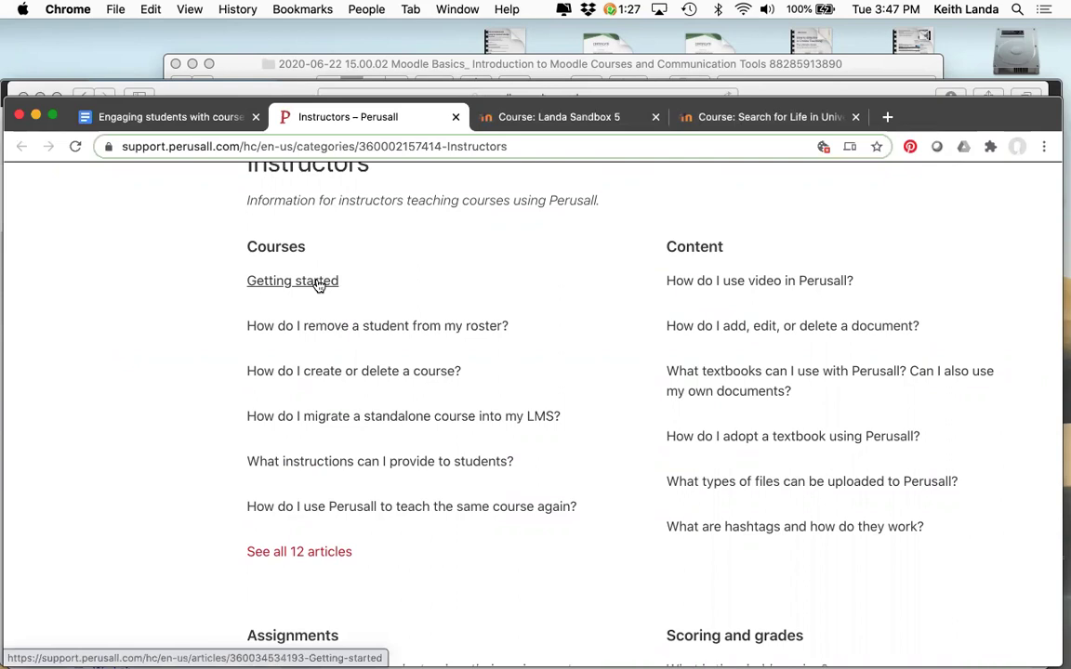
# Step: Review the Perusall instructor guide topics on courses, content, assignments and scoring, and close that page
pyautogui.scroll(-1, 566, 505)
pyautogui.scroll(-3, 564, 509)
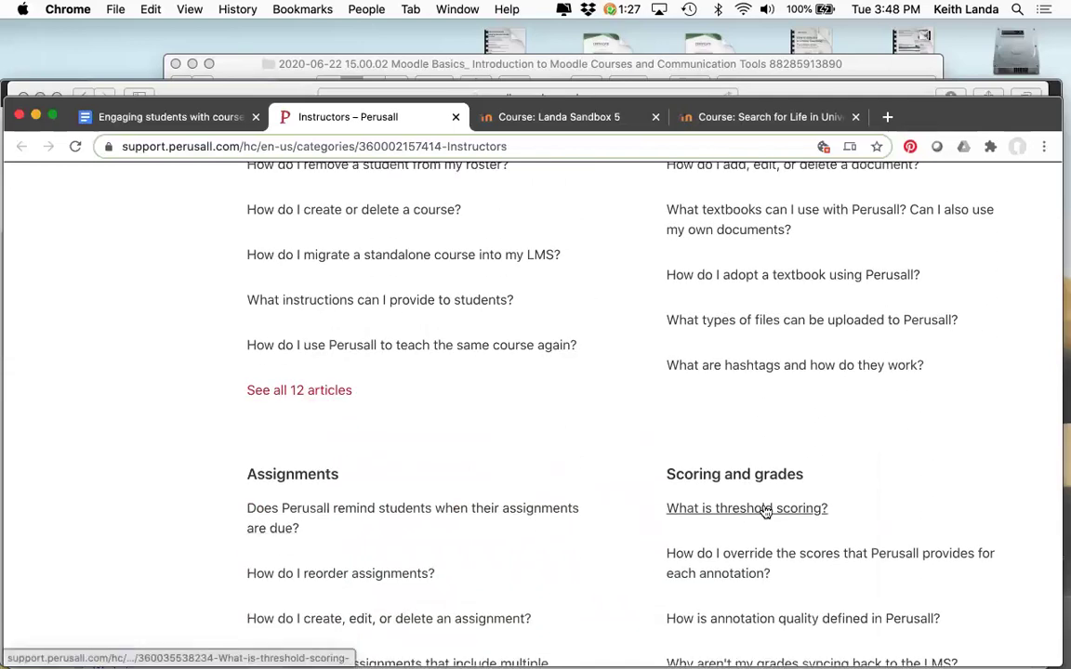
pyautogui.scroll(-2, 764, 512)
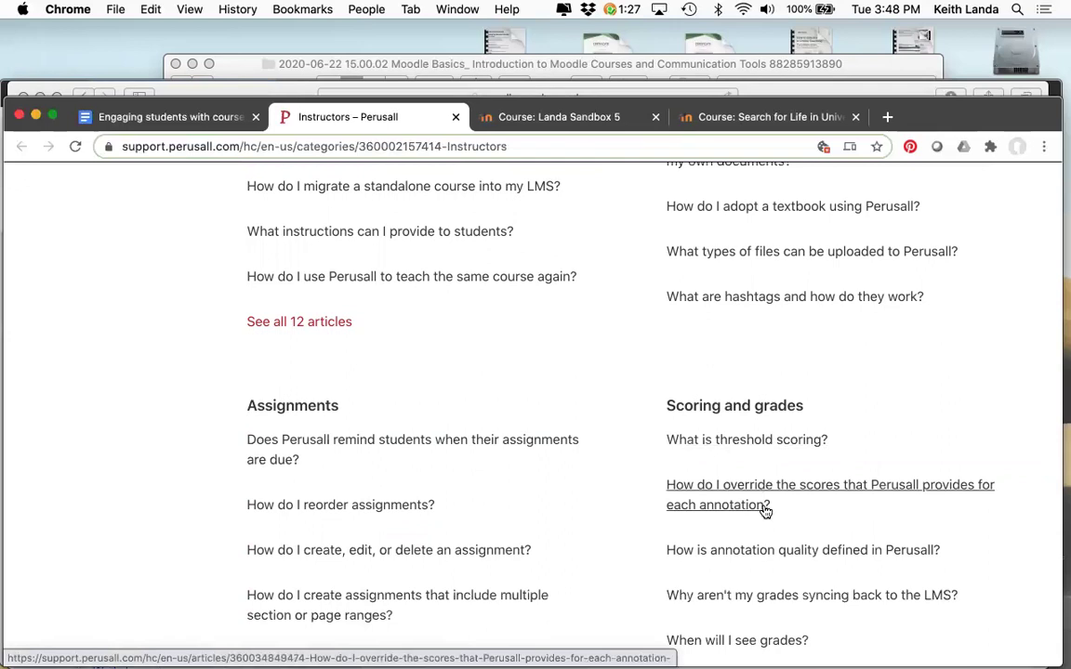
pyautogui.scroll(2, 764, 510)
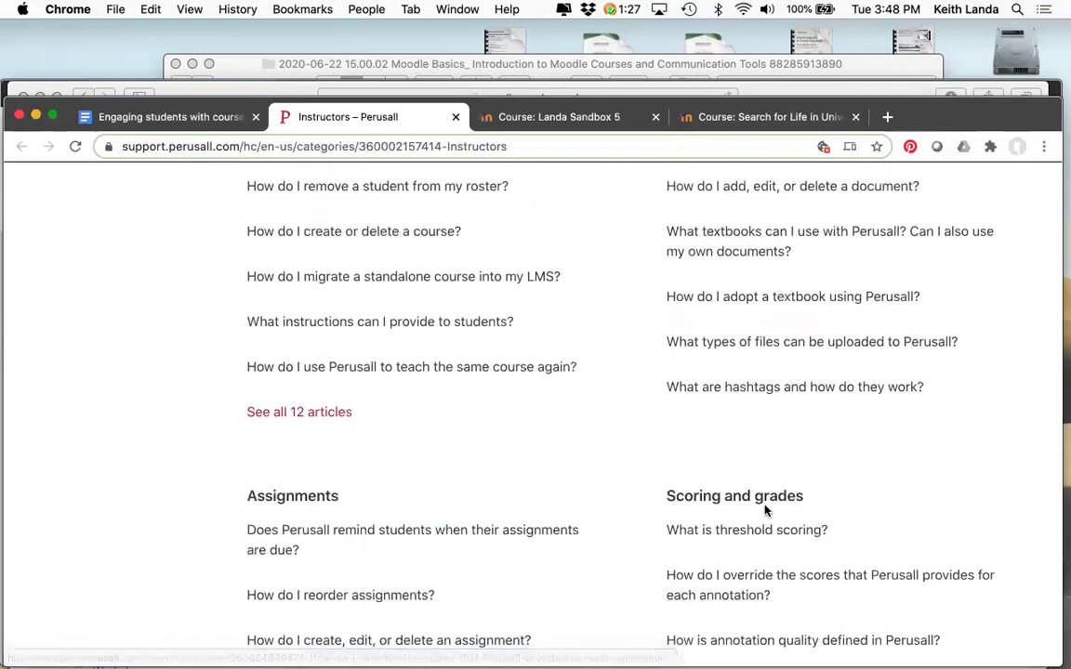
pyautogui.scroll(3, 764, 511)
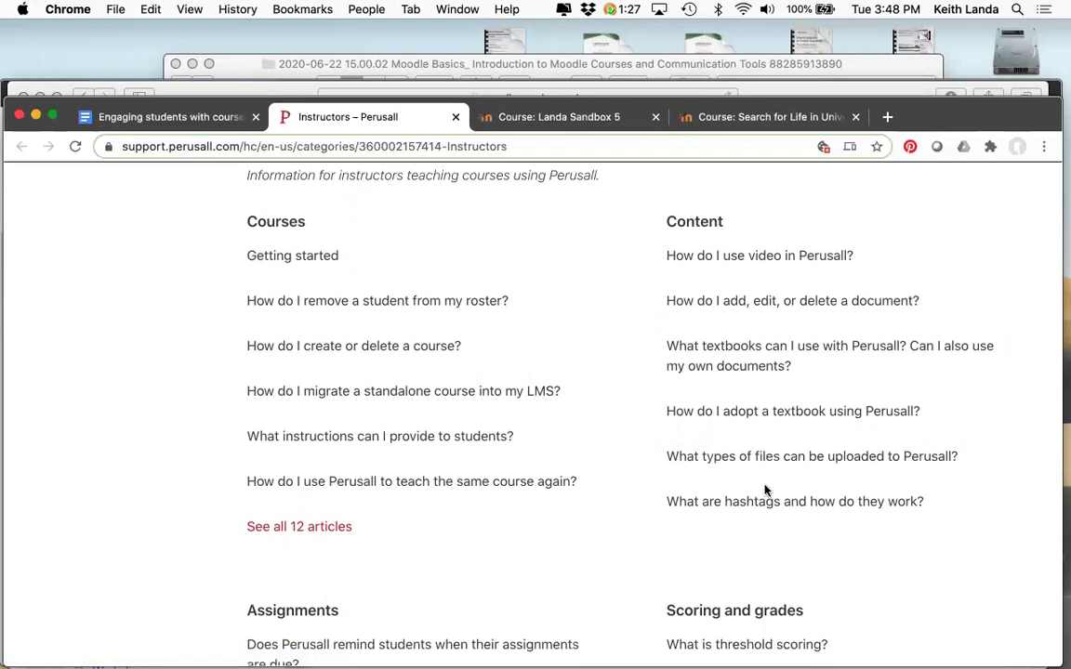
pyautogui.click(456, 117)
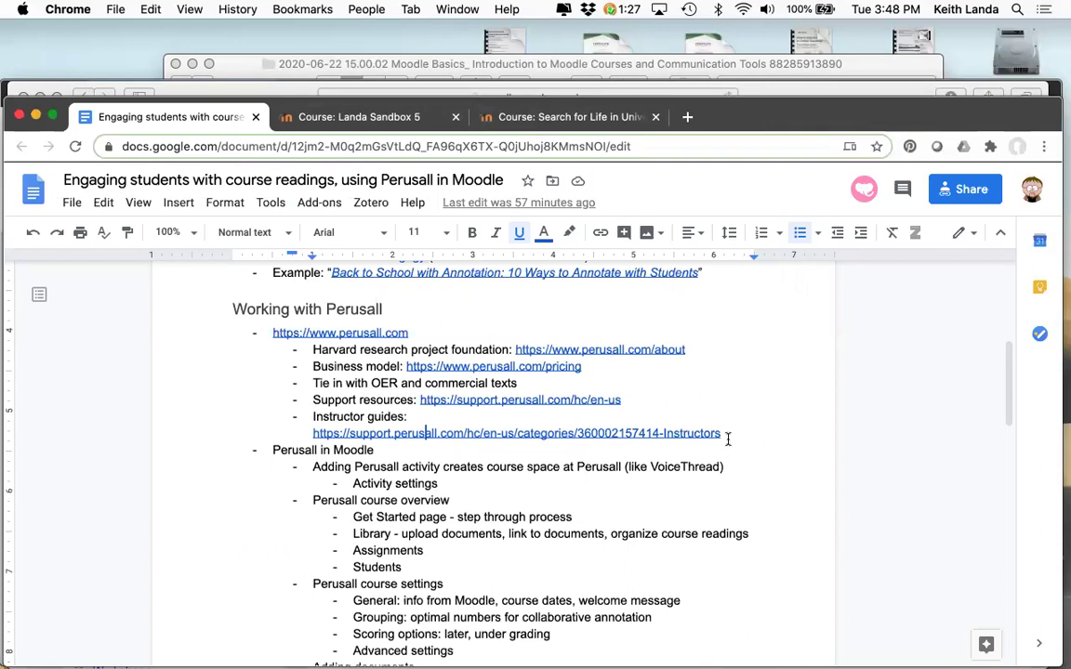
# Step: Read through the "Perusall in Moodle" section of the session outline document
pyautogui.scroll(-3, 726, 430)
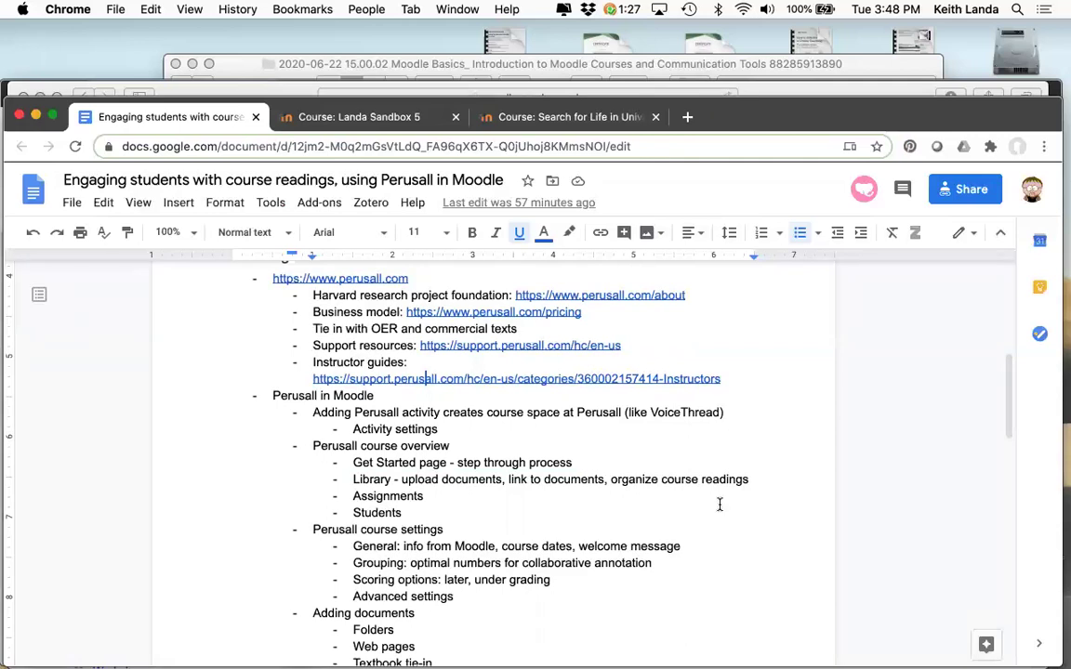
pyautogui.scroll(-3, 715, 510)
pyautogui.scroll(-10, 715, 509)
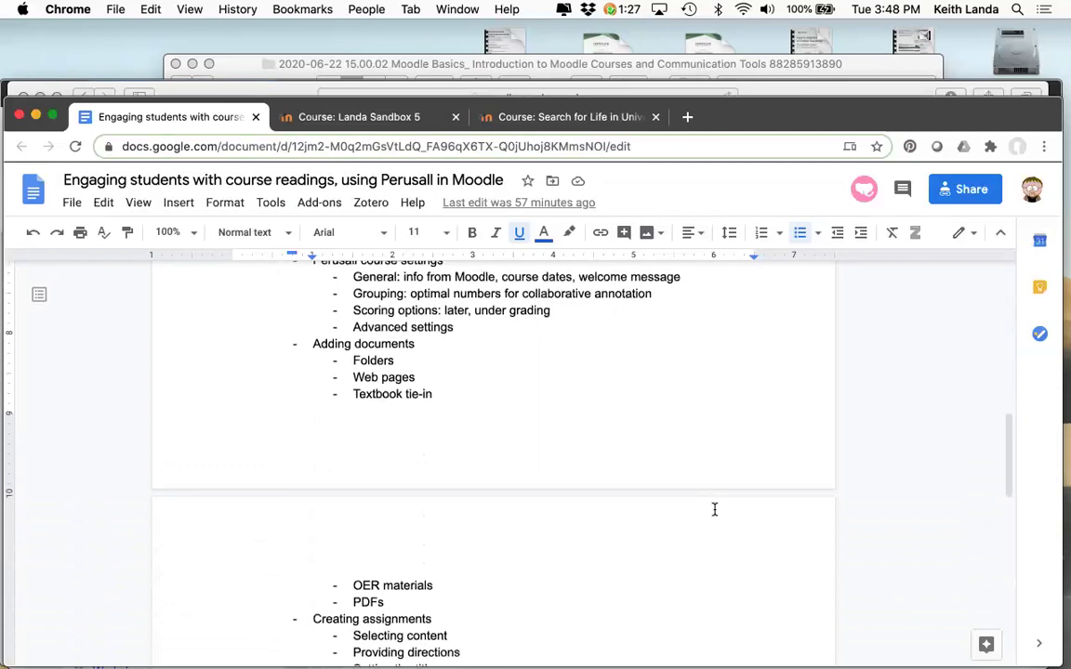
pyautogui.scroll(10, 712, 507)
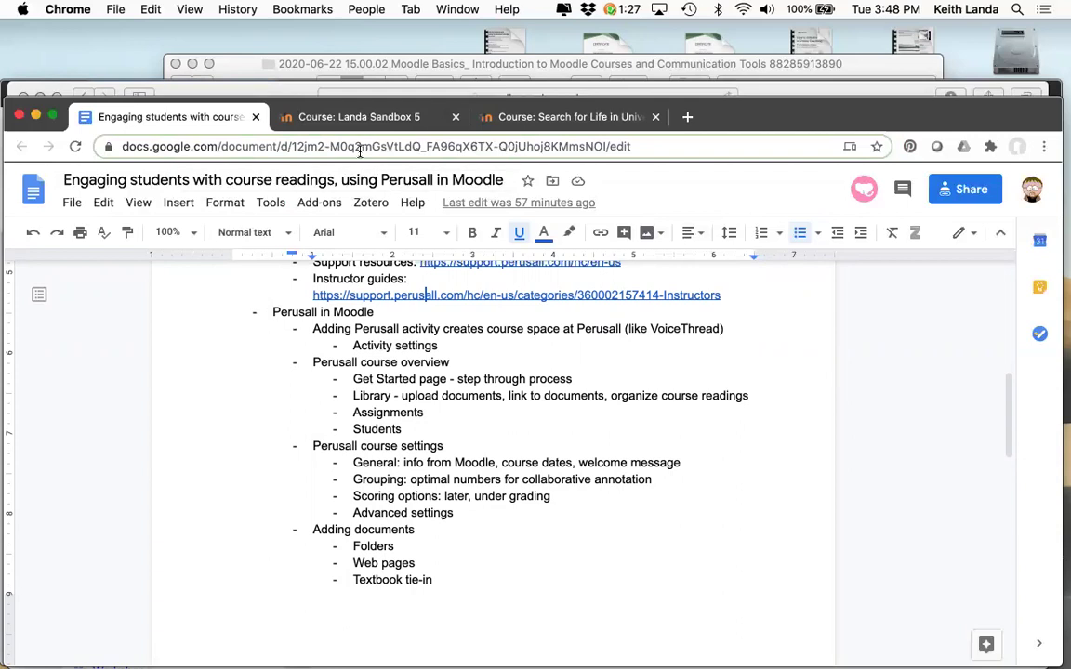
# Step: Switch to the Moodle sandbox course and turn editing on
pyautogui.click(369, 118)
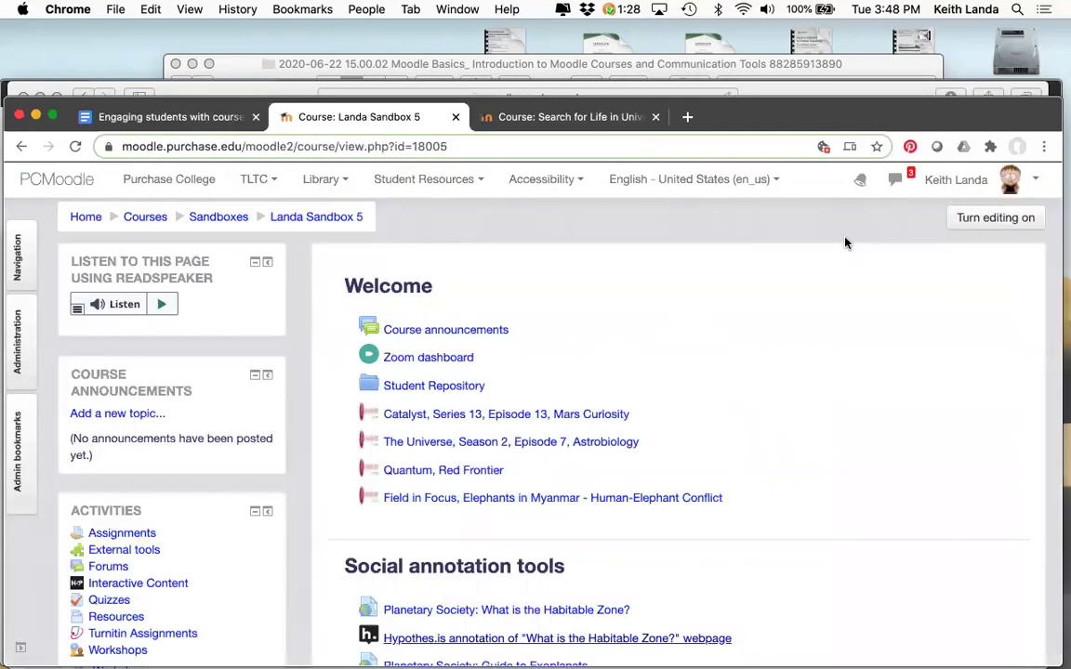
pyautogui.click(995, 218)
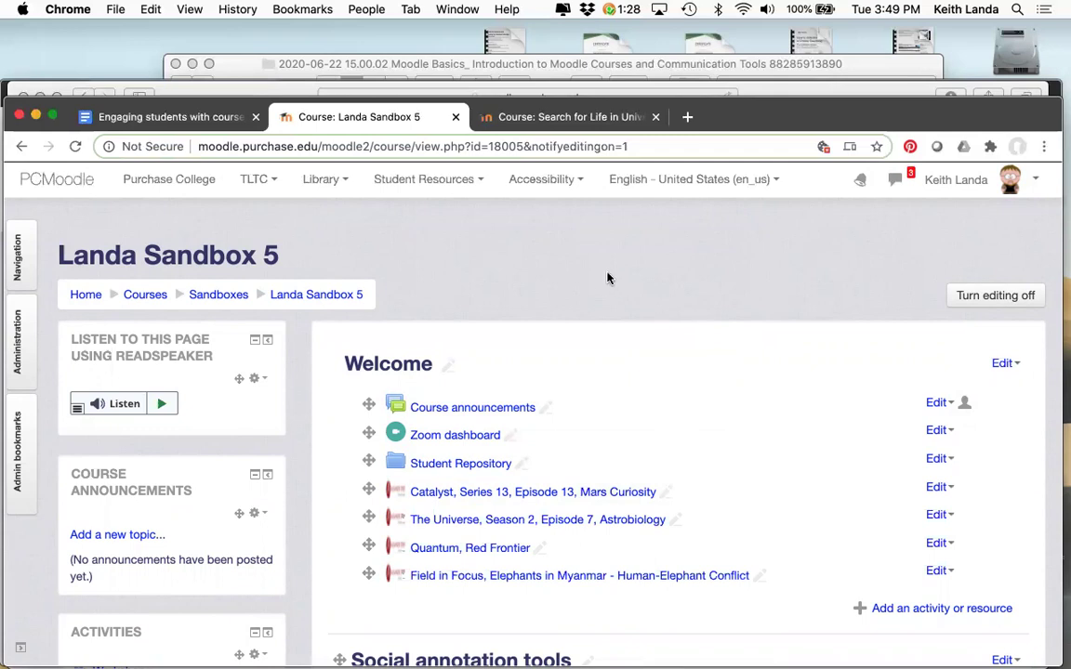
pyautogui.scroll(-3, 607, 277)
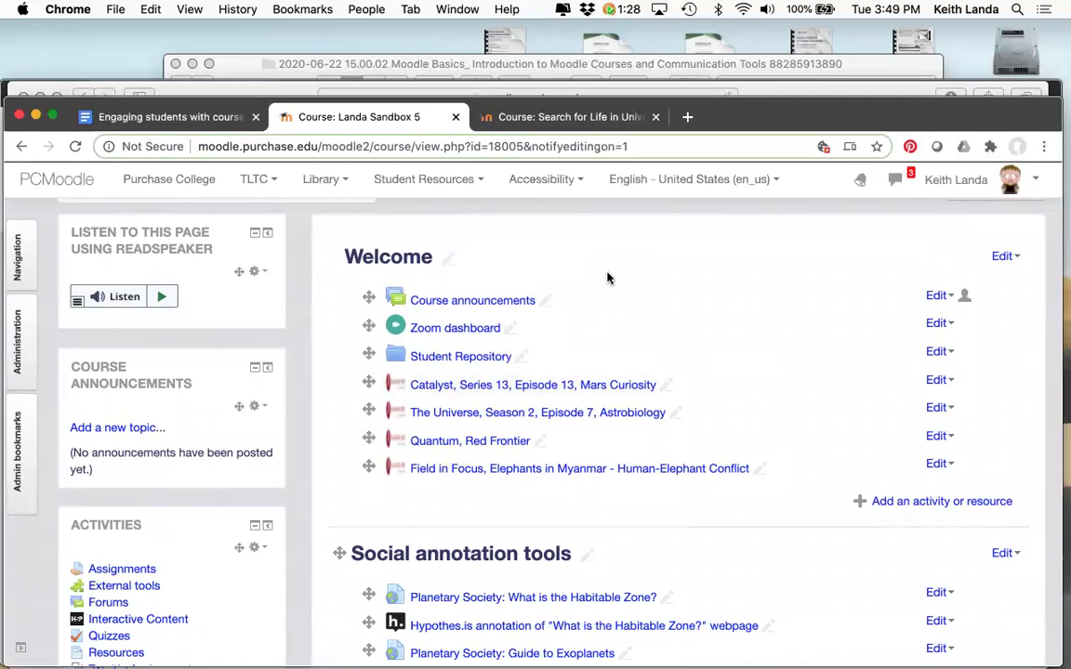
pyautogui.scroll(3, 611, 281)
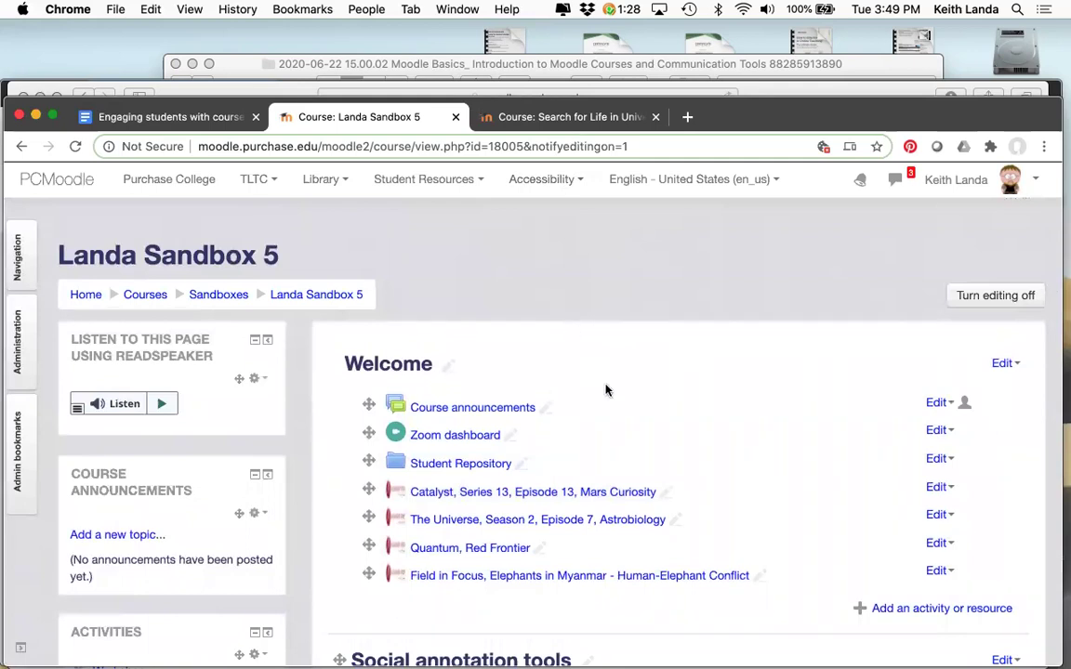
pyautogui.scroll(-2, 605, 390)
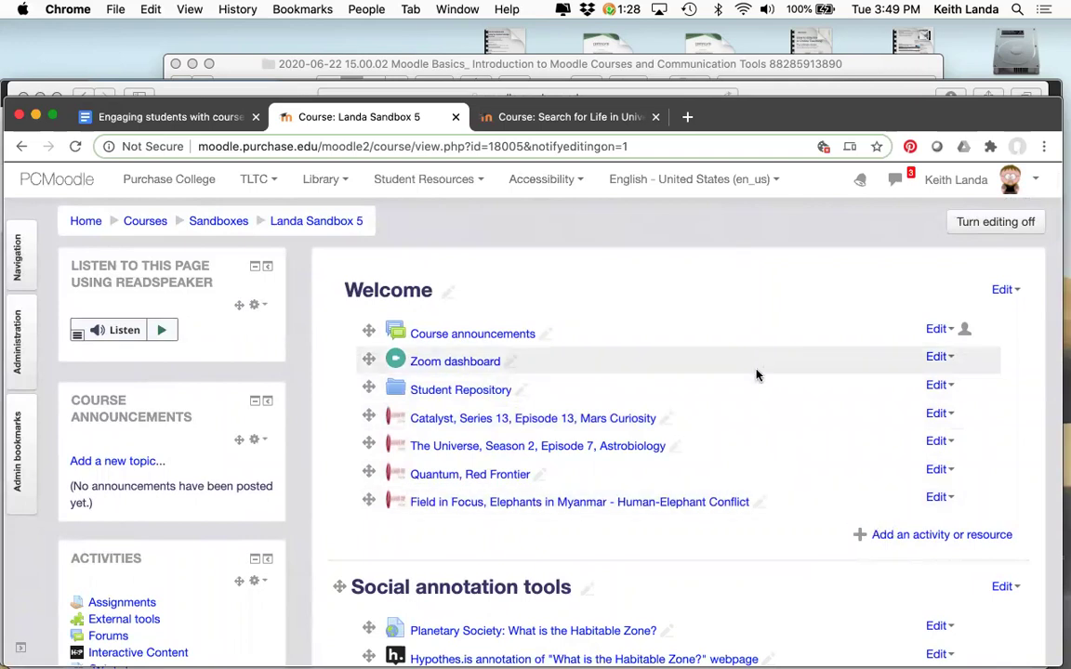
# Step: Open the activity and resource chooser for the Welcome section and view the External tool description
pyautogui.click(930, 537)
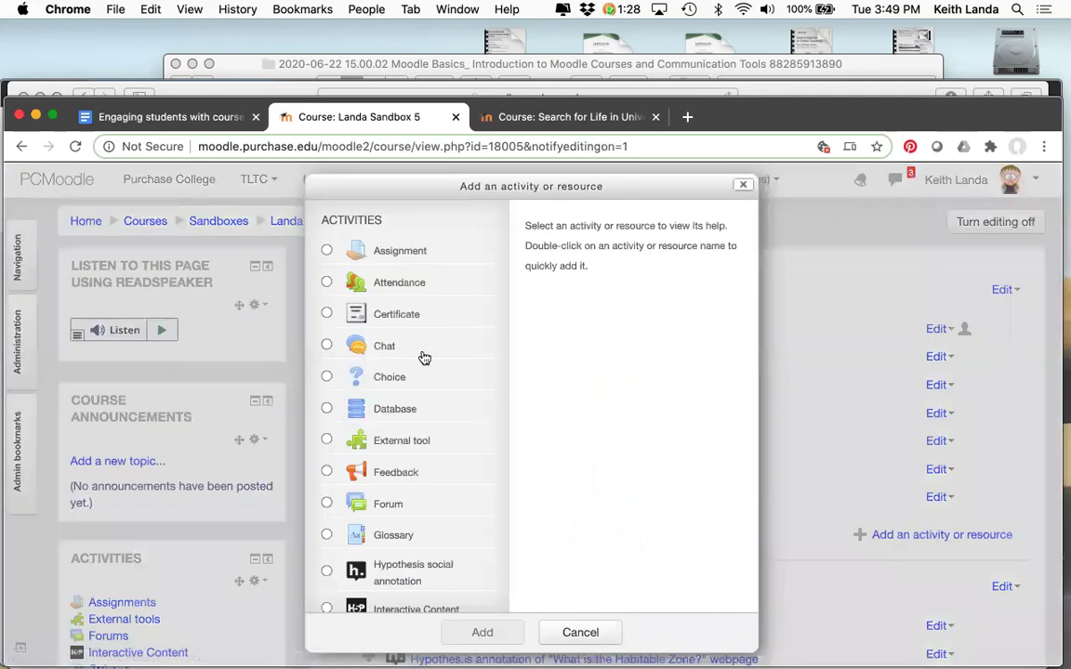
pyautogui.scroll(-6, 423, 358)
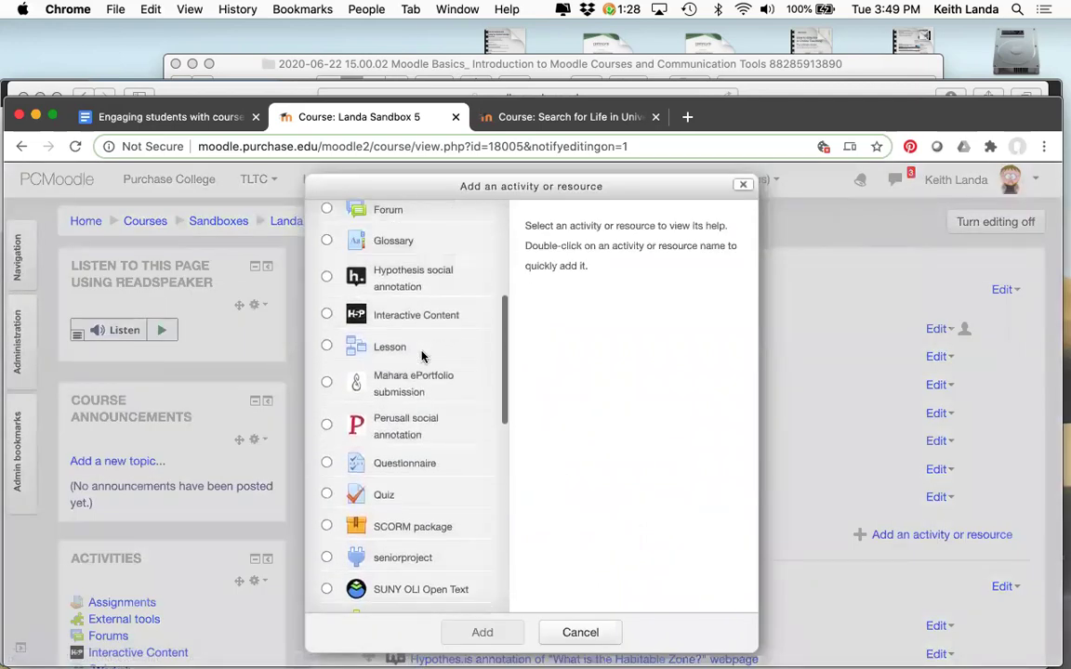
pyautogui.scroll(3, 423, 358)
pyautogui.scroll(-5, 423, 358)
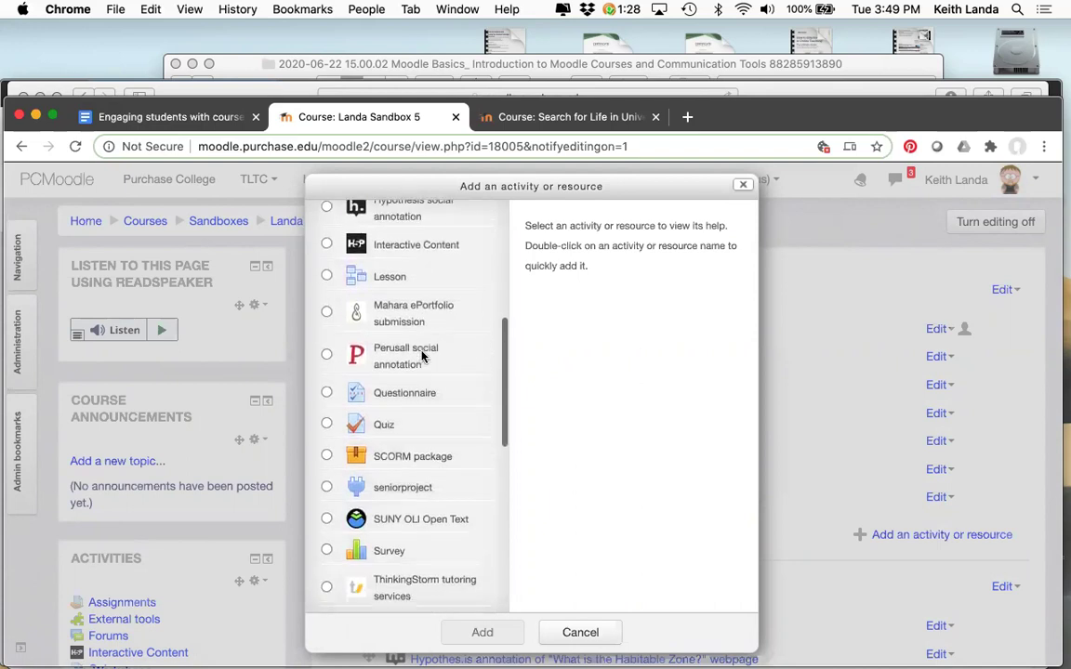
pyautogui.scroll(4, 423, 357)
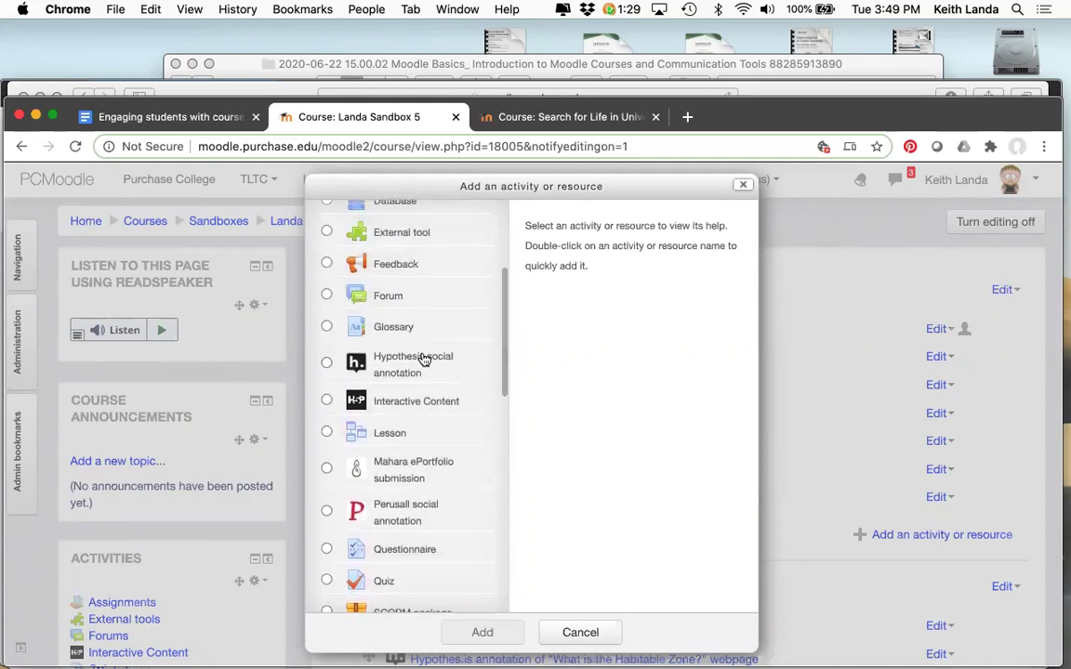
pyautogui.scroll(-3, 423, 359)
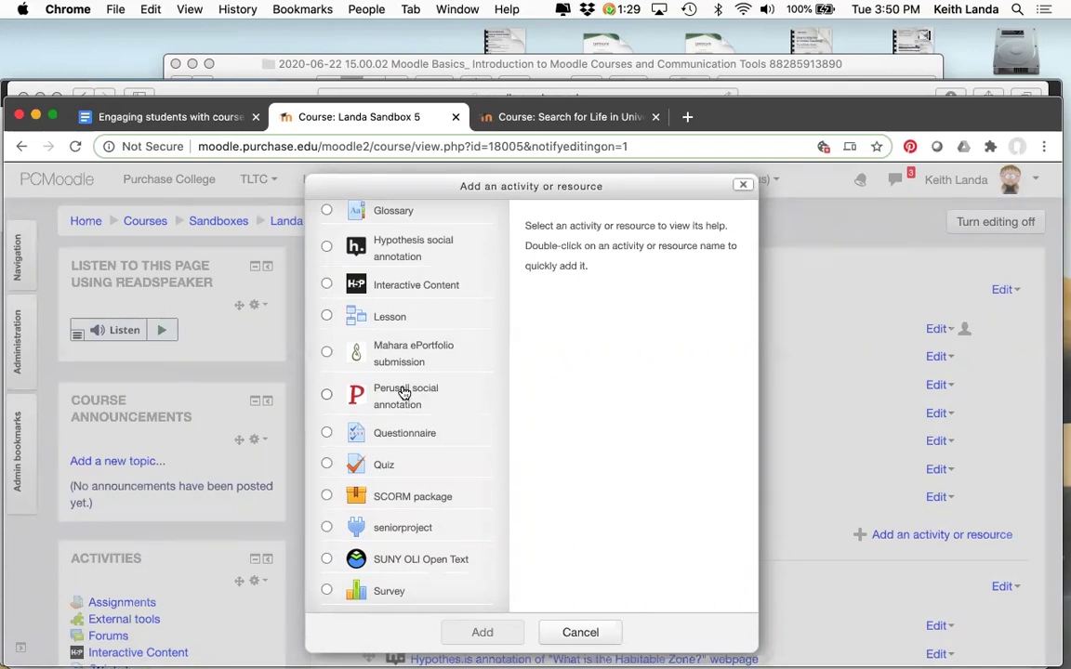
pyautogui.scroll(5, 405, 393)
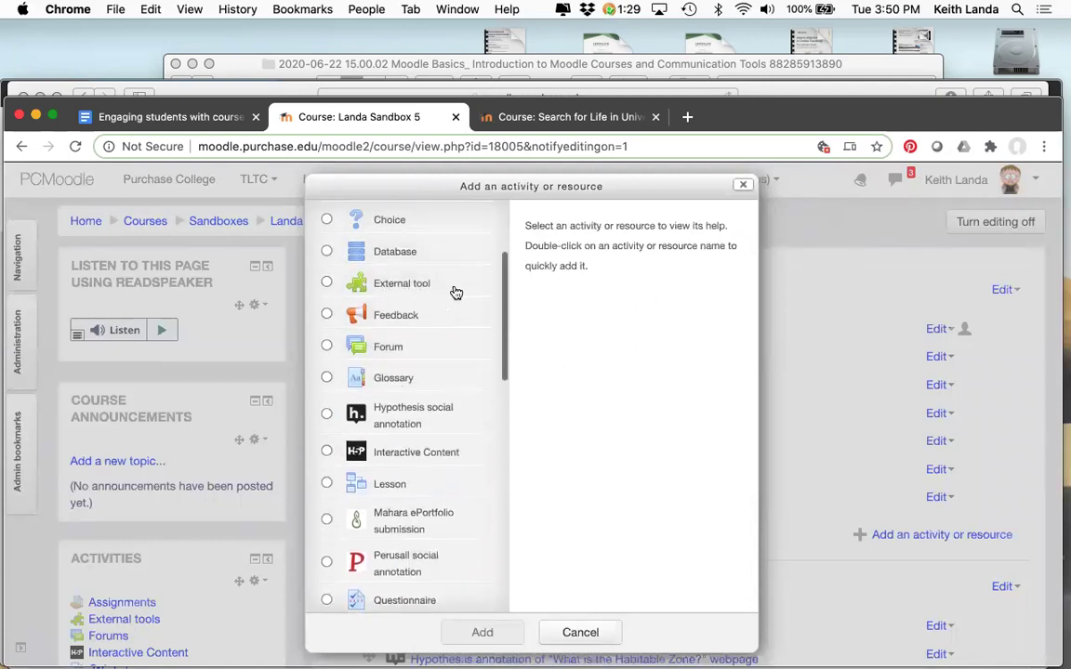
pyautogui.click(397, 288)
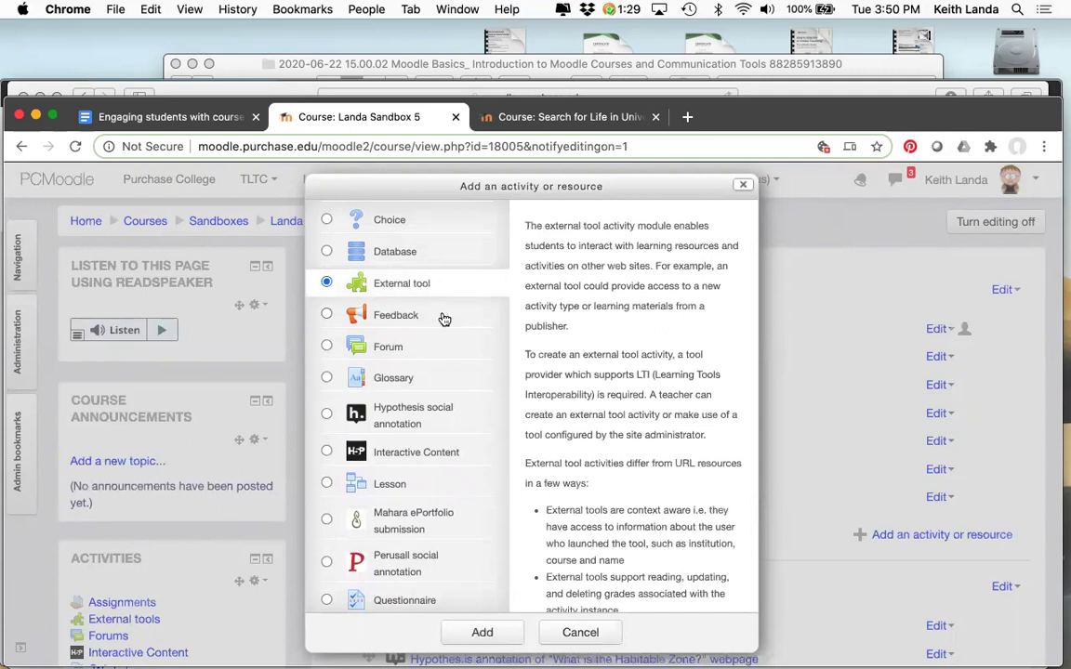
# Step: Add a Perusall social annotation activity to the Welcome section
pyautogui.scroll(-3, 443, 318)
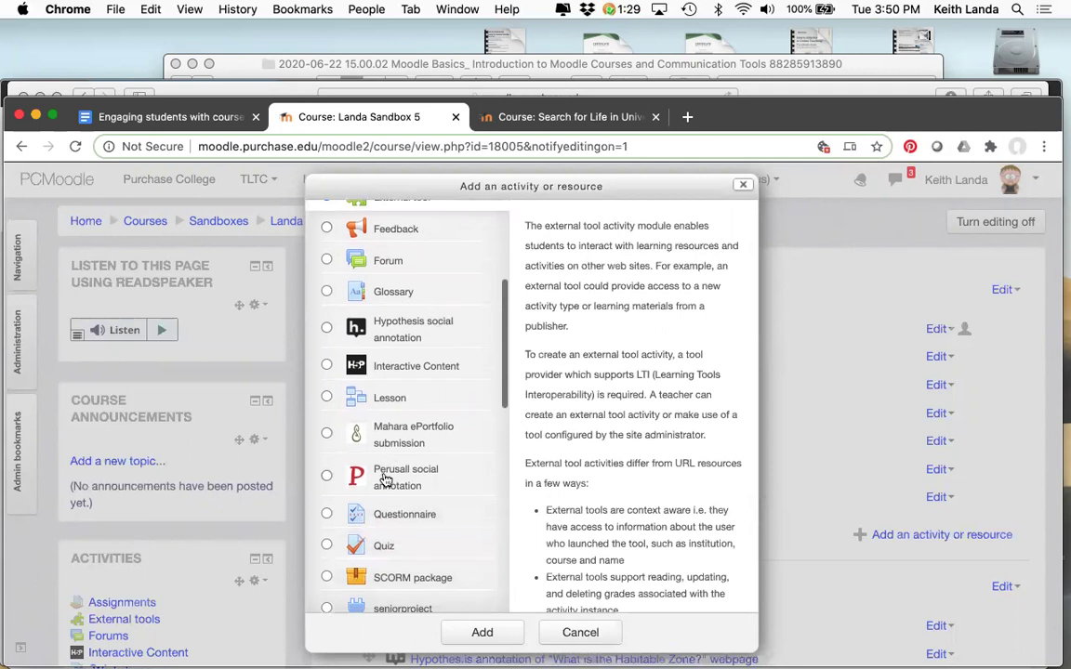
pyautogui.click(386, 478)
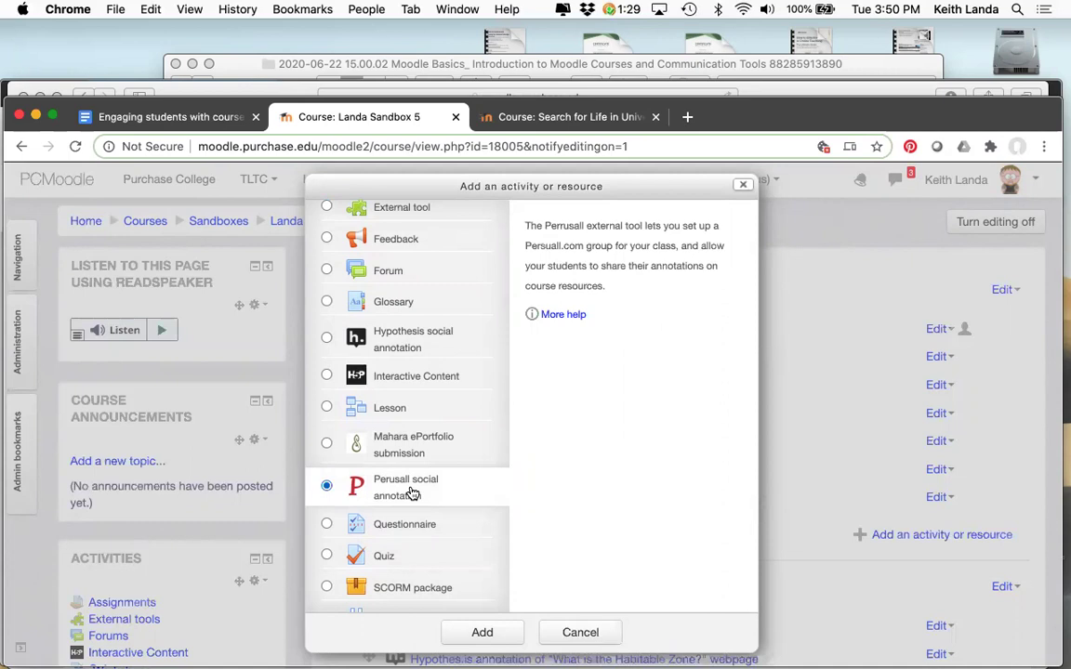
pyautogui.scroll(-5, 412, 492)
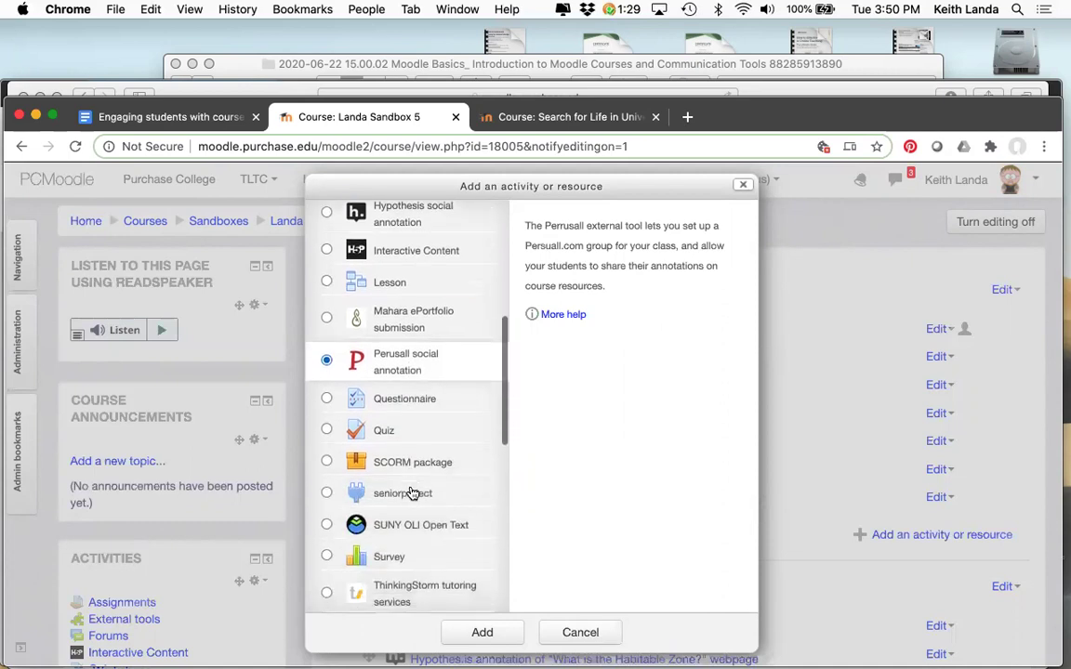
pyautogui.scroll(-1, 411, 490)
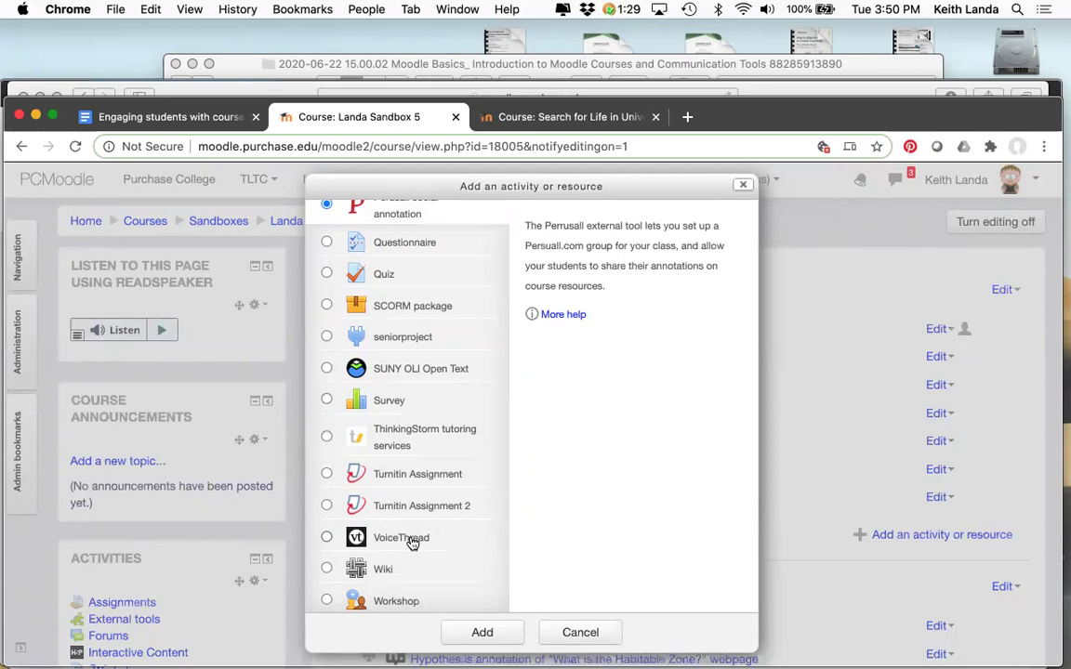
pyautogui.scroll(3, 412, 544)
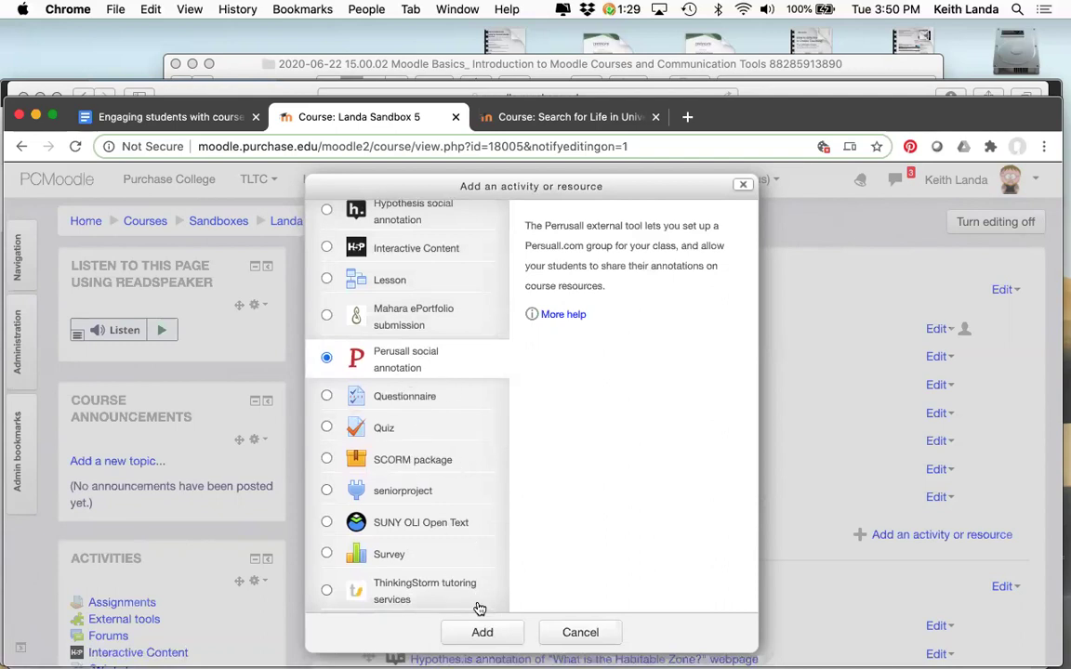
pyautogui.click(481, 632)
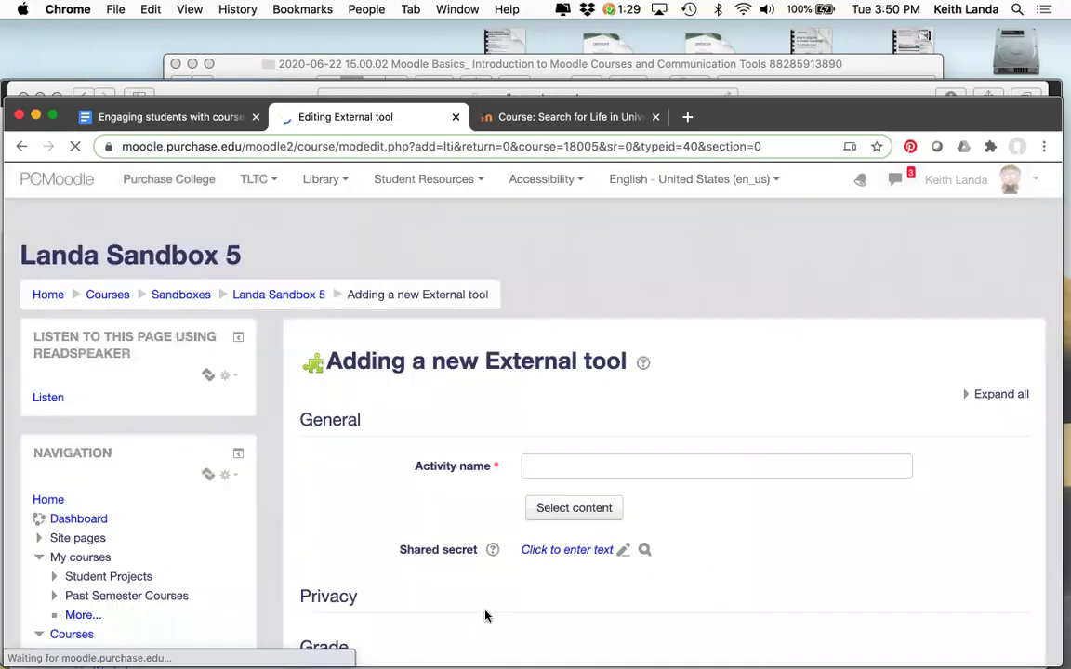
# Step: Name the new activity "Course document library for annotation"
pyautogui.scroll(-4, 462, 542)
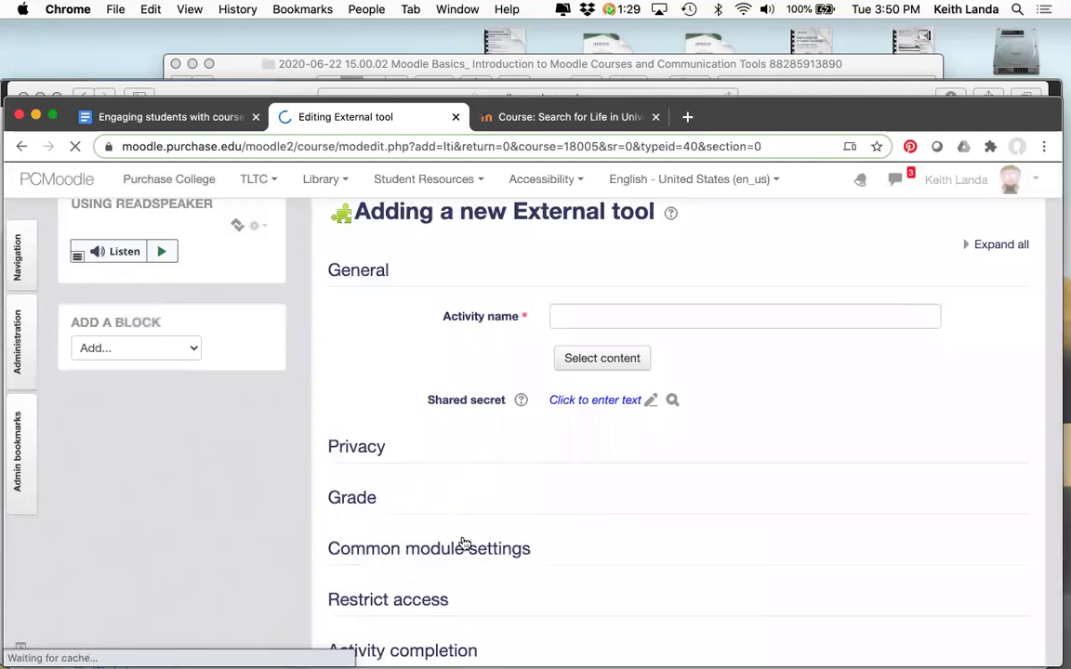
pyautogui.click(572, 298)
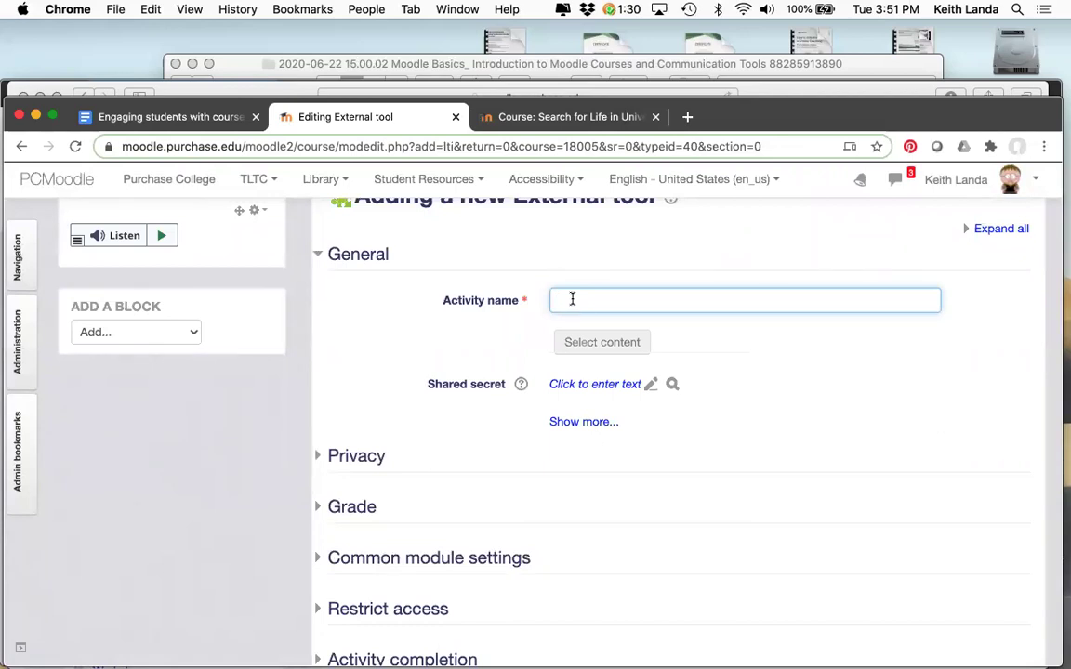
pyautogui.write('ourse document')
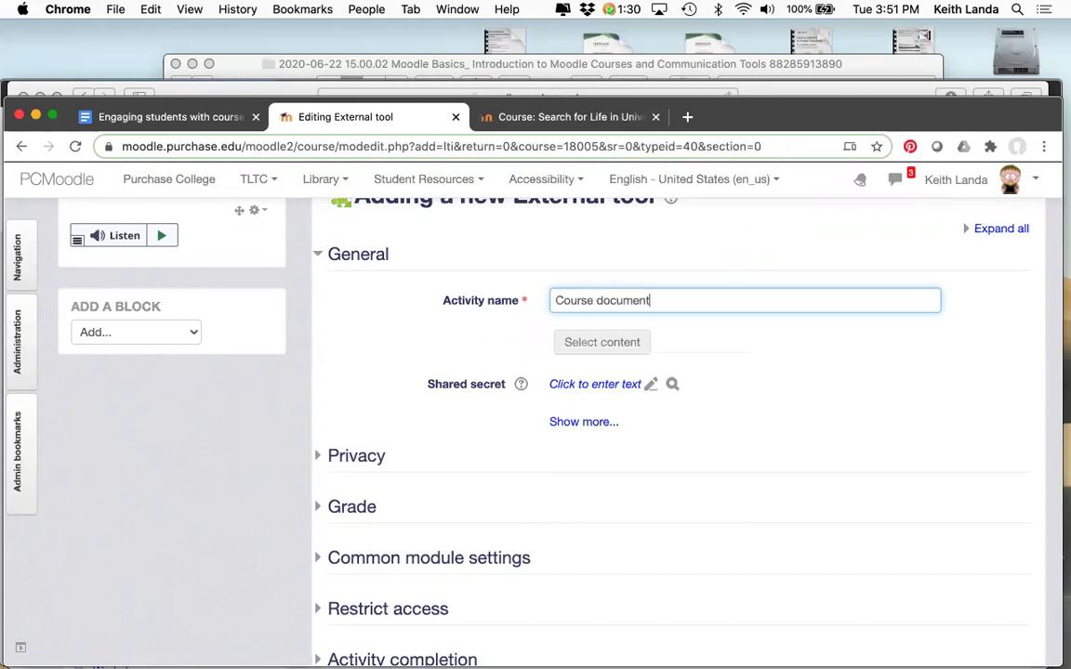
pyautogui.write(' library for annotation')
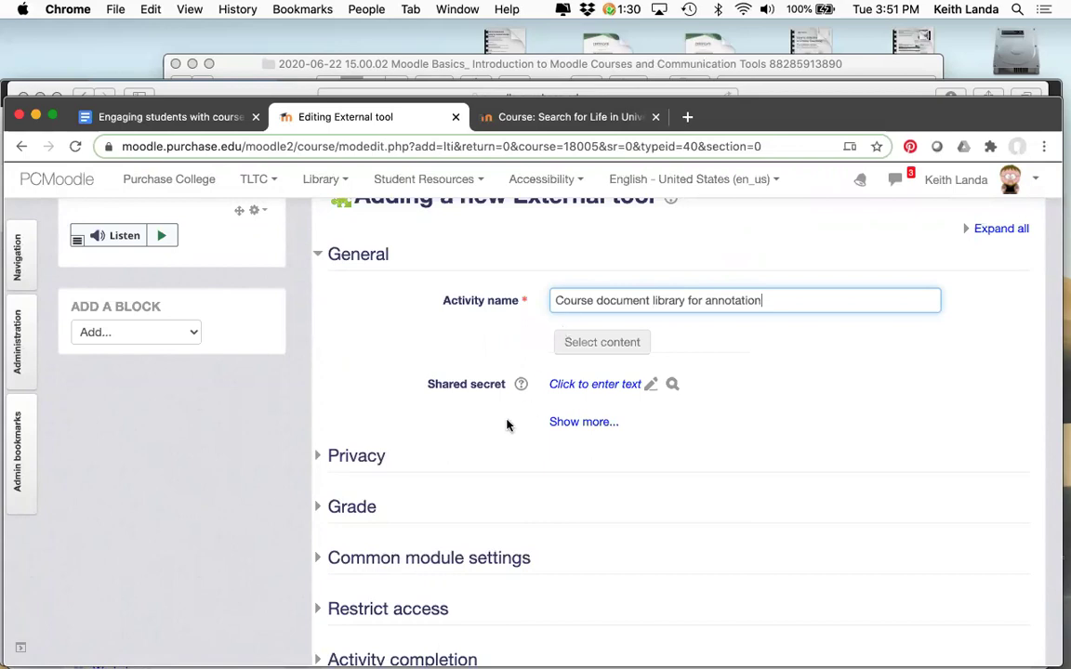
# Step: In the activity's Privacy settings, disable accepting grades from the tool, and look over the remaining setting sections
pyautogui.click(362, 457)
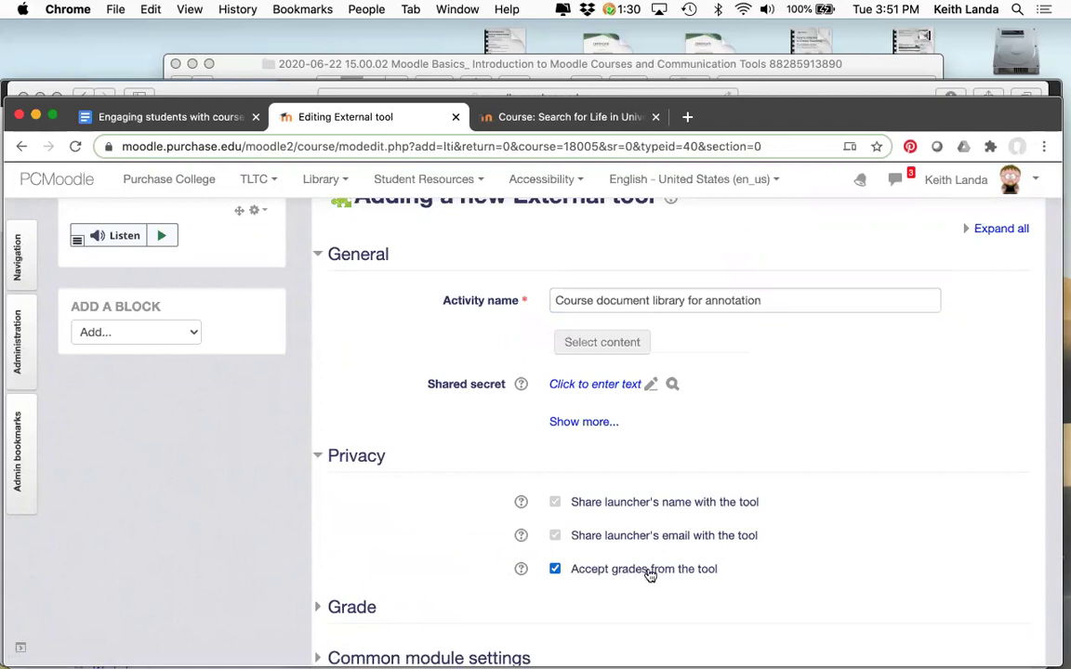
pyautogui.click(555, 571)
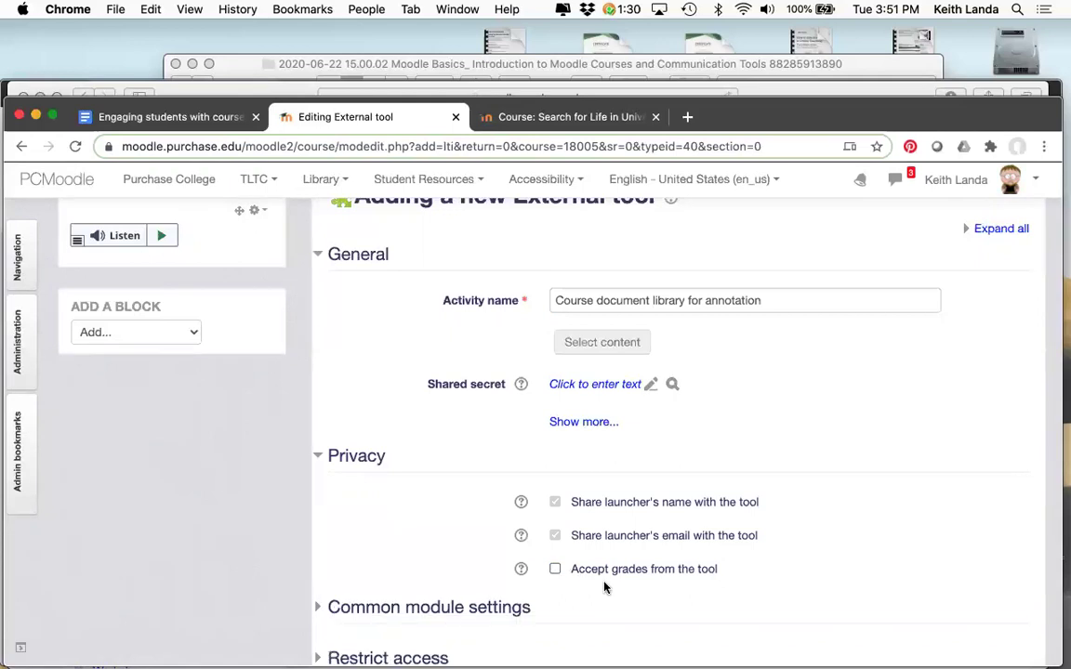
pyautogui.scroll(-1, 604, 587)
pyautogui.scroll(-1, 604, 587)
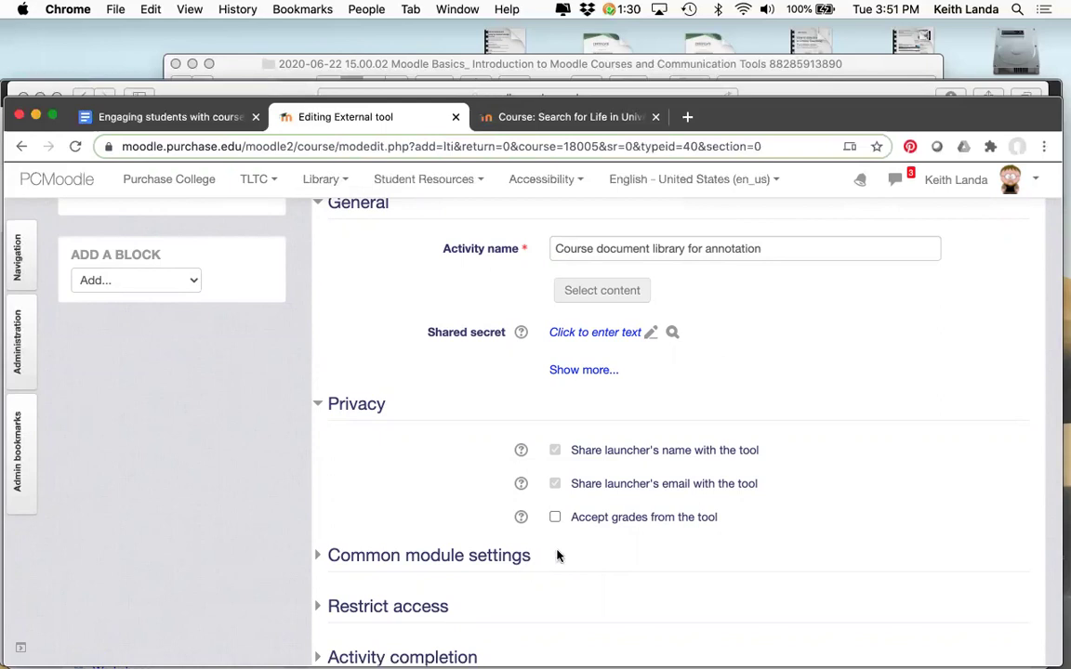
pyautogui.scroll(-5, 558, 555)
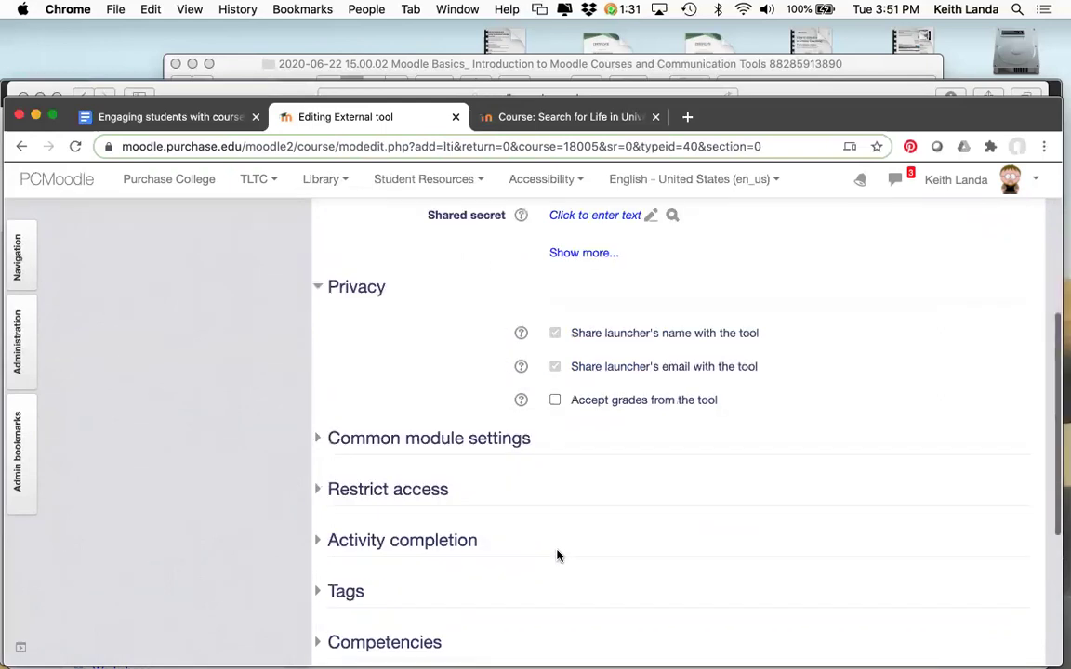
pyautogui.scroll(2, 558, 554)
pyautogui.scroll(3, 558, 555)
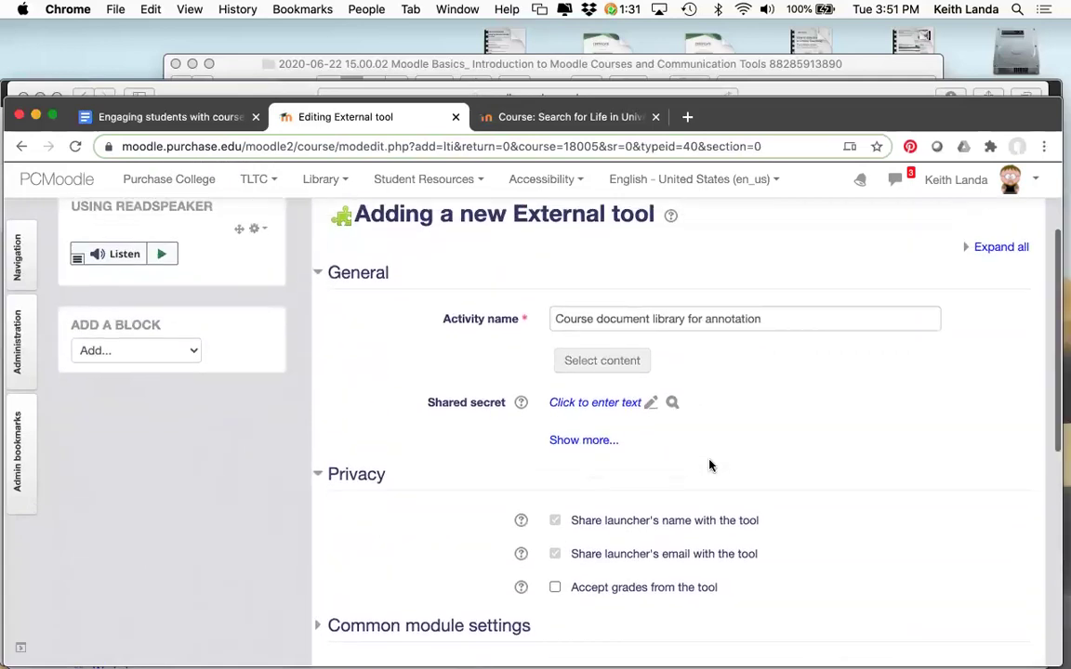
# Step: Save the new annotation library activity and return to the sandbox course page
pyautogui.scroll(-3, 688, 465)
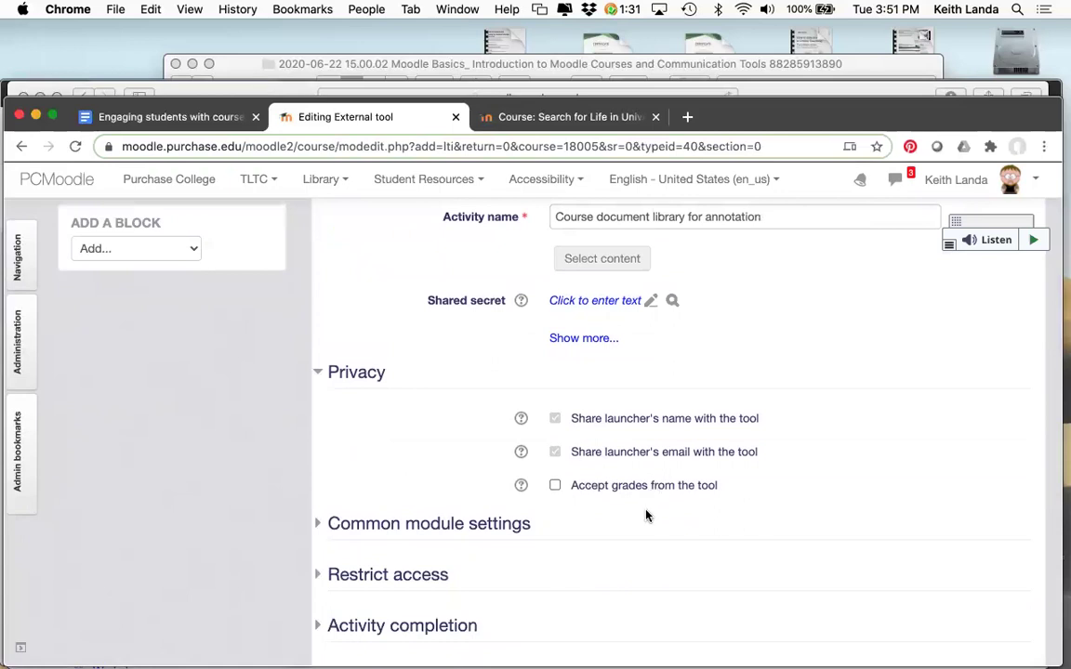
pyautogui.scroll(-3, 648, 515)
pyautogui.scroll(-3, 648, 516)
pyautogui.click(610, 586)
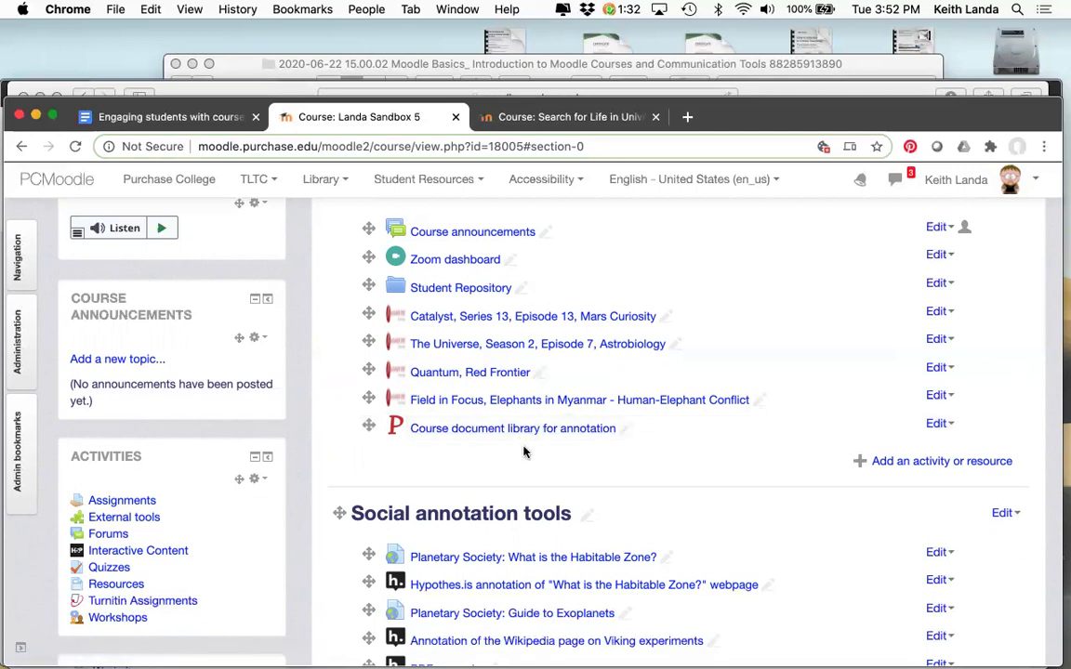
# Step: Switch to the Search for Life in Universe course and examine its General section, including the Social annotation library link
pyautogui.click(609, 116)
pyautogui.scroll(-5, 394, 502)
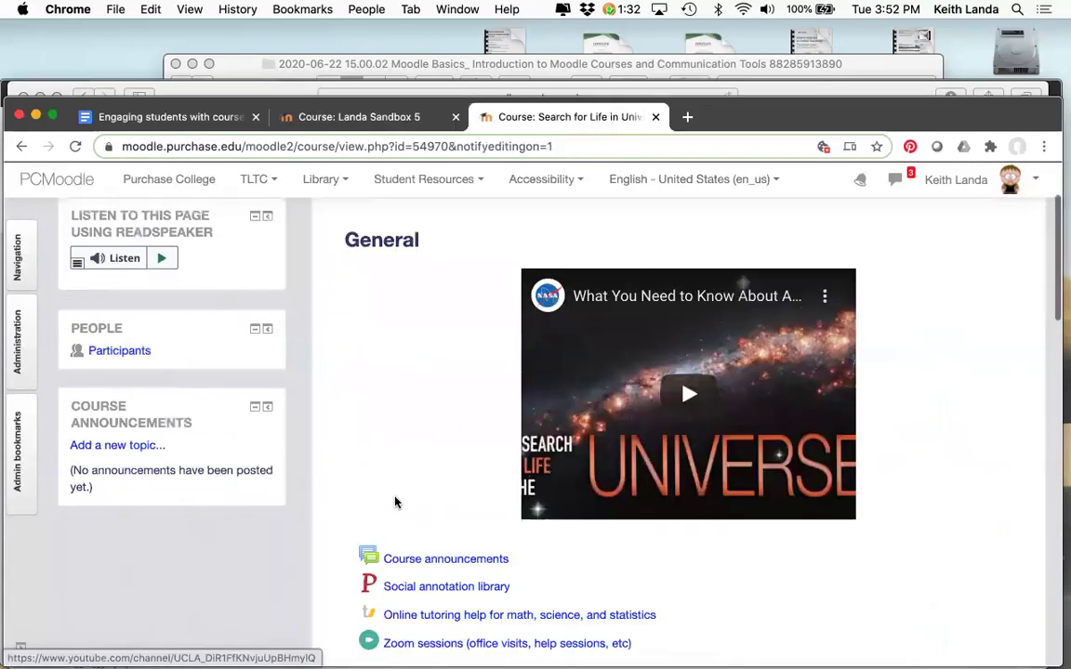
pyautogui.scroll(5, 394, 502)
pyautogui.scroll(-4, 394, 502)
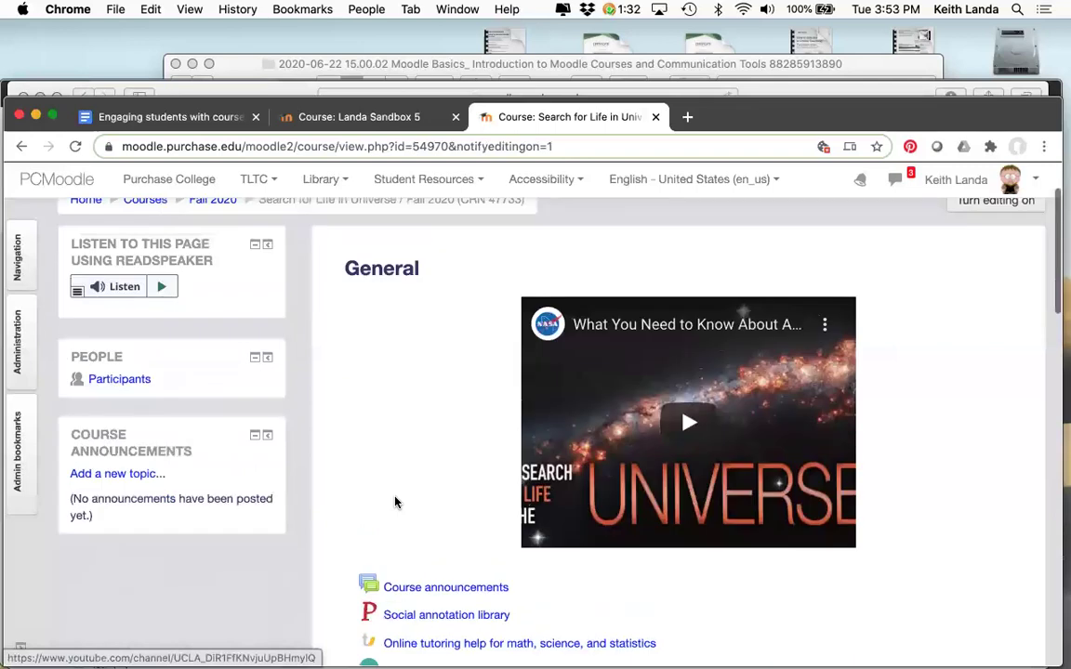
pyautogui.scroll(-4, 394, 501)
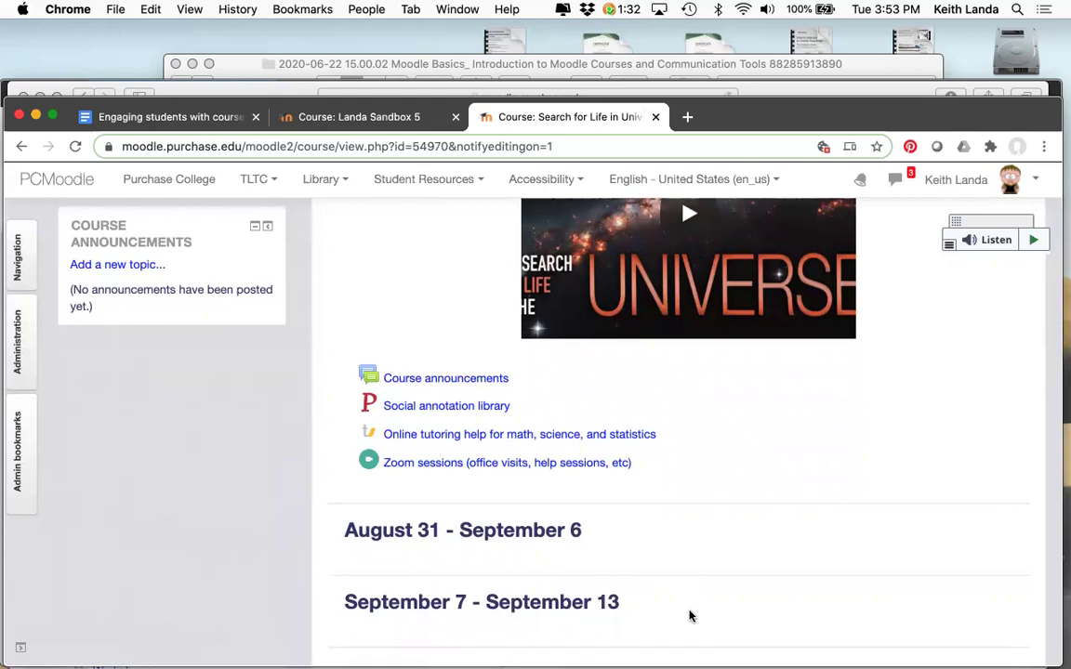
pyautogui.scroll(2, 688, 595)
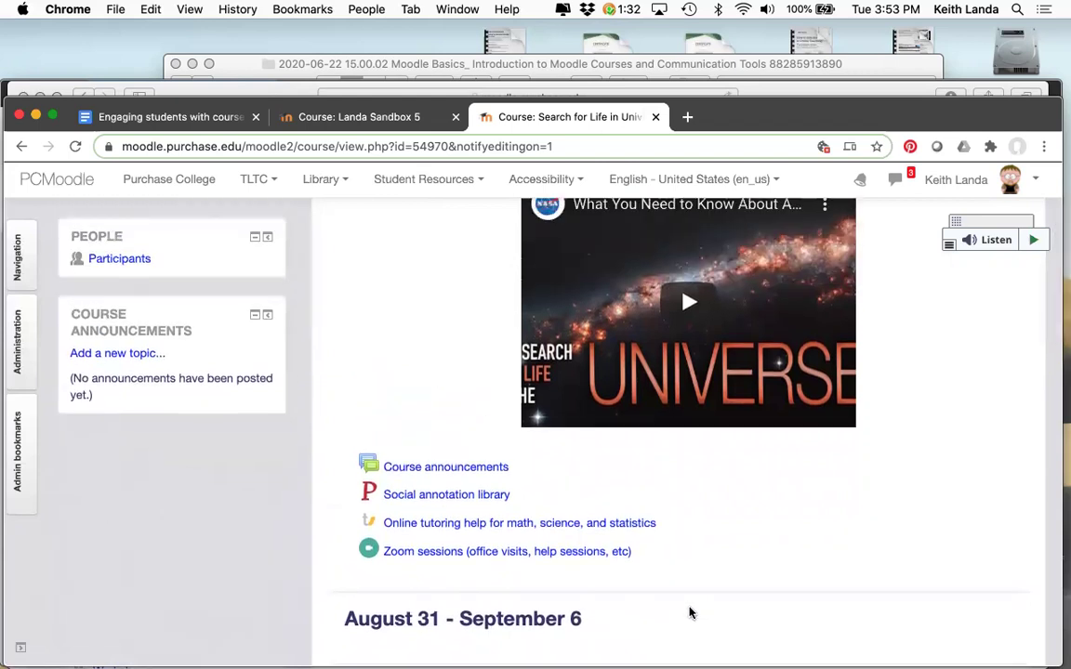
# Step: Switch to the Google Docs outline and review its "Perusall in Moodle" points
pyautogui.click(371, 119)
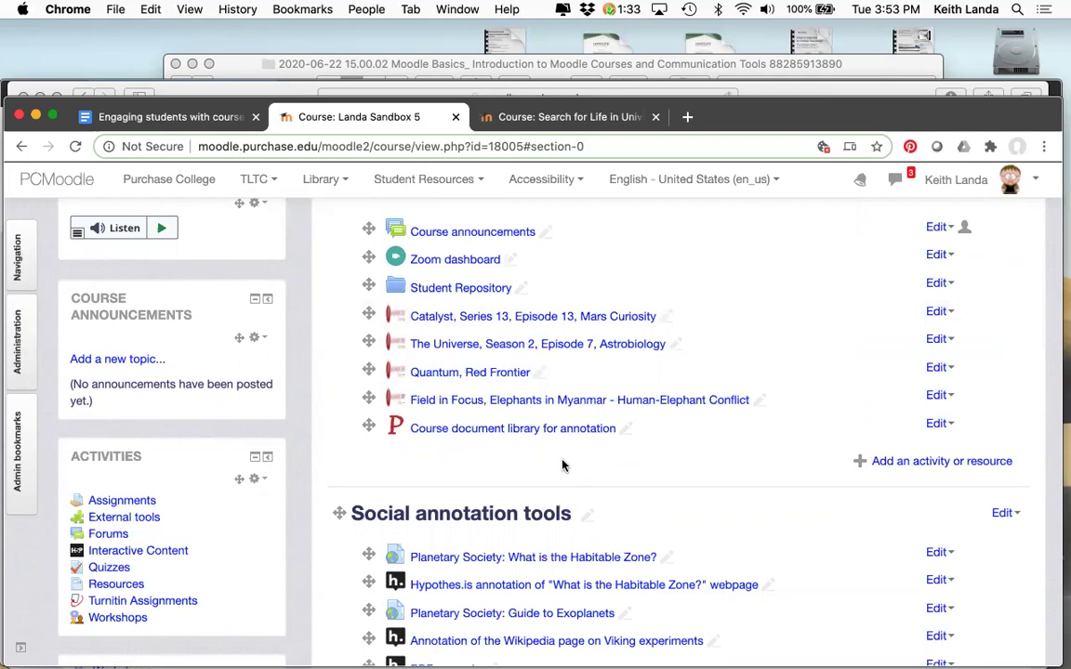
pyautogui.click(181, 116)
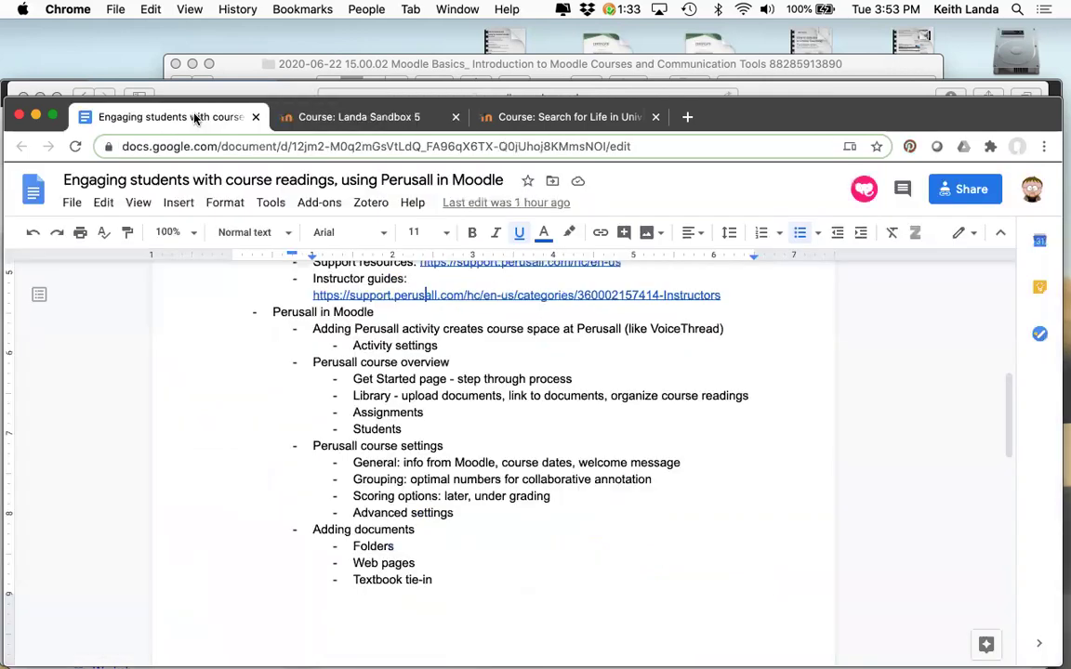
pyautogui.scroll(2, 286, 453)
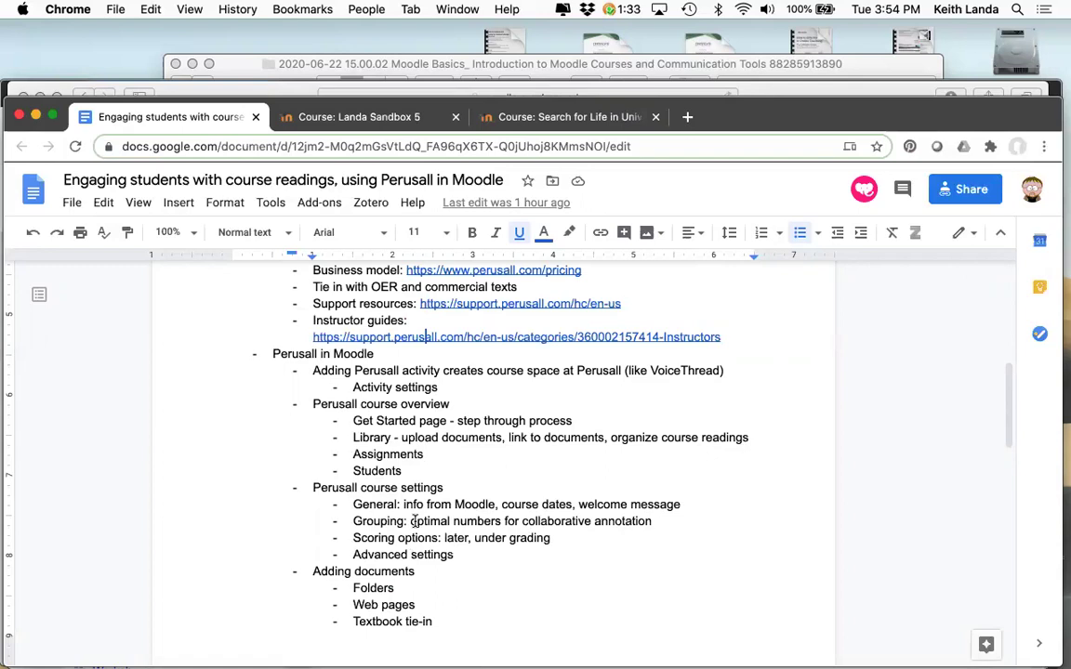
# Step: From the sandbox course, open "Course document library for annotation" in Perusall and look through its Get started, Library, Assignments and Students pages
pyautogui.click(388, 120)
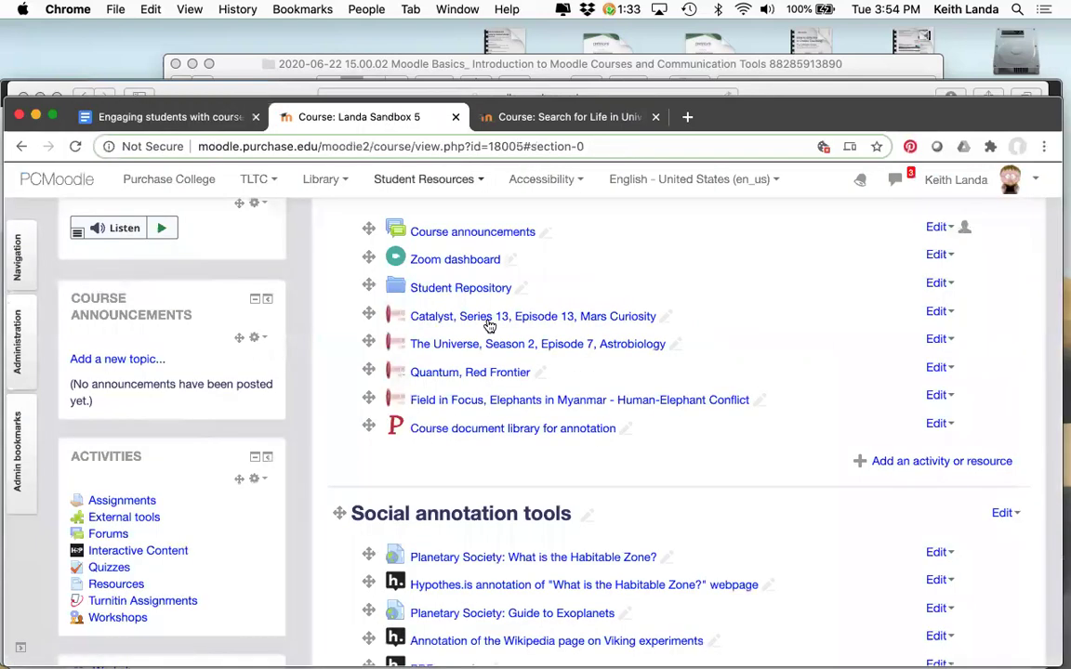
pyautogui.click(499, 430)
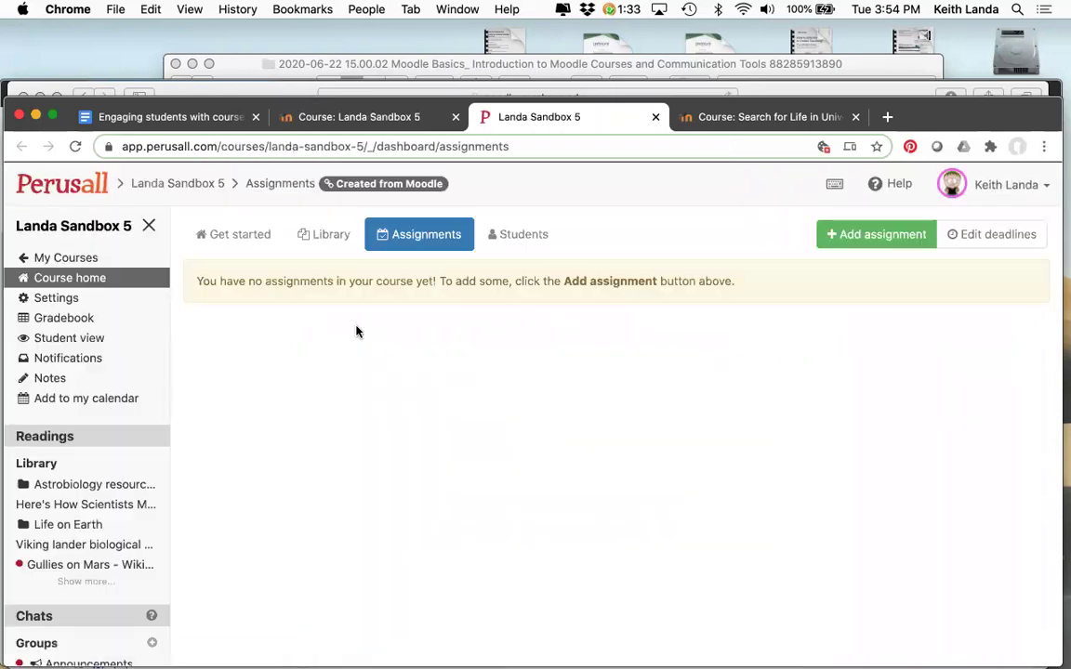
pyautogui.click(225, 238)
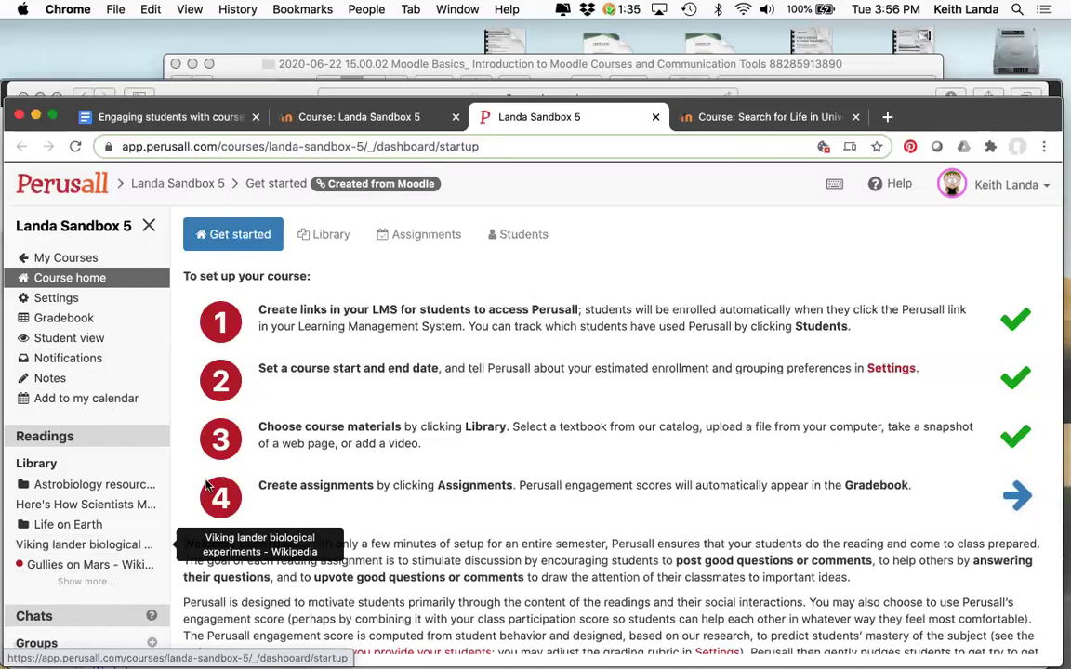
pyautogui.click(332, 235)
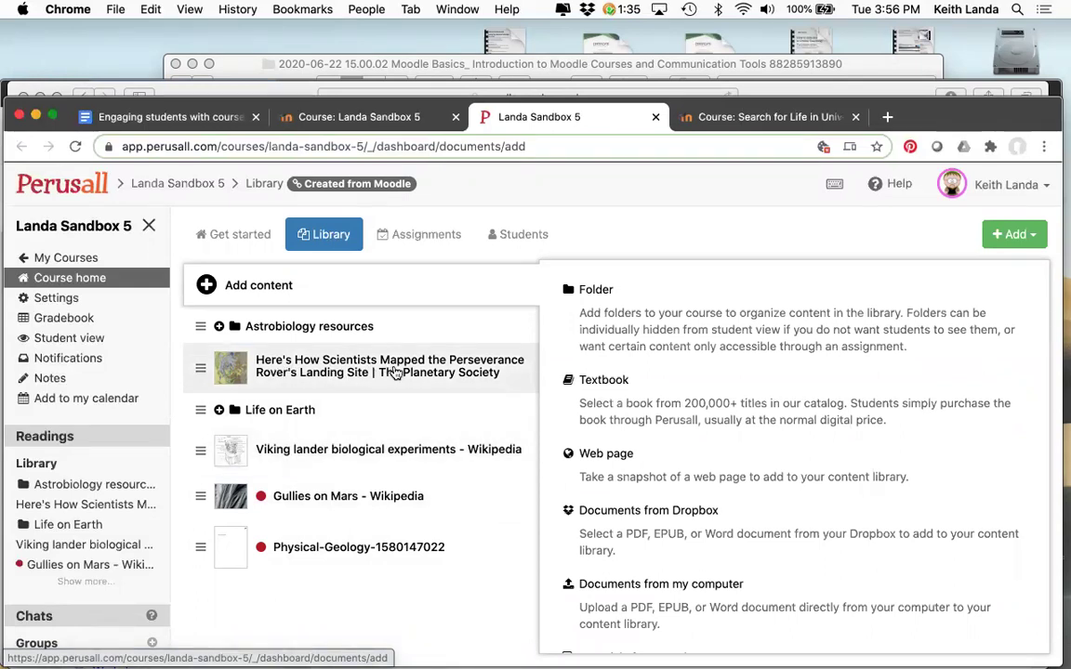
pyautogui.click(420, 238)
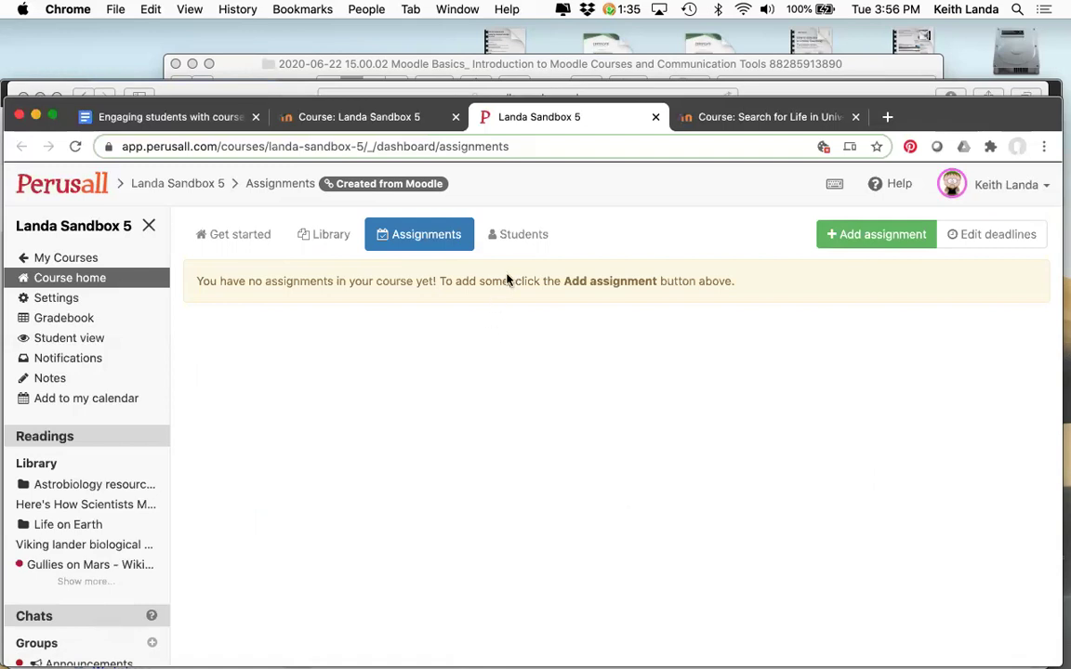
pyautogui.click(523, 236)
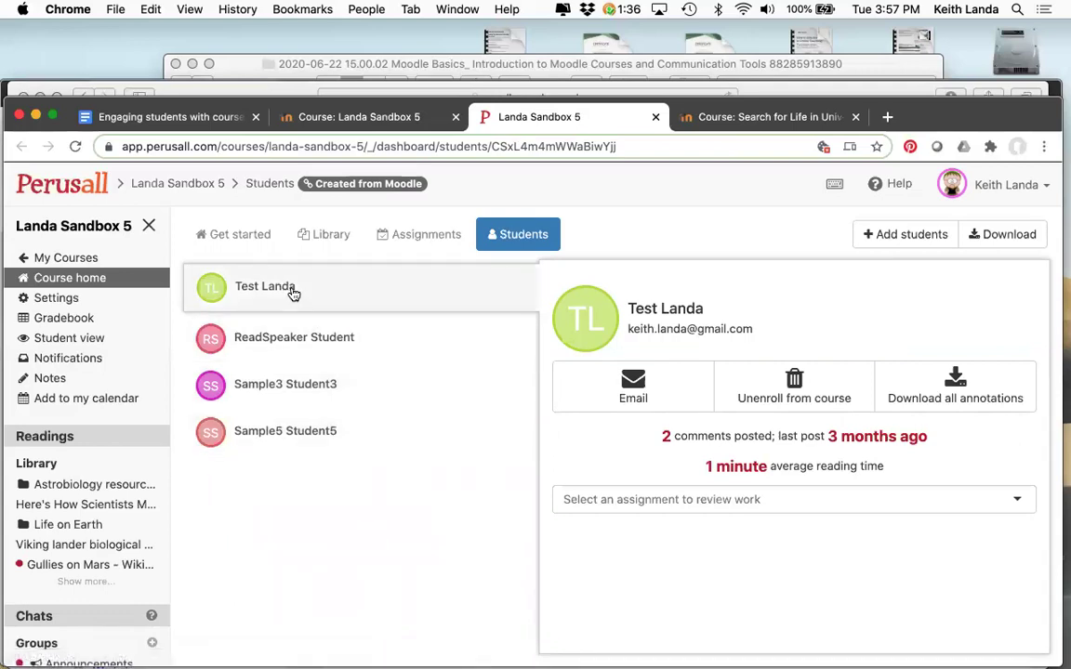
pyautogui.click(223, 236)
pyautogui.click(311, 235)
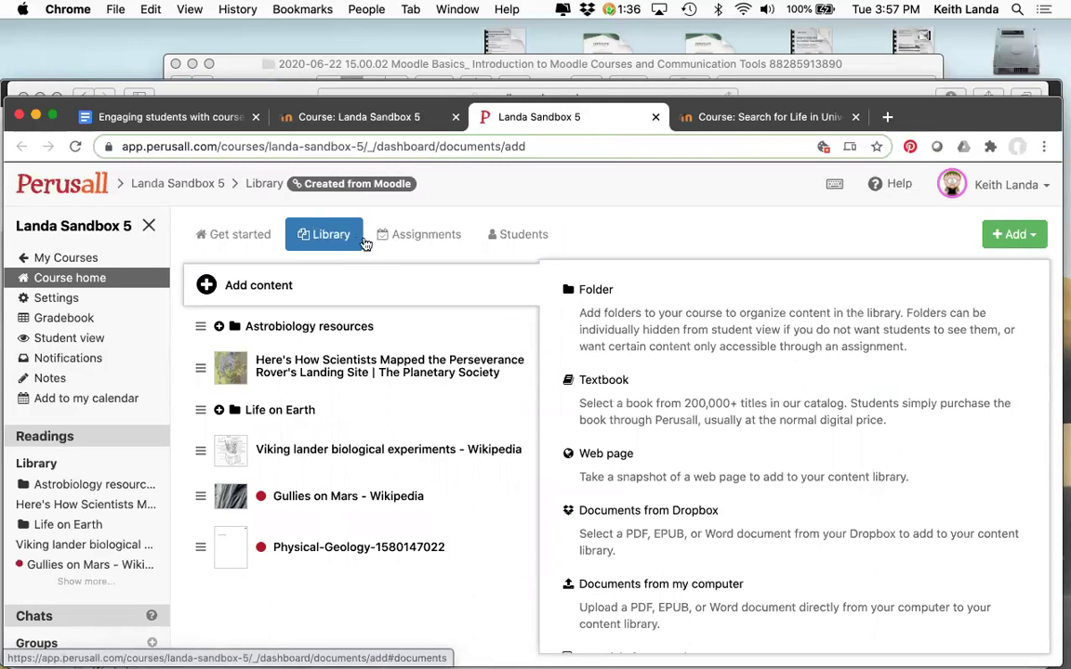
pyautogui.click(424, 238)
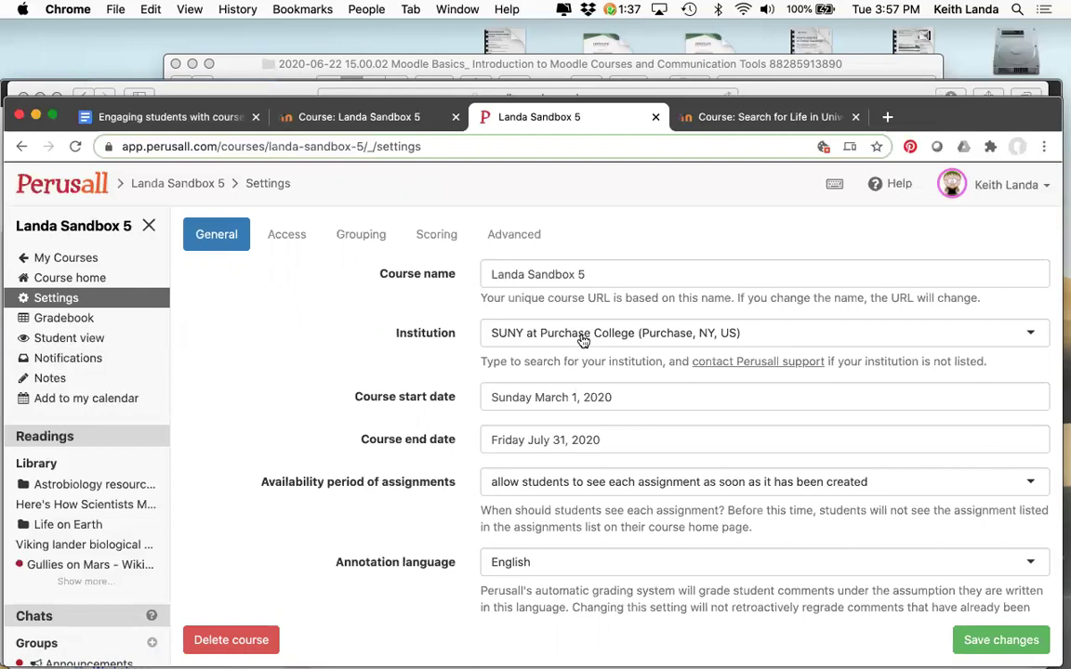
# Step: In the sandbox's Perusall general settings, view the date pickers for the course start and end dates without changing them
pyautogui.click(641, 401)
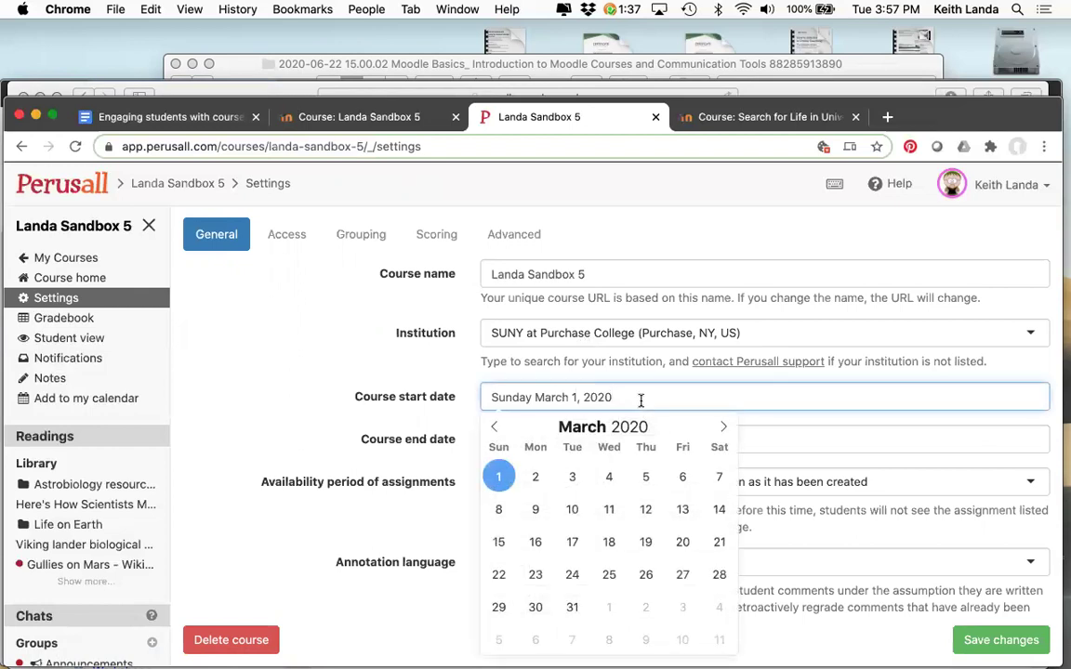
pyautogui.click(399, 414)
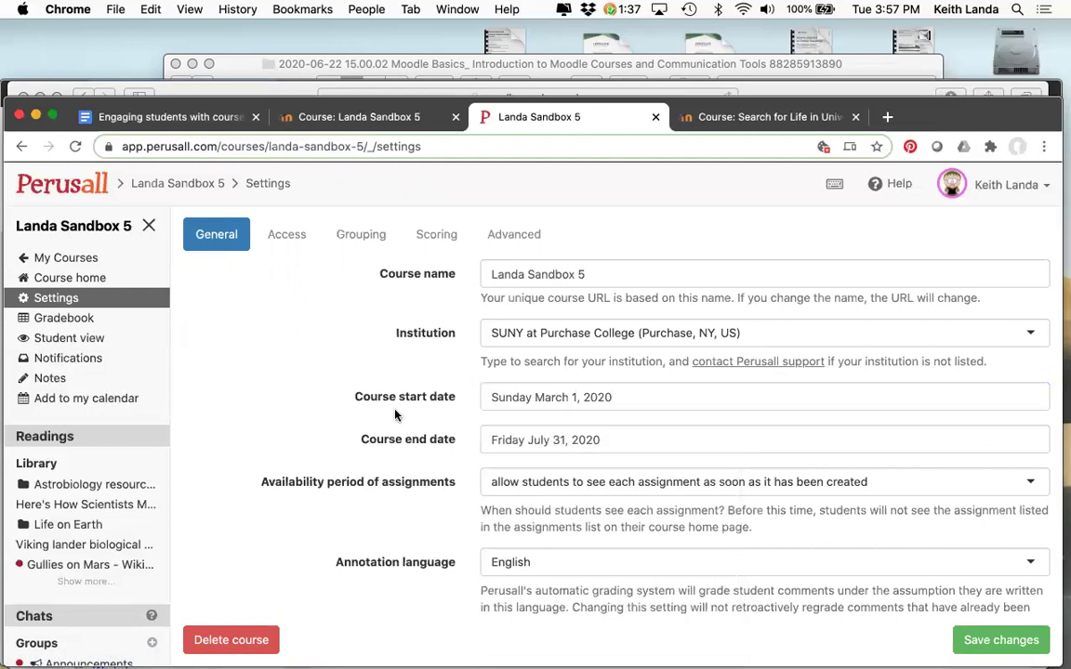
pyautogui.click(619, 443)
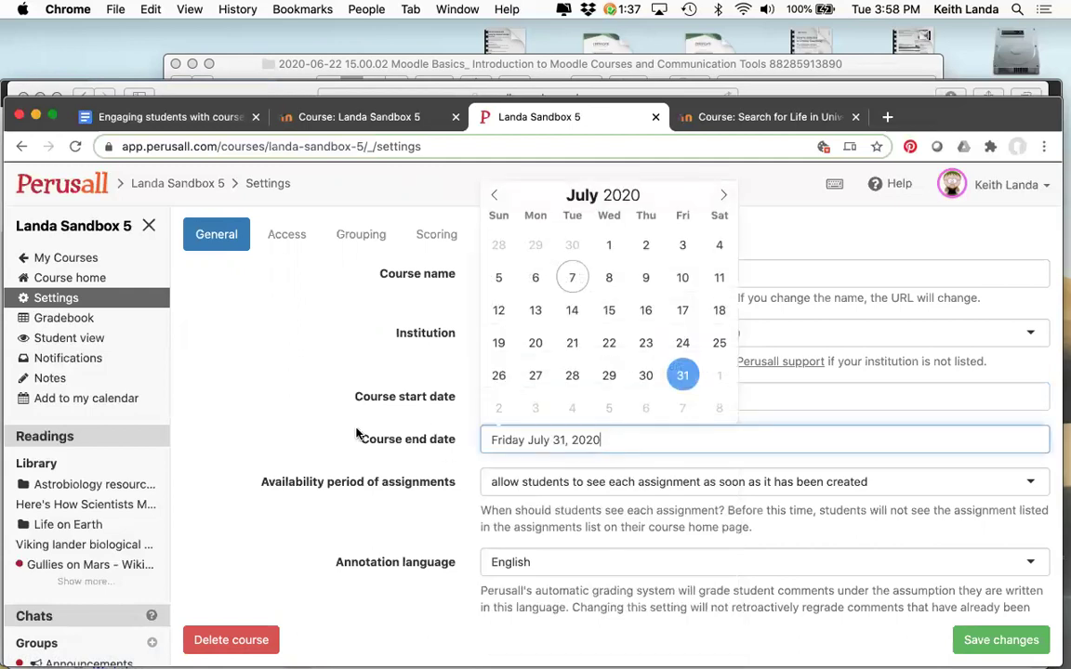
pyautogui.click(315, 424)
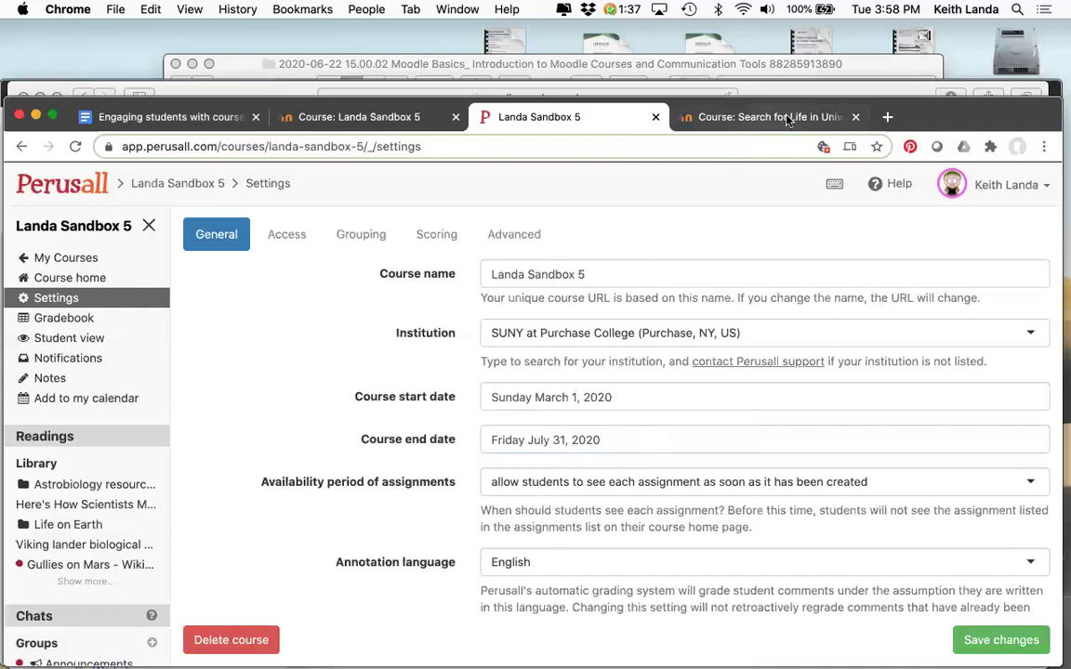
# Step: Close the sandbox's Perusall course and open the Perusall settings for Search for Life in Universe through its Social annotation library activity
pyautogui.click(655, 117)
pyautogui.click(595, 117)
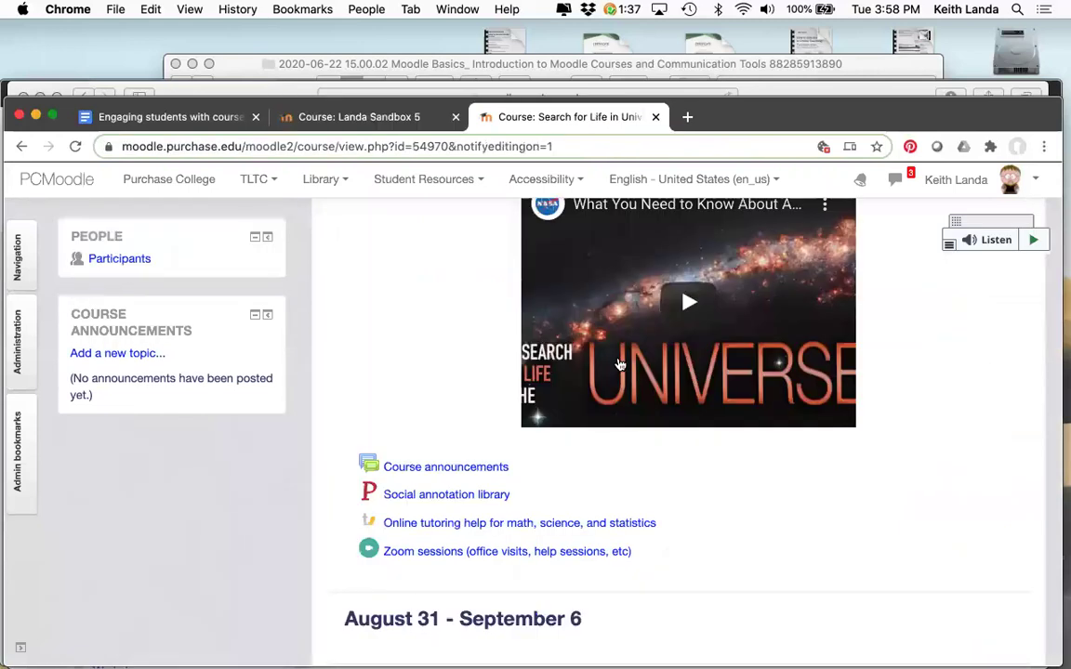
pyautogui.click(460, 497)
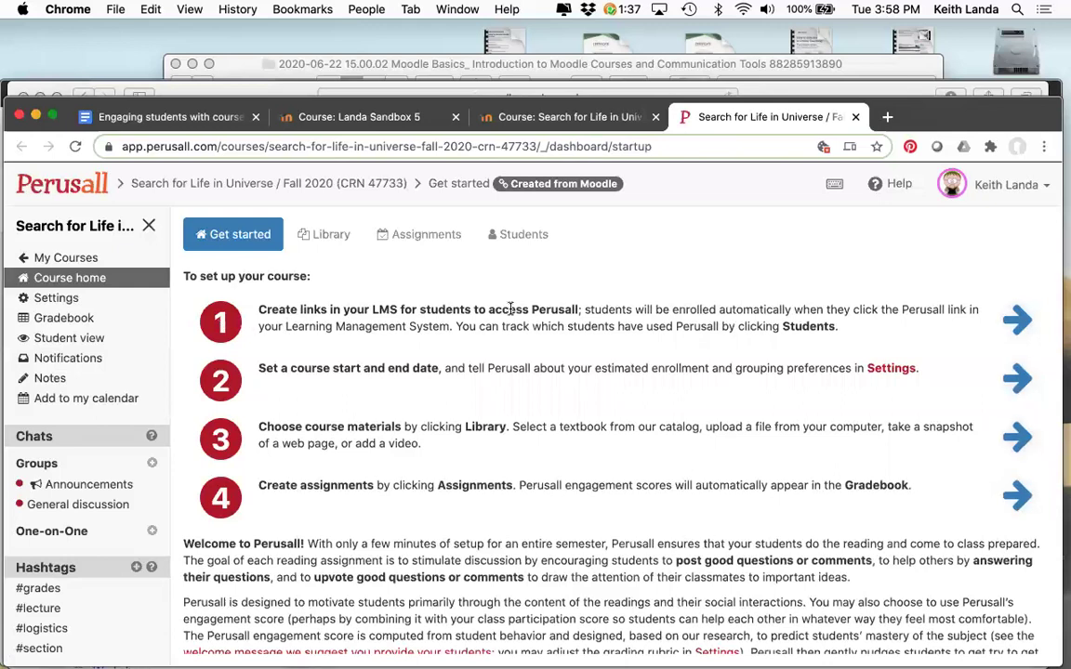
pyautogui.click(893, 369)
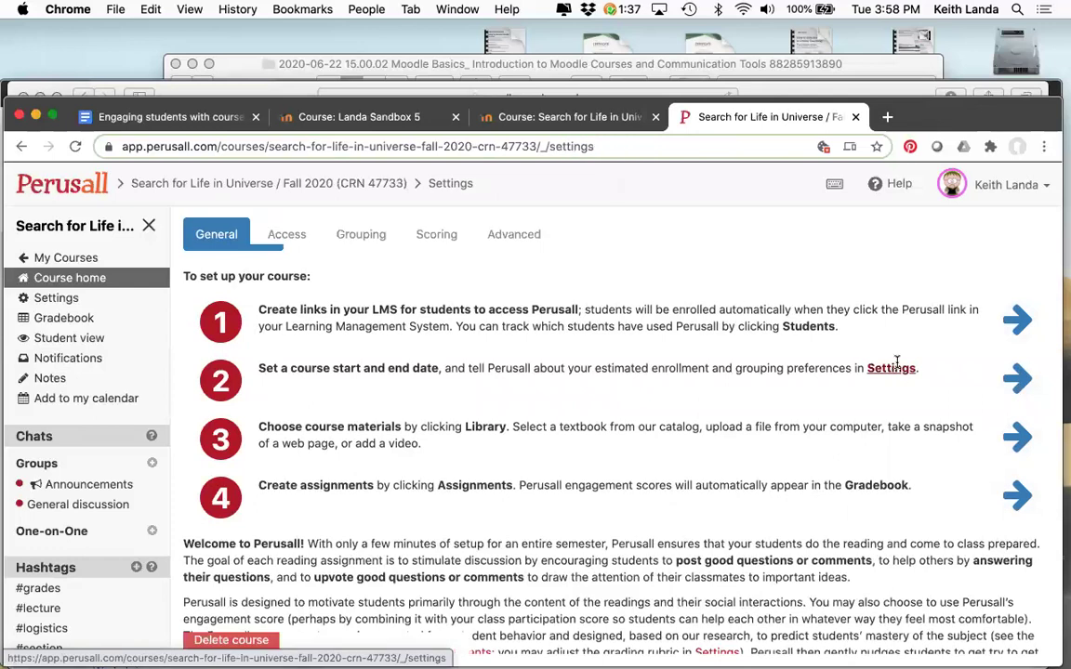
# Step: Set the course start date to Monday August 31, 2020
pyautogui.click(655, 397)
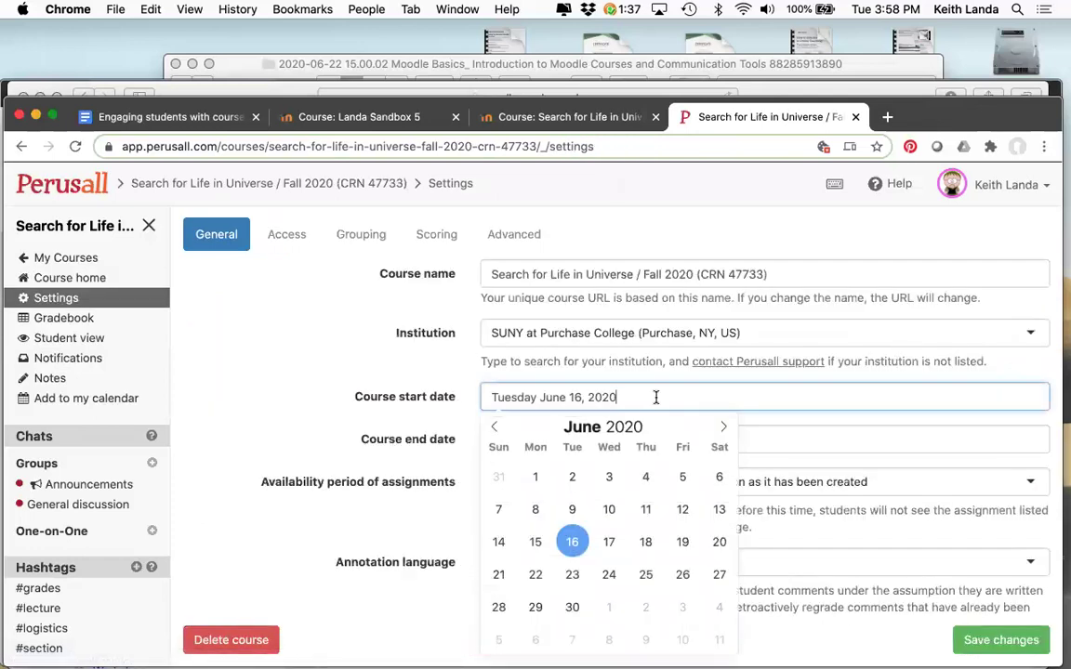
pyautogui.click(722, 427)
pyautogui.click(722, 427)
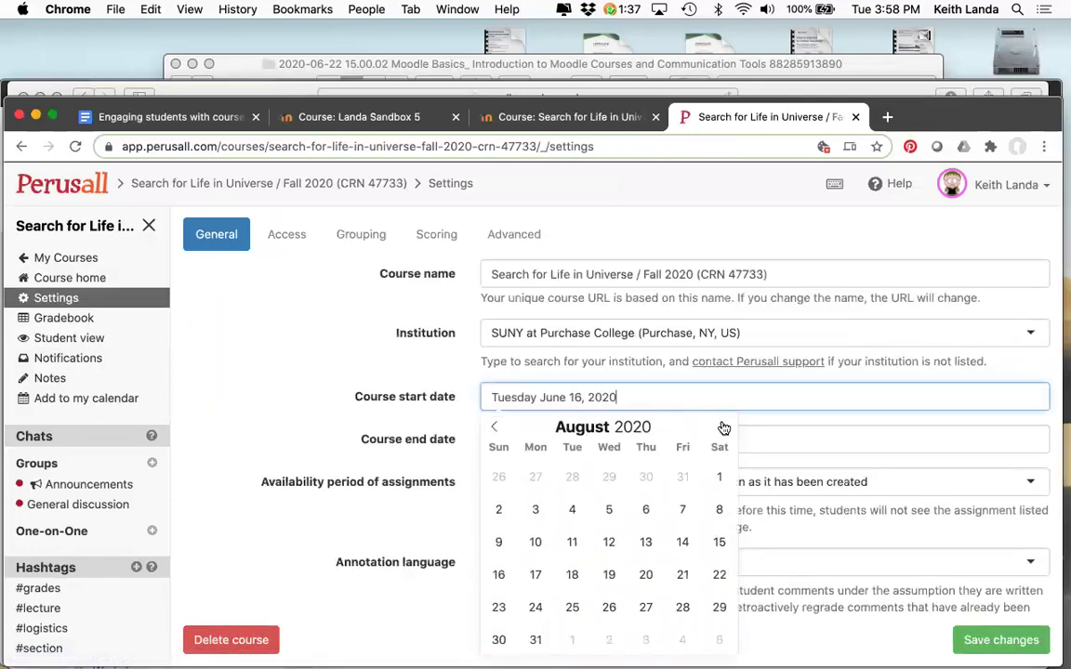
pyautogui.click(534, 639)
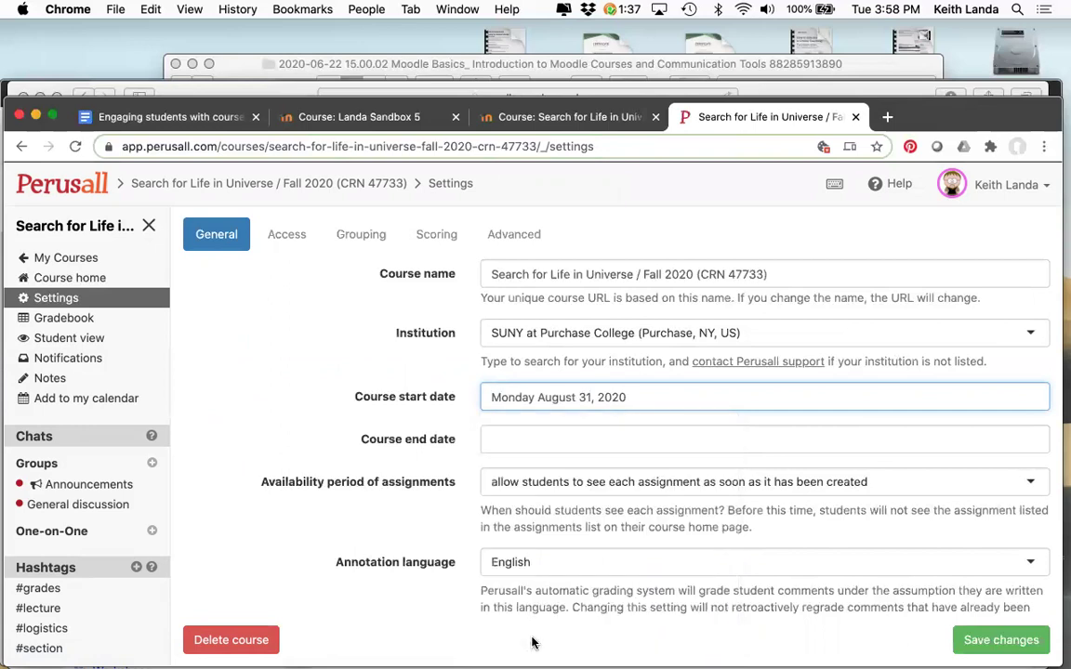
# Step: Set the course end date to Friday December 18, 2020, save the course settings and dismiss the notification
pyautogui.click(678, 440)
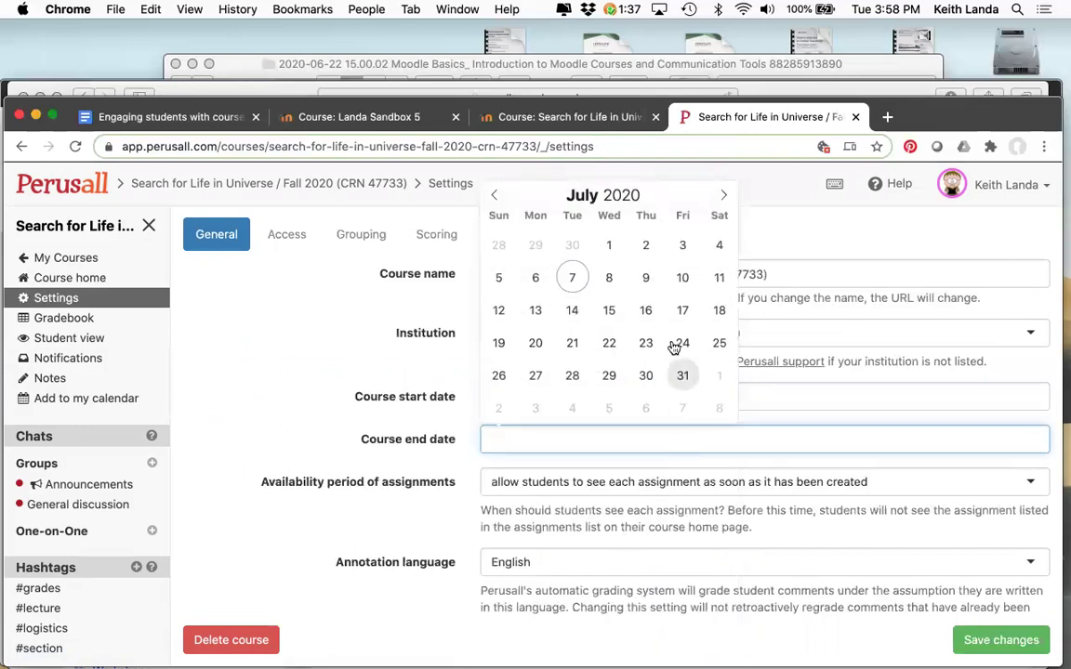
pyautogui.click(724, 195)
pyautogui.click(727, 196)
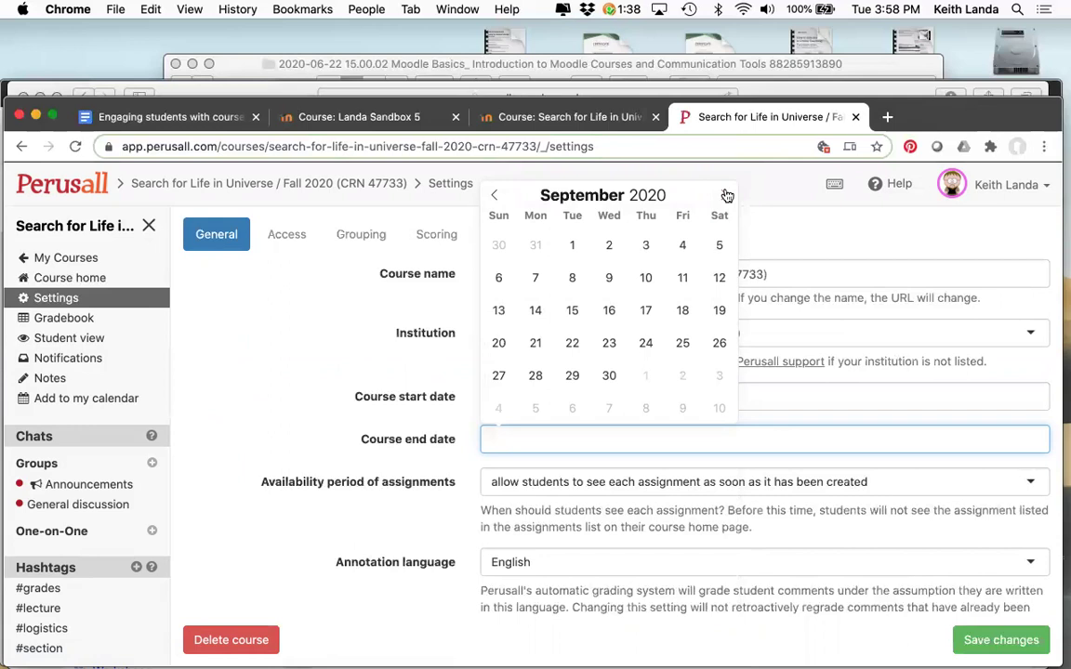
pyautogui.click(727, 195)
pyautogui.click(727, 195)
pyautogui.click(727, 196)
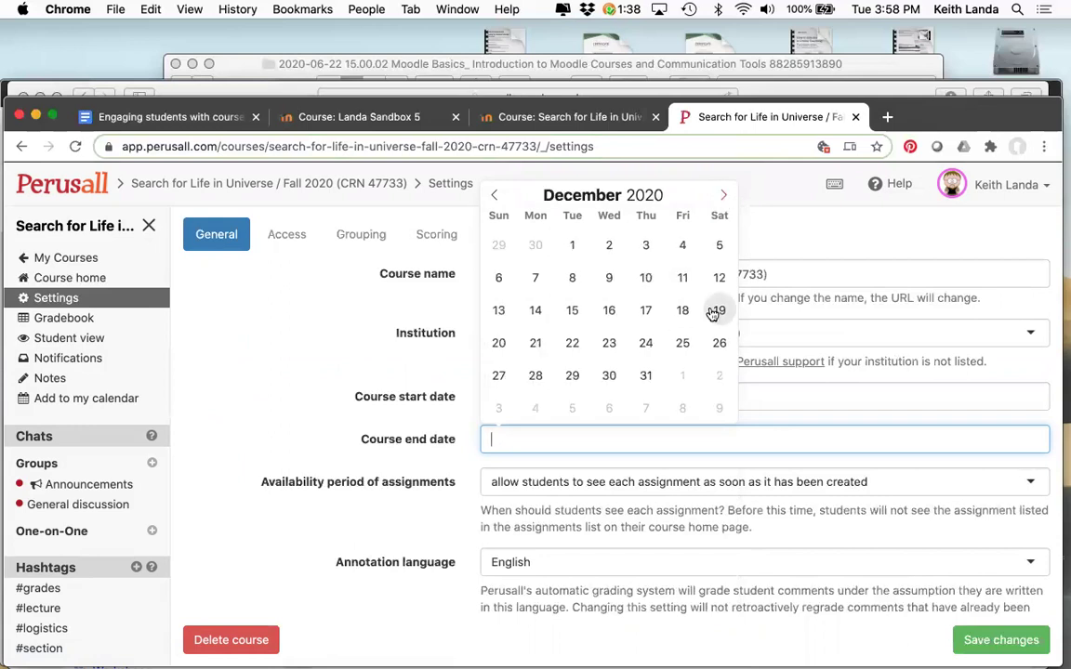
pyautogui.click(682, 310)
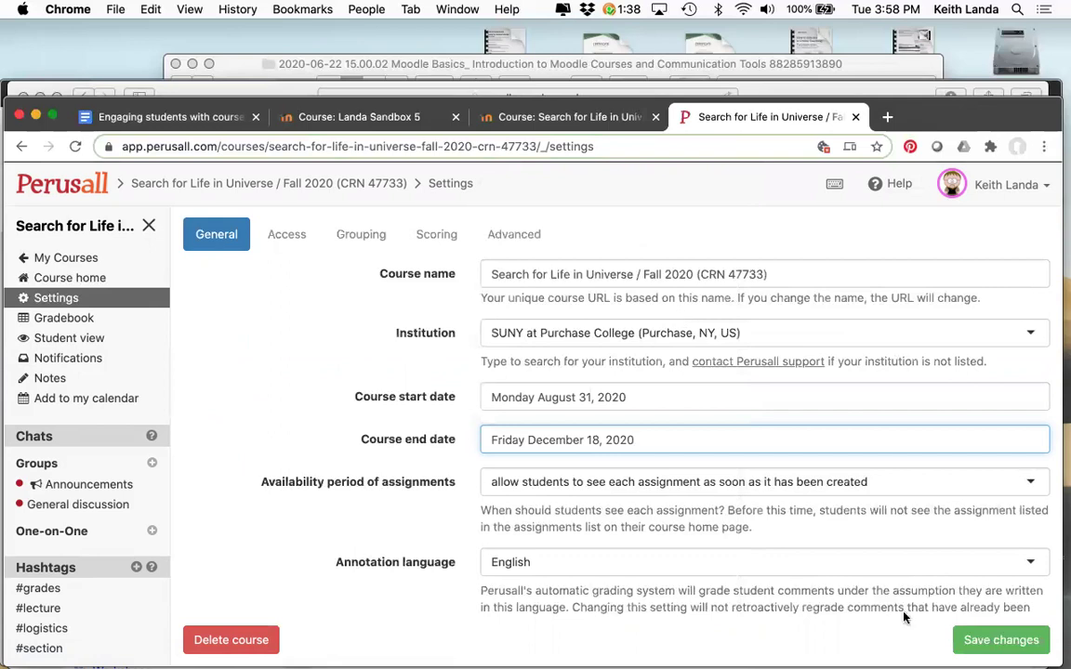
pyautogui.click(980, 637)
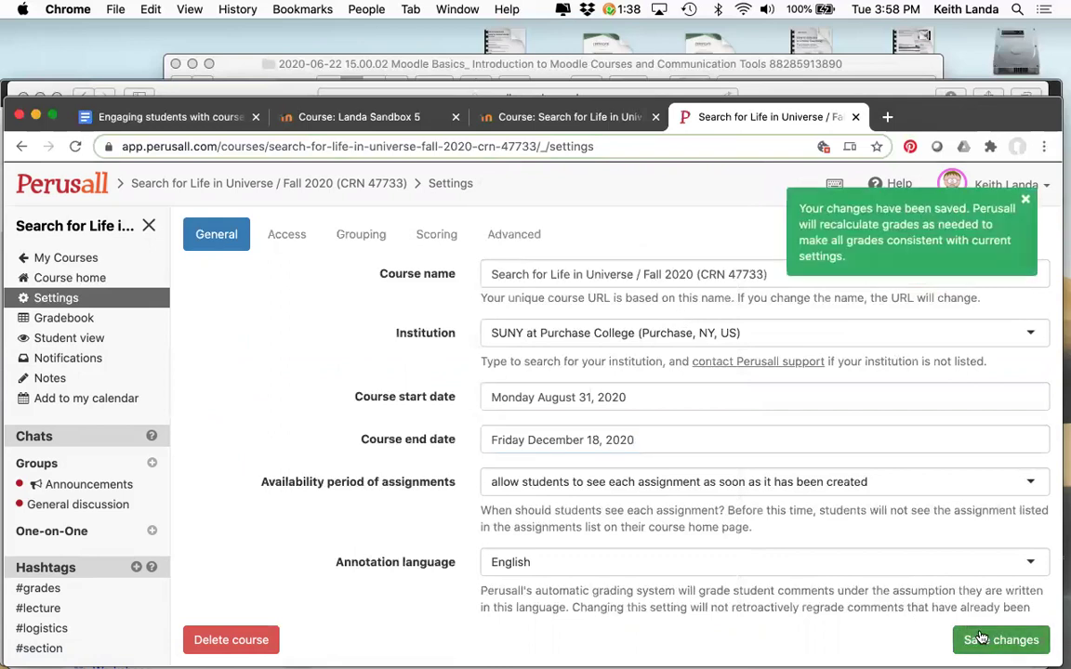
pyautogui.click(1025, 205)
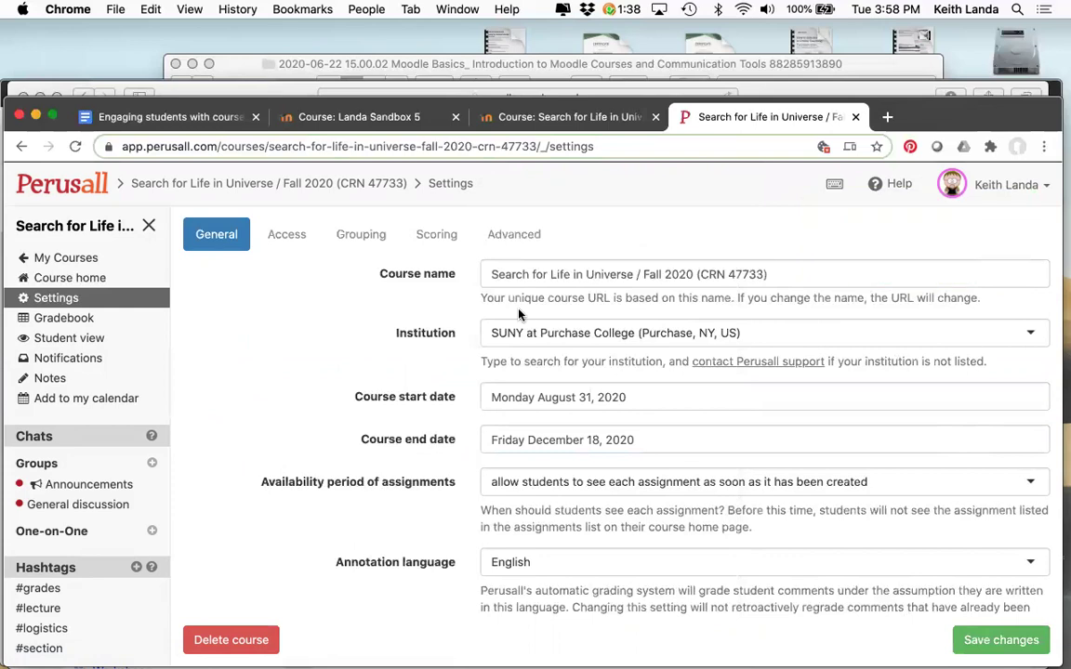
# Step: Check the setup checklist on the Perusall course home, and close the Perusall course to return to Moodle
pyautogui.click(102, 281)
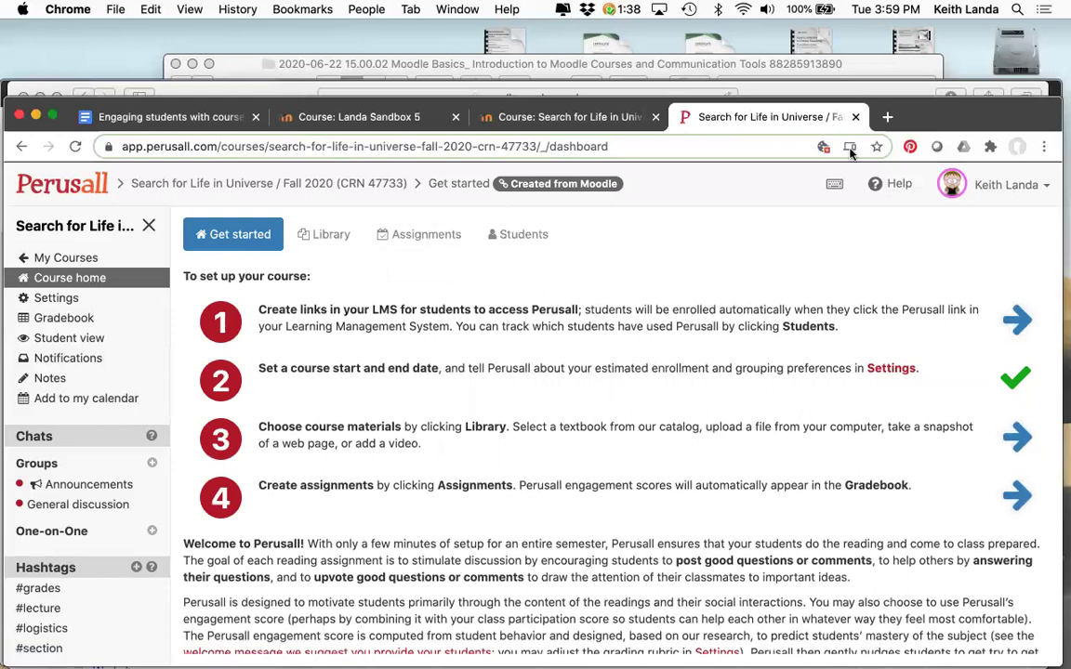
pyautogui.press('super+w')
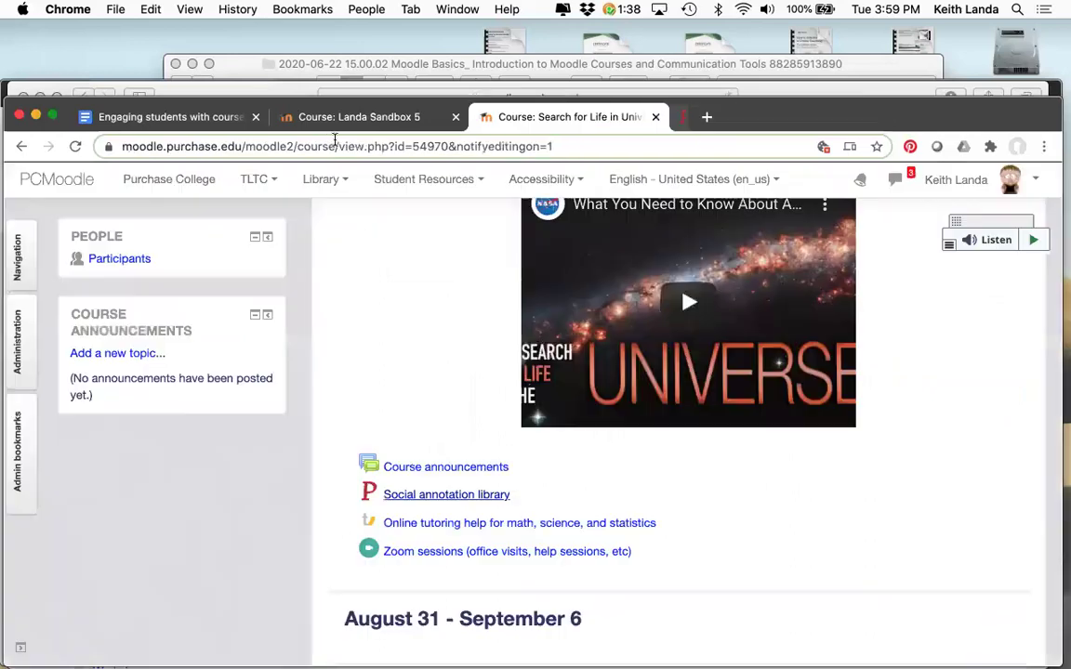
# Step: Open the sandbox's Perusall course through its Course document library for annotation activity and review its General, Access, Grouping and Scoring settings
pyautogui.click(351, 116)
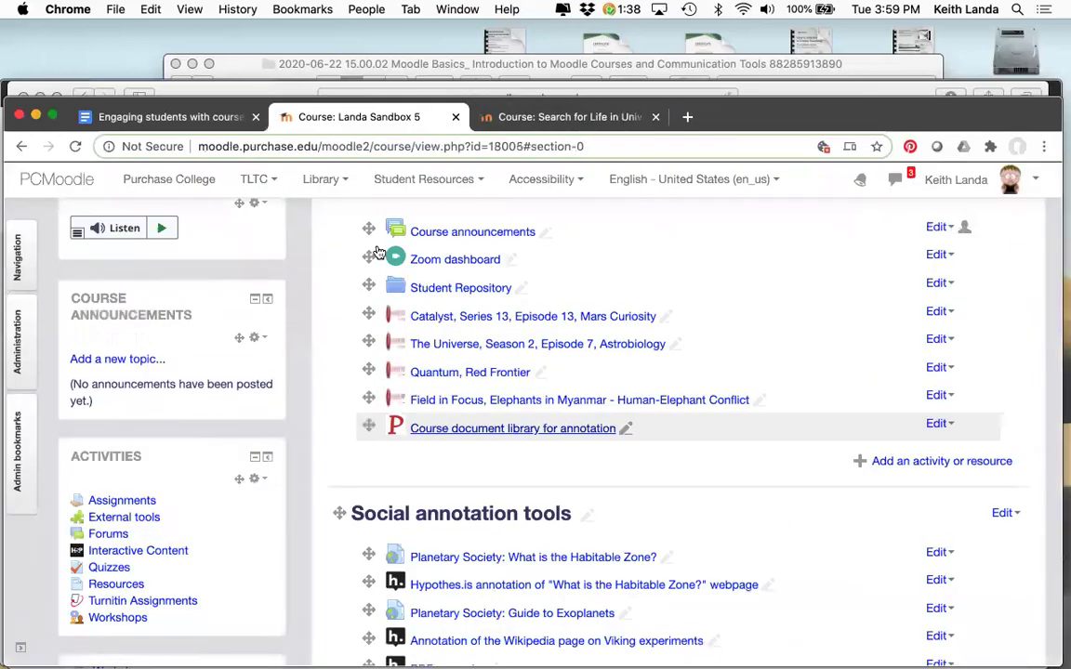
pyautogui.click(476, 428)
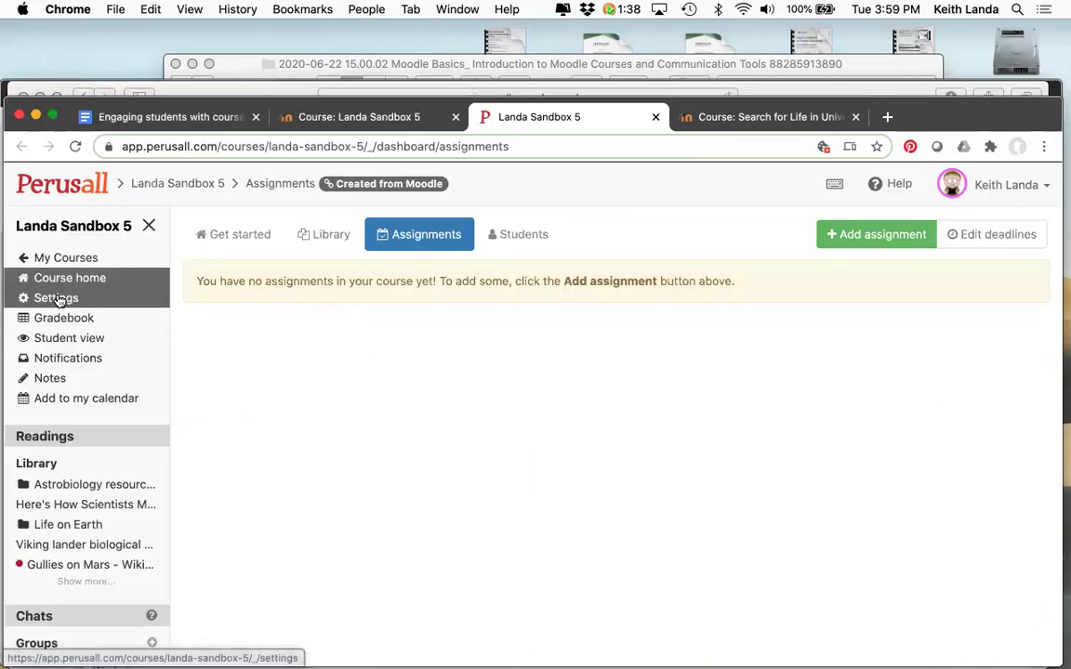
pyautogui.click(56, 298)
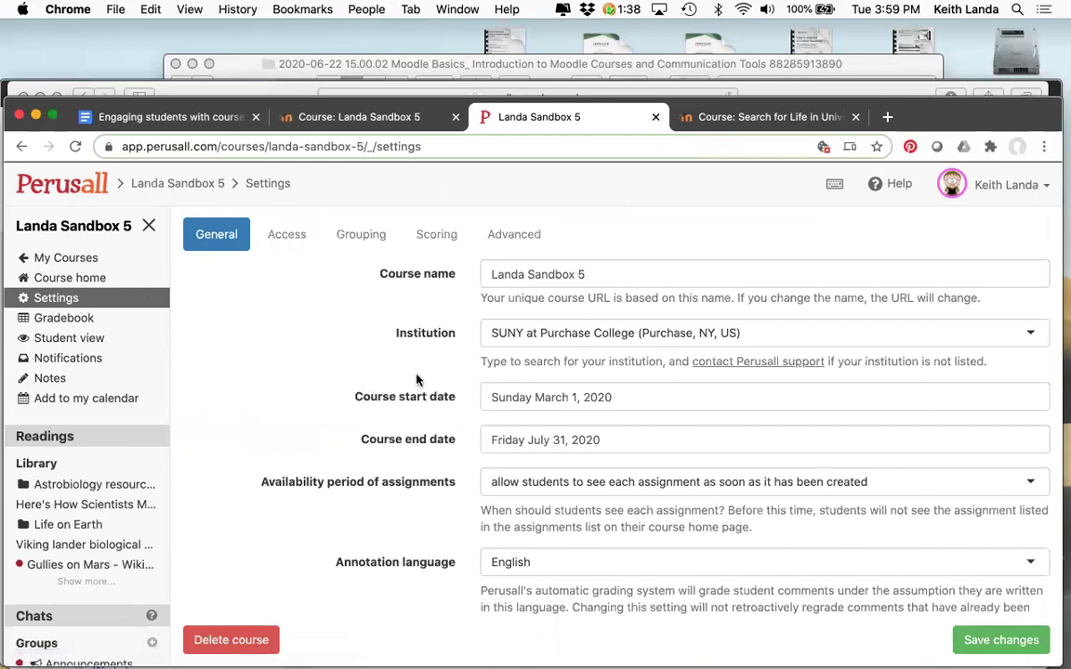
pyautogui.click(281, 240)
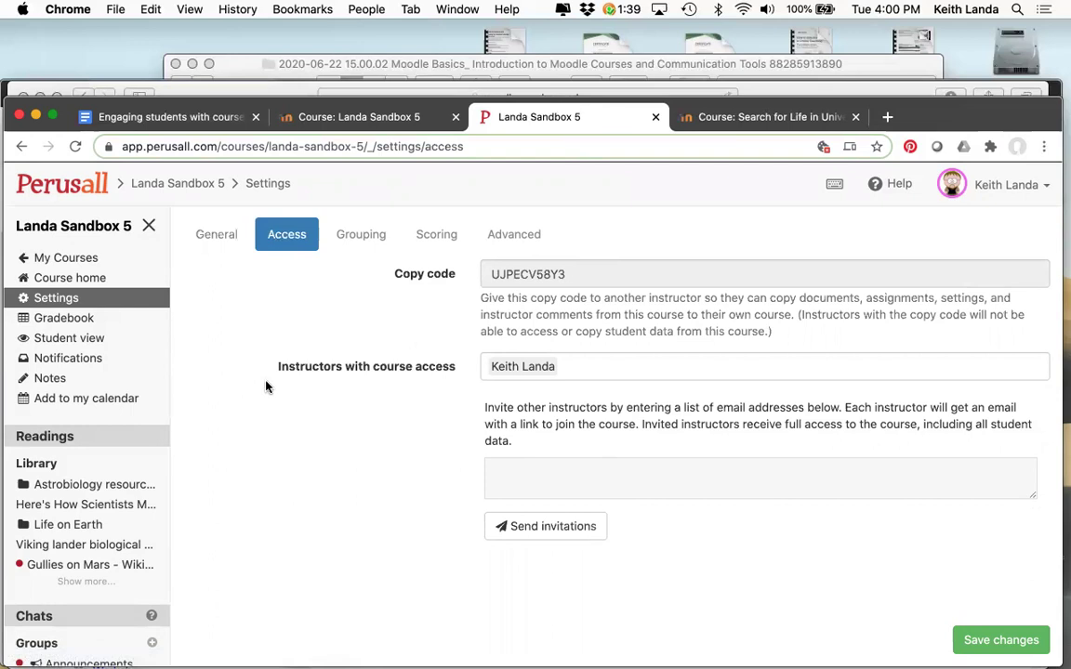
pyautogui.click(365, 240)
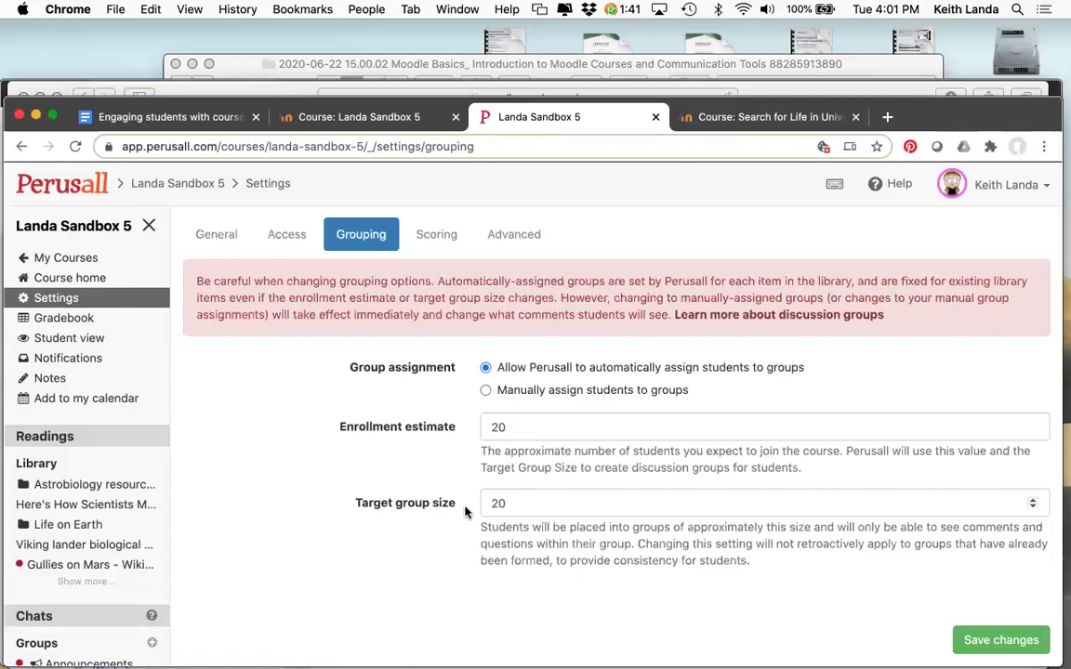
pyautogui.click(436, 238)
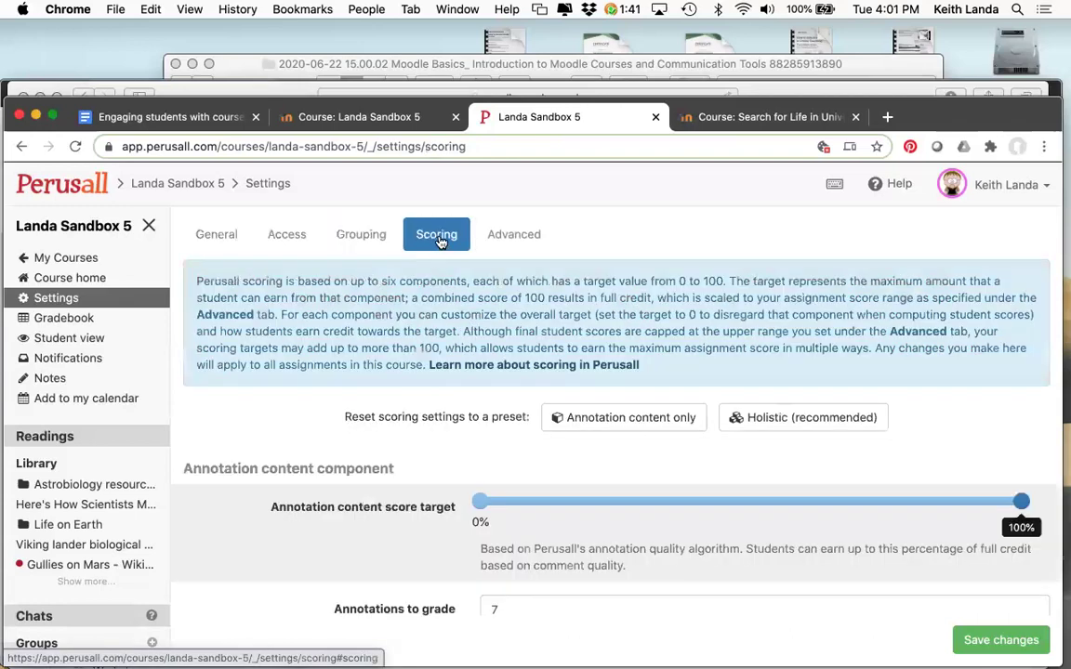
# Step: Review the Advanced settings of the sandbox's Perusall course, return to its course home and close the Perusall course
pyautogui.click(522, 235)
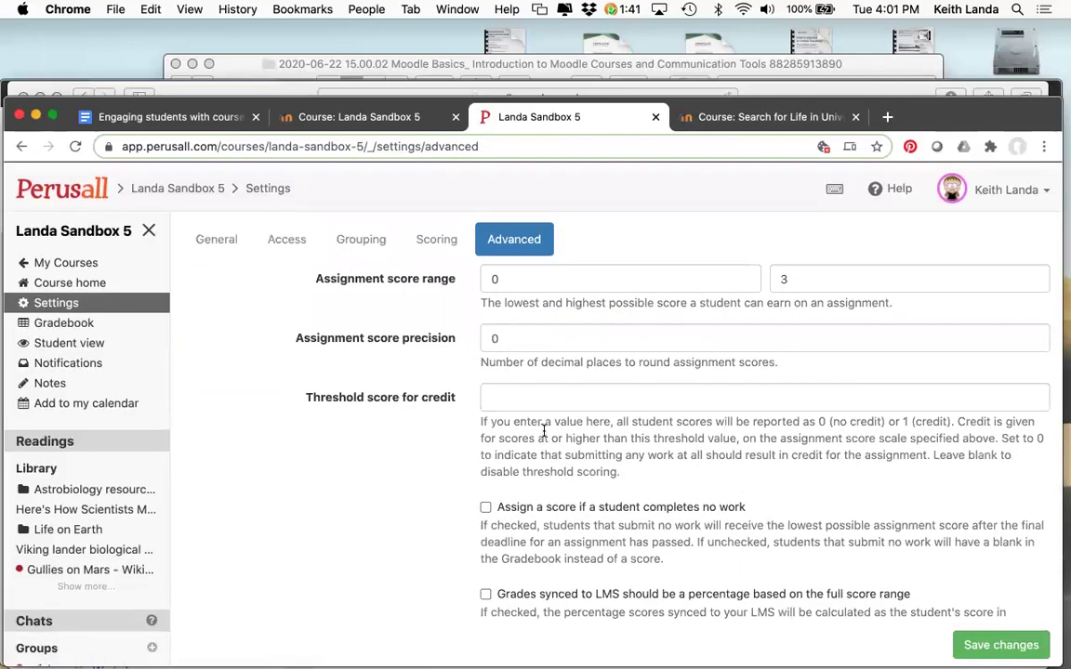
pyautogui.scroll(-5, 543, 431)
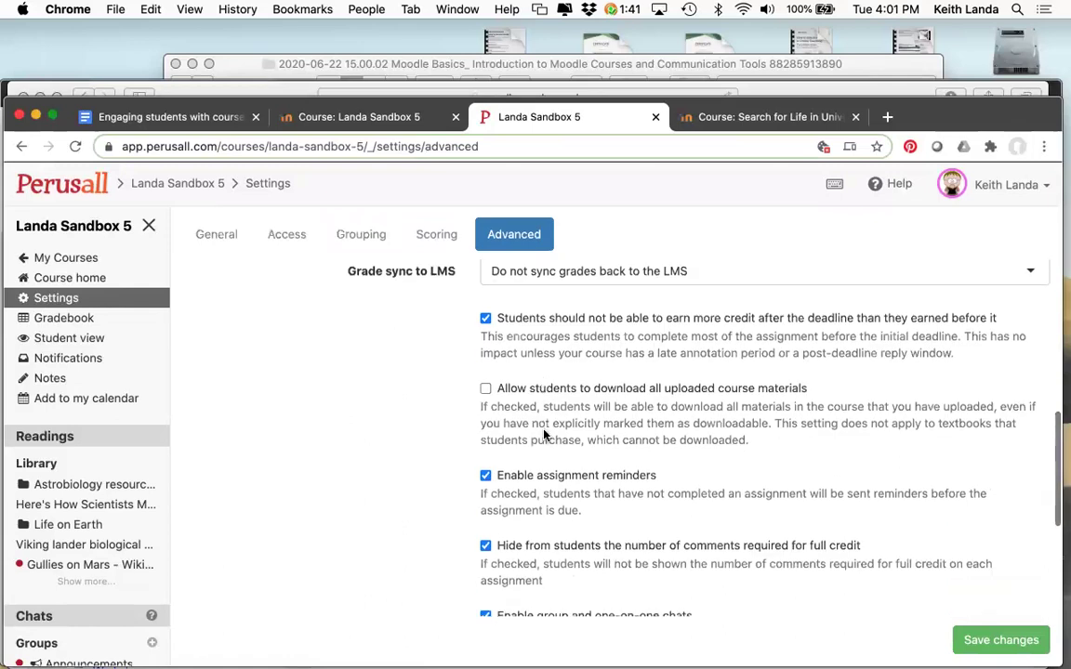
pyautogui.scroll(-2, 544, 434)
pyautogui.scroll(4, 544, 434)
pyautogui.scroll(5, 546, 435)
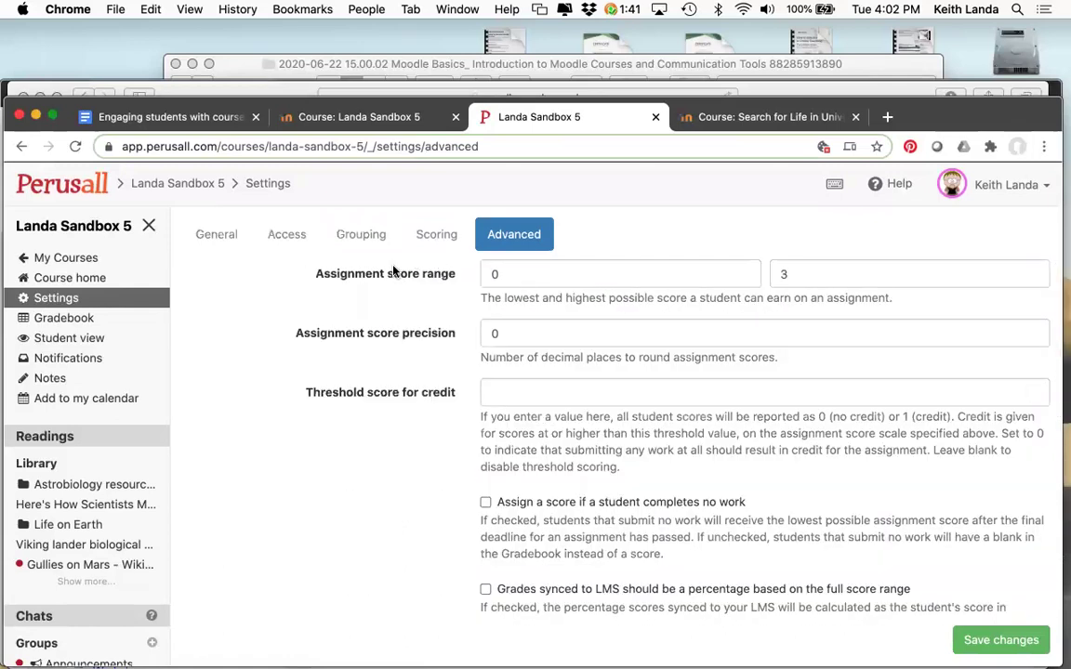
pyautogui.click(65, 277)
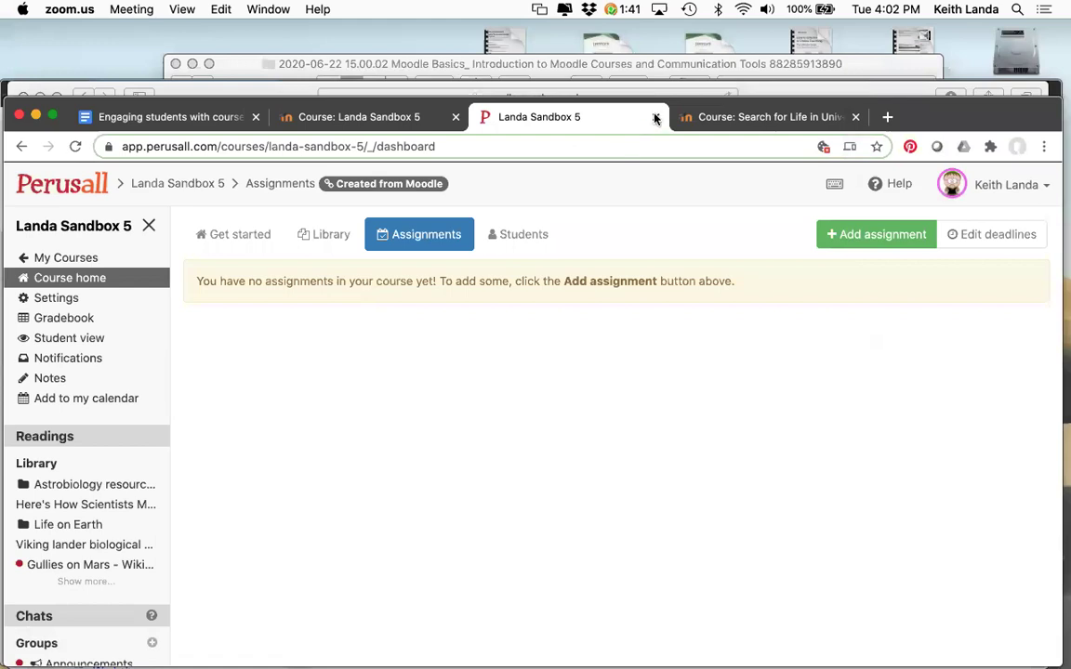
pyautogui.click(589, 103)
pyautogui.press('super+w')
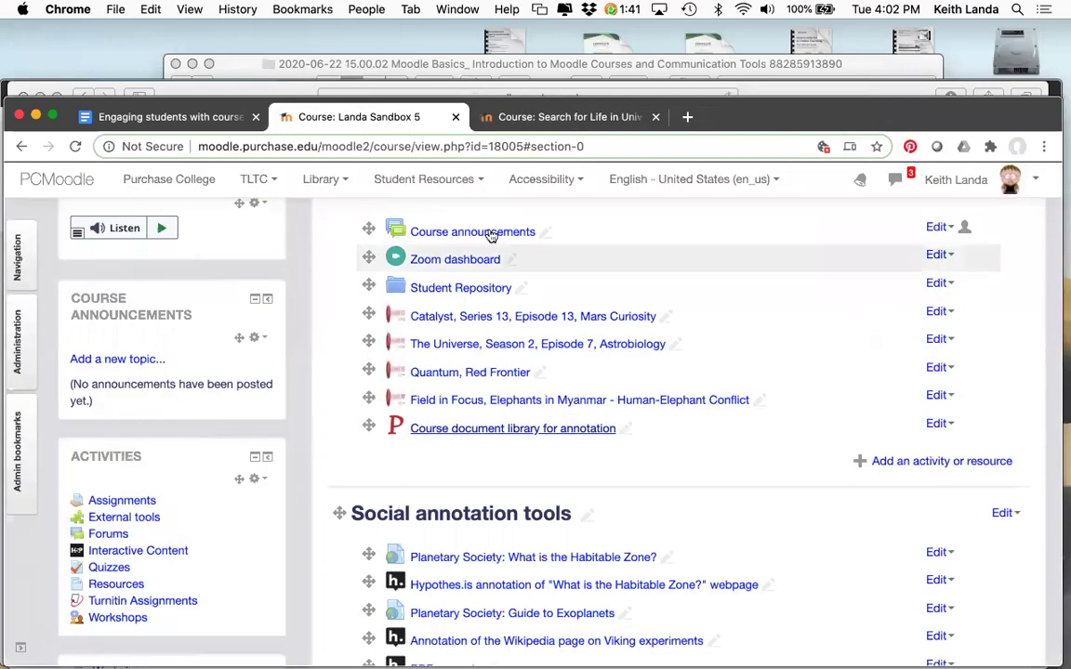
# Step: Open the Search for Life in Universe Perusall course, read the LMS integration article linked from its first setup task and close the article
pyautogui.click(577, 119)
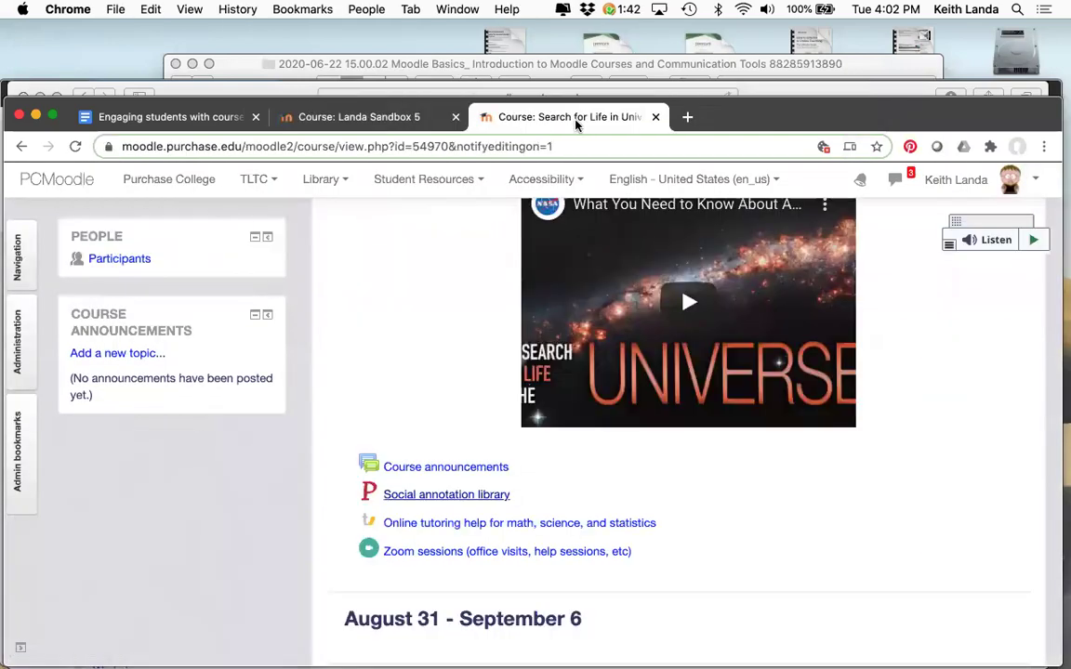
pyautogui.click(462, 495)
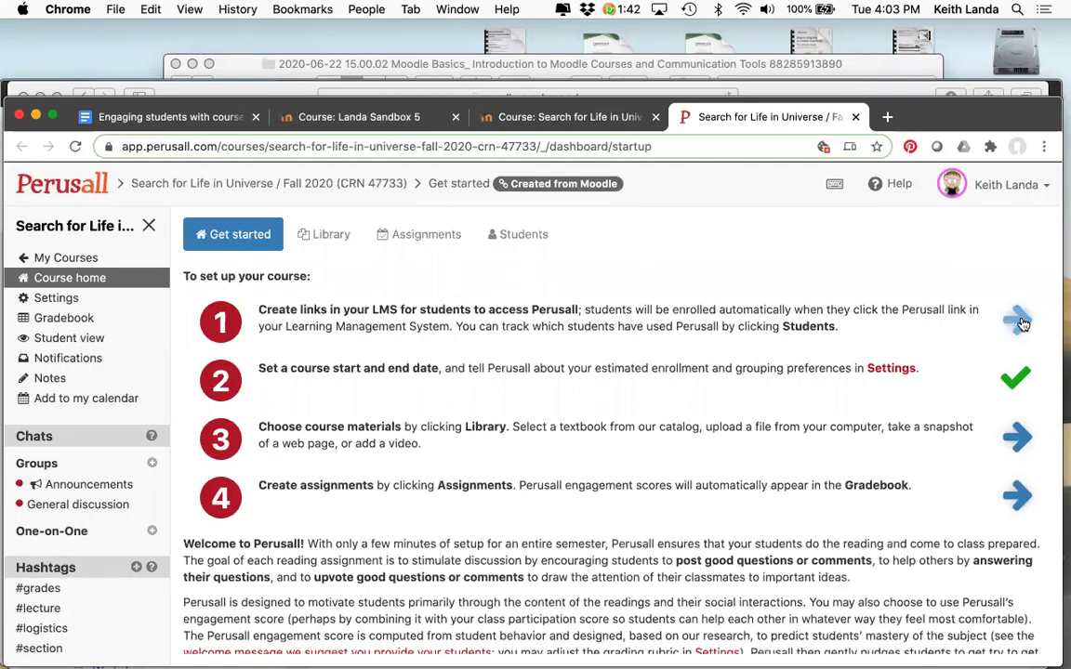
pyautogui.click(1018, 321)
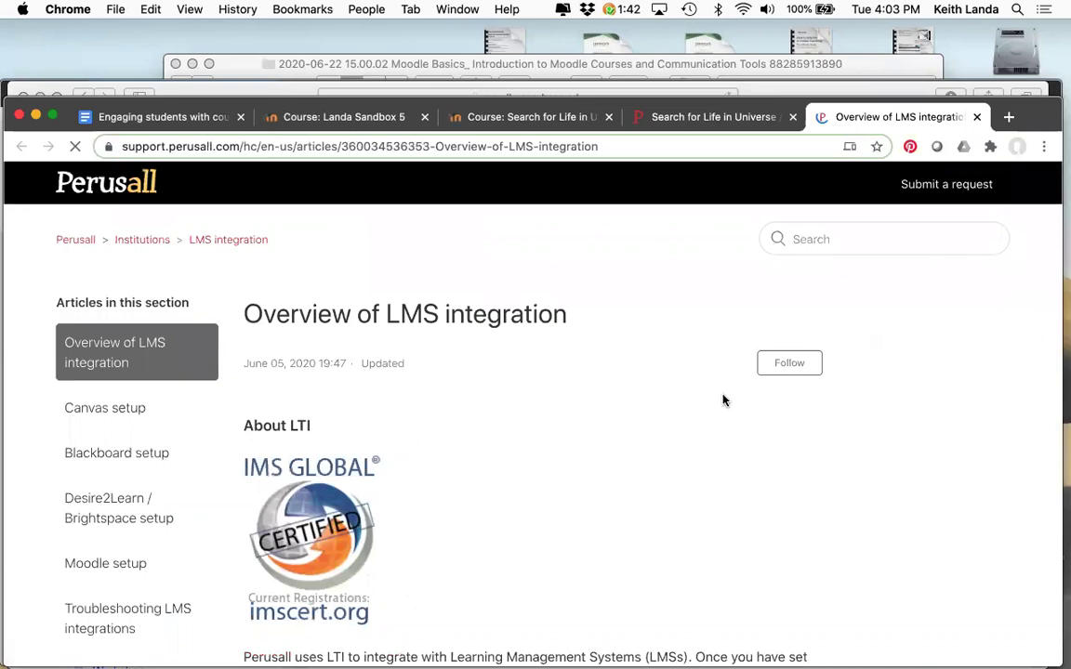
pyautogui.scroll(-10, 587, 417)
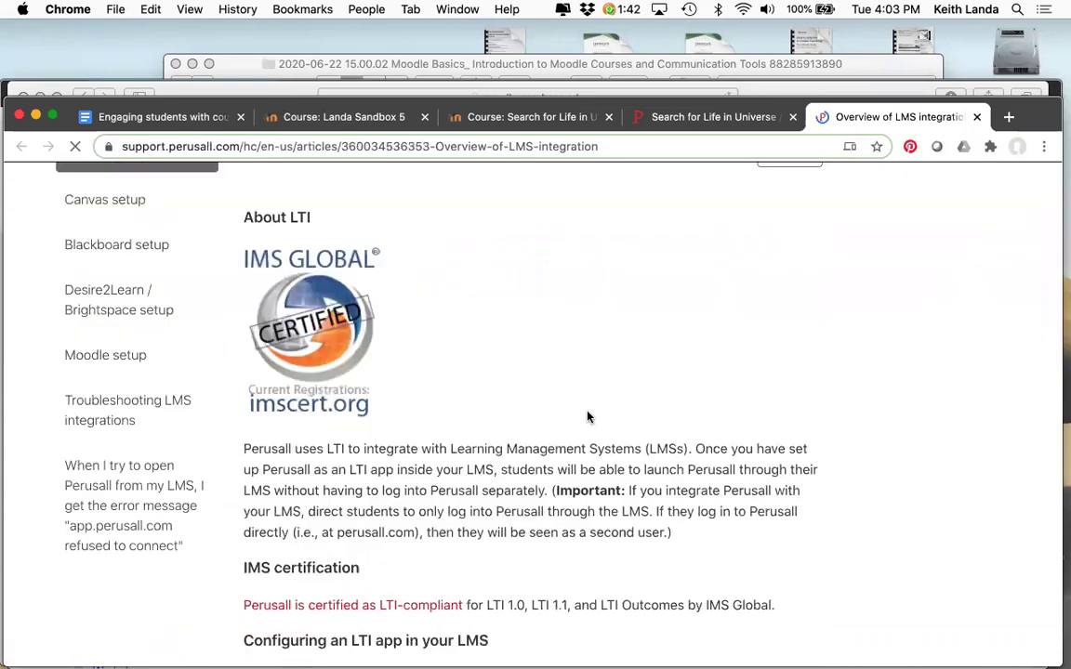
pyautogui.scroll(-15, 587, 417)
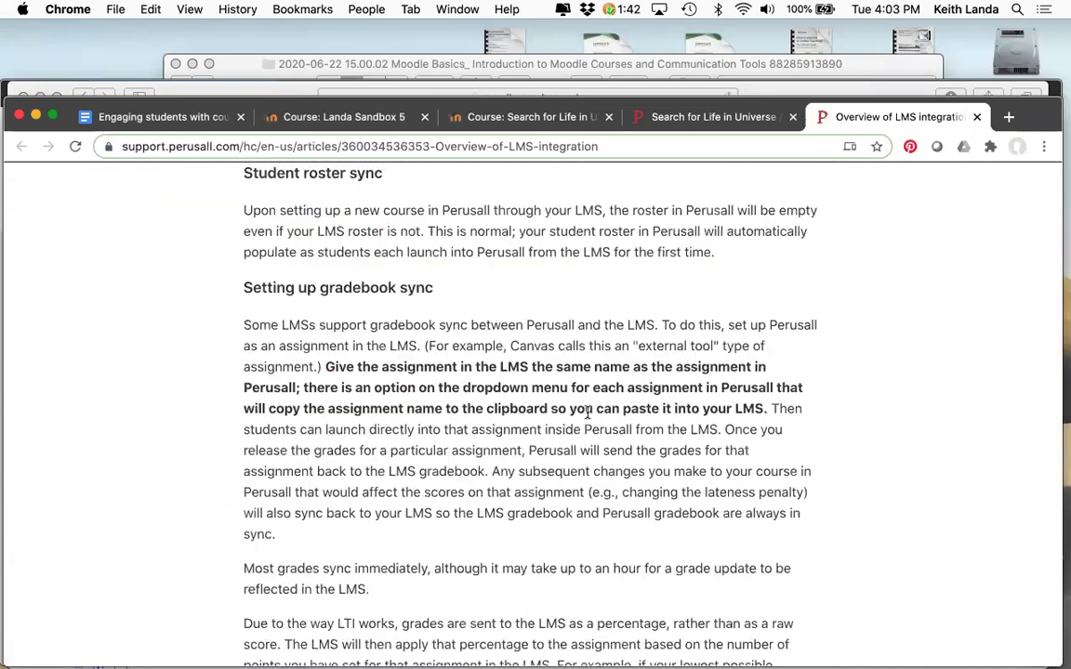
pyautogui.scroll(-5, 588, 413)
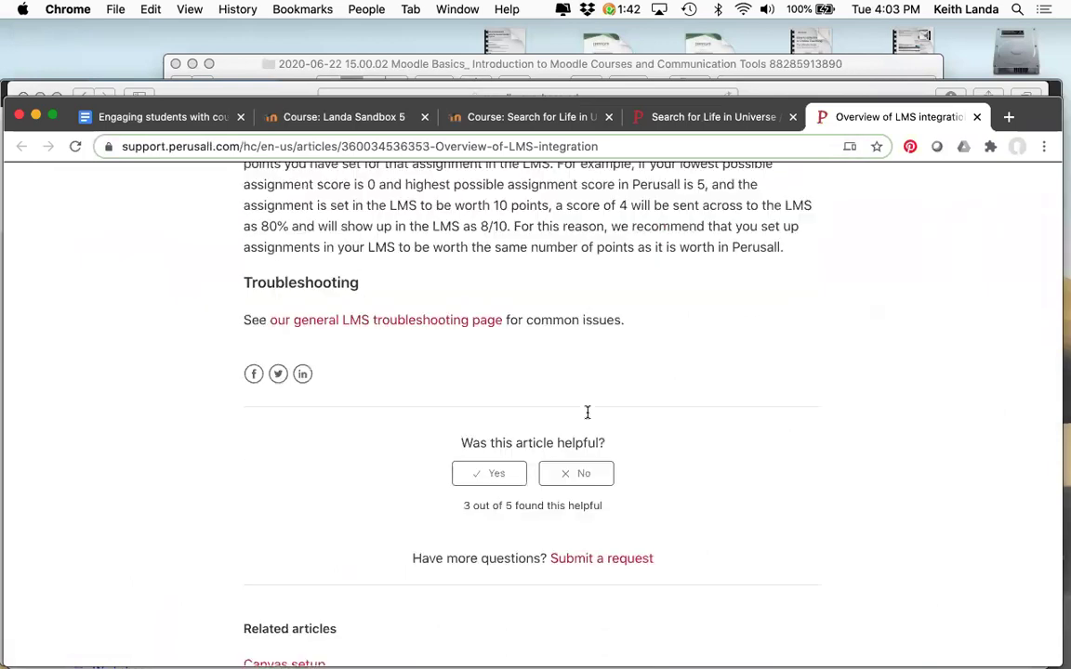
pyautogui.scroll(-5, 587, 416)
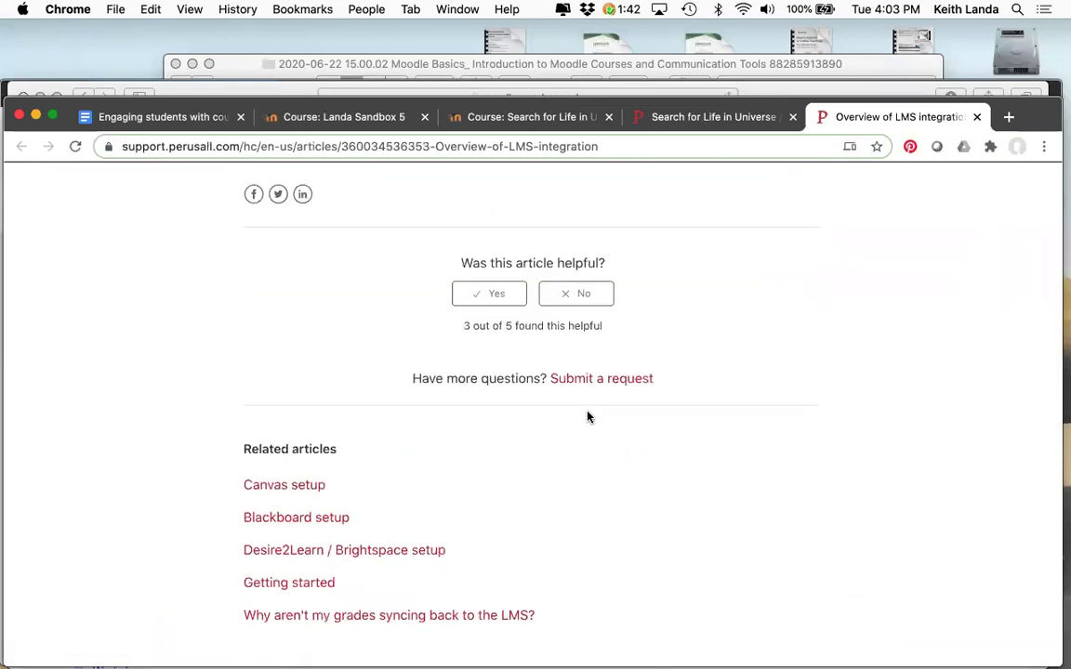
pyautogui.scroll(20, 587, 416)
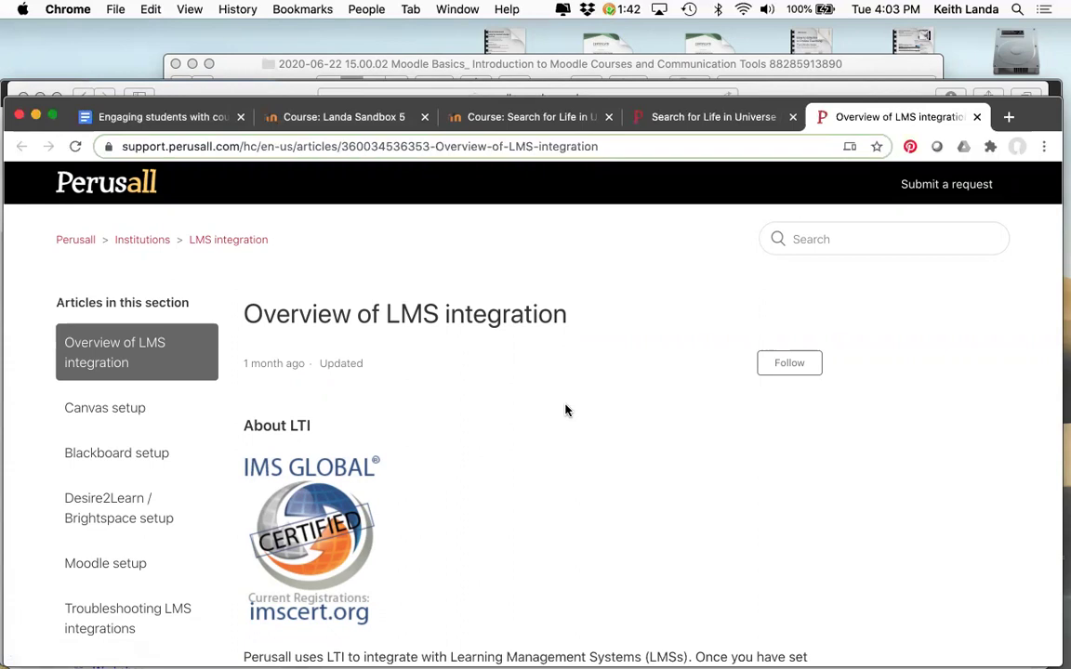
pyautogui.click(977, 117)
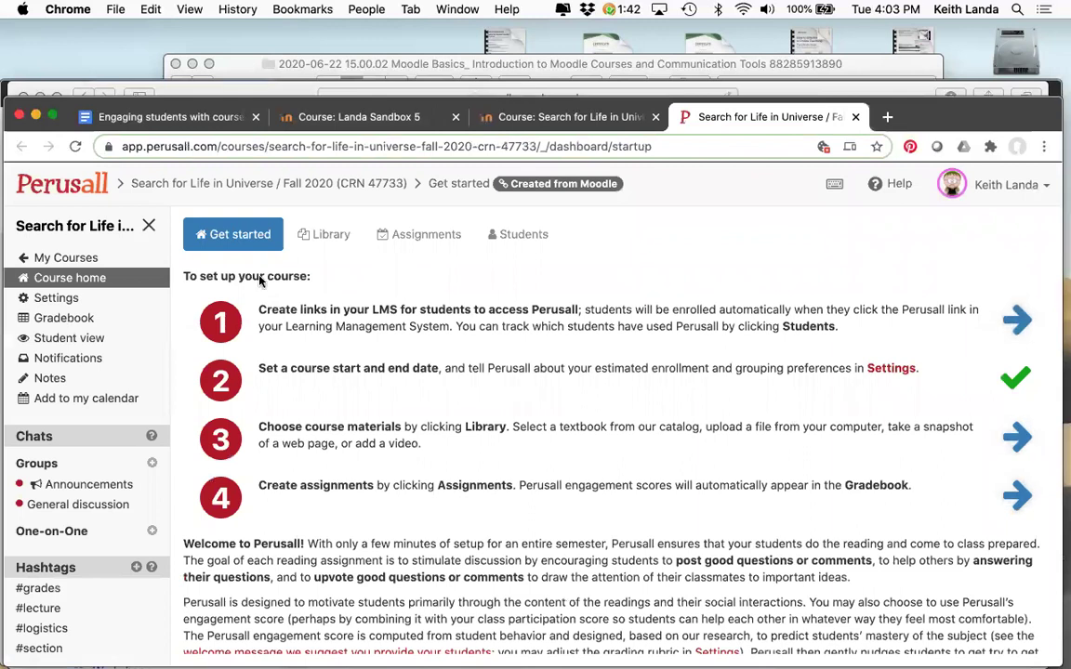
# Step: Reopen the LMS integration article from the setup checklist, try to rate it as helpful, dismiss the sign-in dialog and close the article
pyautogui.click(53, 298)
pyautogui.click(56, 280)
pyautogui.click(1013, 321)
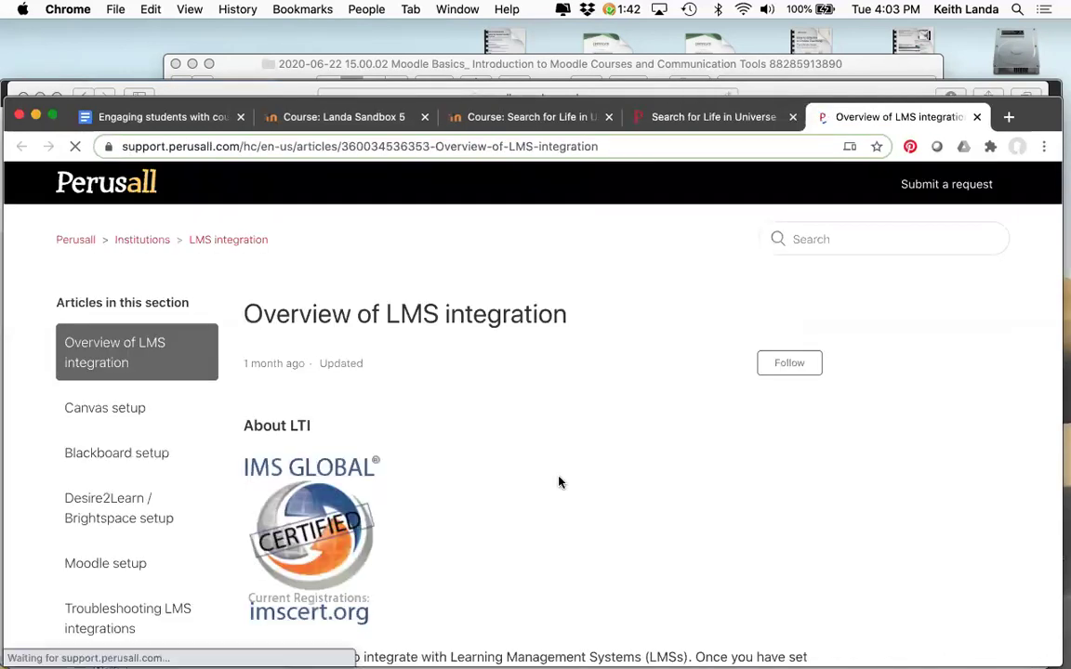
pyautogui.scroll(-15, 560, 512)
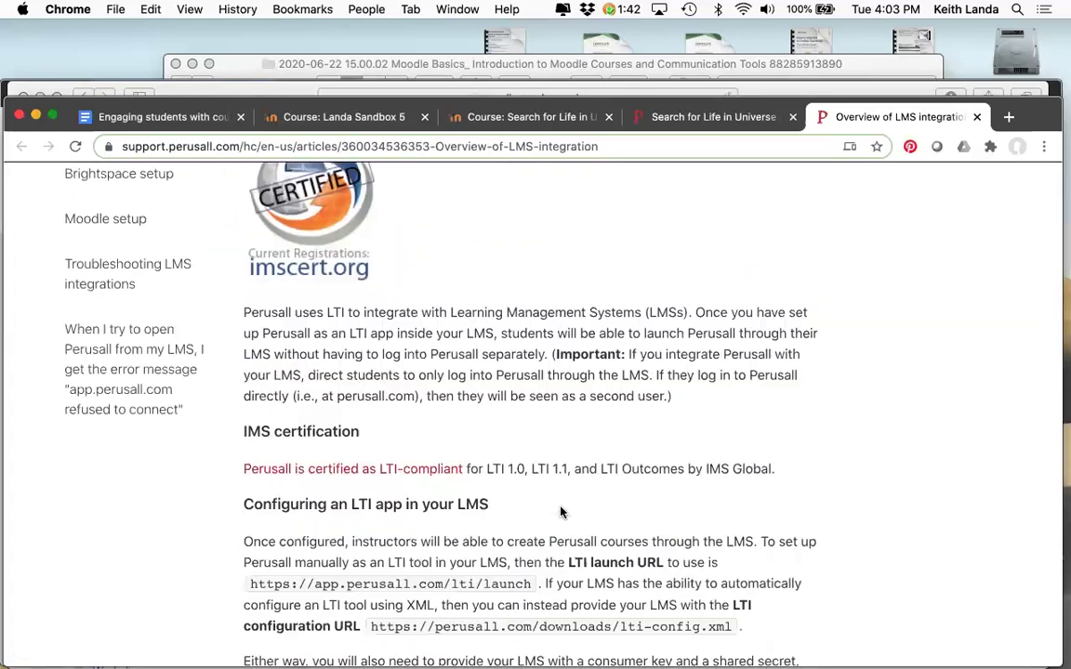
pyautogui.scroll(-5, 561, 508)
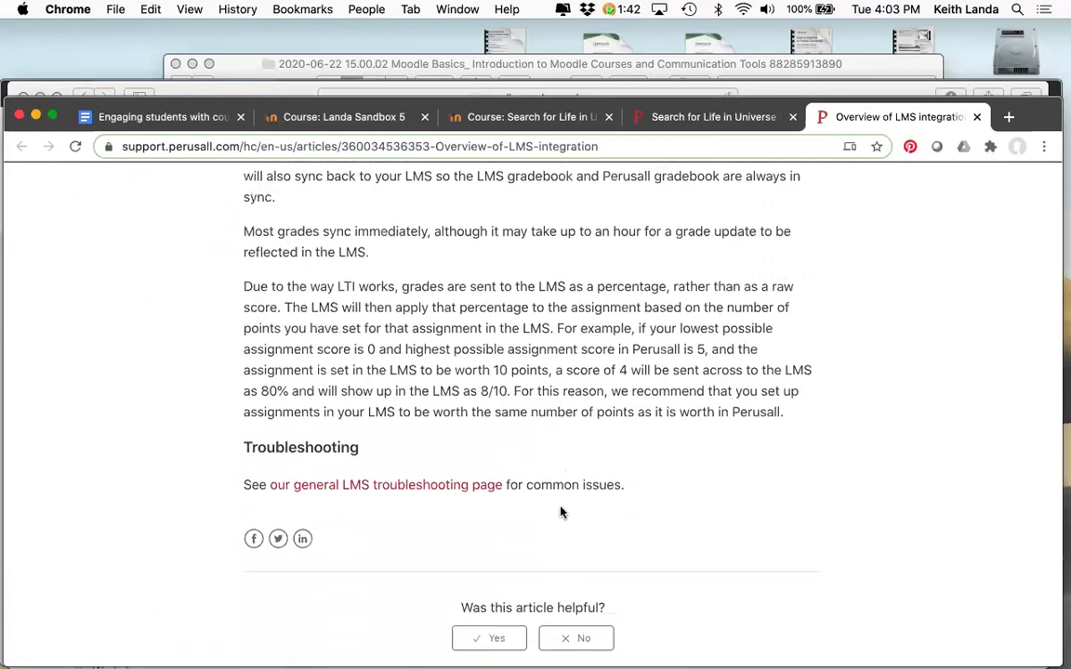
pyautogui.click(496, 639)
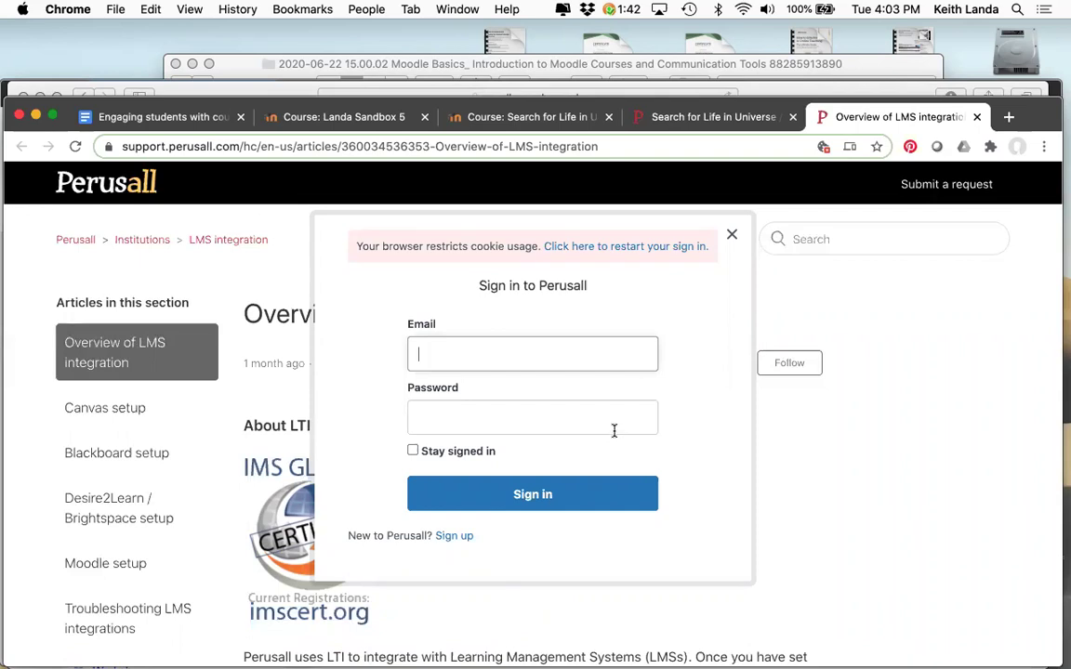
pyautogui.click(646, 246)
pyautogui.click(730, 235)
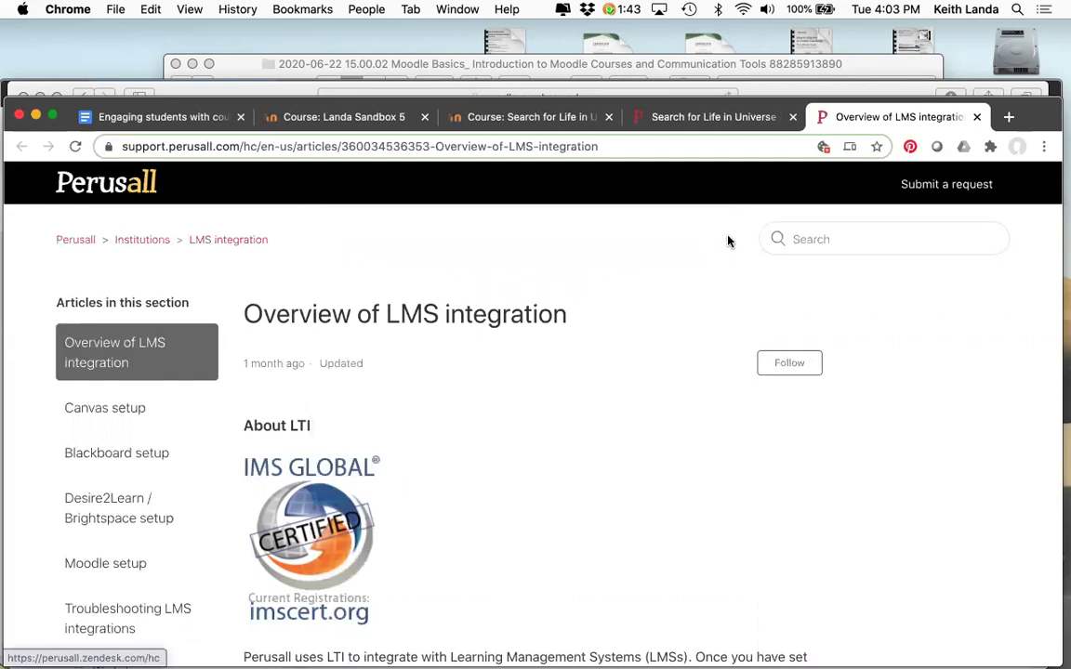
pyautogui.click(976, 117)
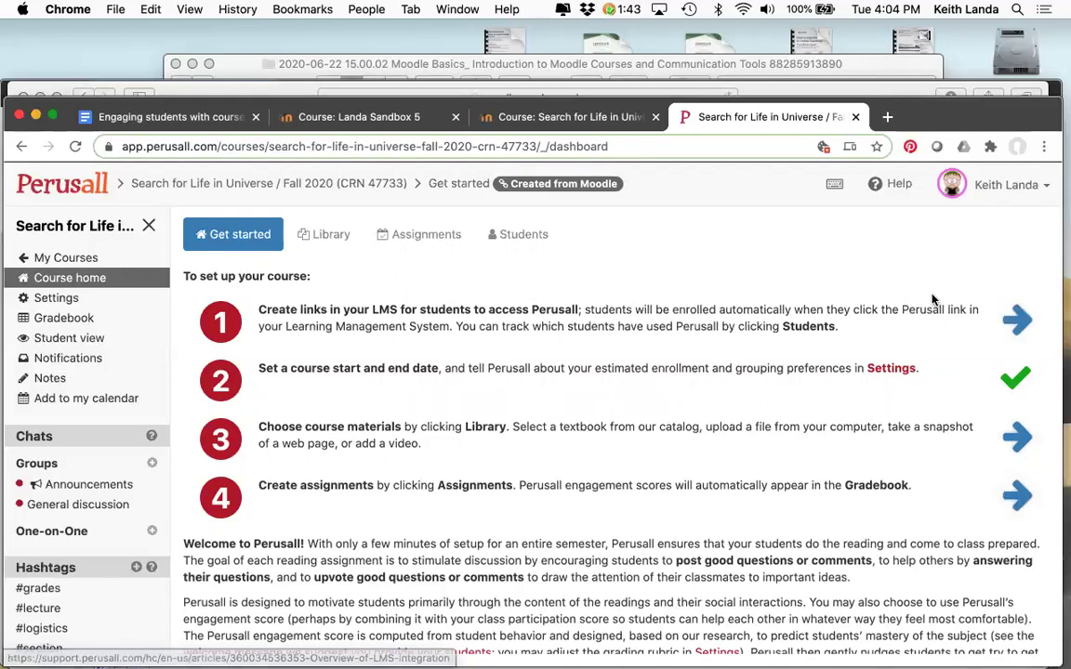
# Step: Close the Perusall course and check the Google Docs outline's sections on adding documents, creating assignments and grading
pyautogui.click(855, 118)
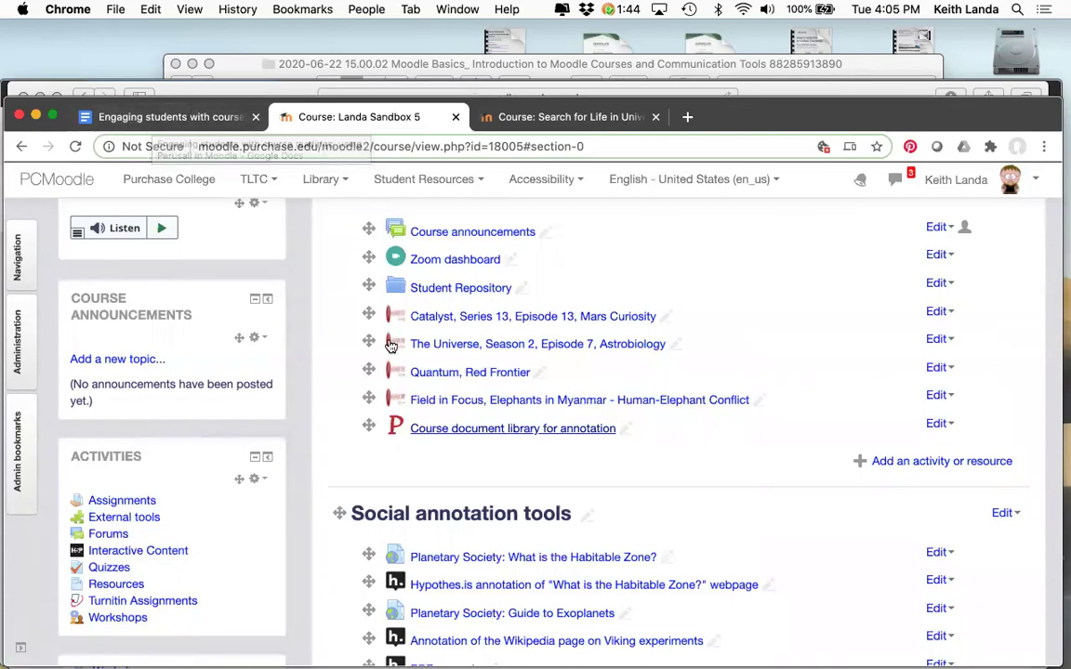
pyautogui.click(179, 118)
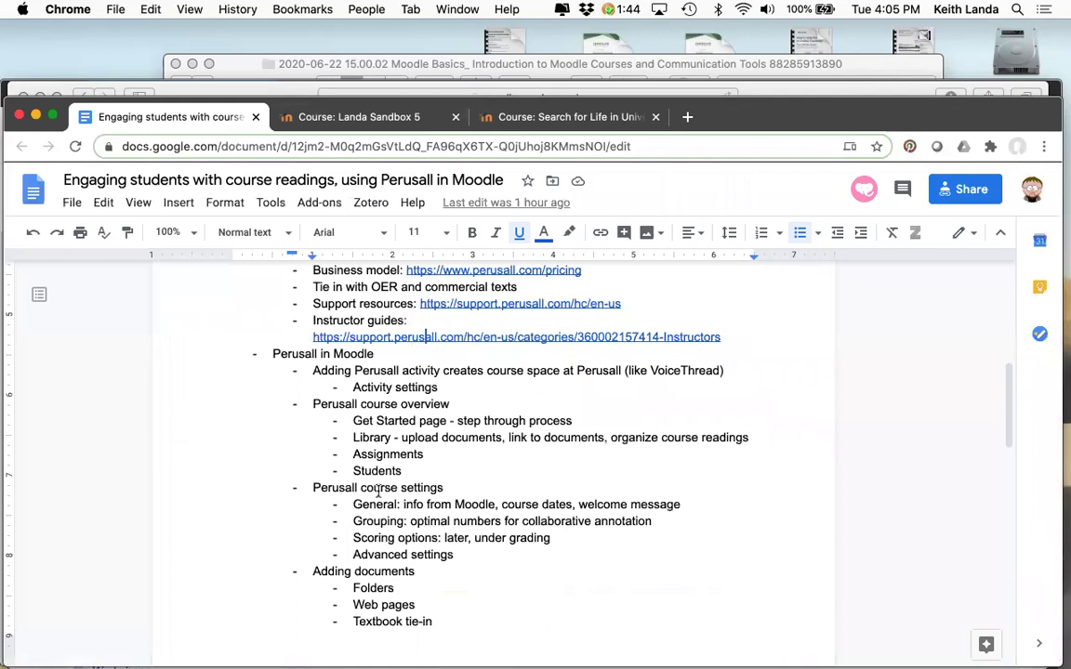
pyautogui.scroll(-2, 392, 504)
pyautogui.scroll(-4, 392, 505)
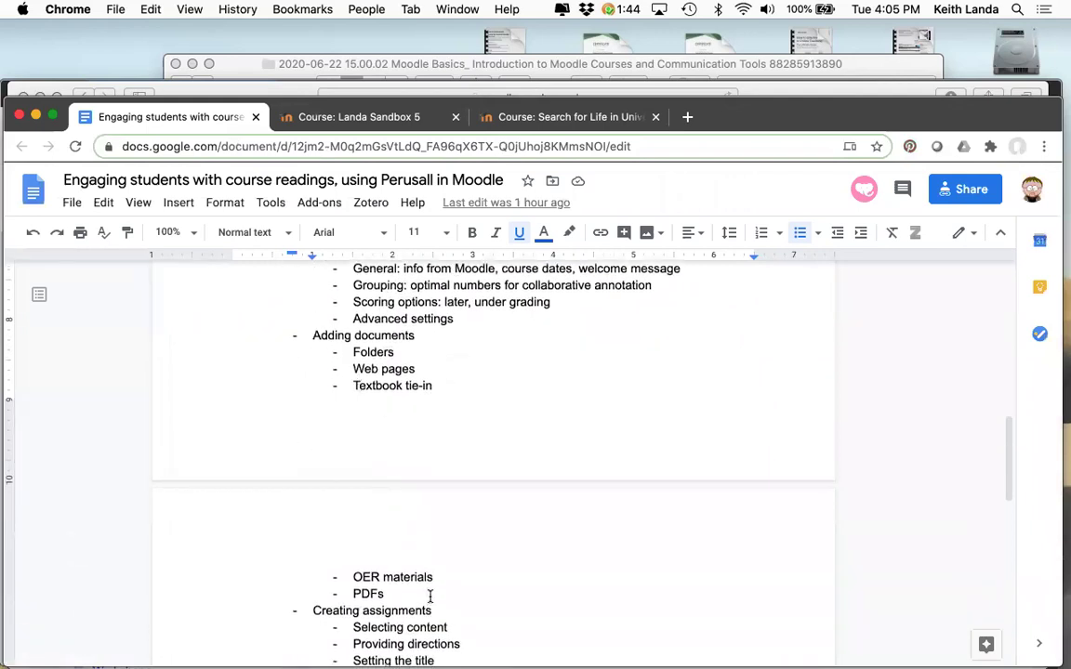
pyautogui.scroll(-5, 429, 565)
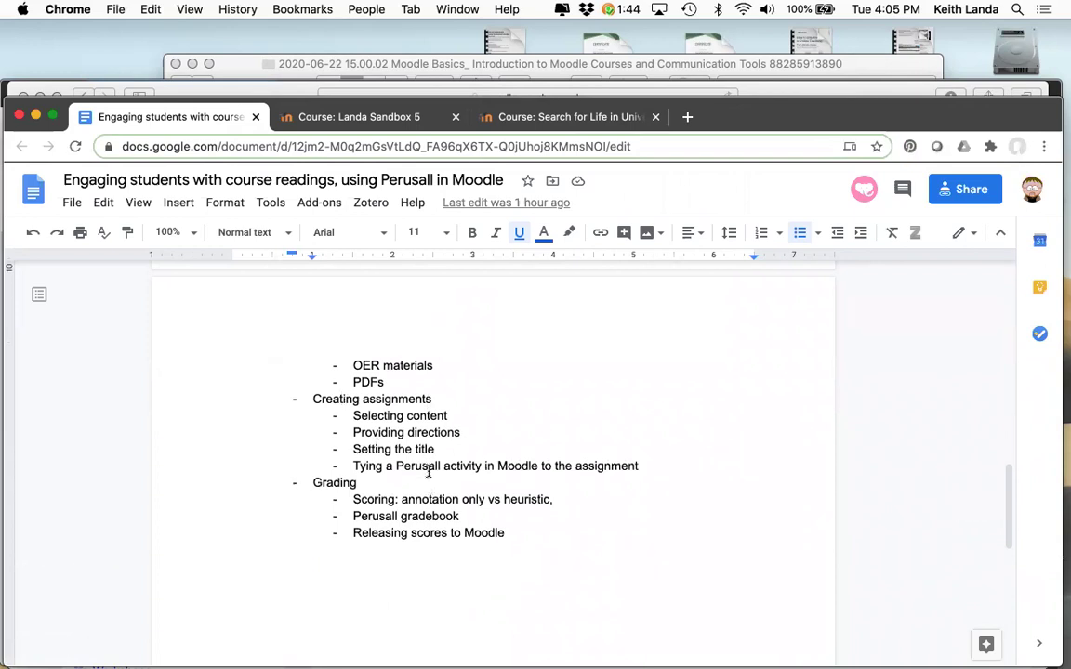
# Step: Open the course document library for annotation from the Moodle sandbox course and show its Perusall library
pyautogui.click(362, 116)
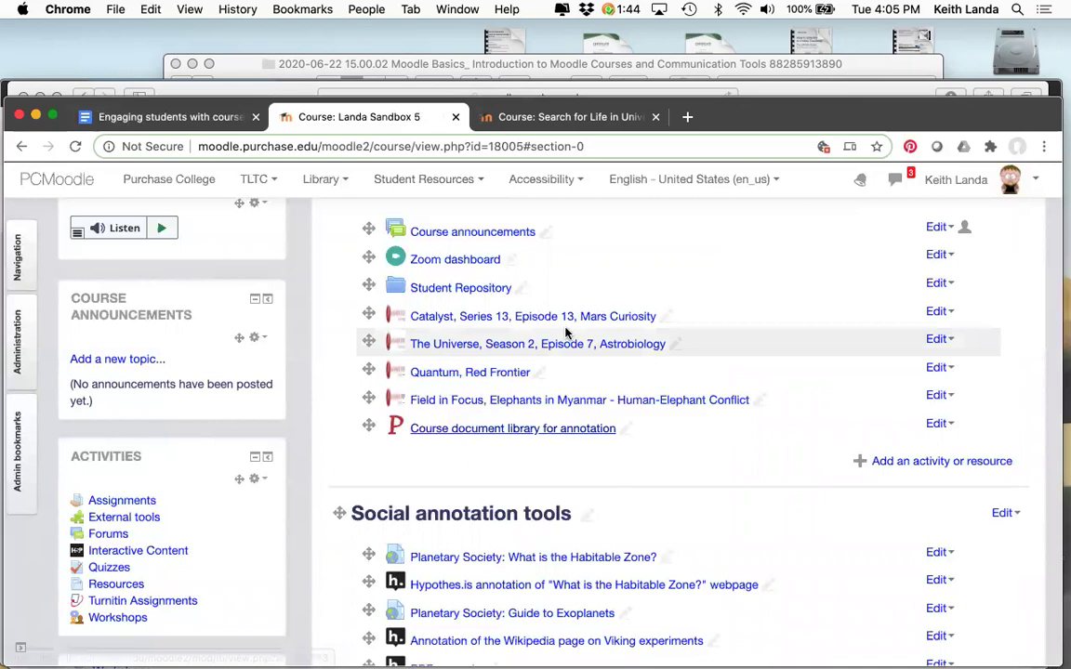
pyautogui.click(455, 431)
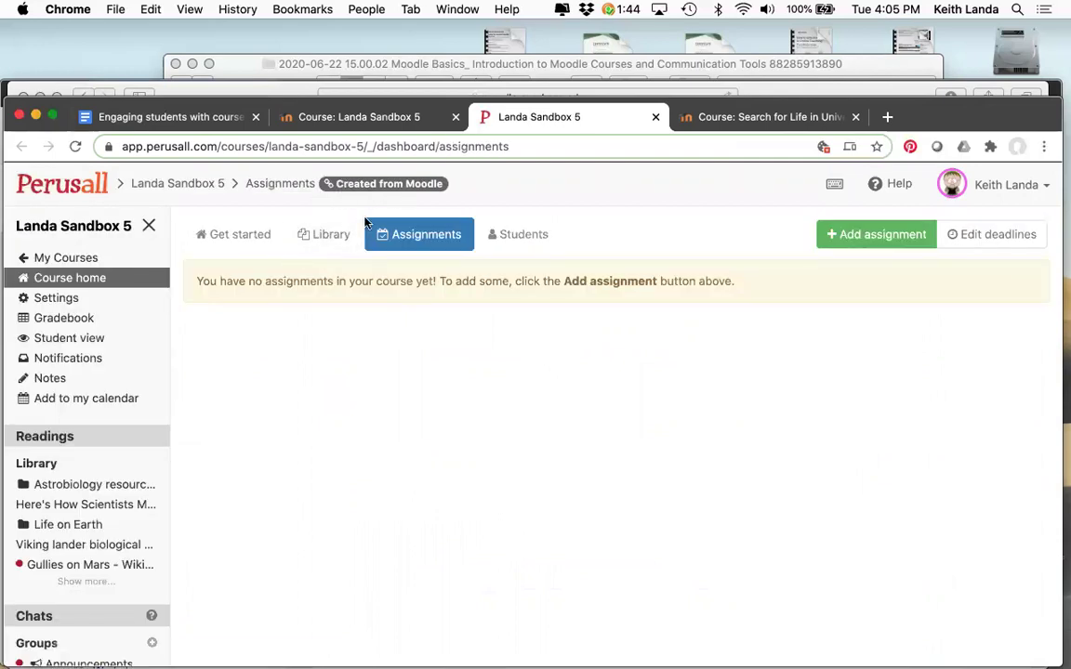
pyautogui.click(320, 247)
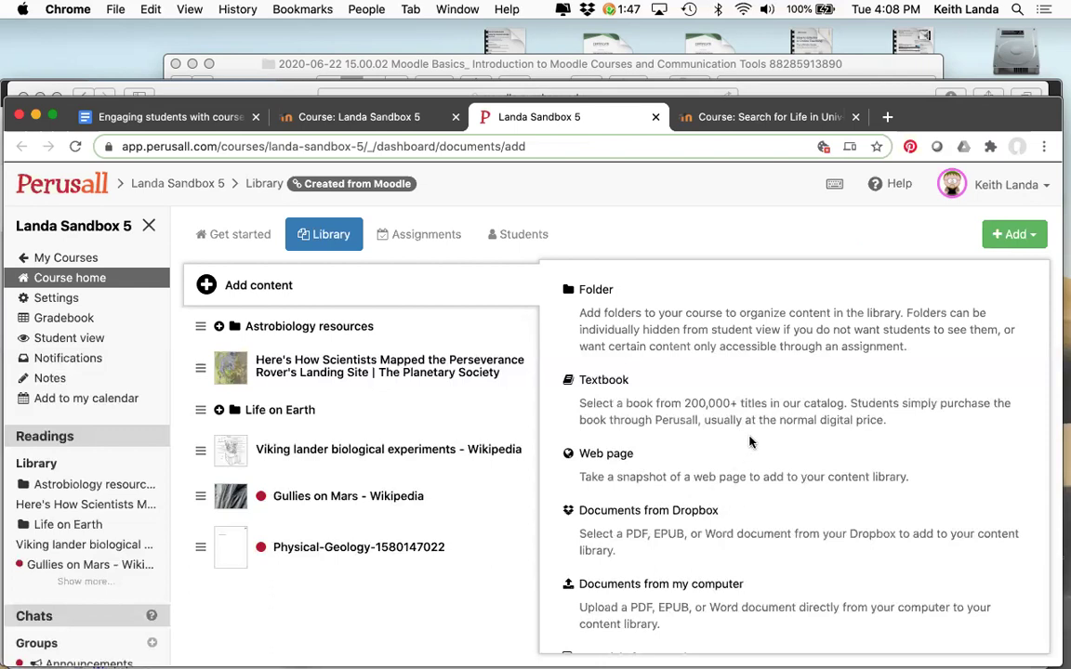
# Step: Create a library folder named "yet another workshop", leaving it visible to students
pyautogui.click(1011, 238)
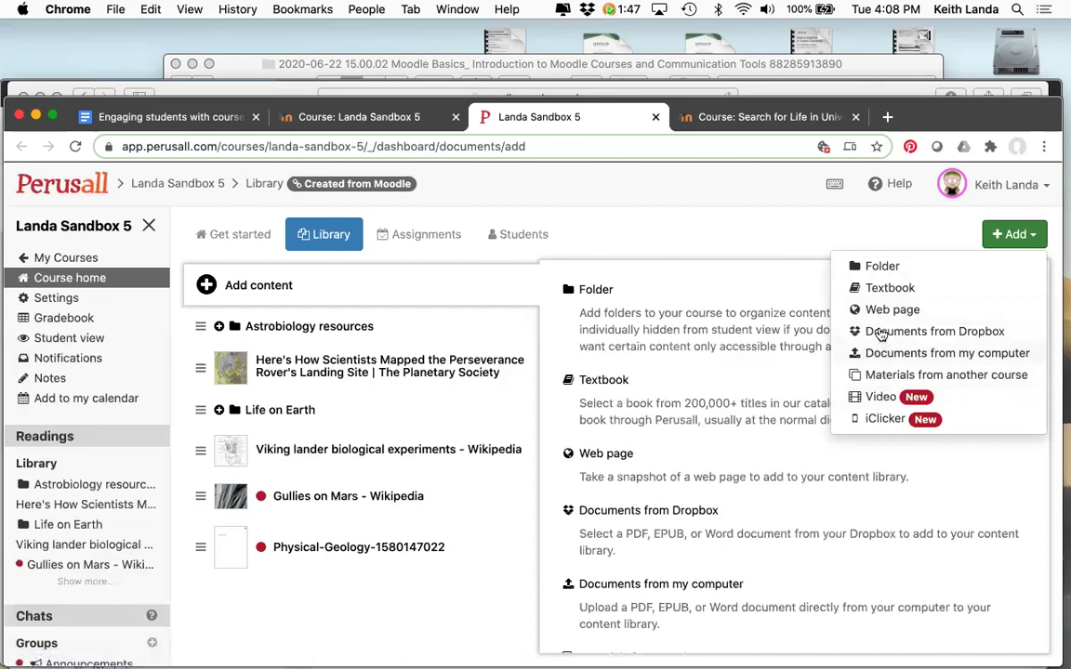
pyautogui.click(878, 266)
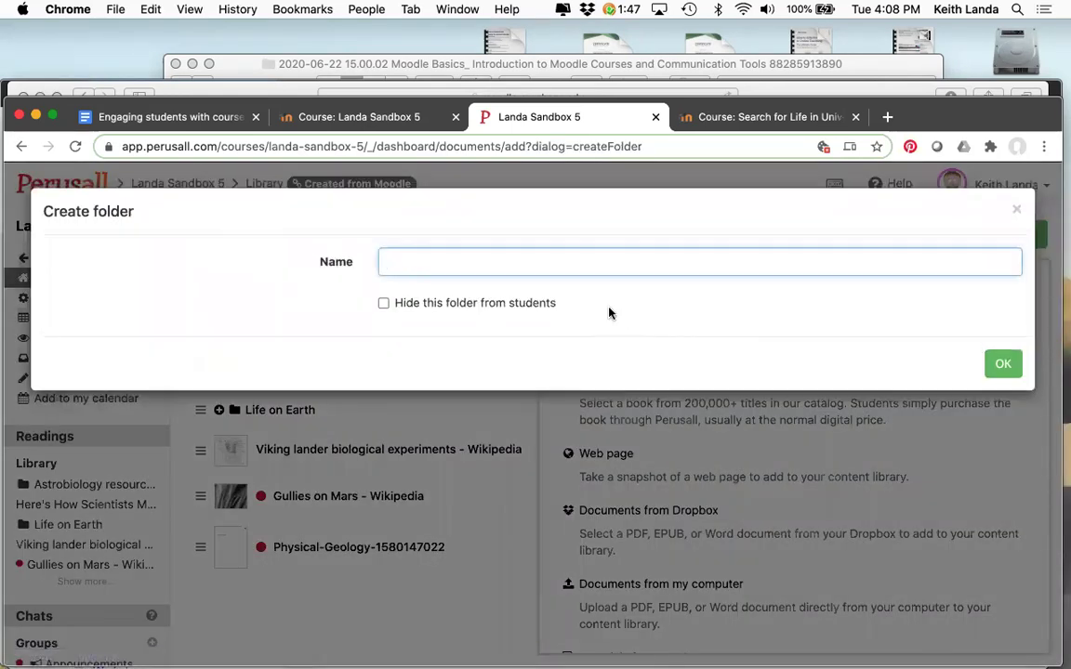
pyautogui.write('yet another workshop')
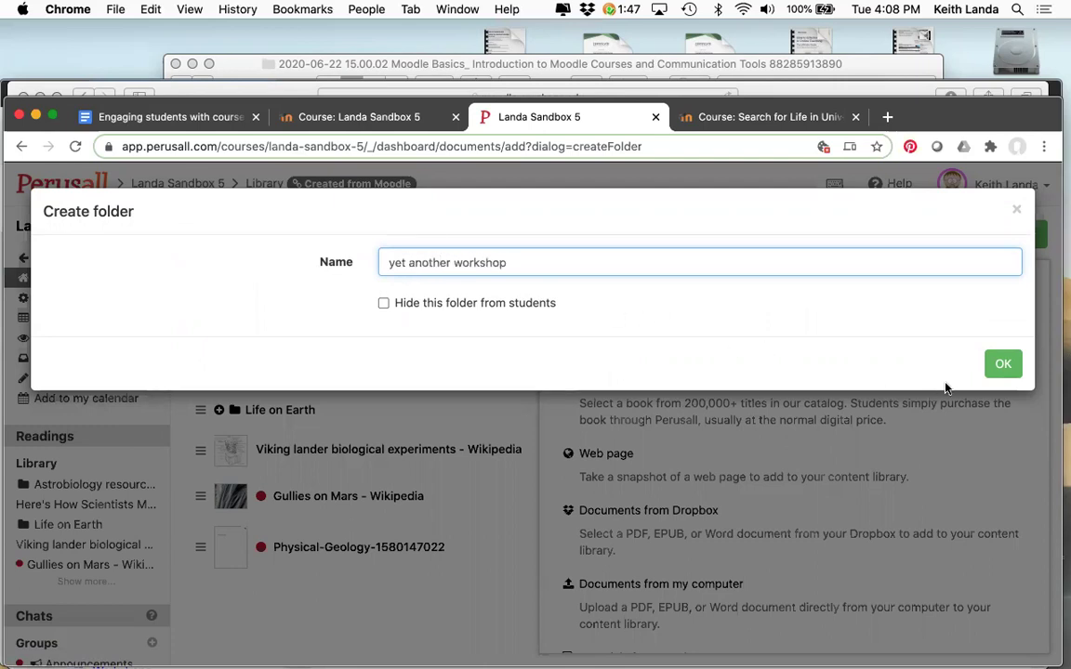
pyautogui.click(1004, 364)
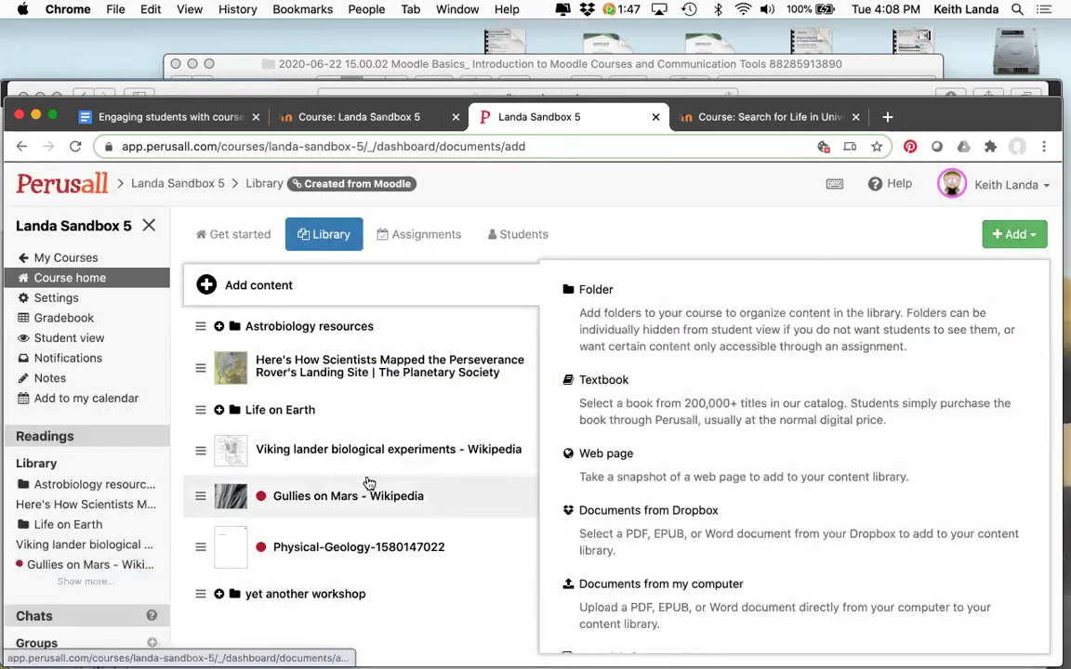
# Step: Upload Higher_Education_Summary_Guidelines.pdf from the computer's Desktop into the "yet another workshop" folder
pyautogui.click(219, 595)
pyautogui.click(306, 594)
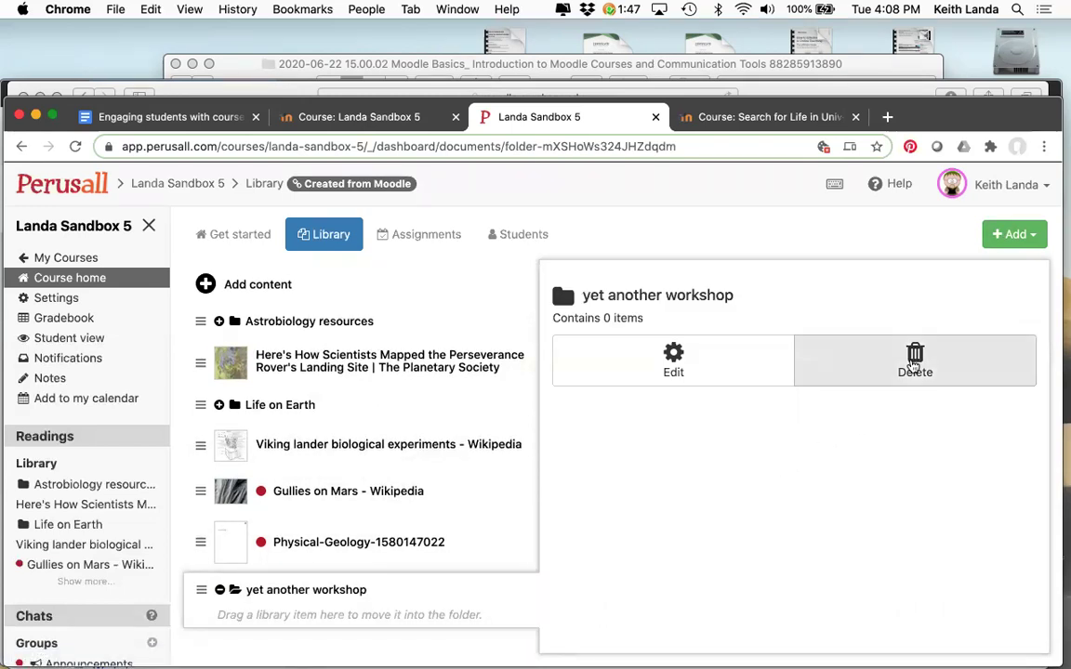
pyautogui.click(1018, 234)
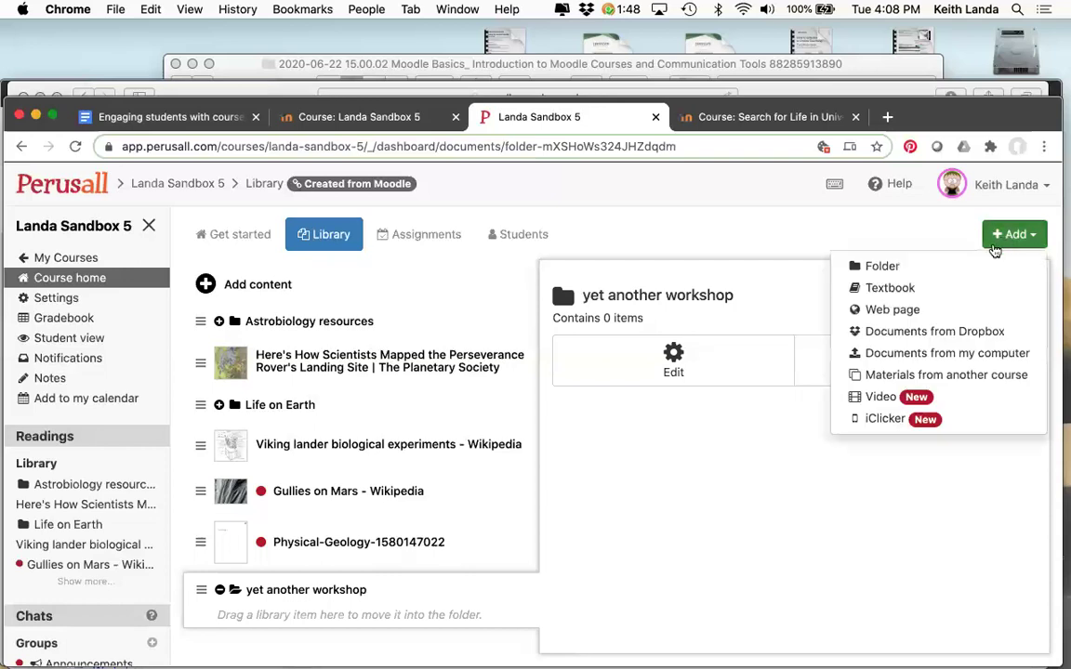
pyautogui.click(916, 354)
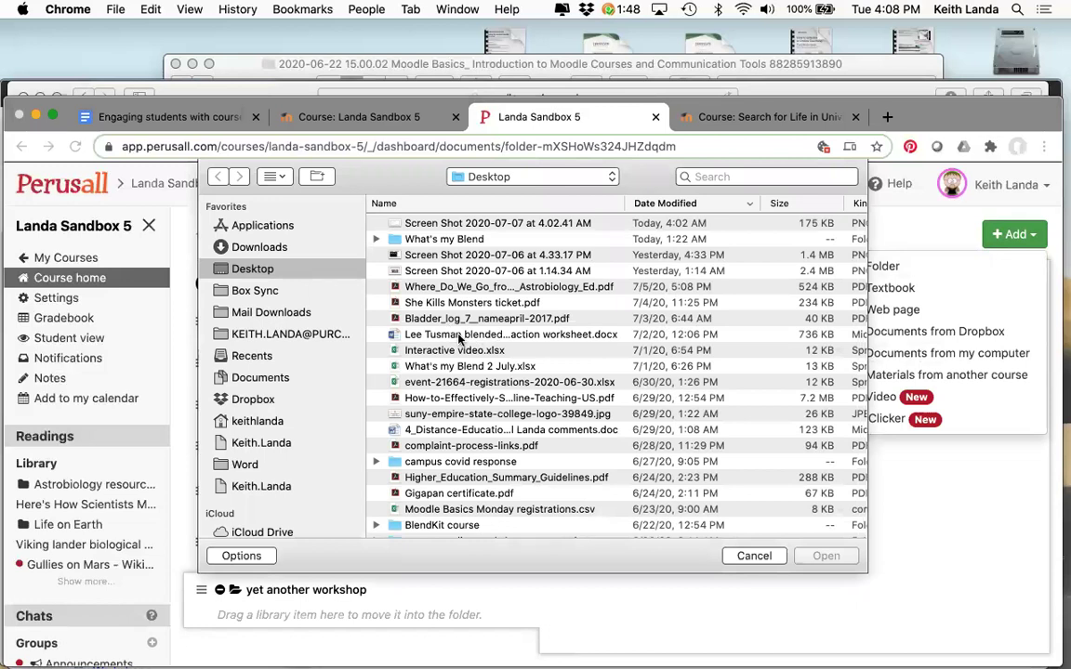
pyautogui.click(470, 398)
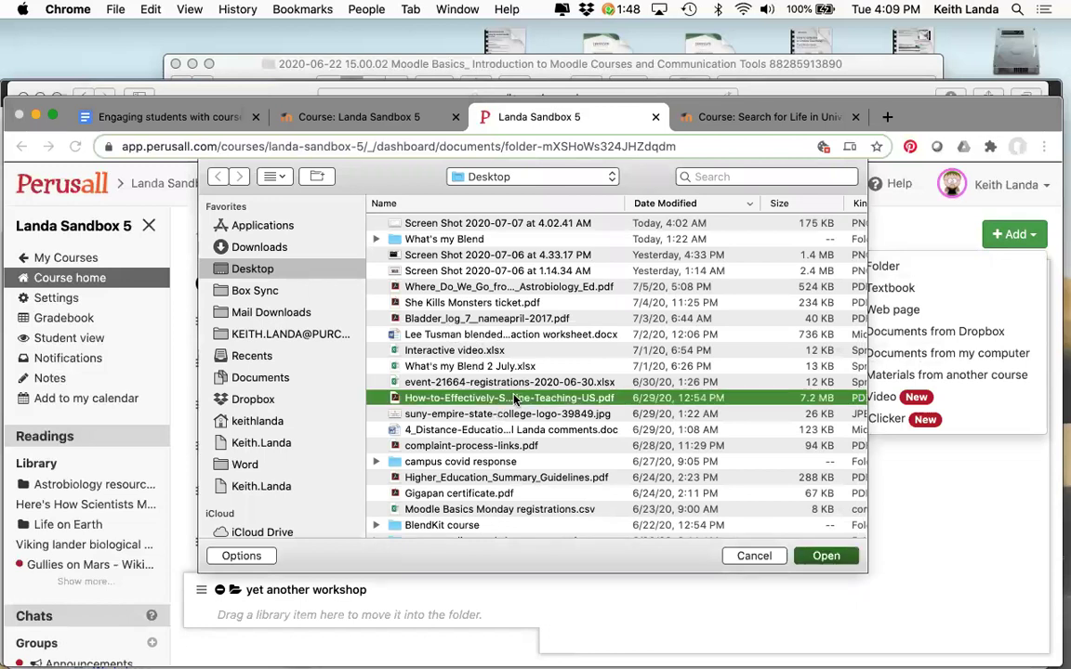
pyautogui.click(522, 478)
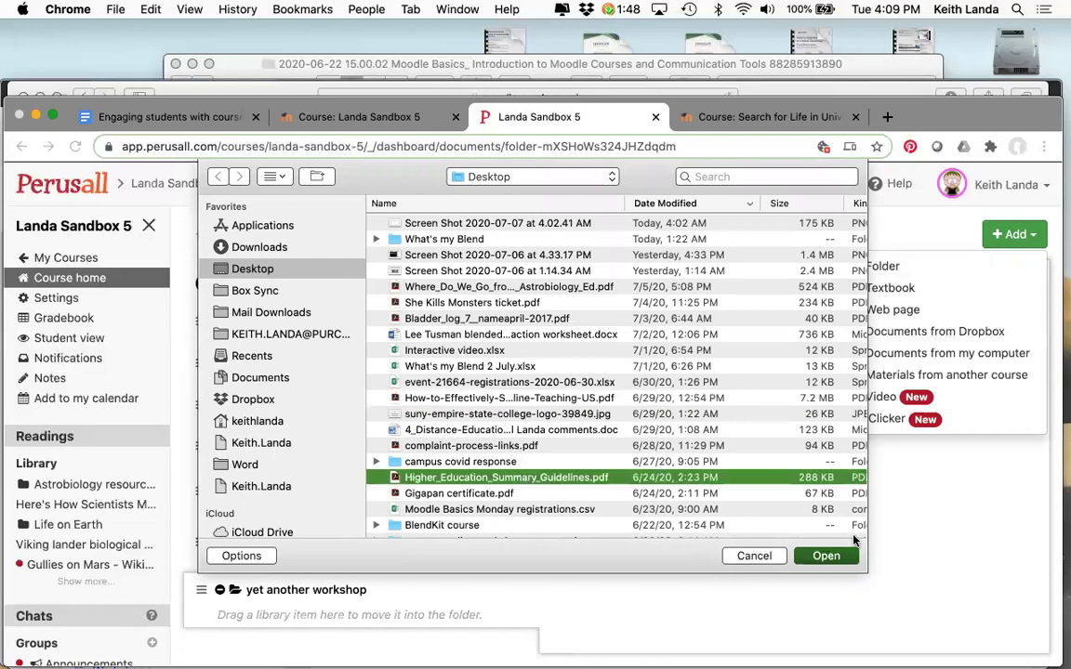
pyautogui.click(825, 555)
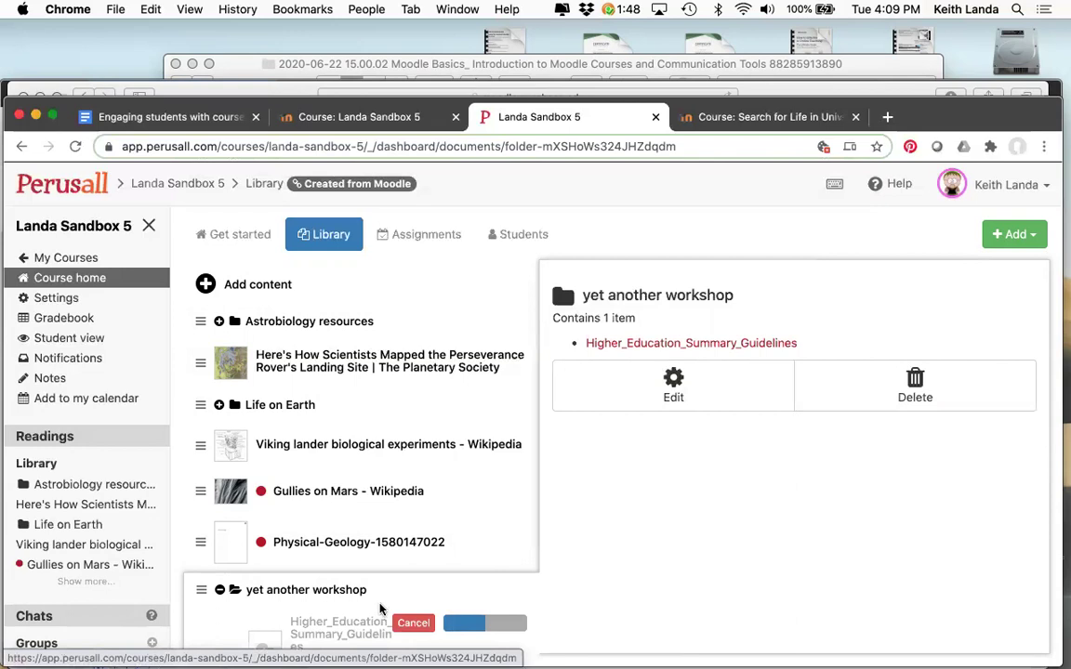
pyautogui.scroll(-2, 379, 609)
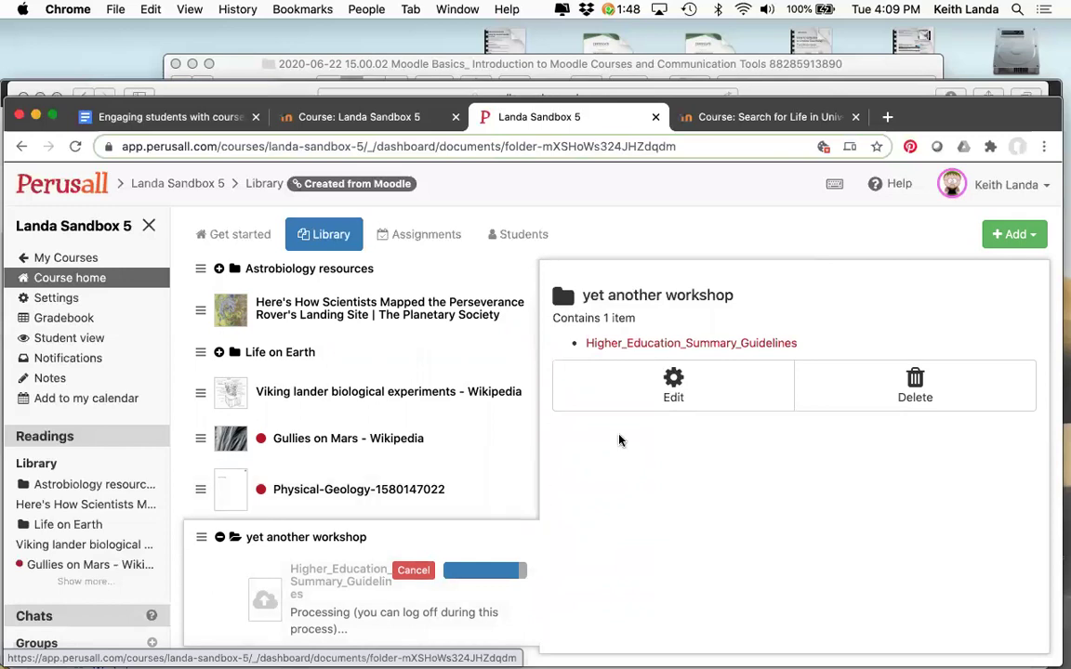
# Step: Search Google for "mars gullies wikipedia" in a new browser tab and open the Gullies on Mars Wikipedia article
pyautogui.click(887, 117)
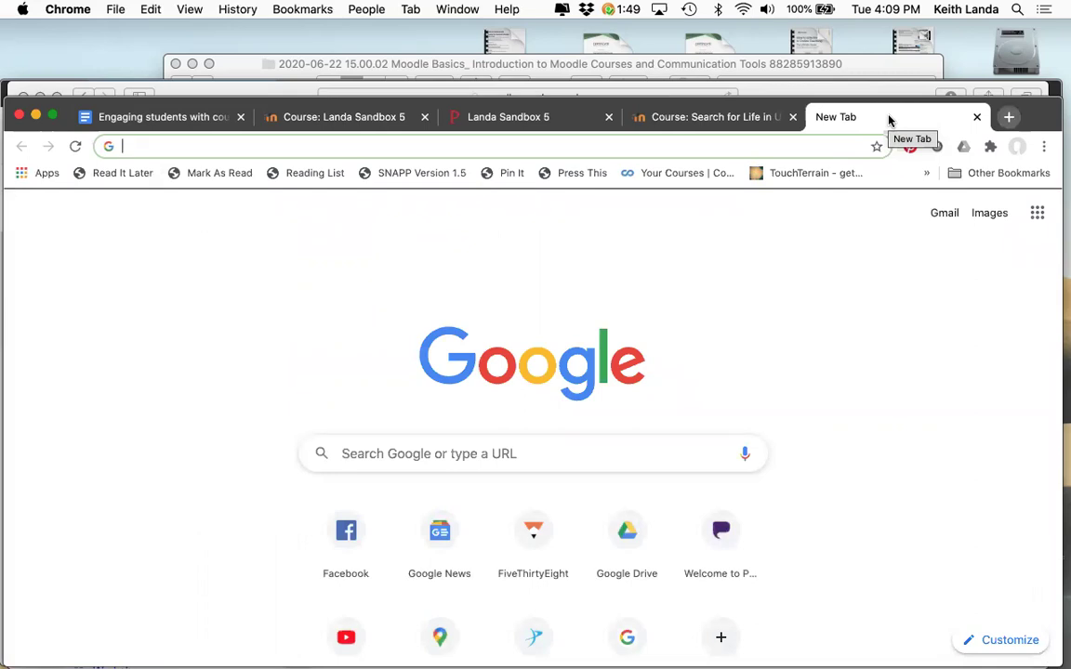
pyautogui.write('mars gulli')
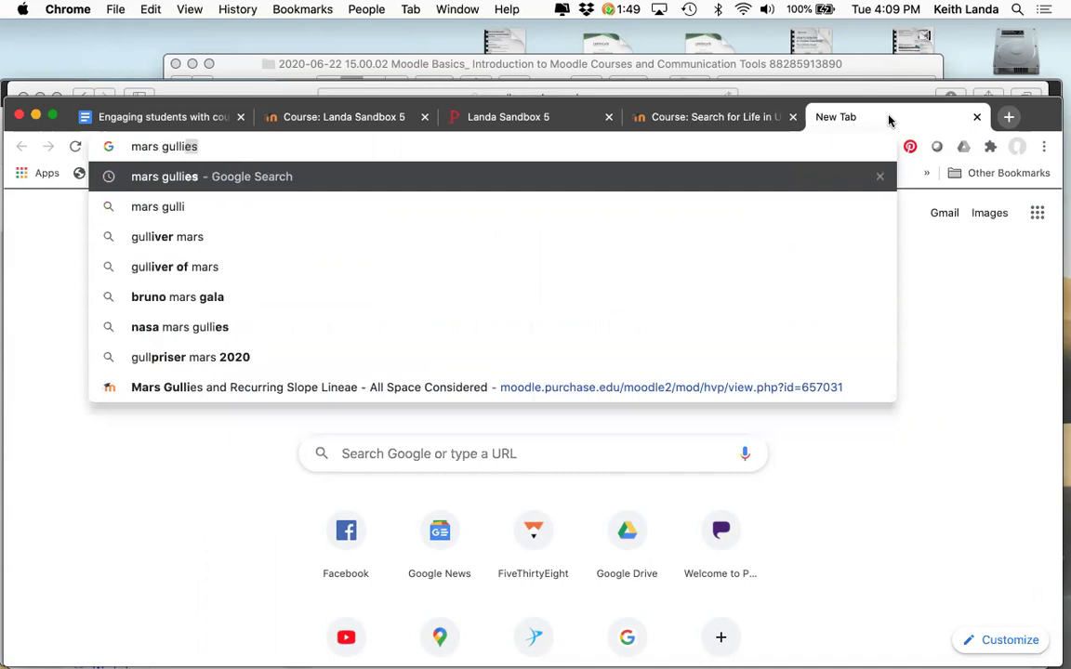
pyautogui.write('es wikiped')
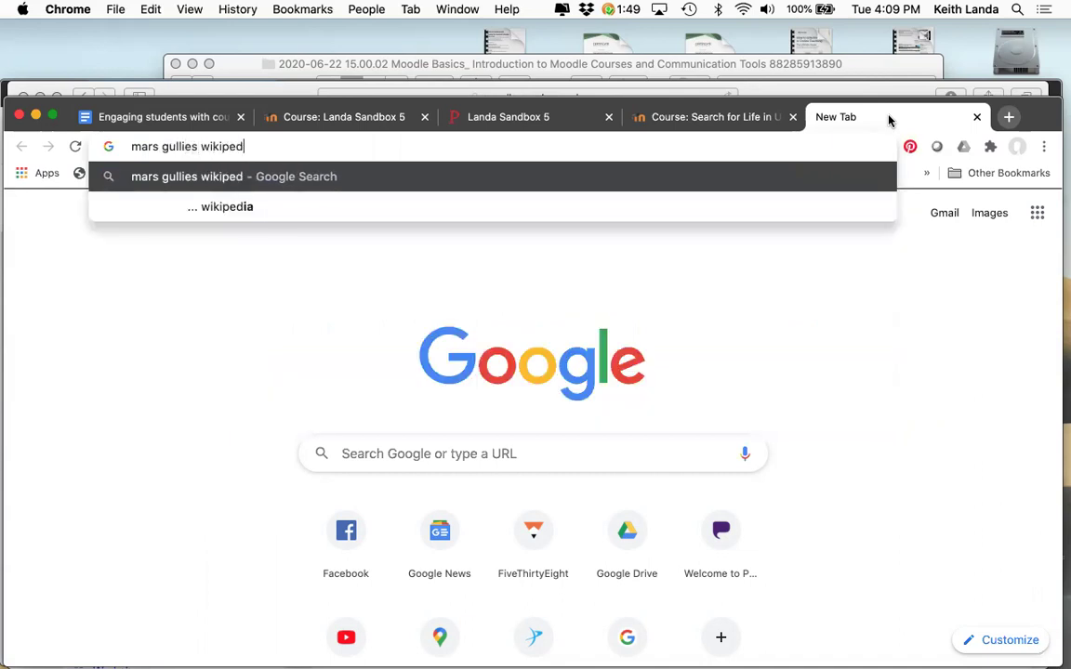
pyautogui.write('ia')
pyautogui.press('Return')
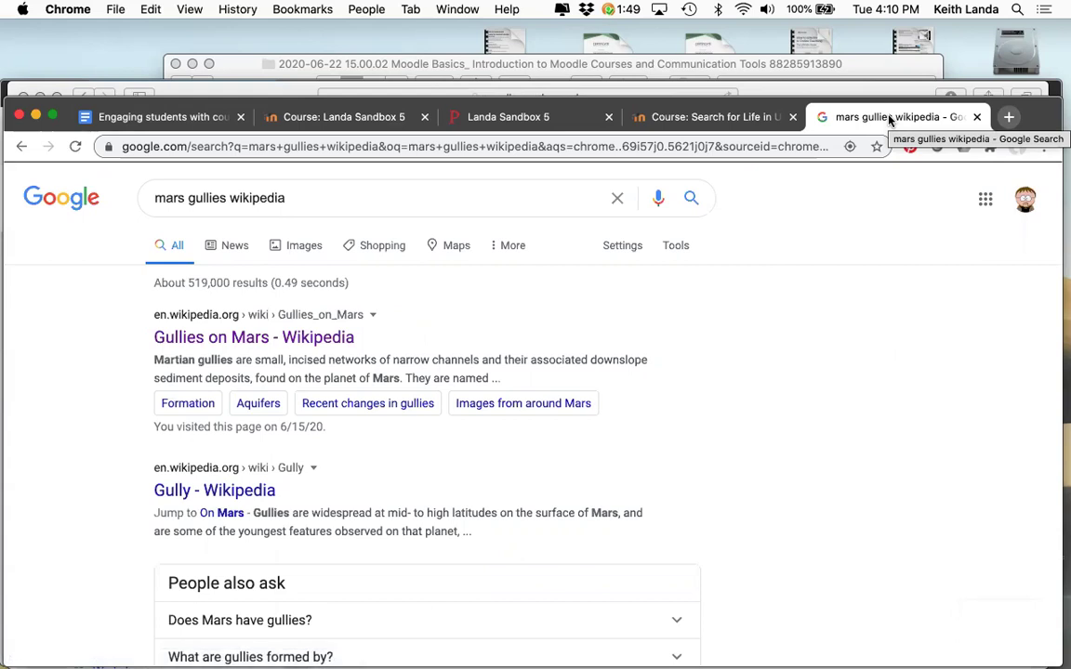
pyautogui.click(336, 339)
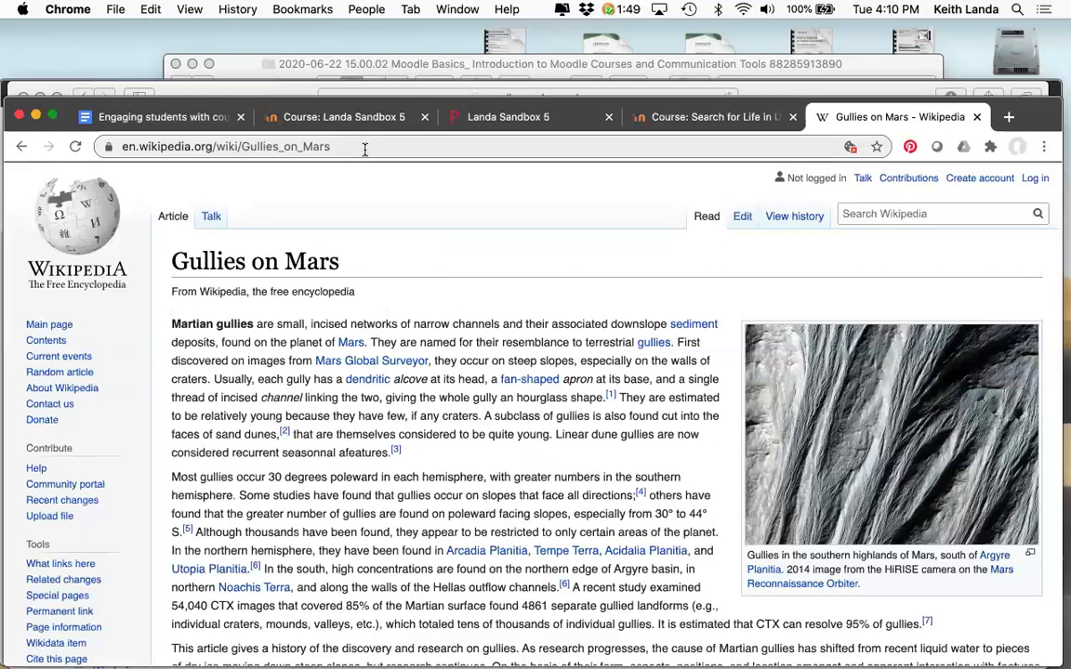
# Step: Copy the web address of the Gullies on Mars Wikipedia article
pyautogui.click(512, 124)
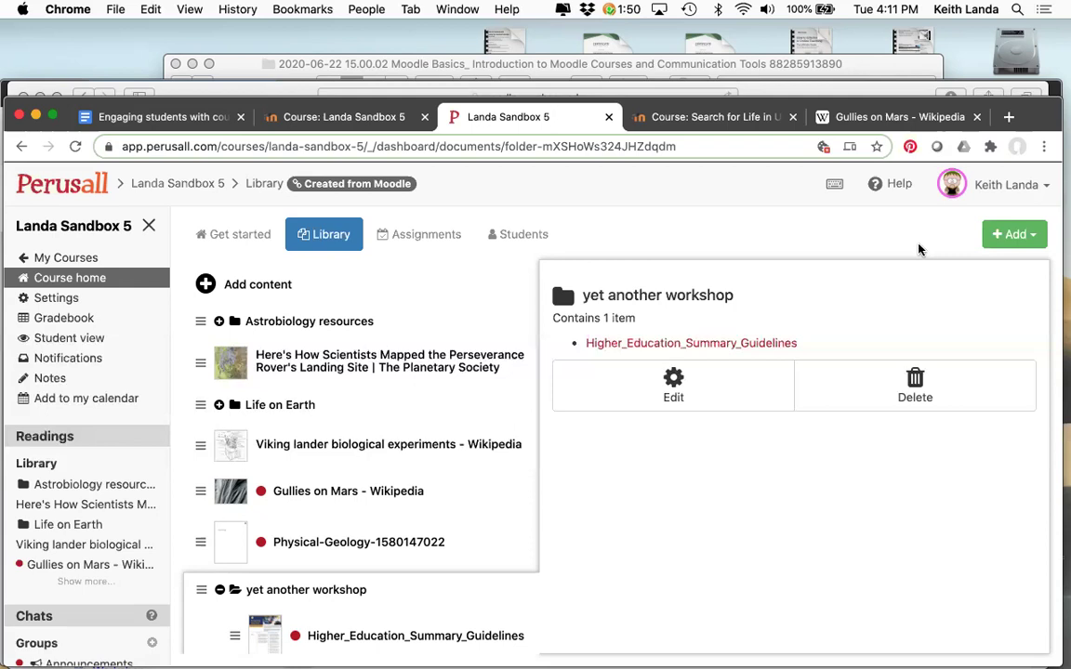
pyautogui.click(907, 126)
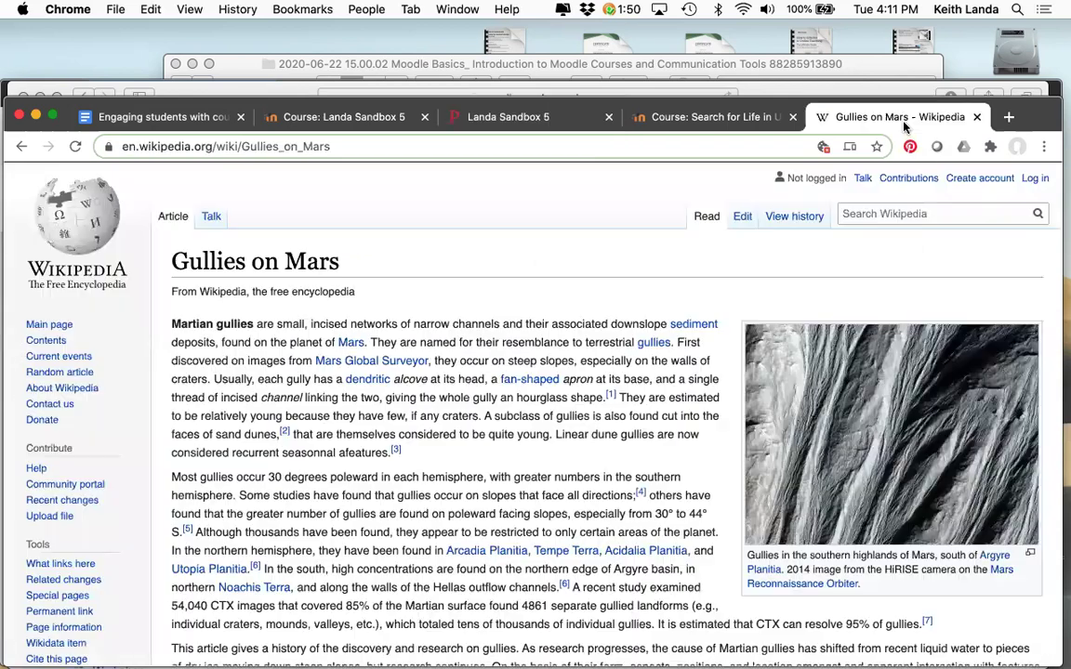
pyautogui.click(494, 146)
pyautogui.press('super+c')
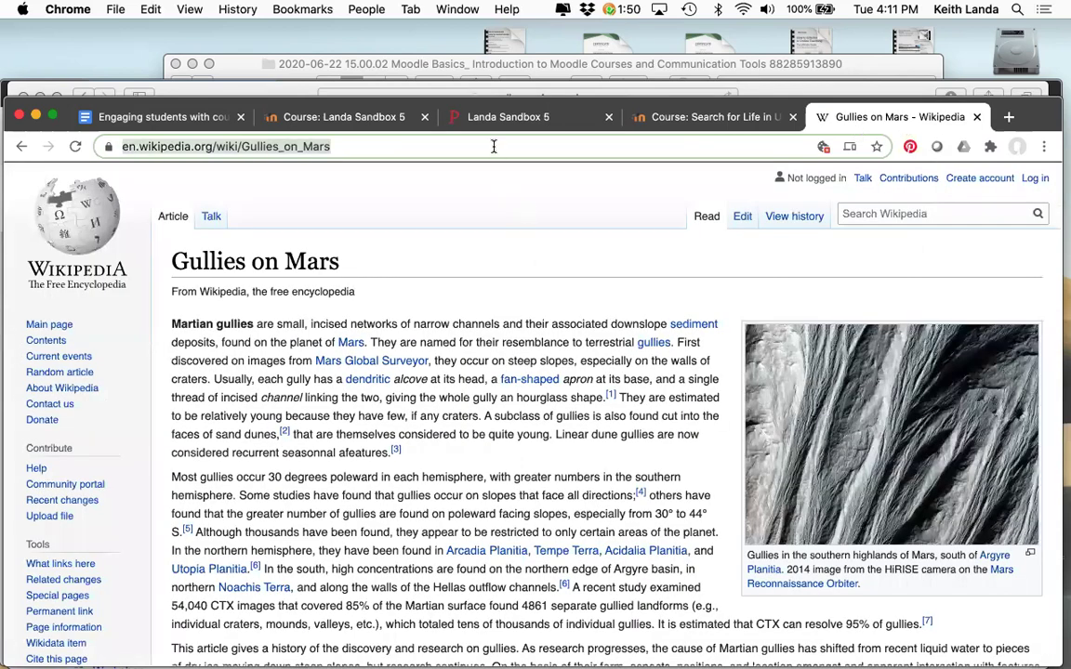
# Step: Skim the Gullies on Mars article's text and image galleries down to the Snowpacks section
pyautogui.click(549, 121)
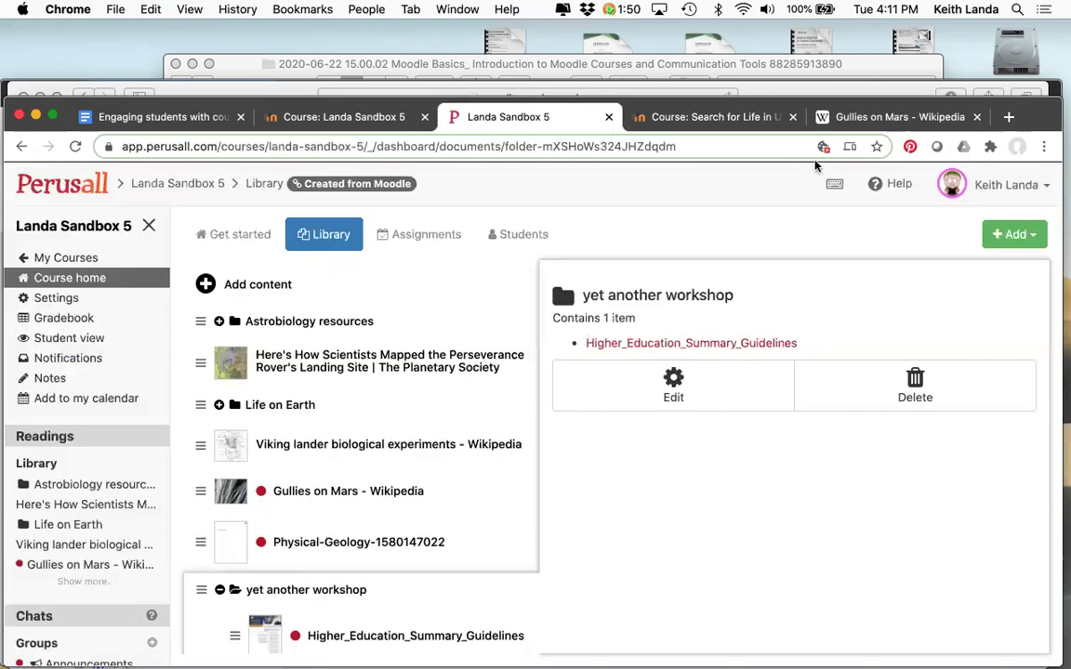
pyautogui.click(872, 117)
pyautogui.scroll(-5, 576, 518)
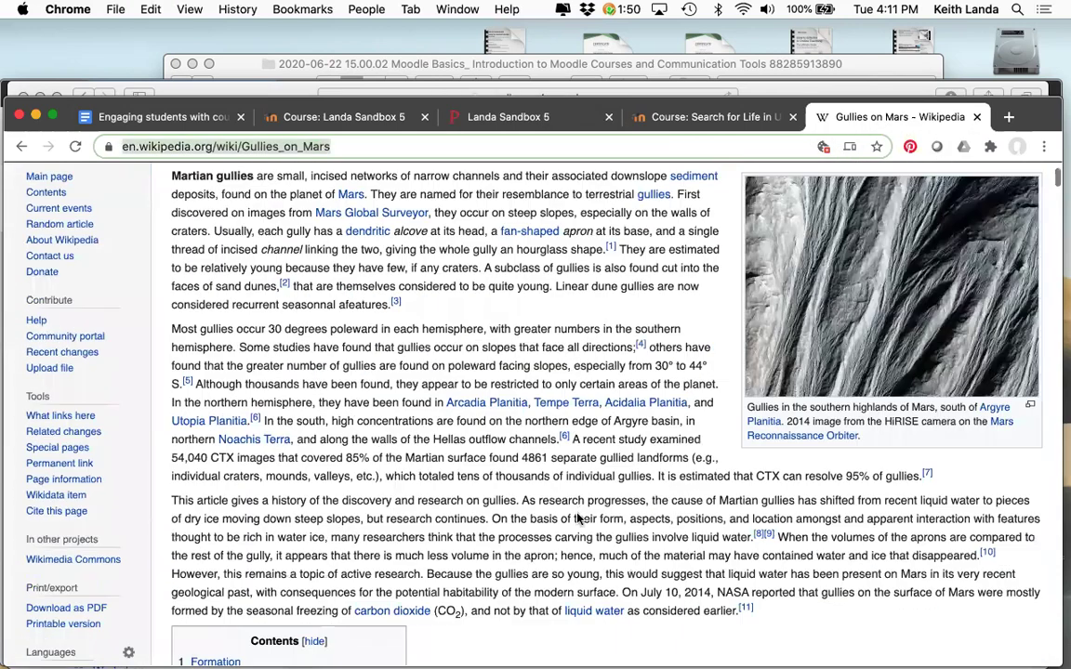
pyautogui.scroll(-15, 576, 519)
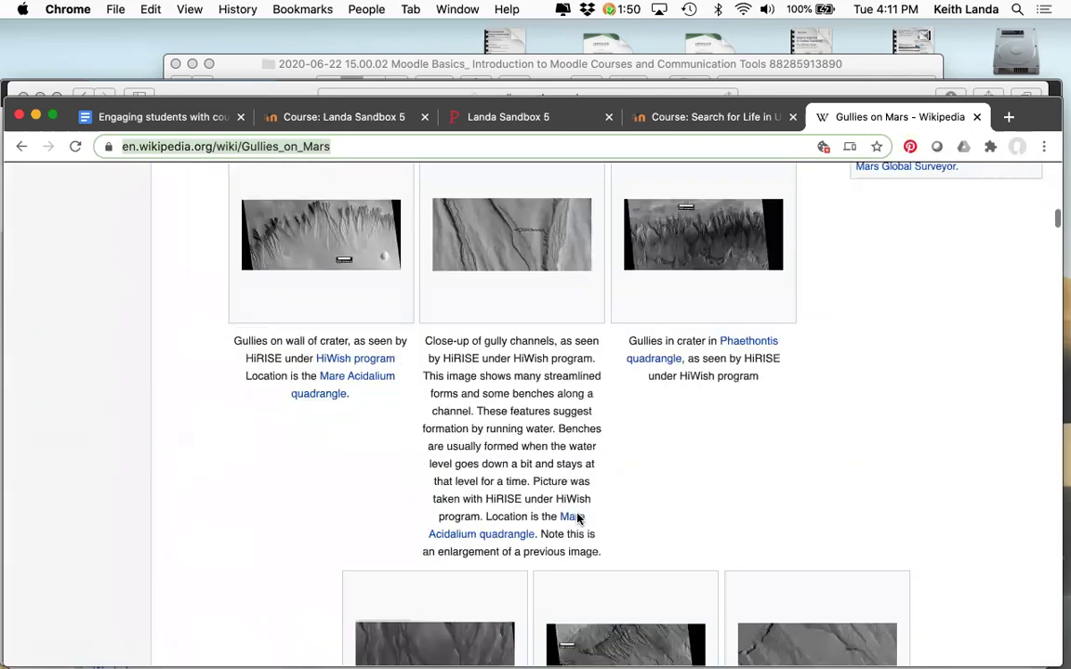
pyautogui.scroll(-15, 576, 518)
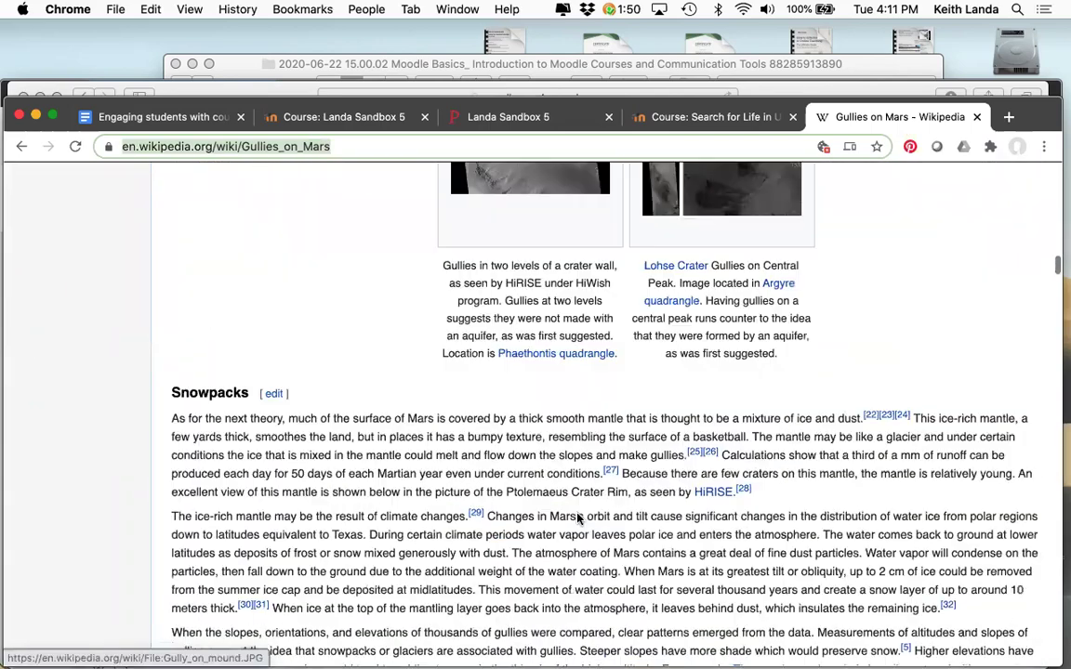
pyautogui.scroll(4, 577, 518)
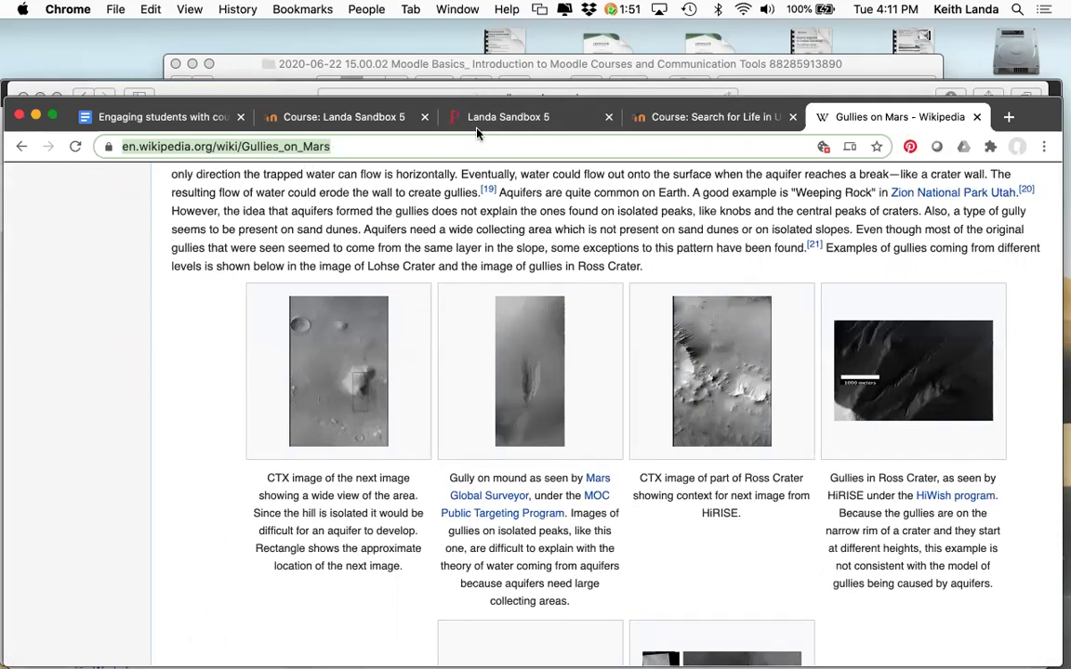
pyautogui.click(508, 119)
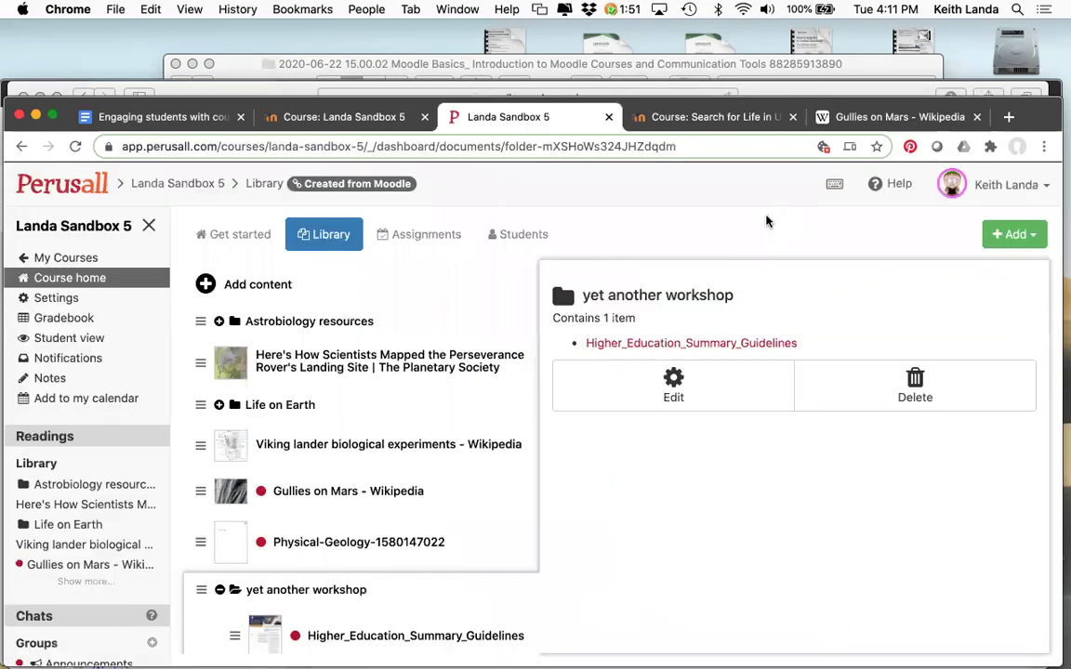
pyautogui.click(1021, 240)
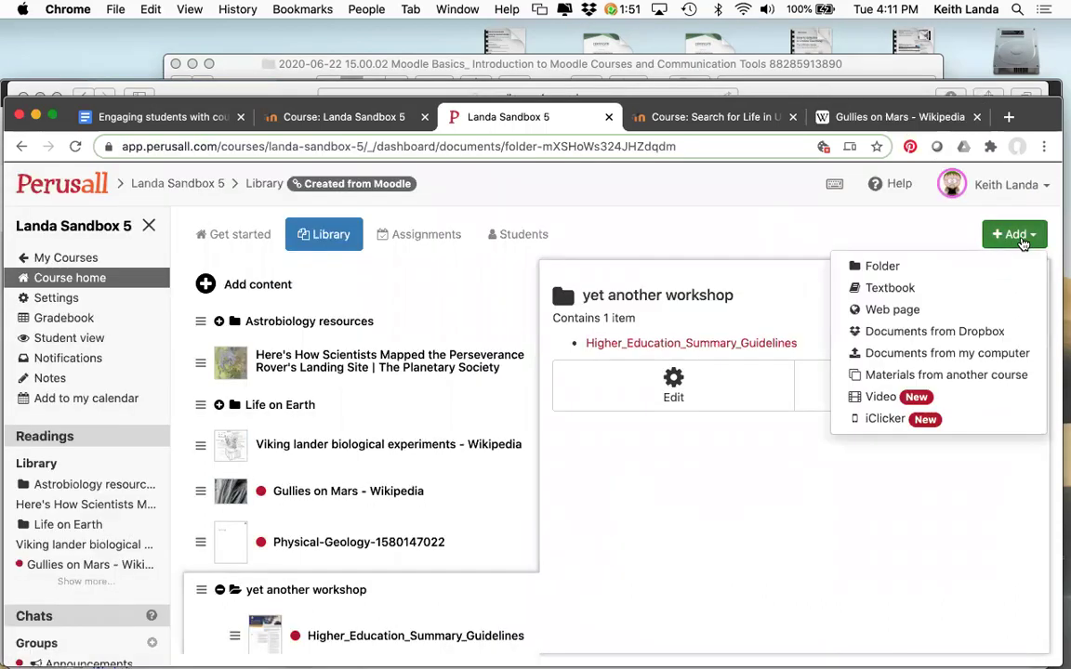
pyautogui.click(910, 311)
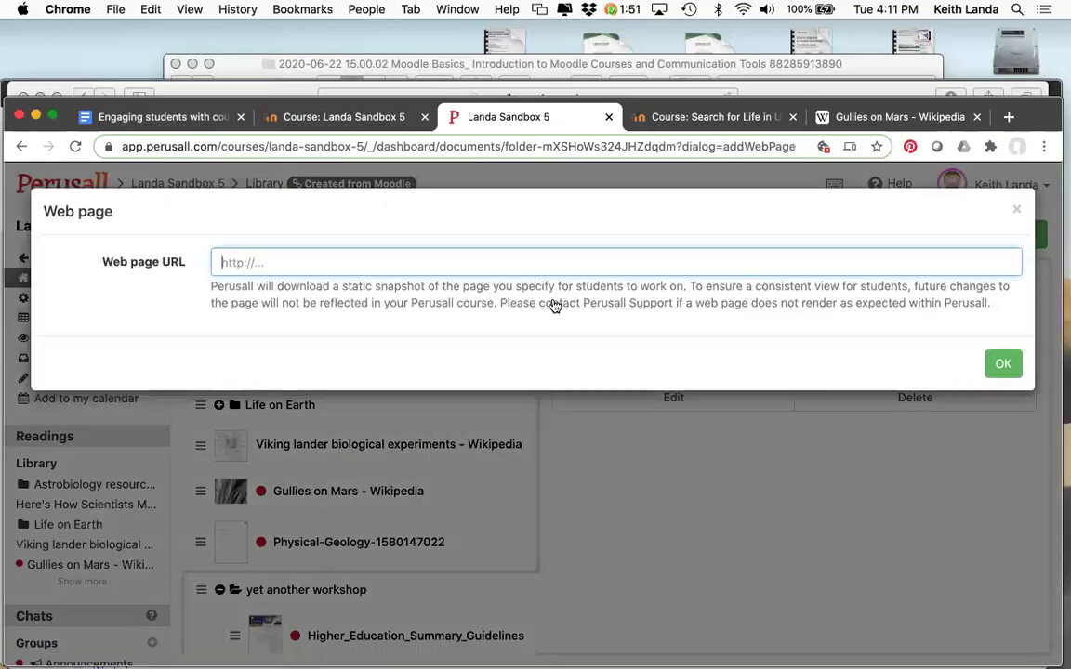
pyautogui.press('super+v')
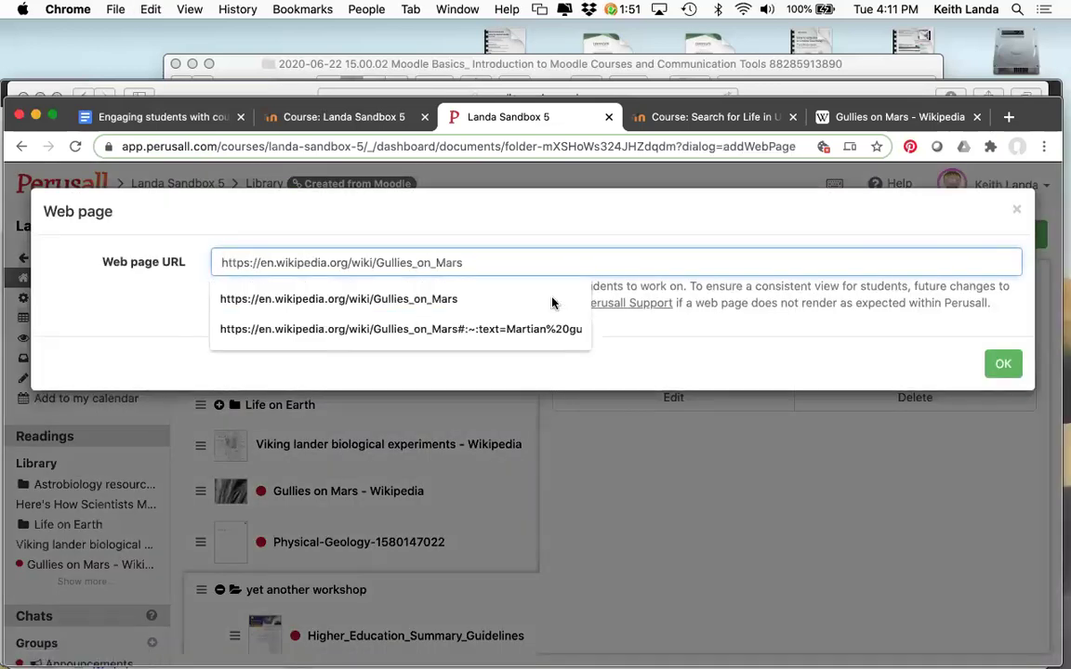
pyautogui.click(1003, 363)
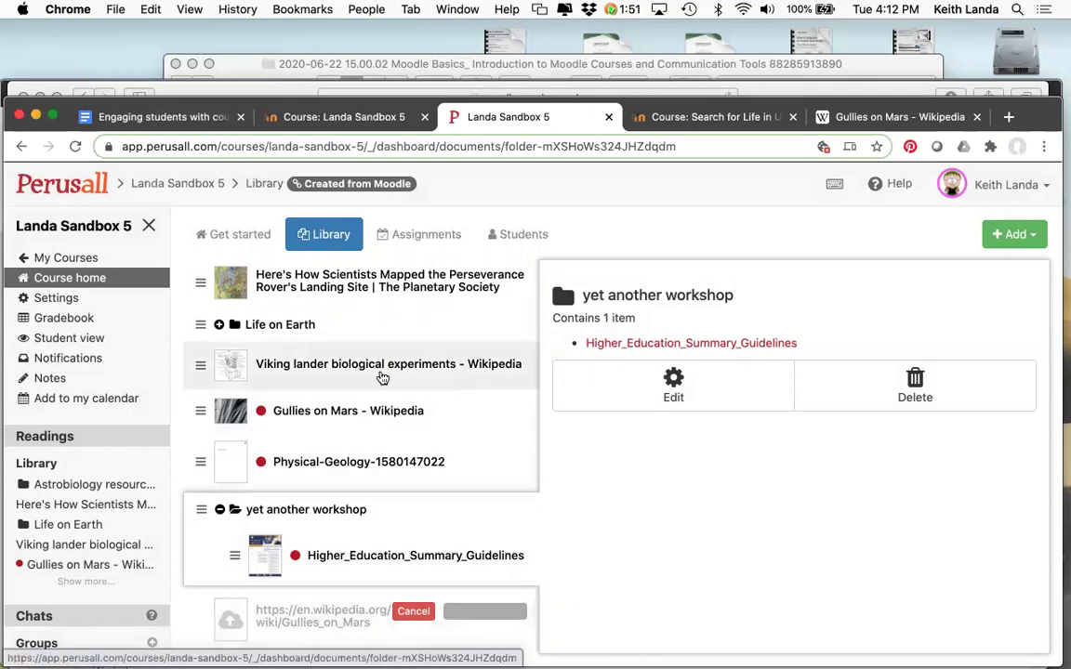
pyautogui.scroll(2, 379, 375)
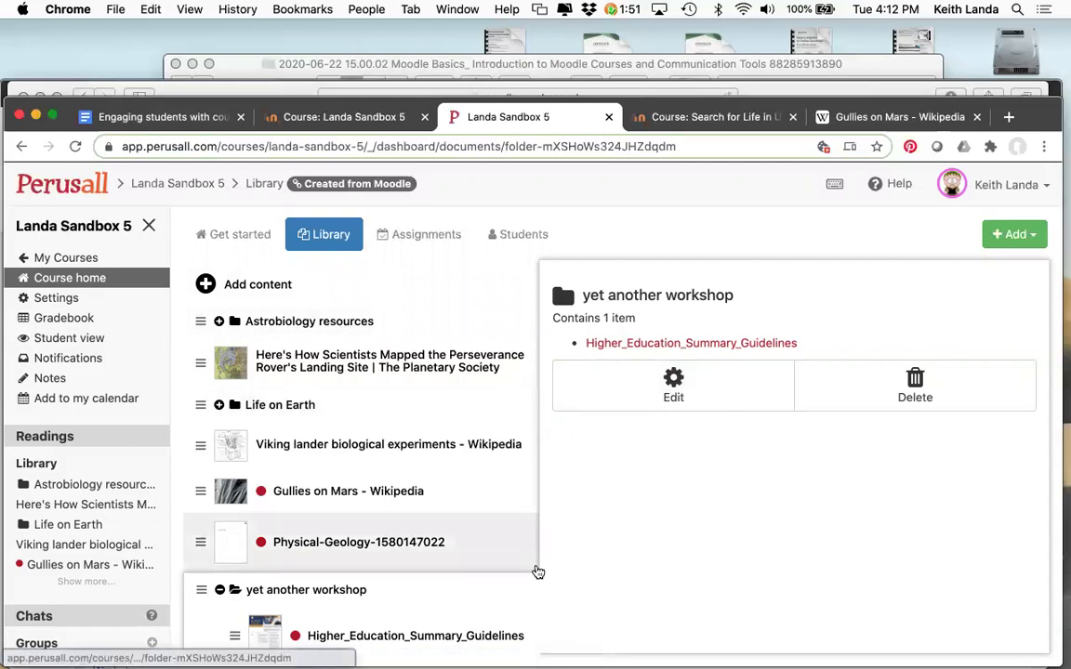
pyautogui.moveTo(543, 610); pyautogui.dragTo(469, 616)
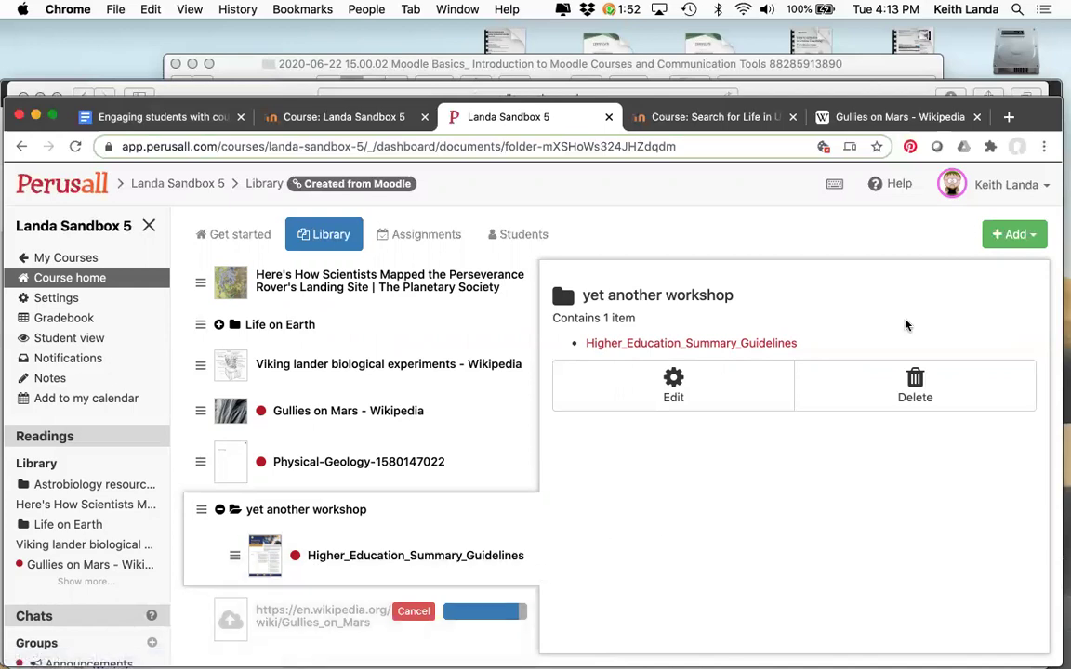
pyautogui.click(1037, 236)
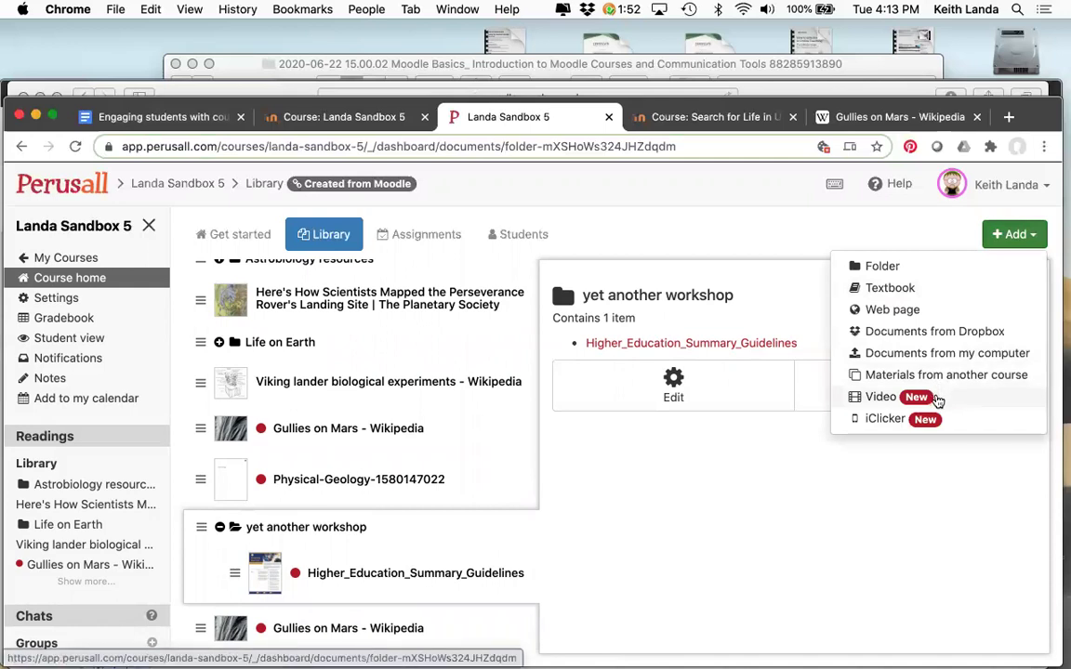
pyautogui.click(808, 521)
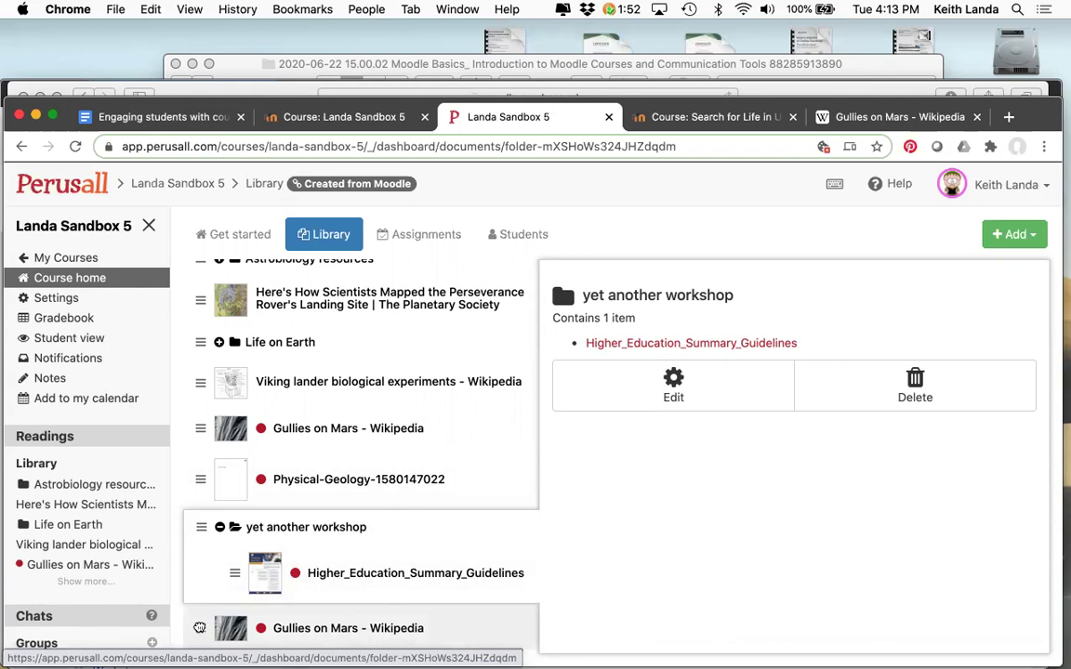
# Step: Move the new Gullies on Mars page and the Perseverance Rover landing site article into the "yet another workshop" folder
pyautogui.moveTo(199, 628); pyautogui.dragTo(259, 616)
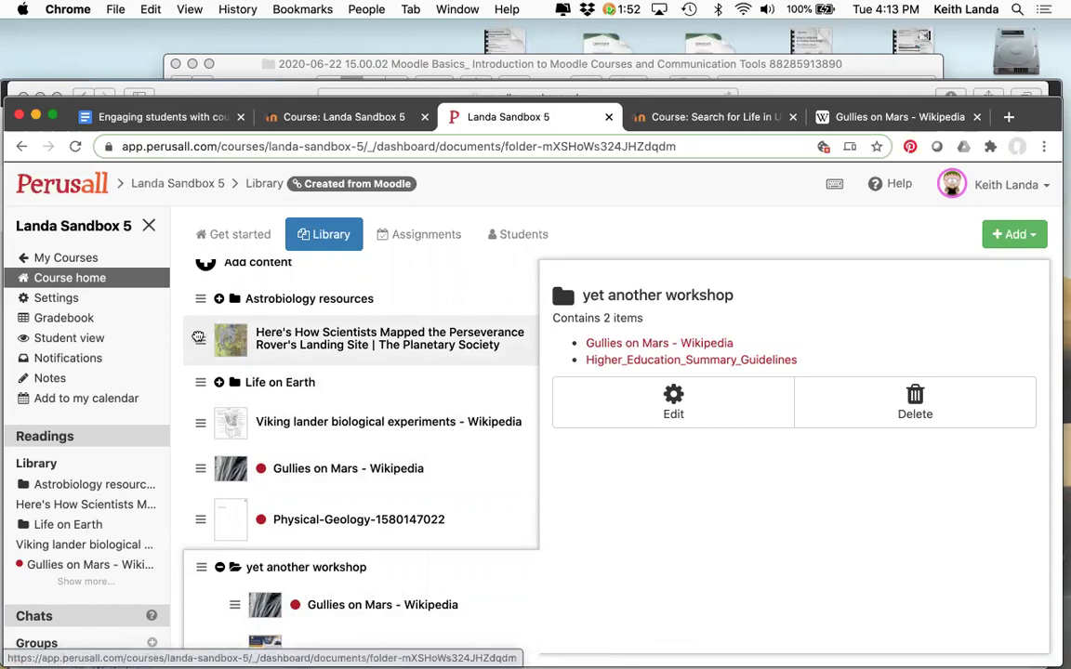
pyautogui.moveTo(198, 336); pyautogui.dragTo(264, 572)
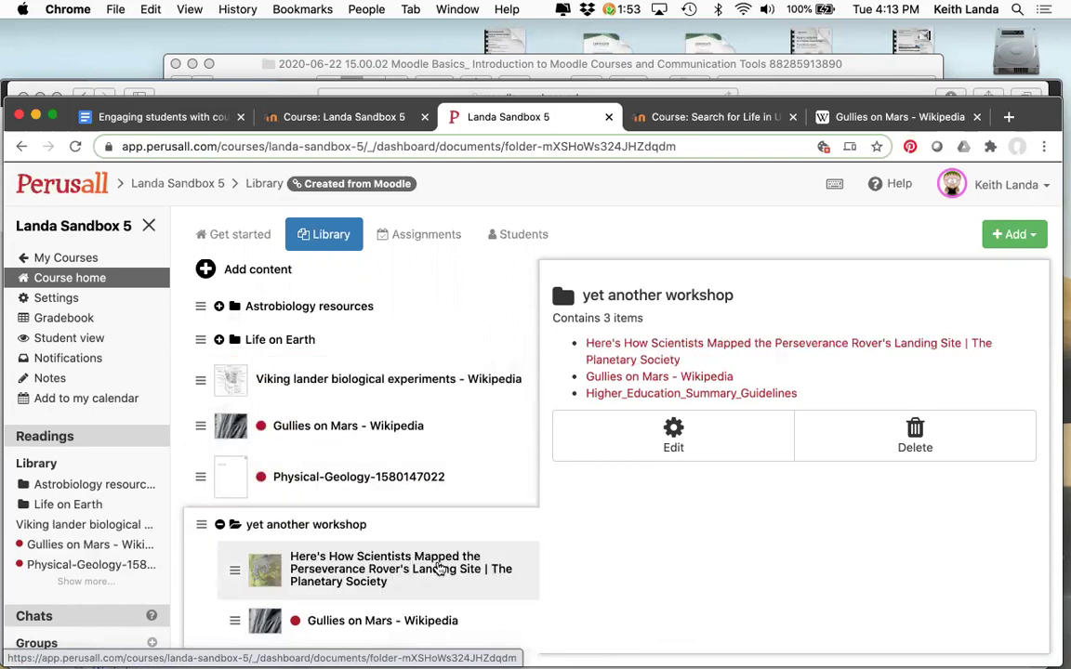
pyautogui.scroll(-2, 448, 481)
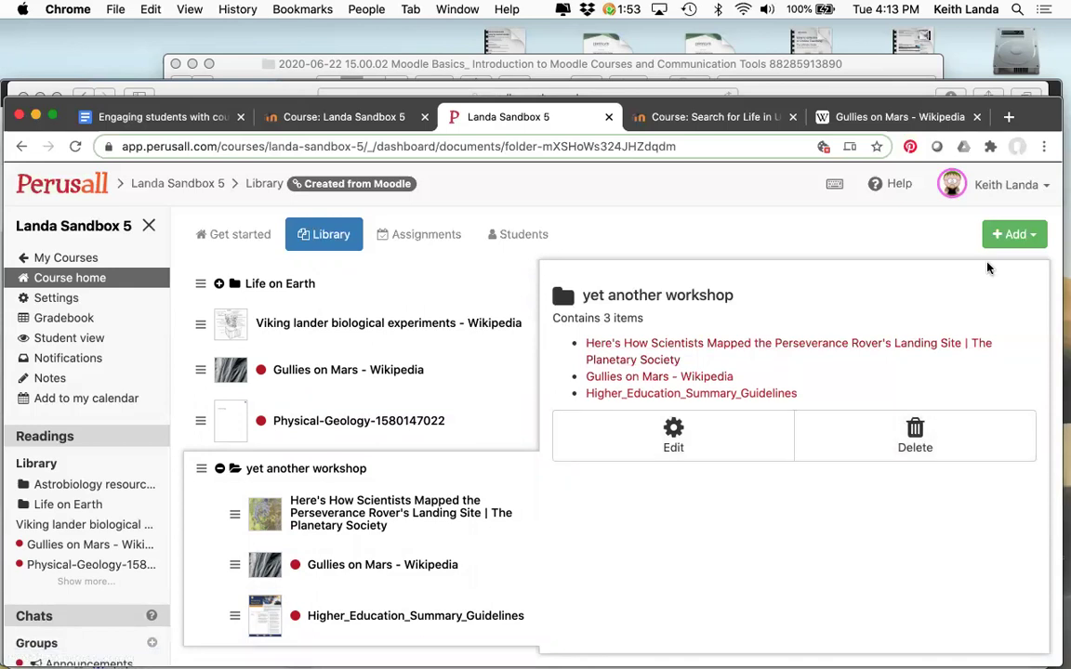
# Step: Review the types of content that can be added to the library and their descriptions
pyautogui.click(1016, 235)
pyautogui.click(1017, 235)
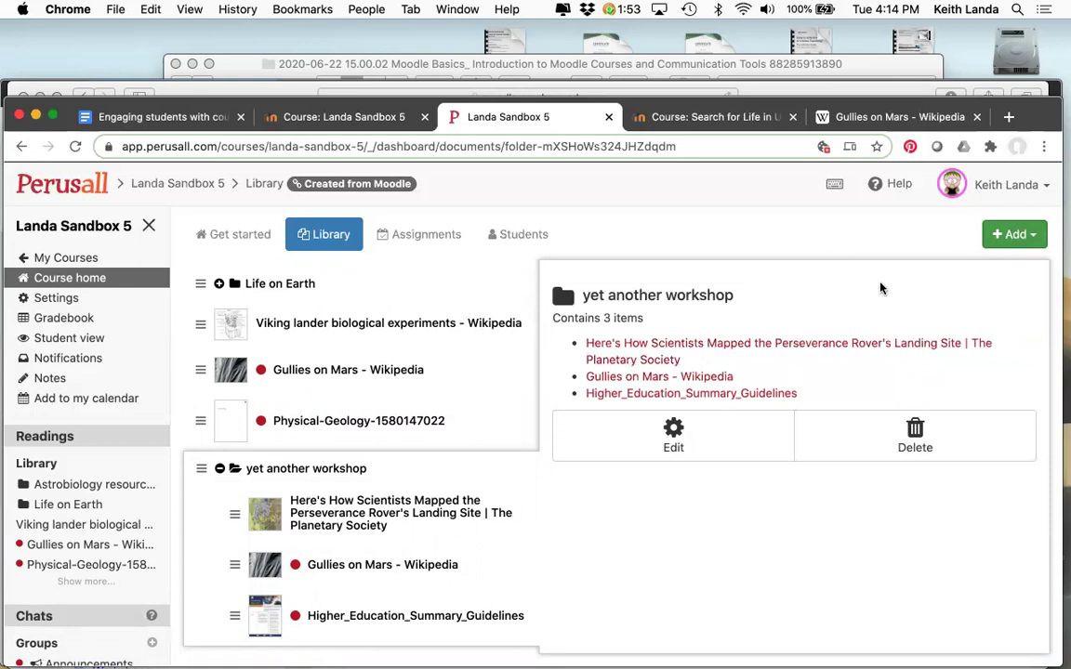
pyautogui.click(1001, 238)
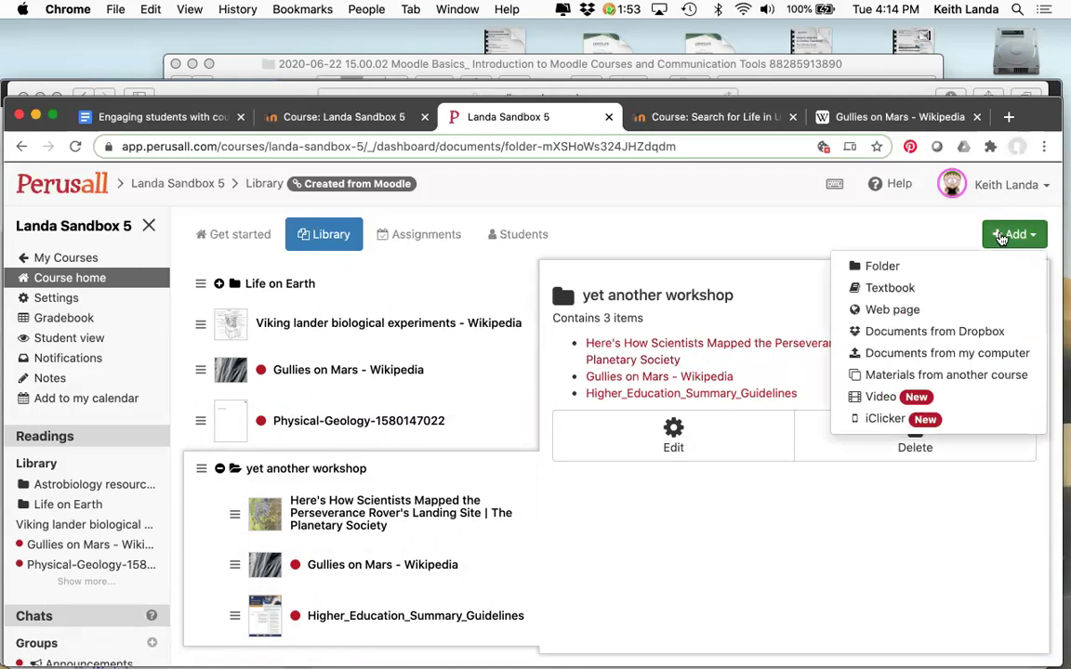
pyautogui.click(629, 474)
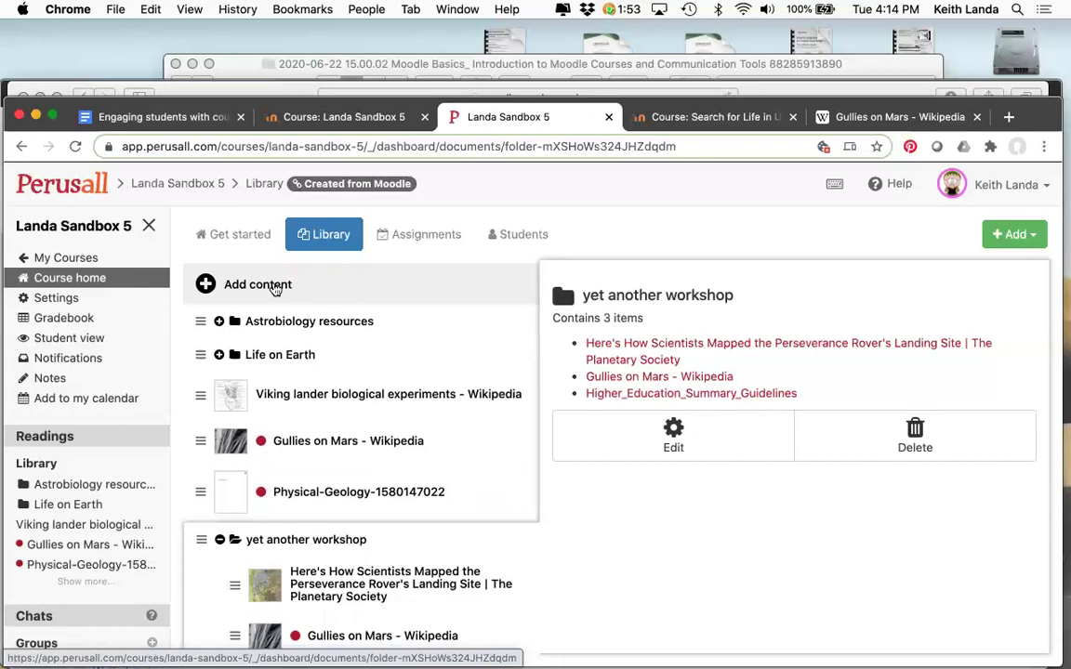
pyautogui.click(275, 289)
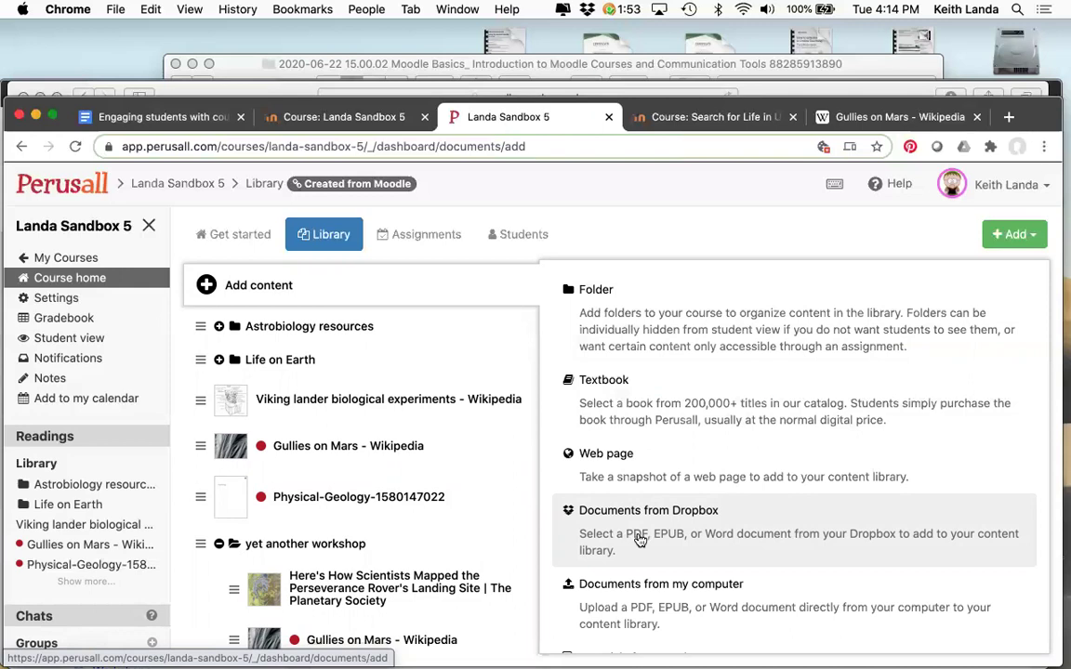
pyautogui.scroll(-2, 410, 526)
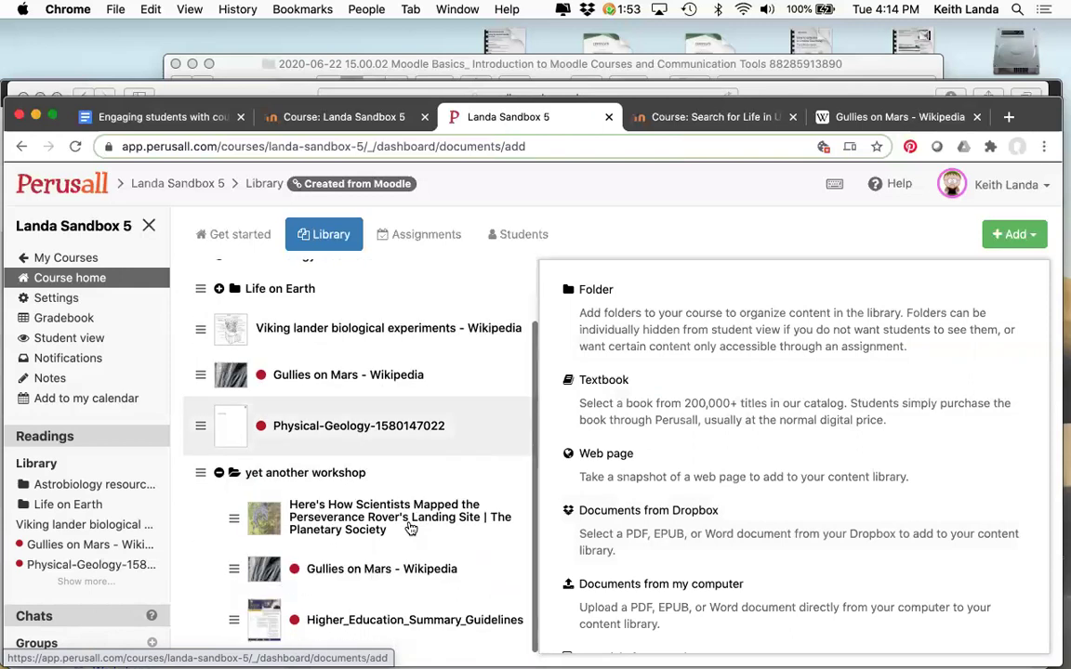
# Step: Open the catalog for adding a textbook and look through its list of publishers
pyautogui.click(1011, 241)
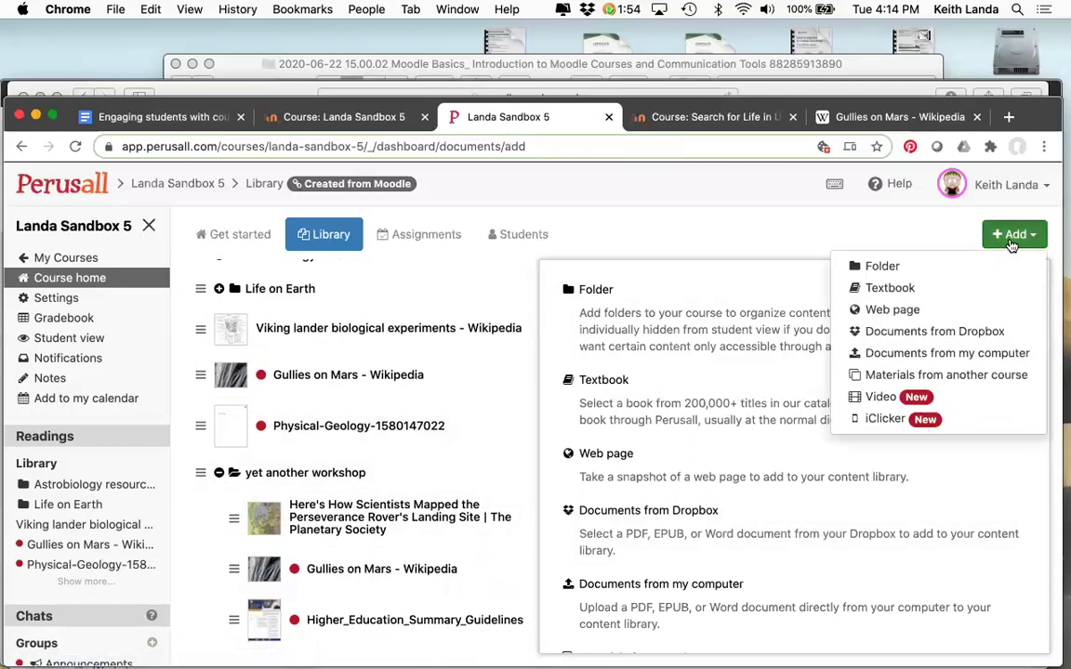
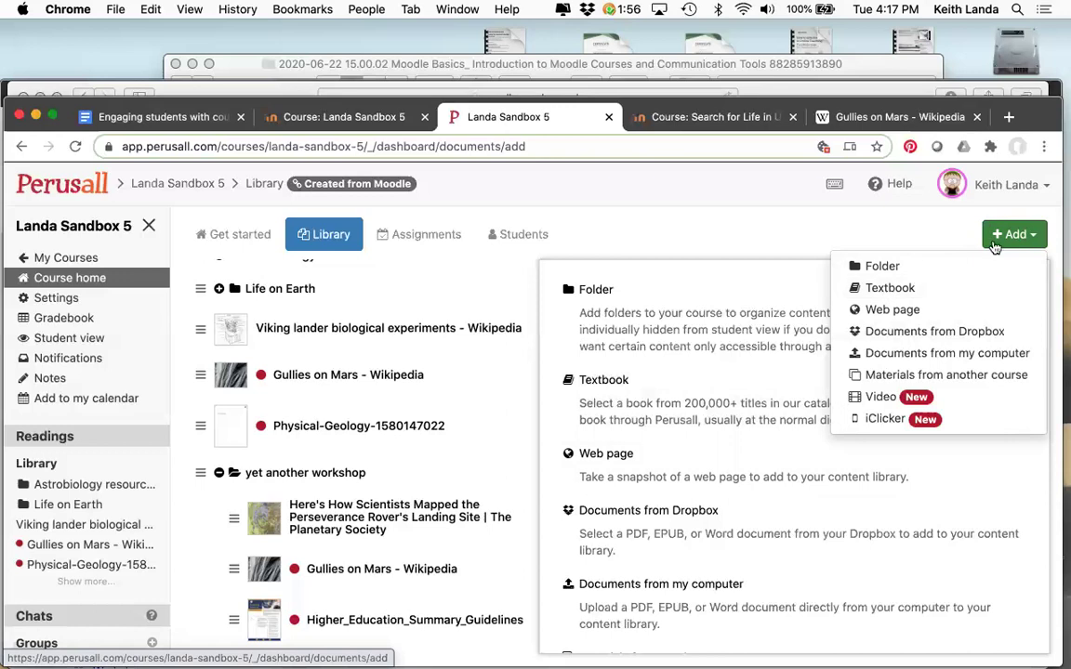
pyautogui.click(890, 288)
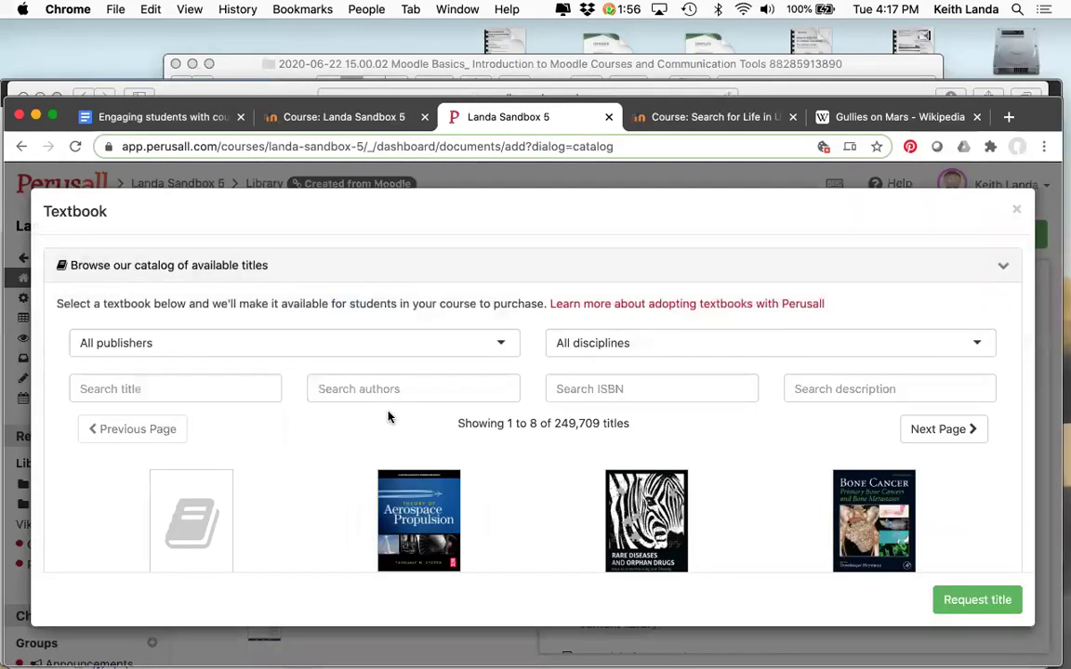
pyautogui.click(433, 343)
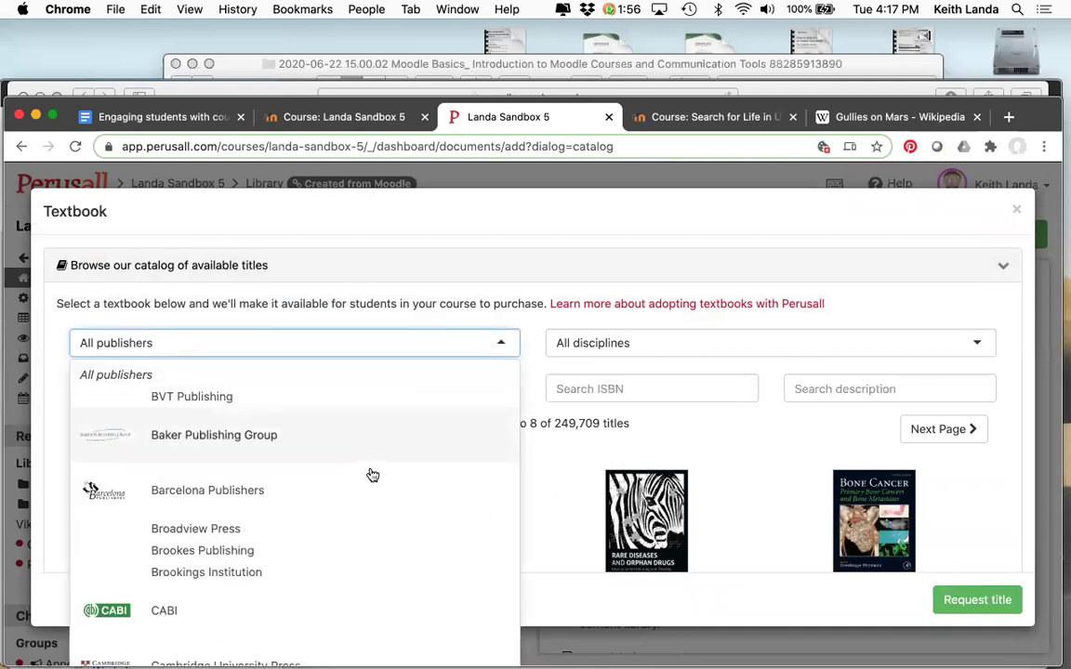
pyautogui.scroll(-6, 372, 468)
pyautogui.scroll(-8, 372, 468)
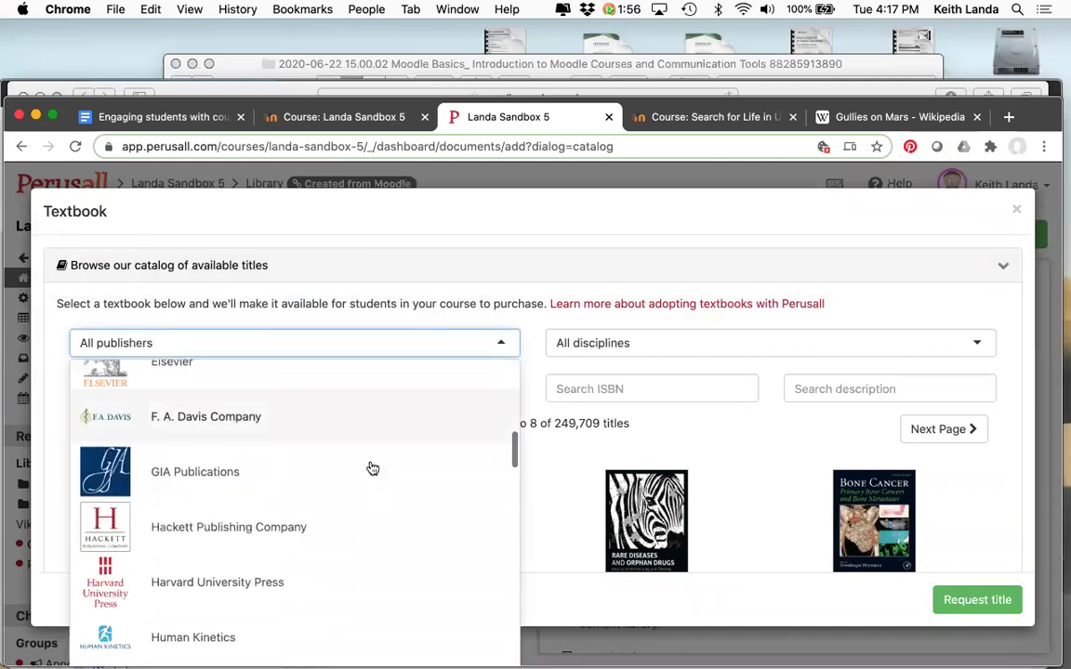
pyautogui.scroll(-4, 372, 469)
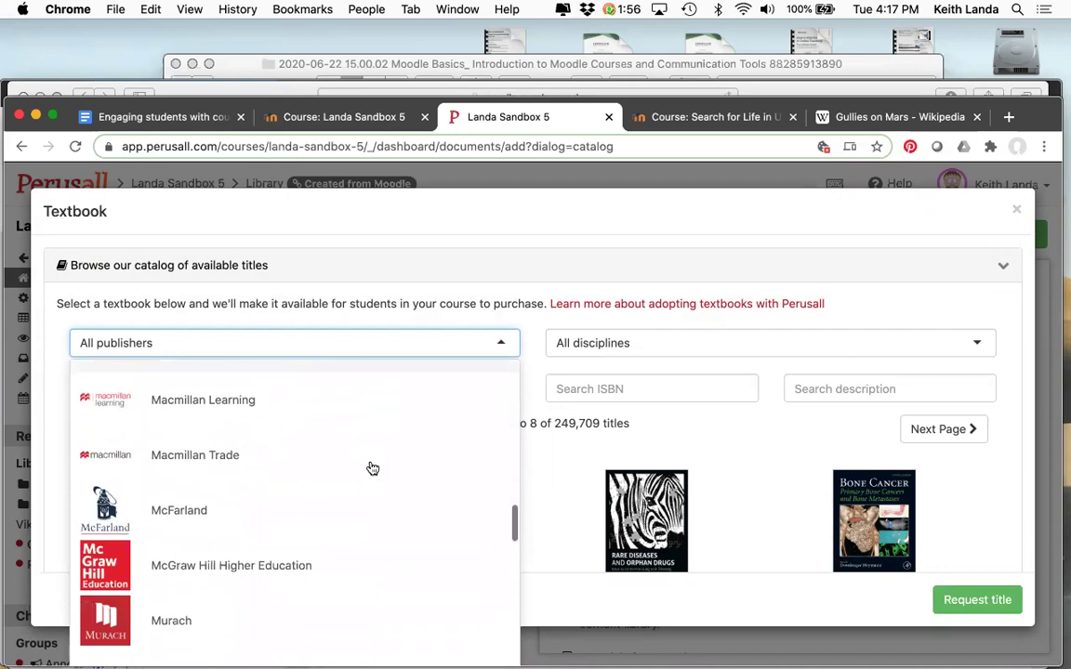
pyautogui.click(745, 422)
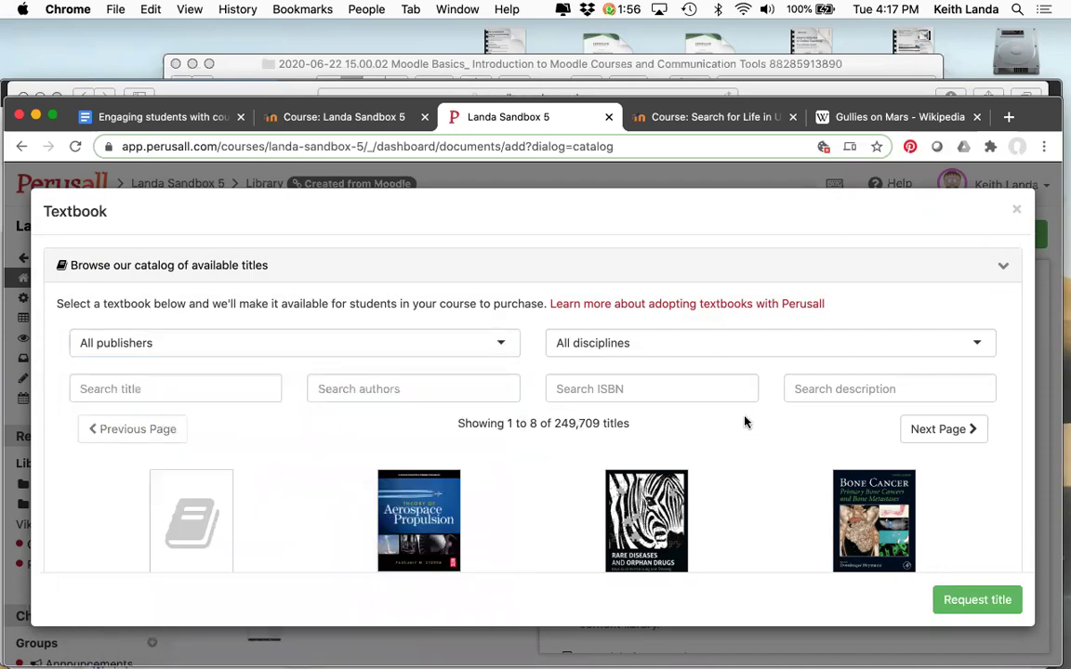
# Step: Look through the textbook catalog's list of disciplines and close the catalog without choosing a title
pyautogui.click(904, 339)
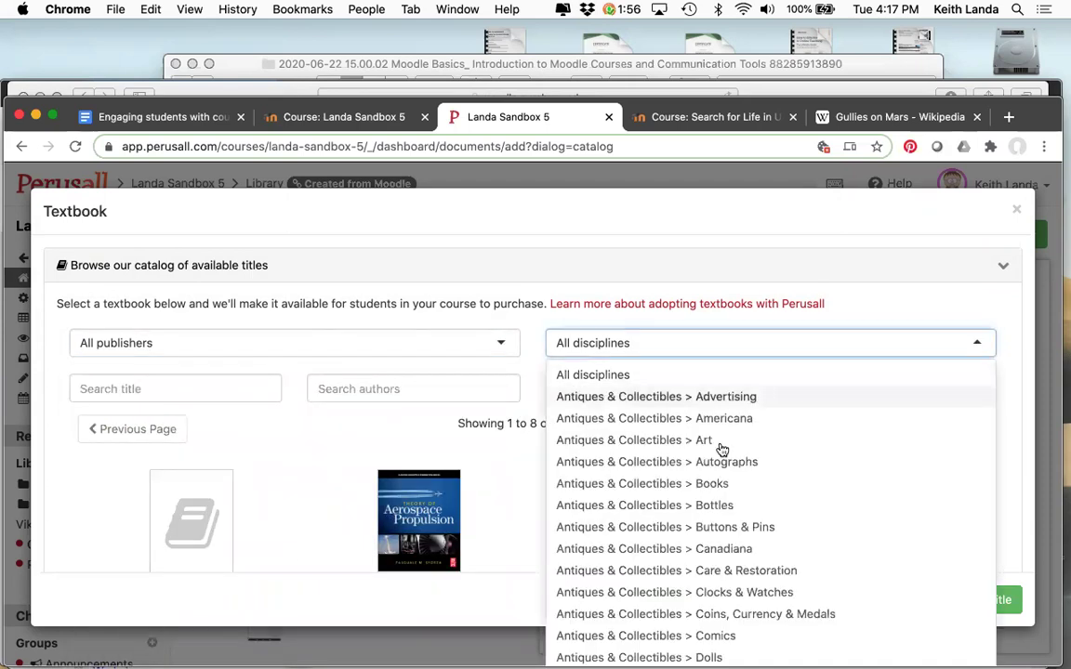
pyautogui.scroll(-1, 719, 455)
pyautogui.scroll(-15, 718, 454)
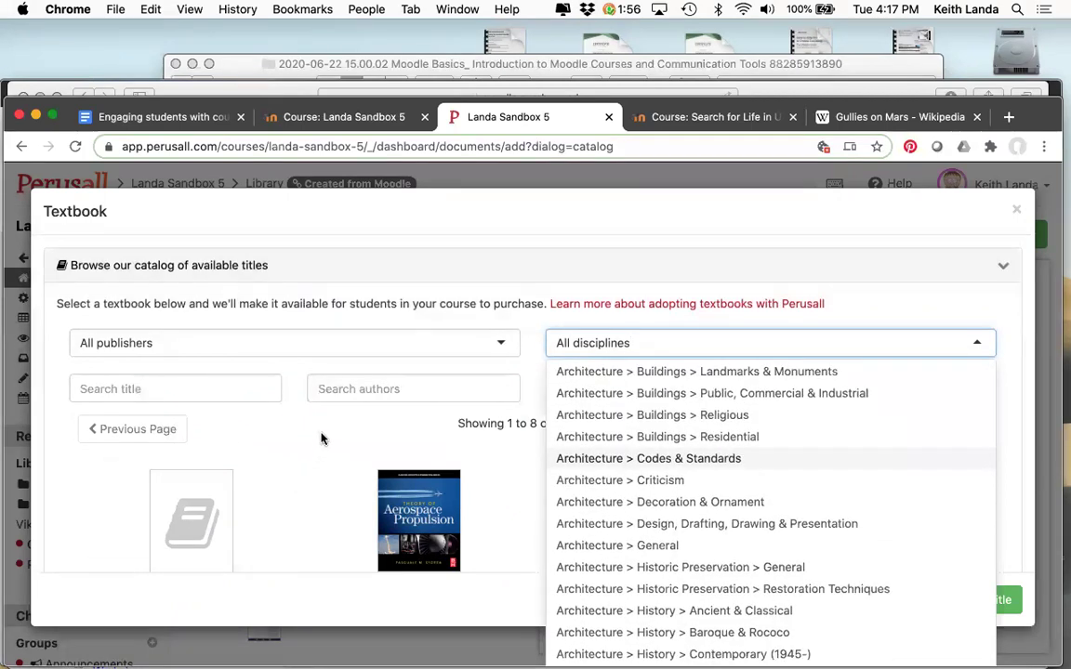
pyautogui.click(373, 438)
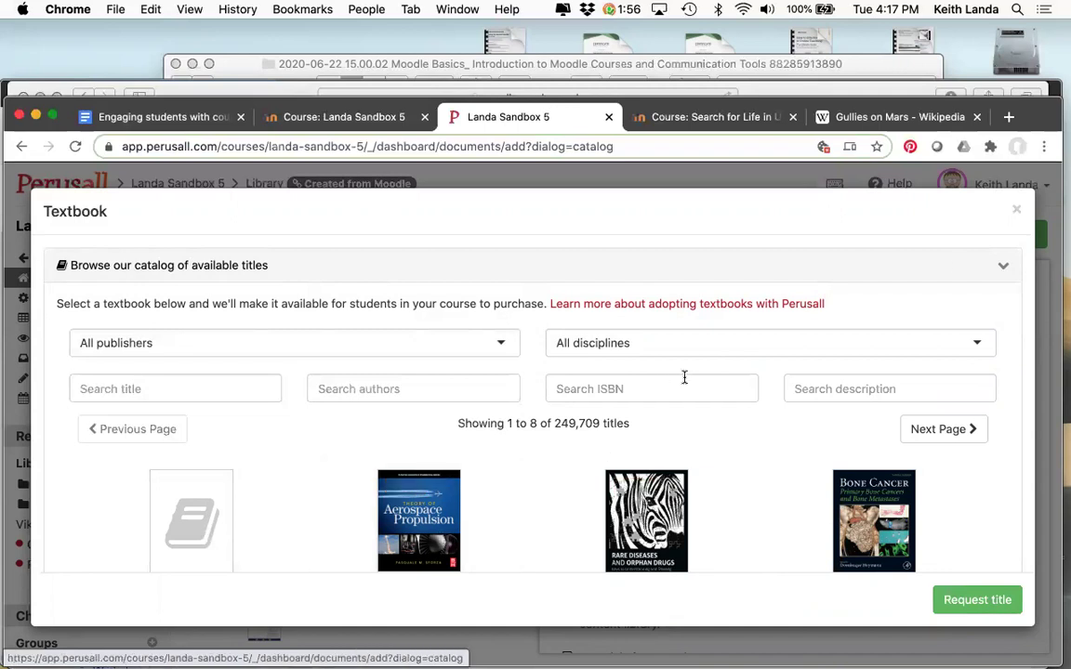
pyautogui.click(1017, 211)
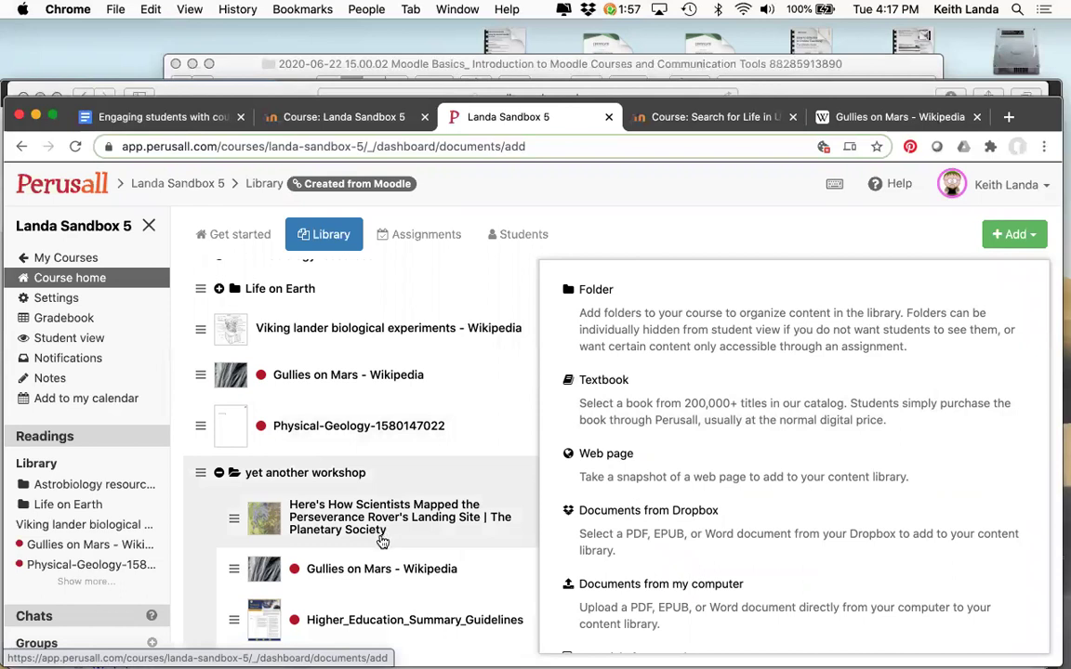
# Step: View the course's assignments page and read the workshop outline in Google Docs from adding documents through creating assignments and grading
pyautogui.scroll(3, 377, 541)
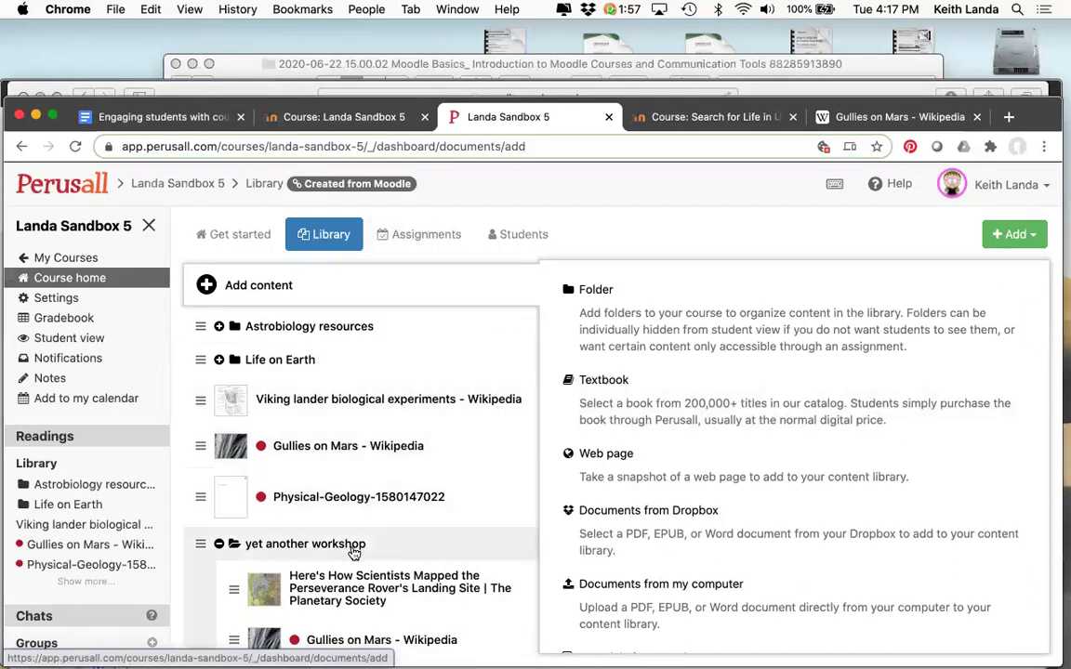
pyautogui.click(415, 241)
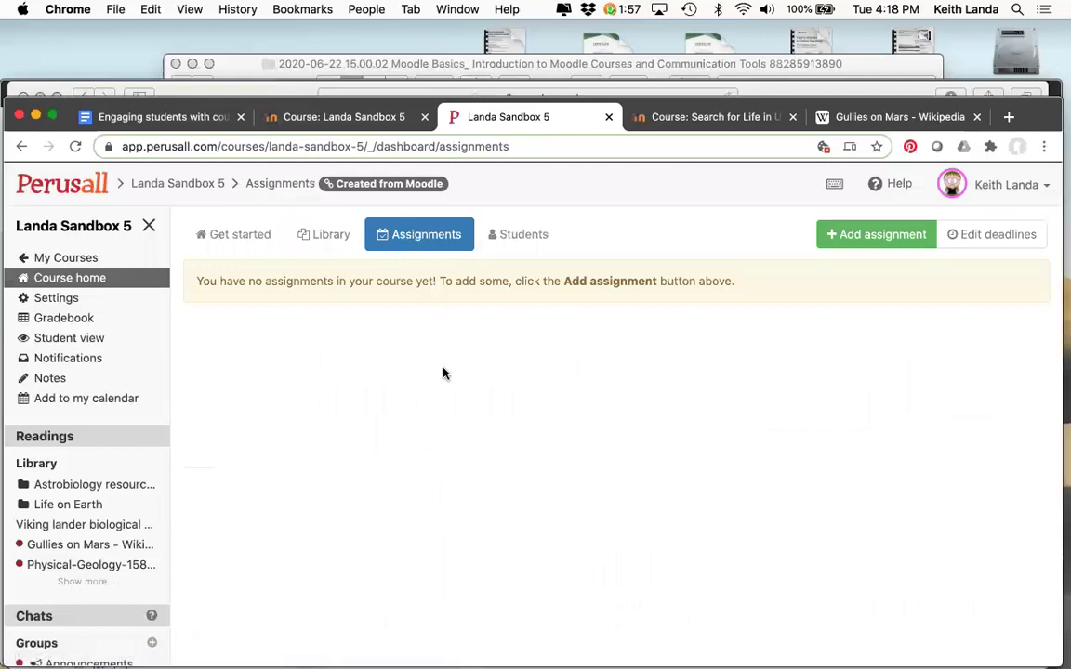
pyautogui.click(148, 117)
pyautogui.scroll(5, 353, 500)
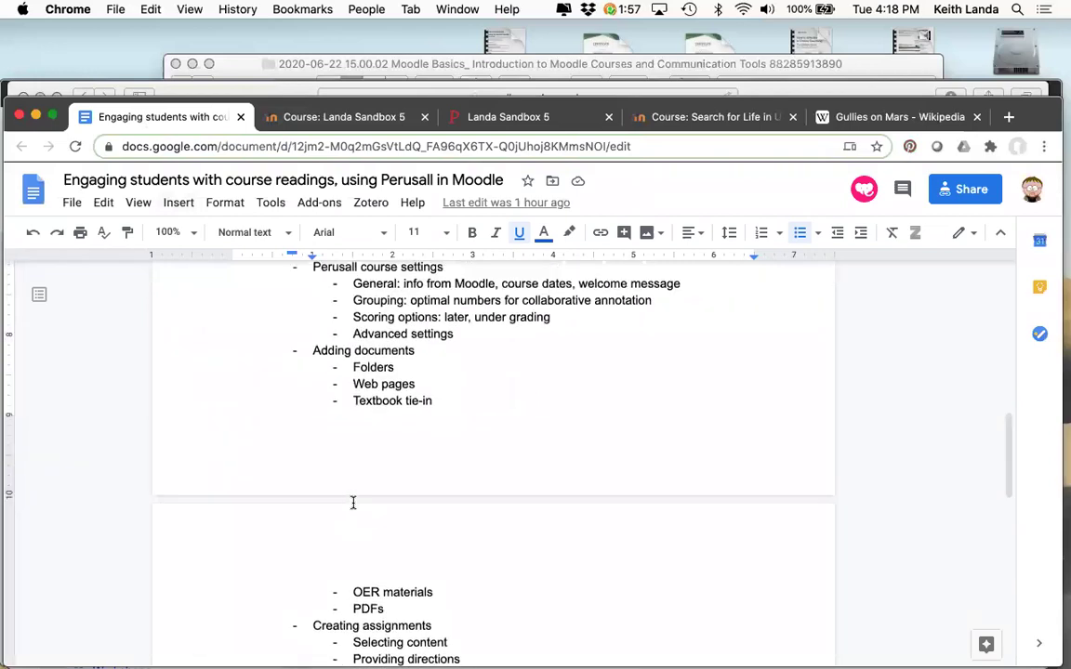
pyautogui.scroll(-1, 353, 501)
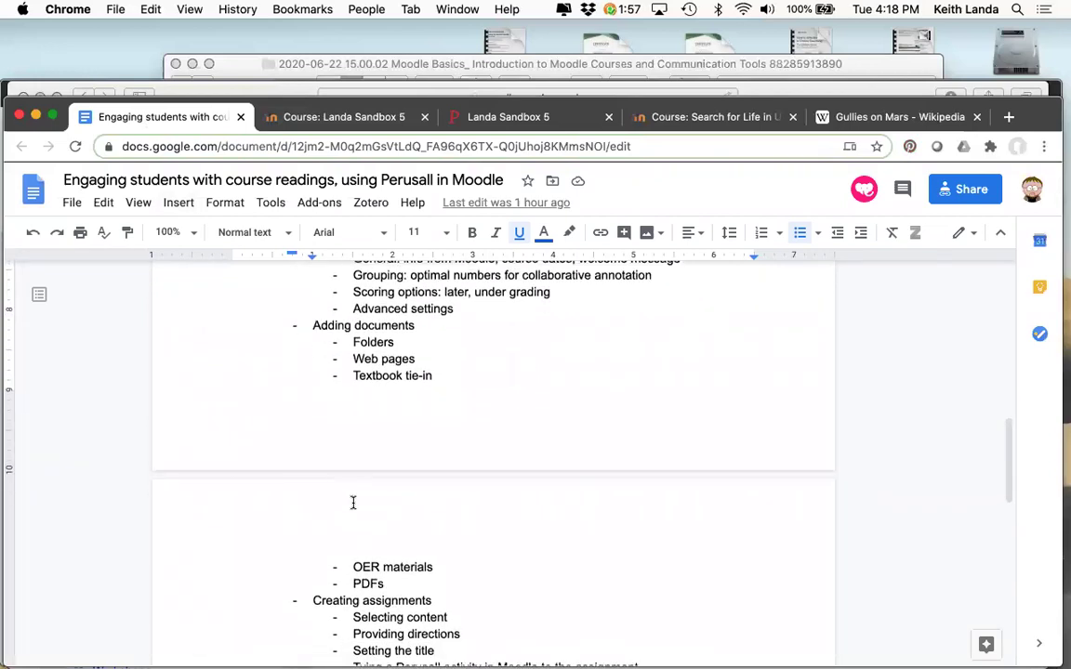
pyautogui.scroll(-4, 352, 502)
pyautogui.scroll(1, 352, 501)
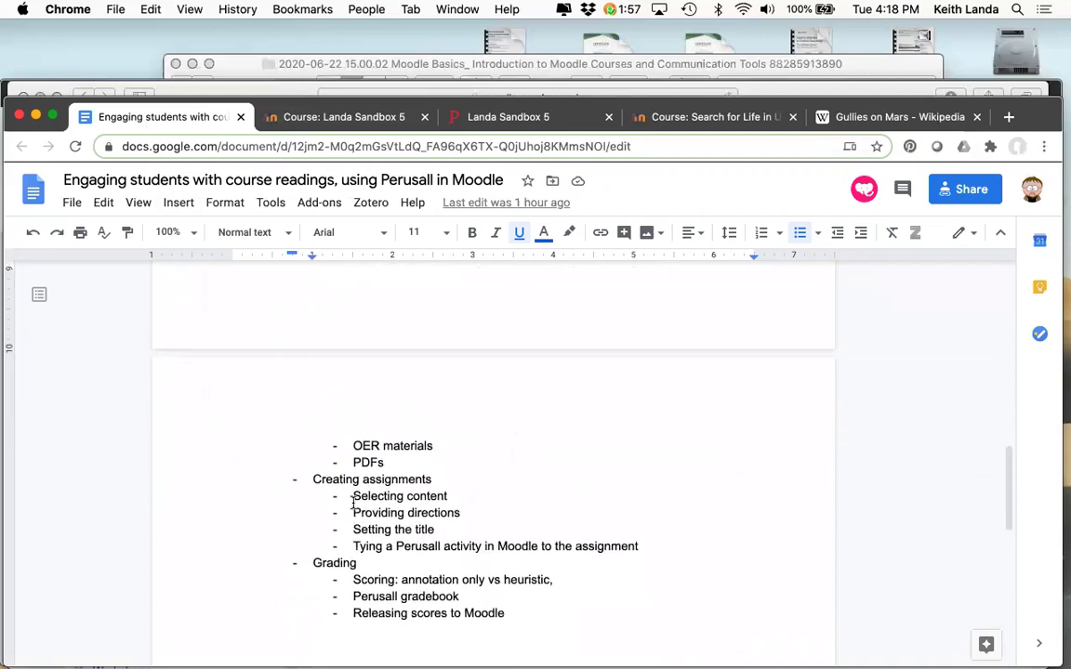
pyautogui.scroll(-2, 352, 503)
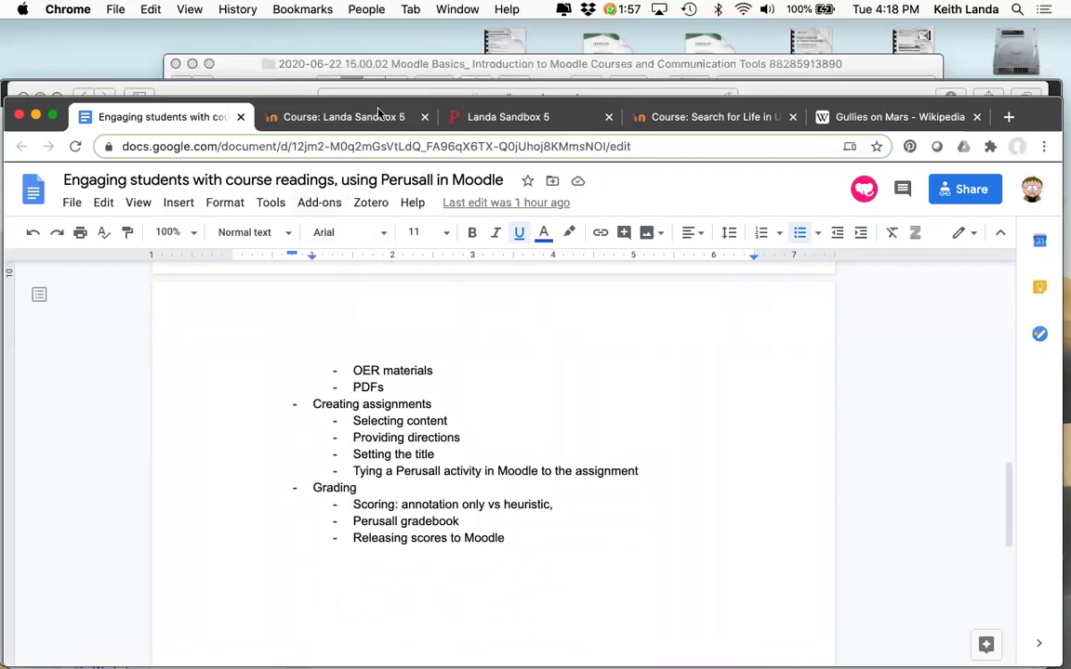
# Step: Return to the Perusall library and show the details of Higher_Education_Summary_Guidelines from the "yet another workshop" folder
pyautogui.click(525, 120)
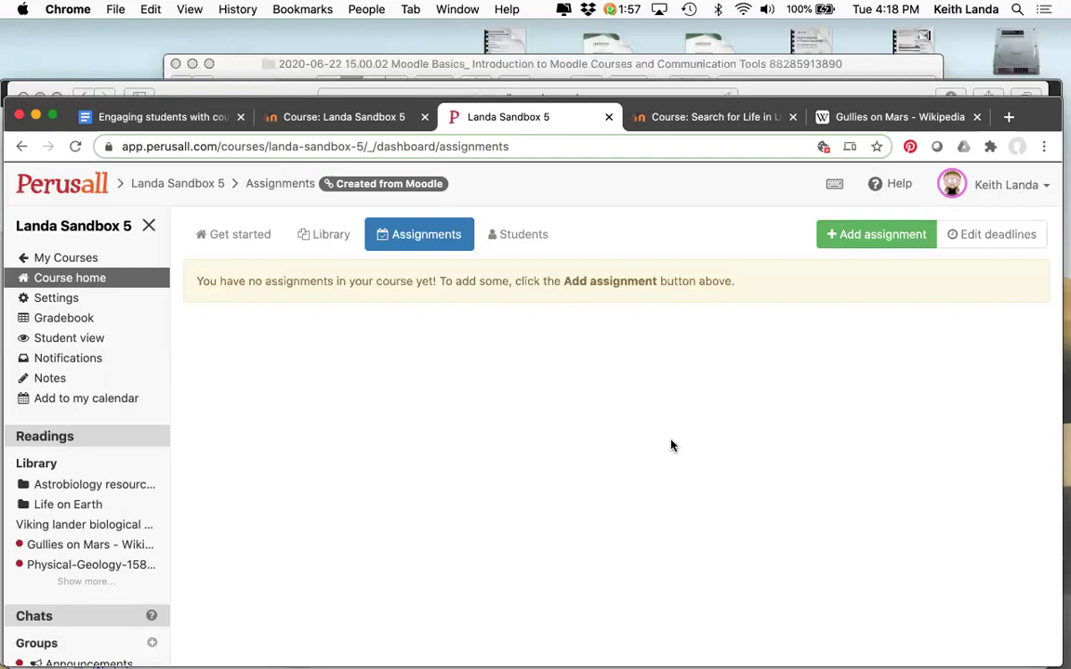
pyautogui.click(316, 234)
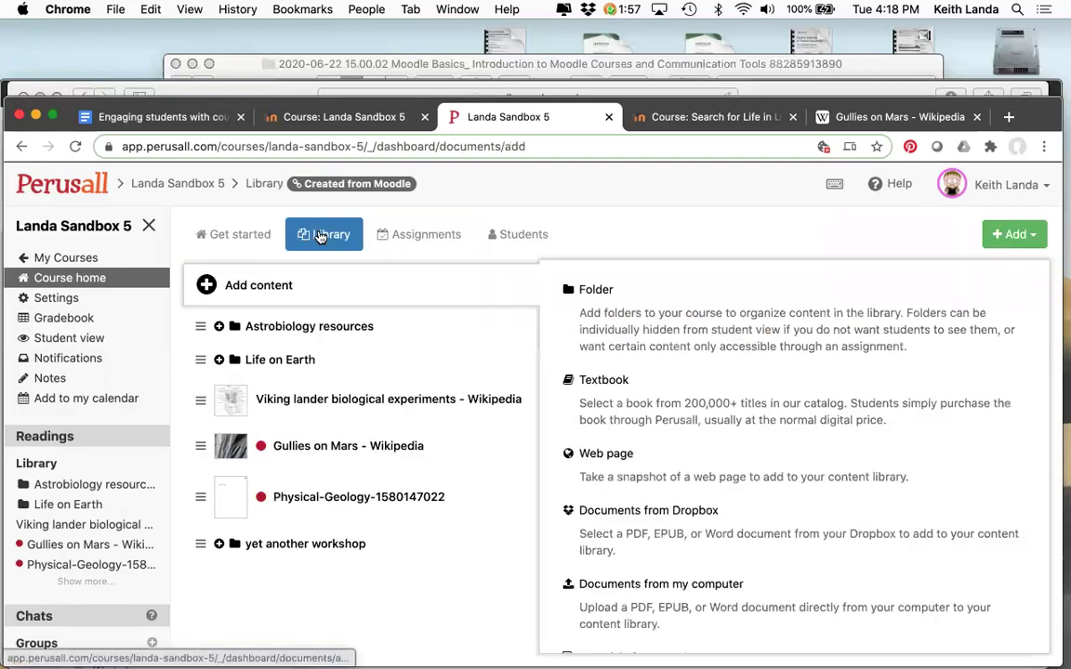
pyautogui.click(281, 542)
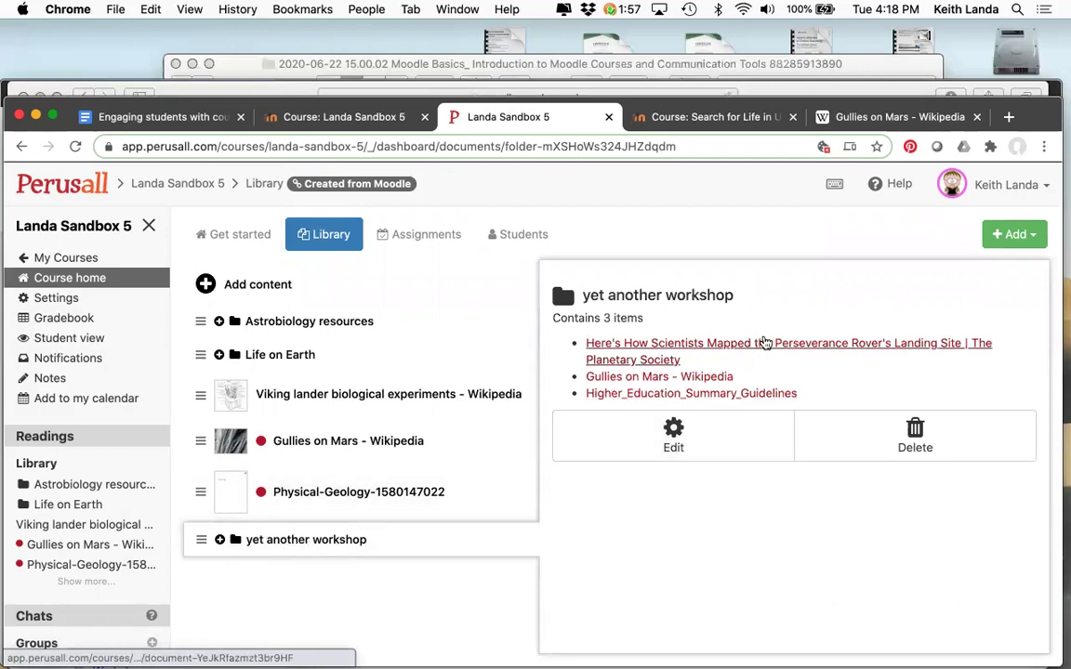
pyautogui.click(747, 394)
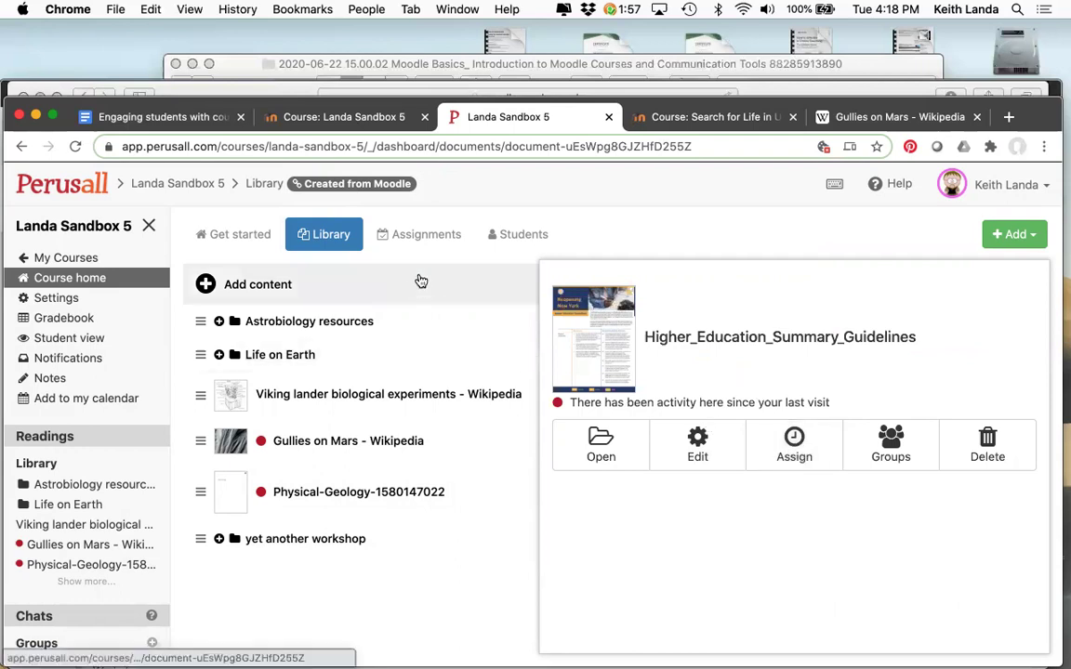
# Step: Revisit the empty assignments page and reopen the Higher_Education_Summary_Guidelines details through its library folder
pyautogui.click(427, 236)
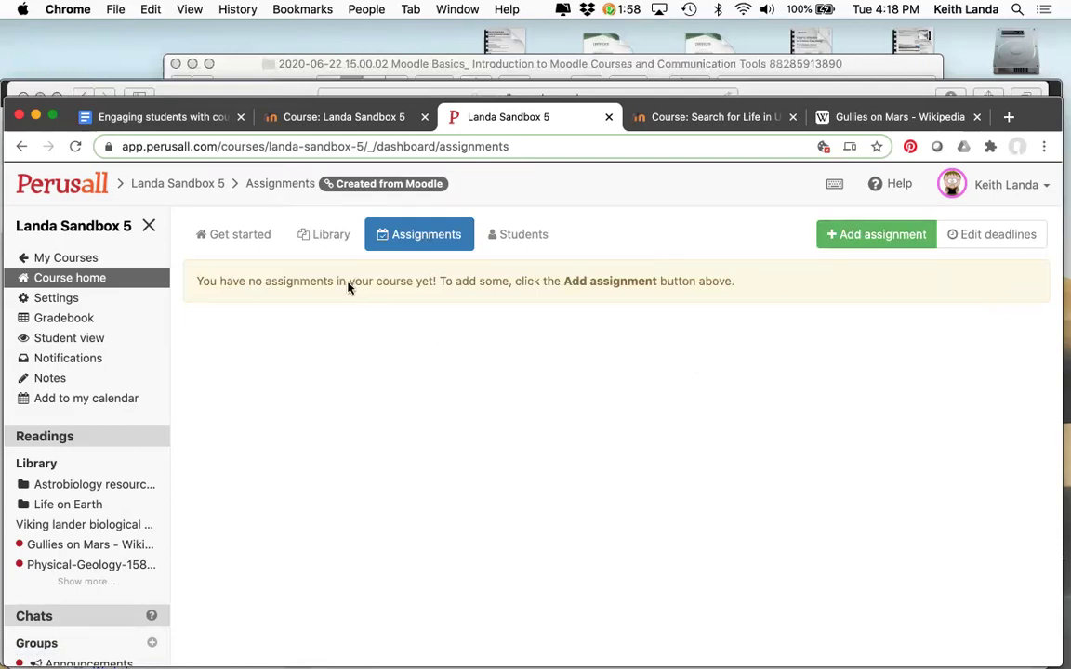
pyautogui.click(325, 239)
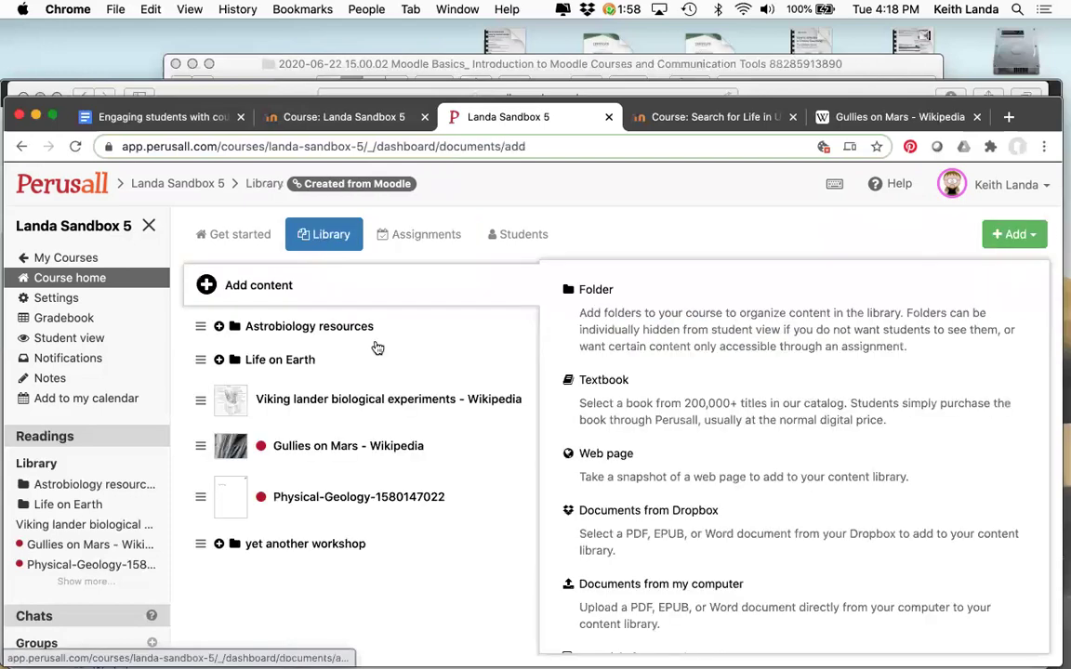
pyautogui.click(369, 548)
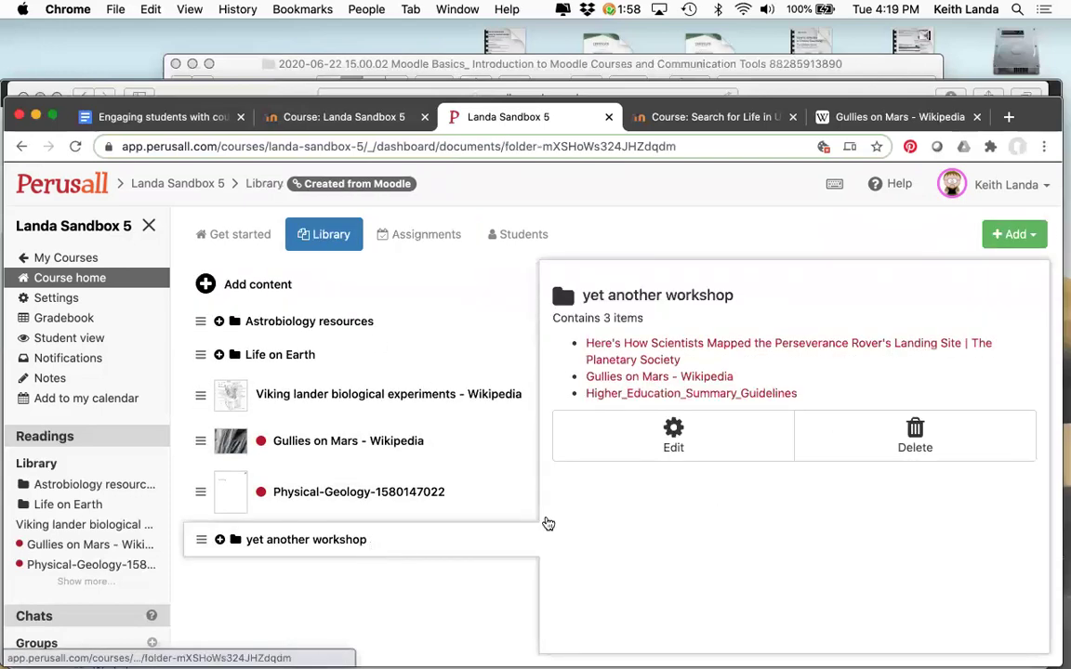
pyautogui.click(700, 398)
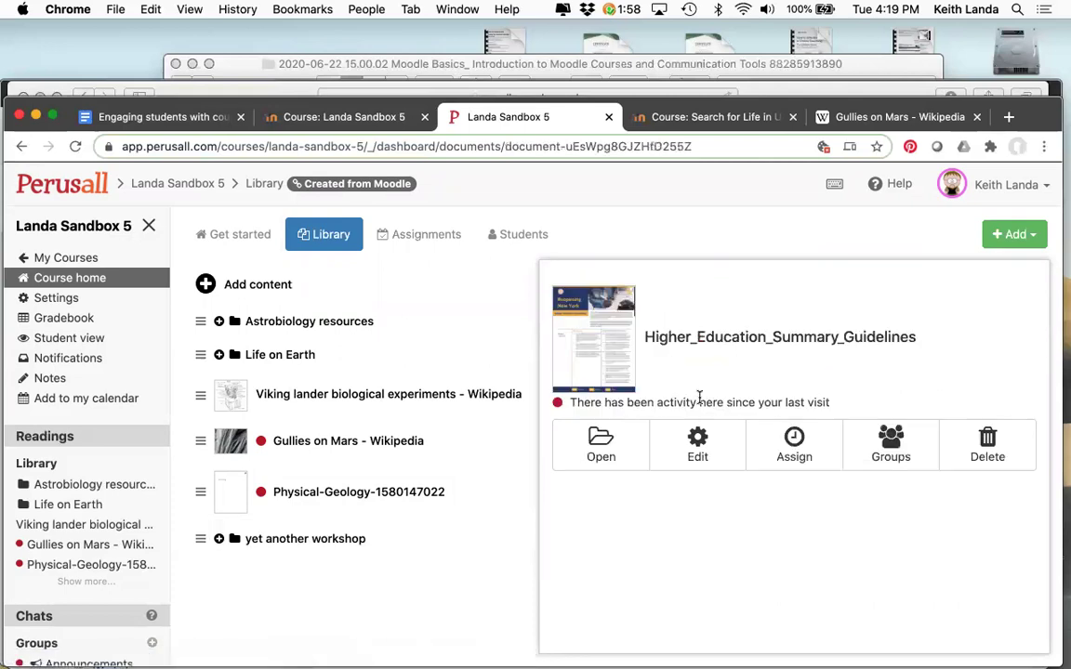
# Step: Start a new assignment from Higher_Education_Summary_Guidelines and look through the available content without choosing another document
pyautogui.click(795, 446)
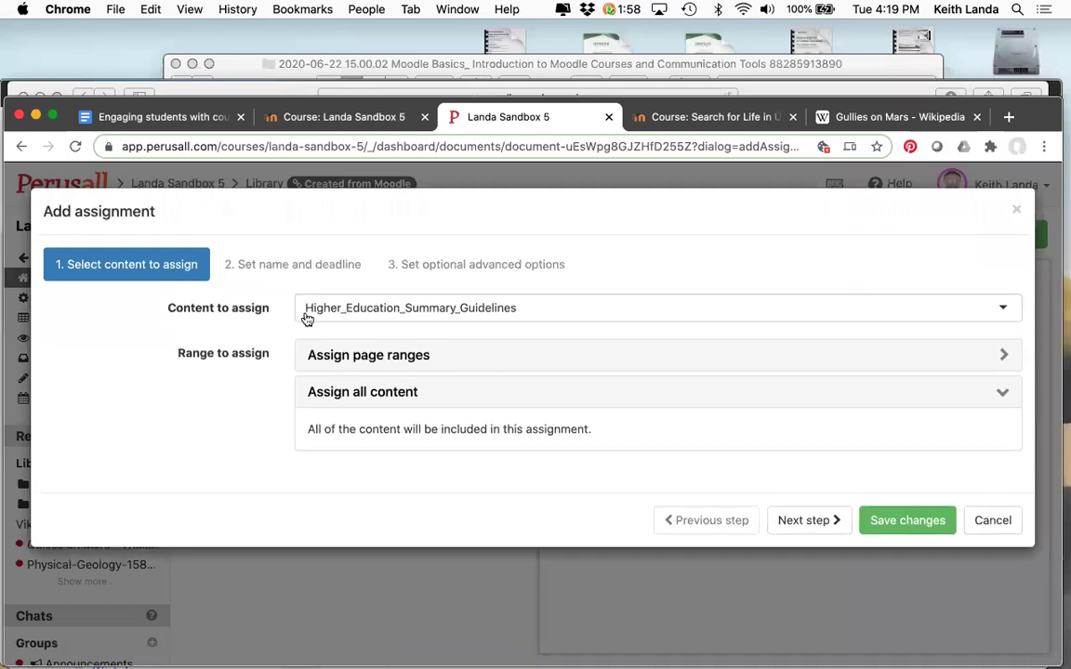
pyautogui.click(520, 319)
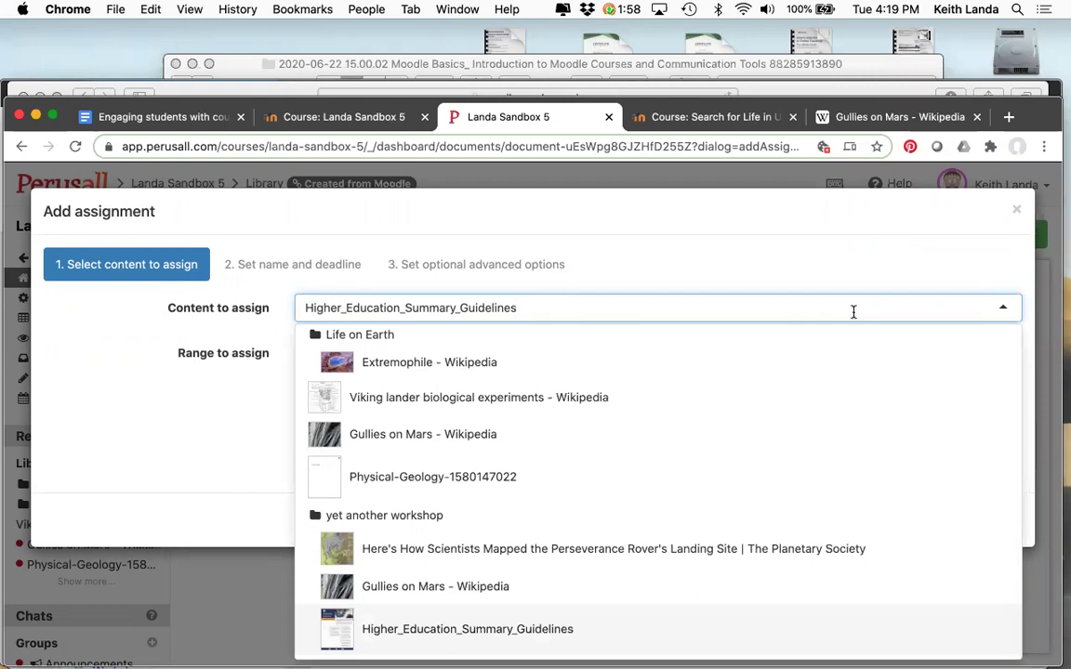
pyautogui.click(203, 364)
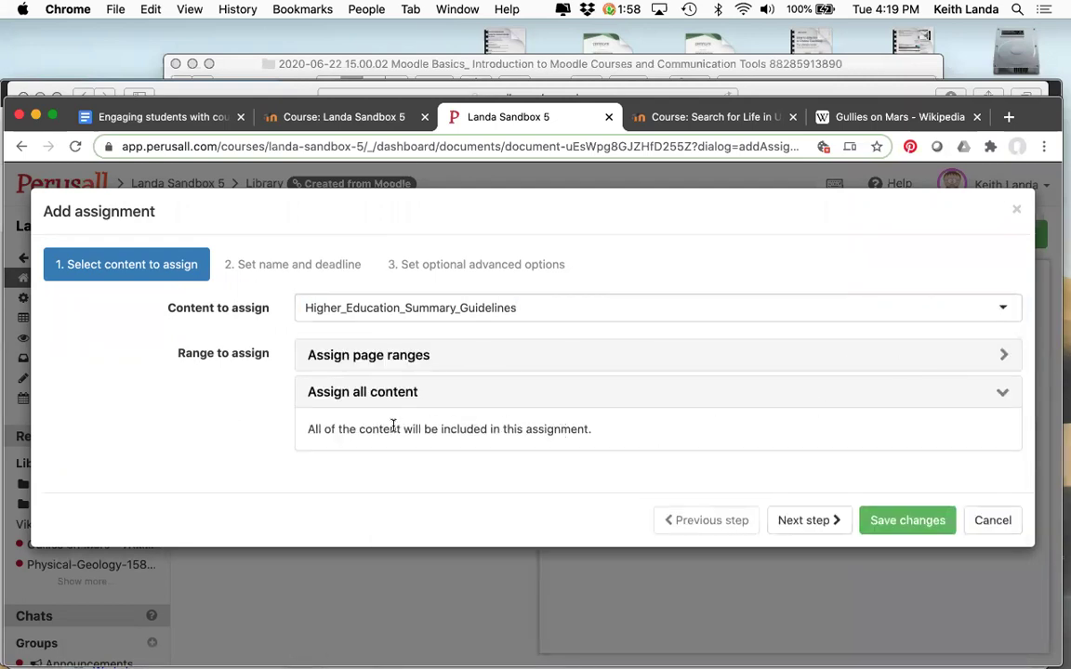
# Step: Preview the document's pages under the page-range option and switch back to assigning all content
pyautogui.click(1001, 354)
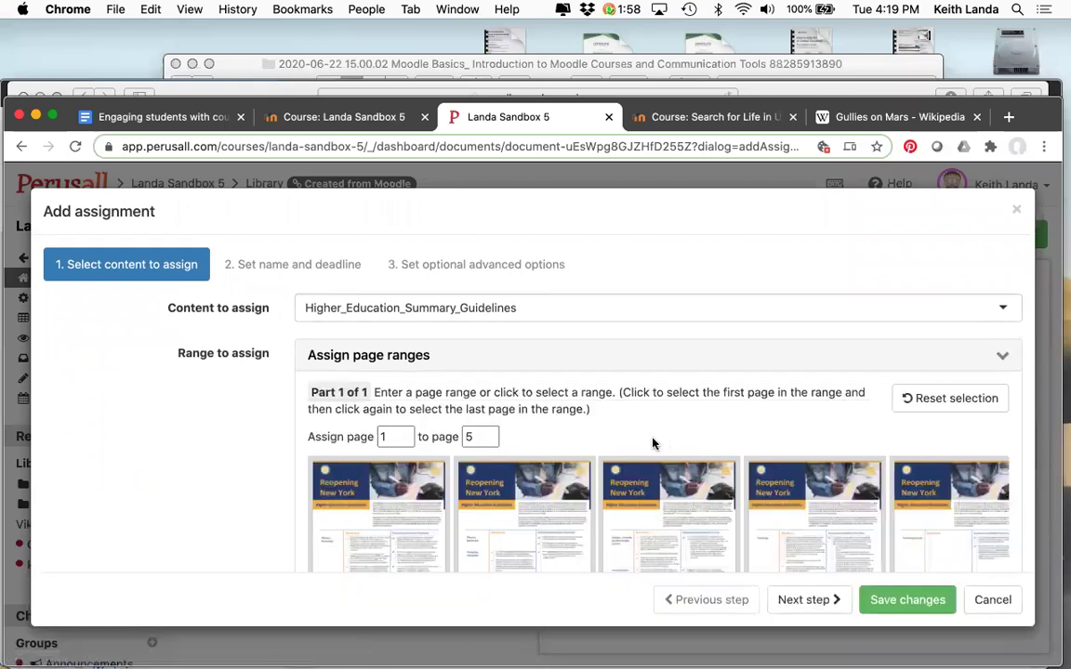
pyautogui.scroll(-3, 635, 452)
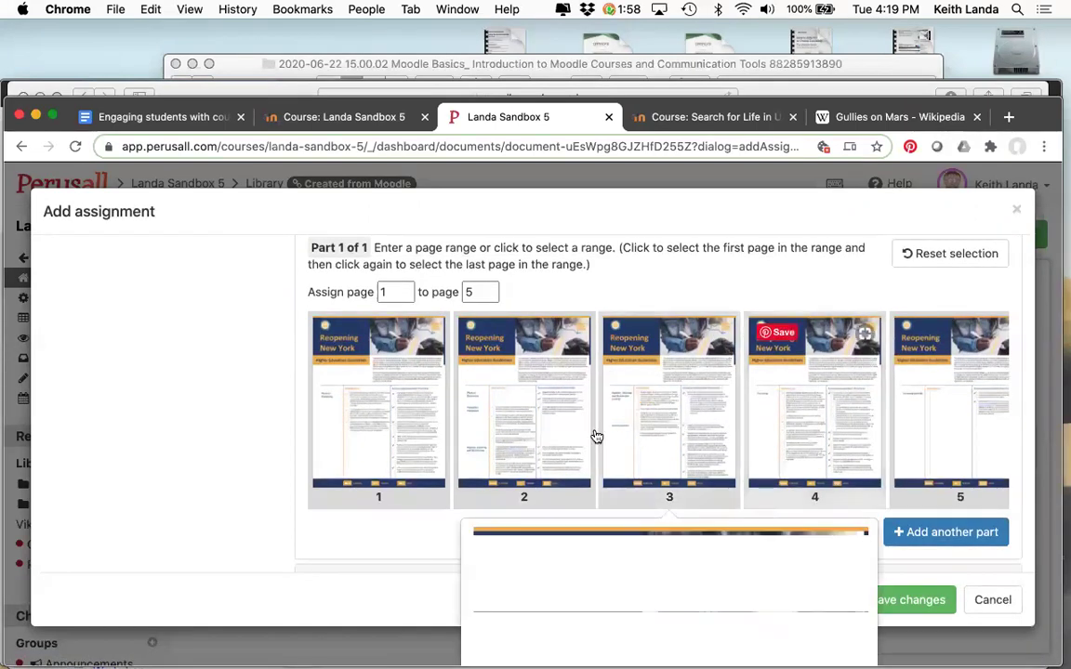
pyautogui.scroll(-1, 230, 416)
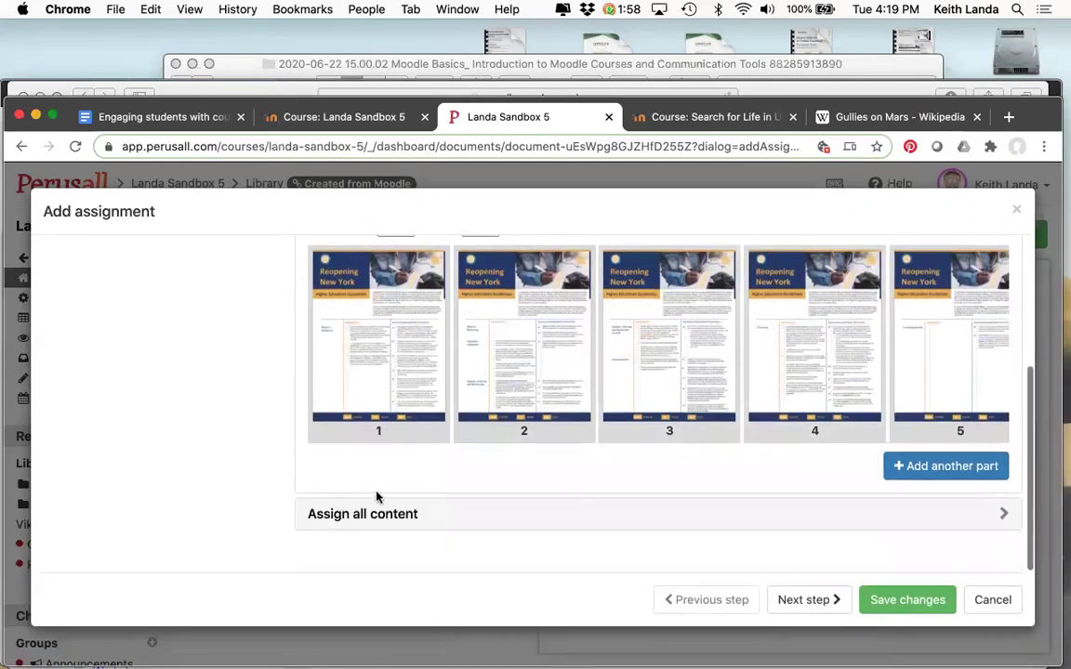
pyautogui.click(412, 515)
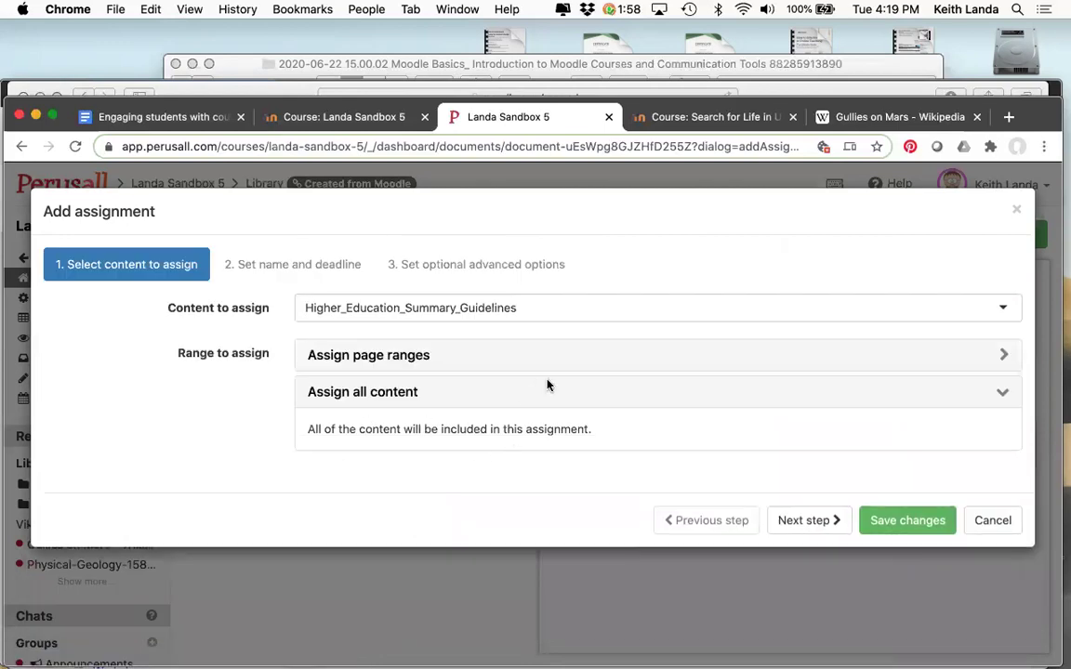
# Step: Limit the assigned range of Higher_Education_Summary_Guidelines to pages 1 through 3
pyautogui.click(1003, 357)
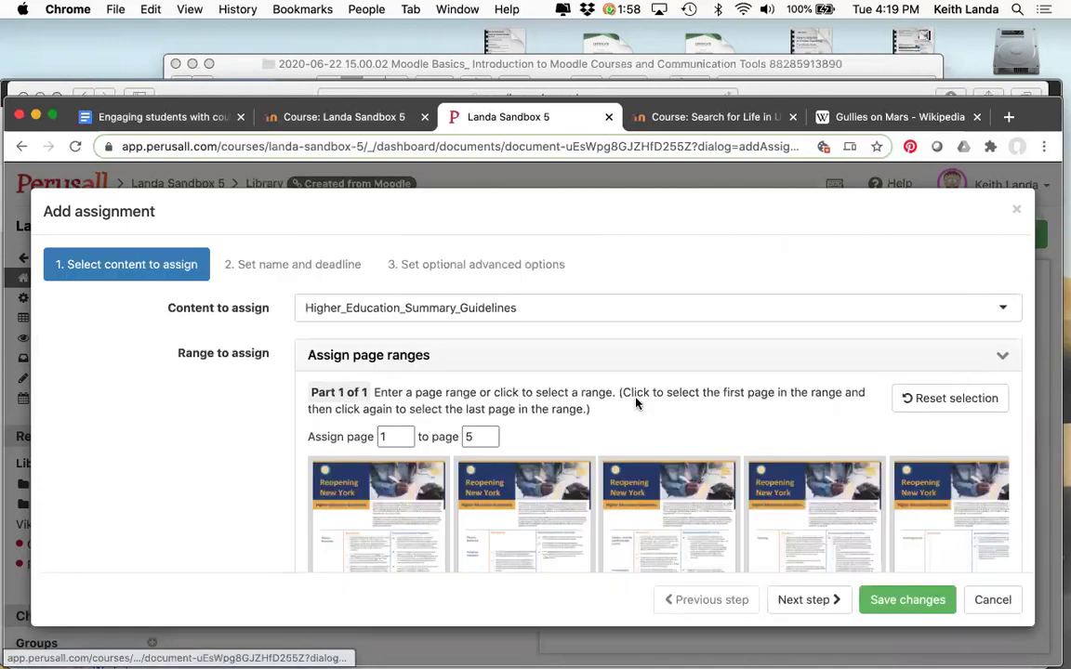
pyautogui.click(479, 438)
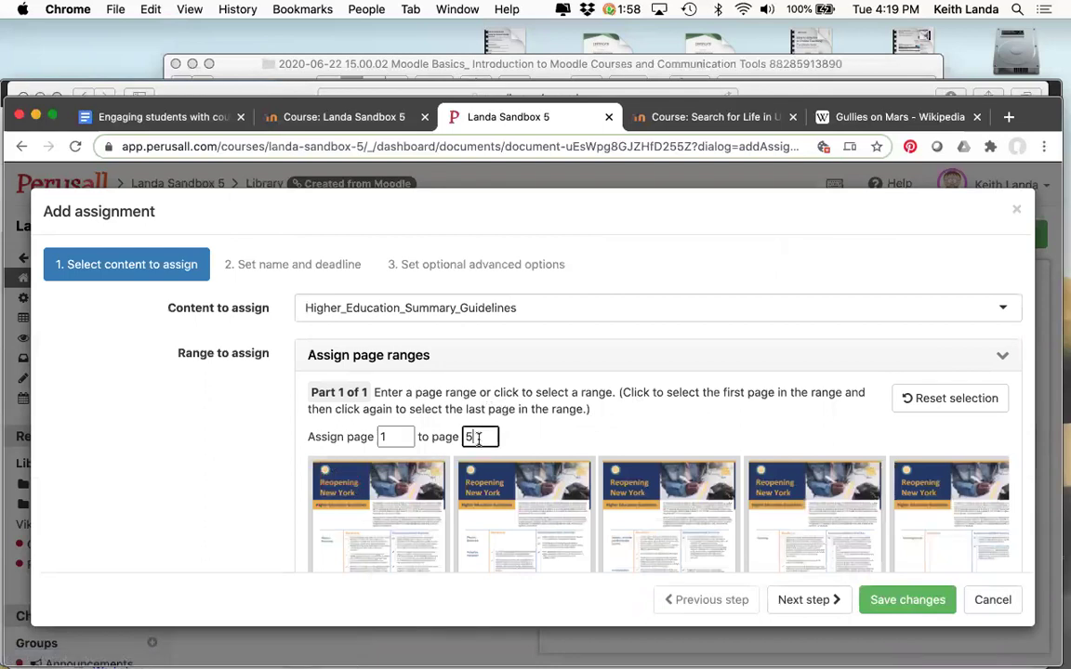
pyautogui.press('BackSpace')
pyautogui.write('3')
pyautogui.click(156, 454)
pyautogui.scroll(-1, 160, 432)
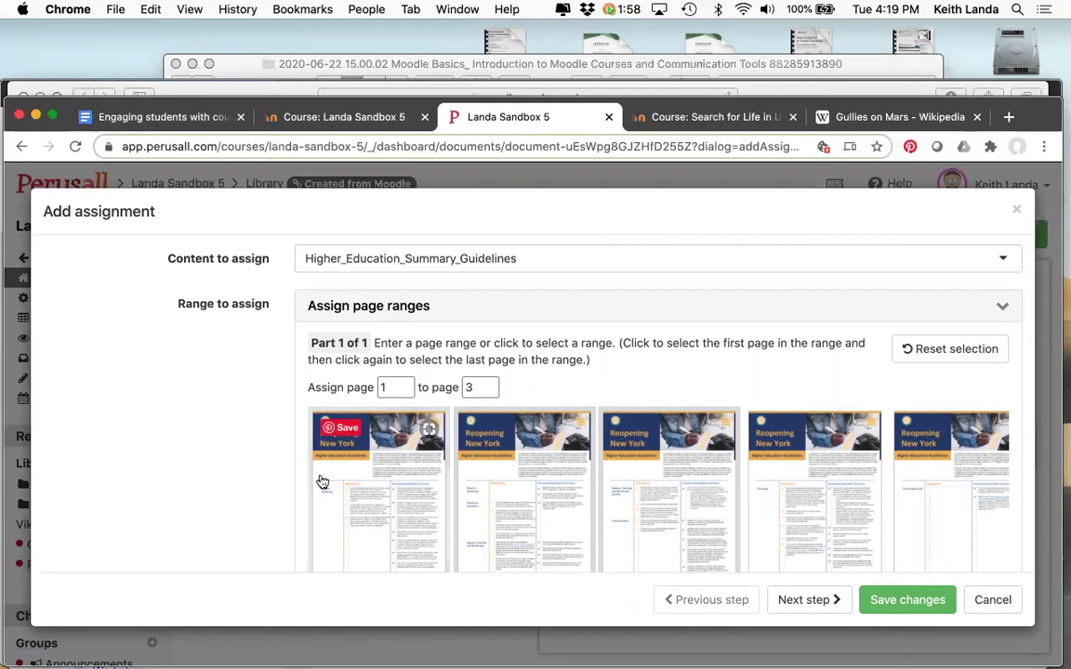
# Step: Set the submission deadline to Friday July 17, 2020, 12:00 PM and name the assignment "A workshop annotation assignment example"
pyautogui.click(810, 600)
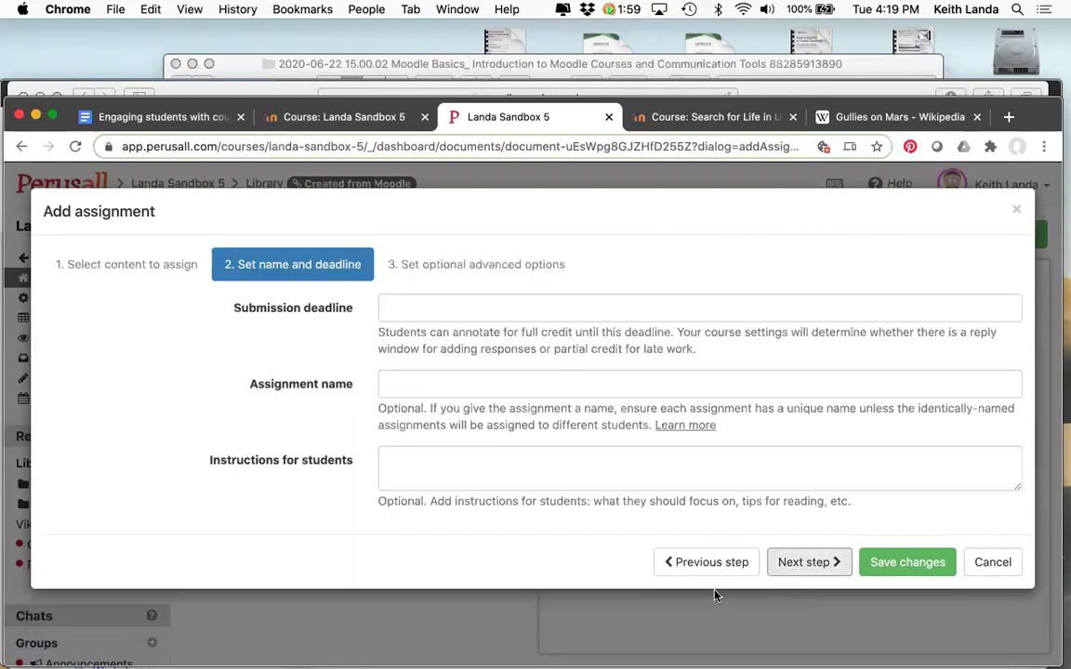
pyautogui.click(471, 316)
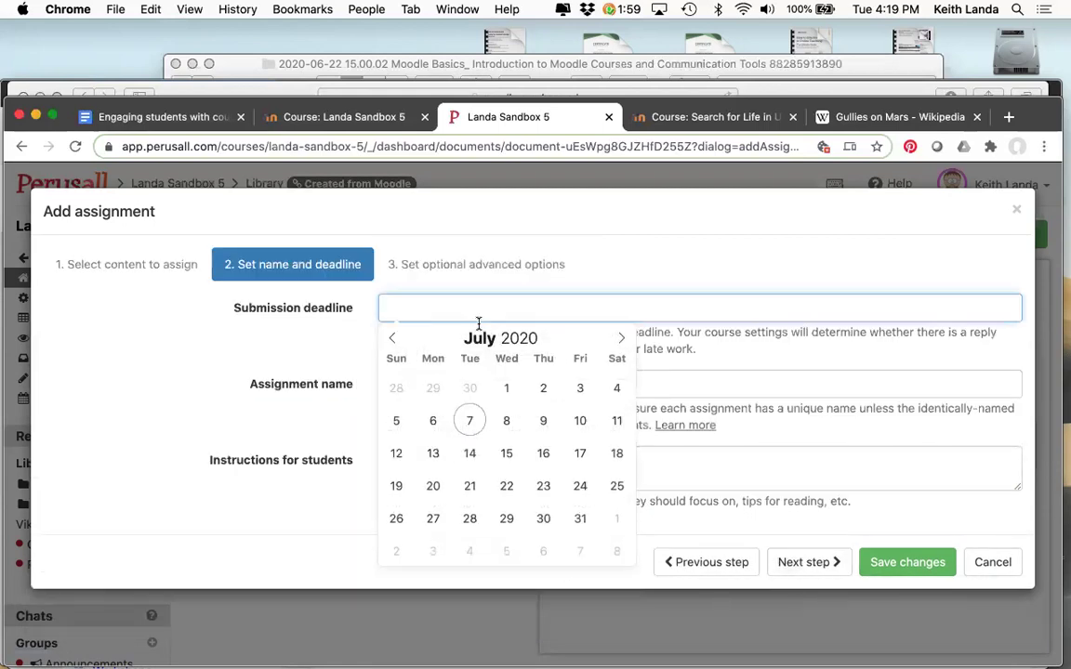
pyautogui.click(580, 455)
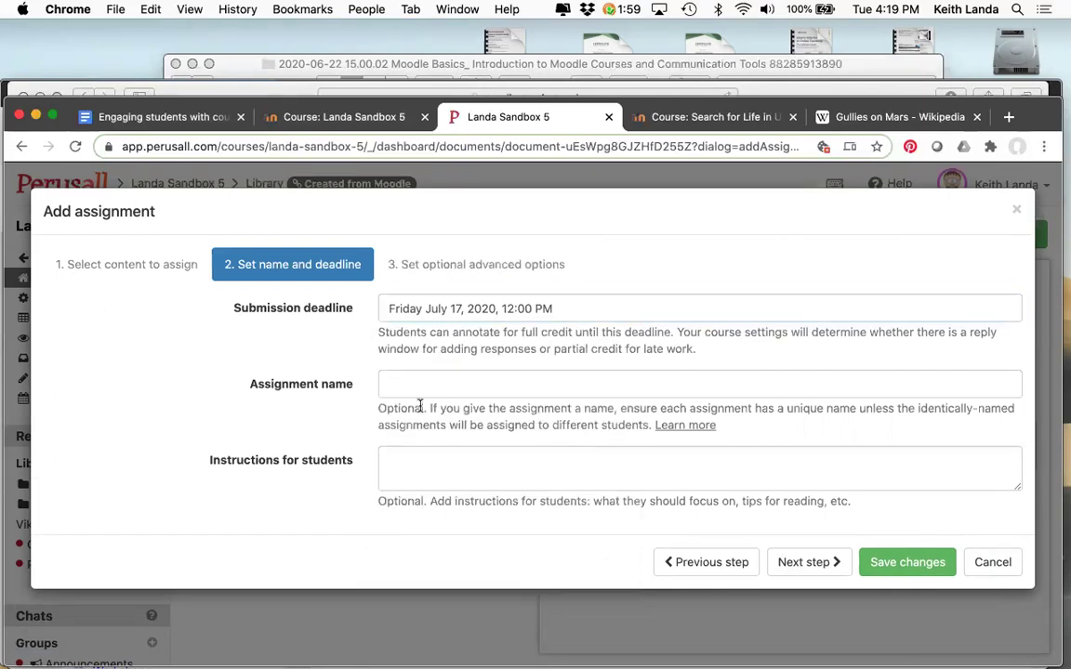
pyautogui.click(454, 391)
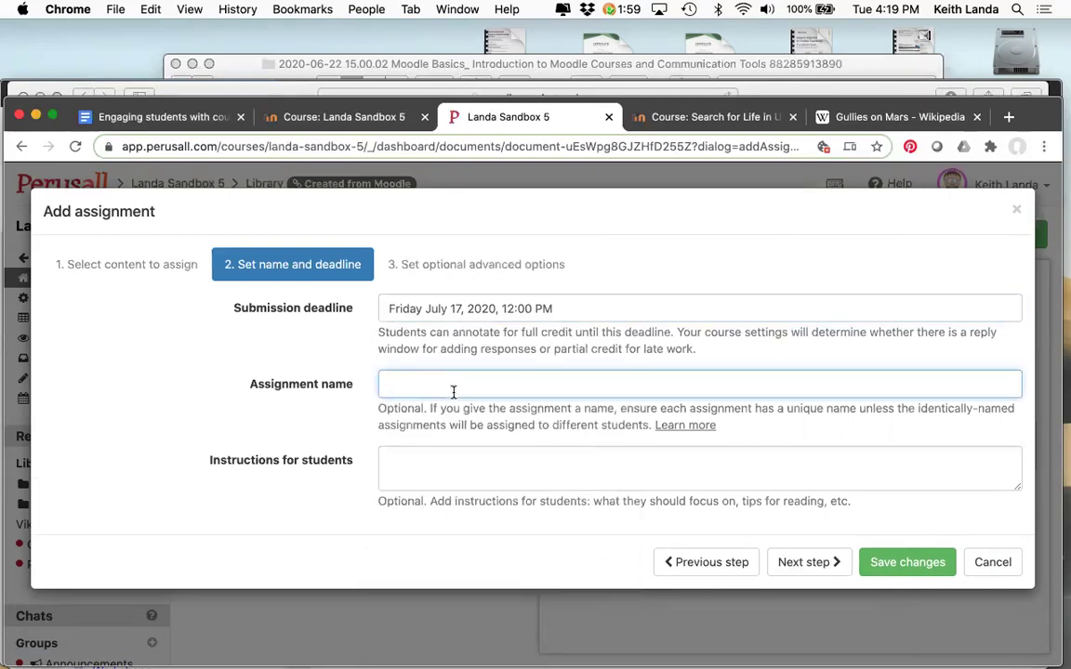
pyautogui.write('A workshop ann')
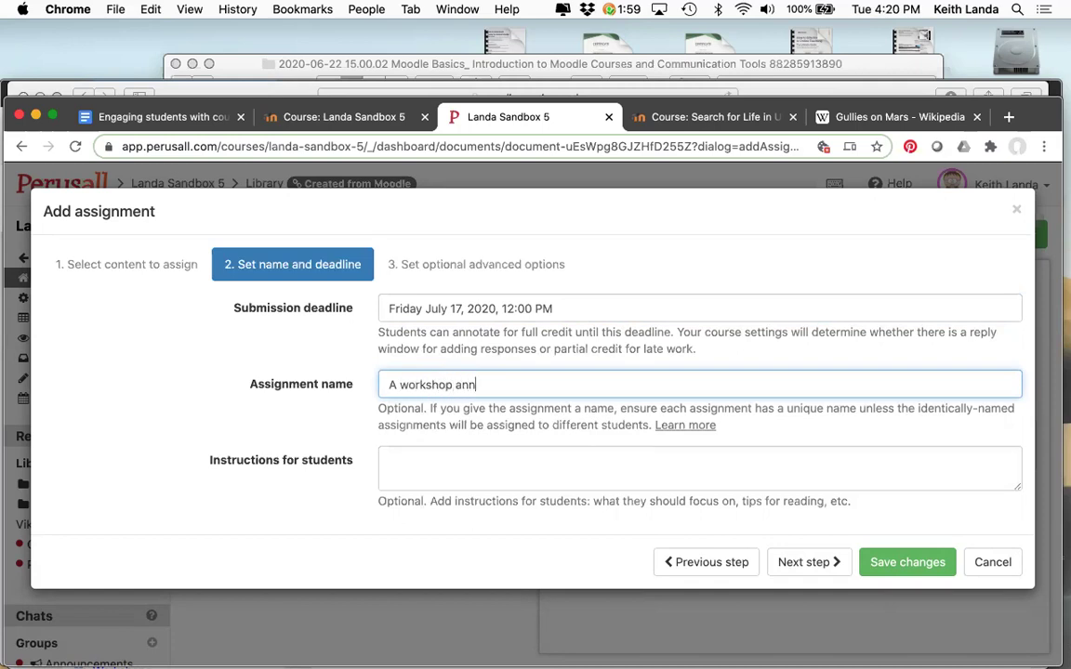
pyautogui.write('otation a')
pyautogui.write('ssignm')
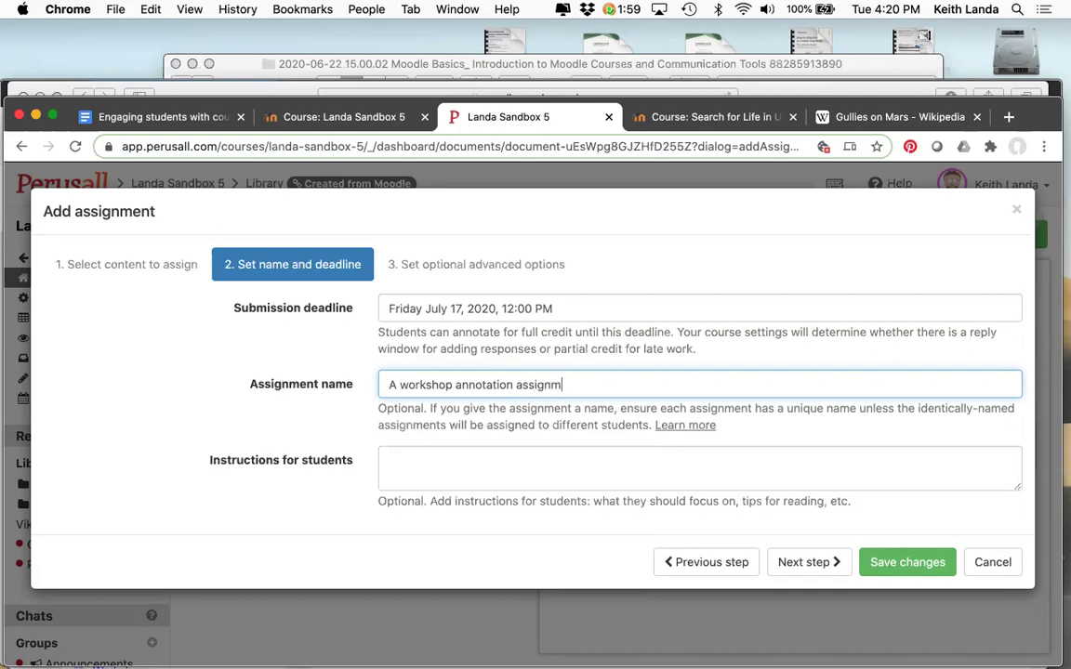
pyautogui.write('ent example')
# Step: Fill the instructions for students with the placeholder text "jfkaj lkf jalfj lkaj fl jalfj lakj lfj alfj lakj fljad lf jal"
pyautogui.click(433, 455)
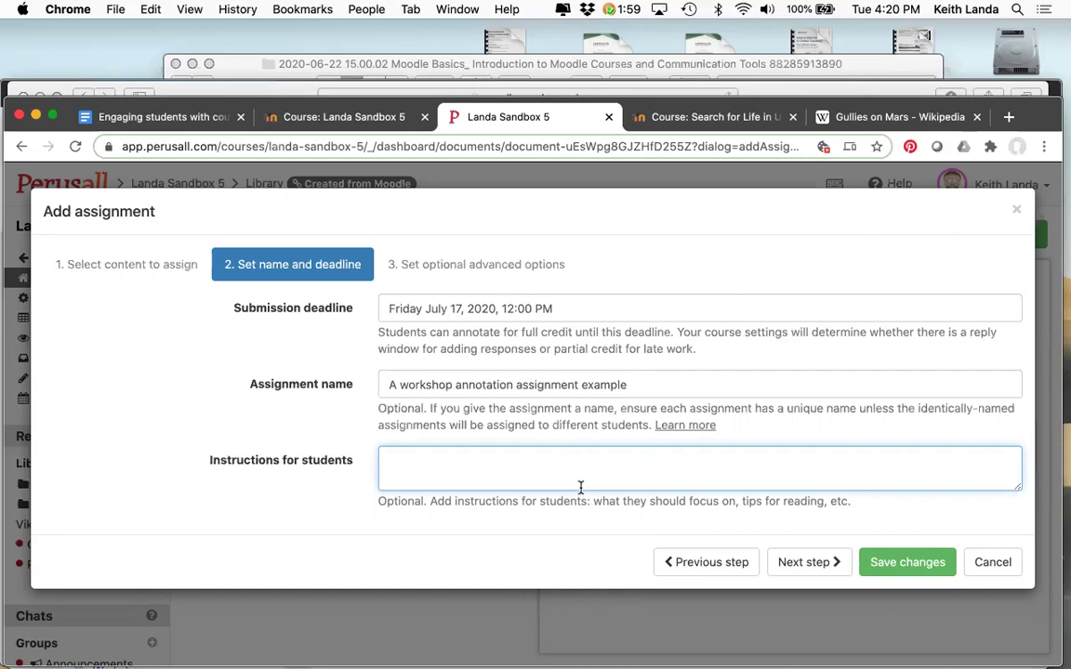
pyautogui.write('jfkaj lkf jalfj lkaj fl')
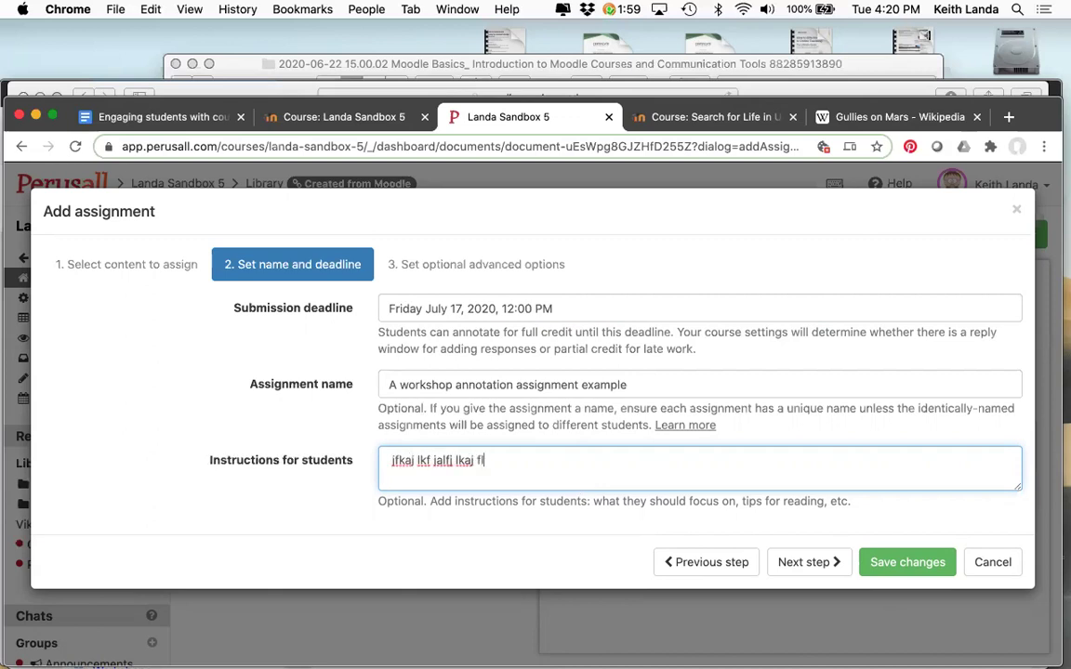
pyautogui.write(' jalfj lakj lfj alfj lakj fljad lf jal')
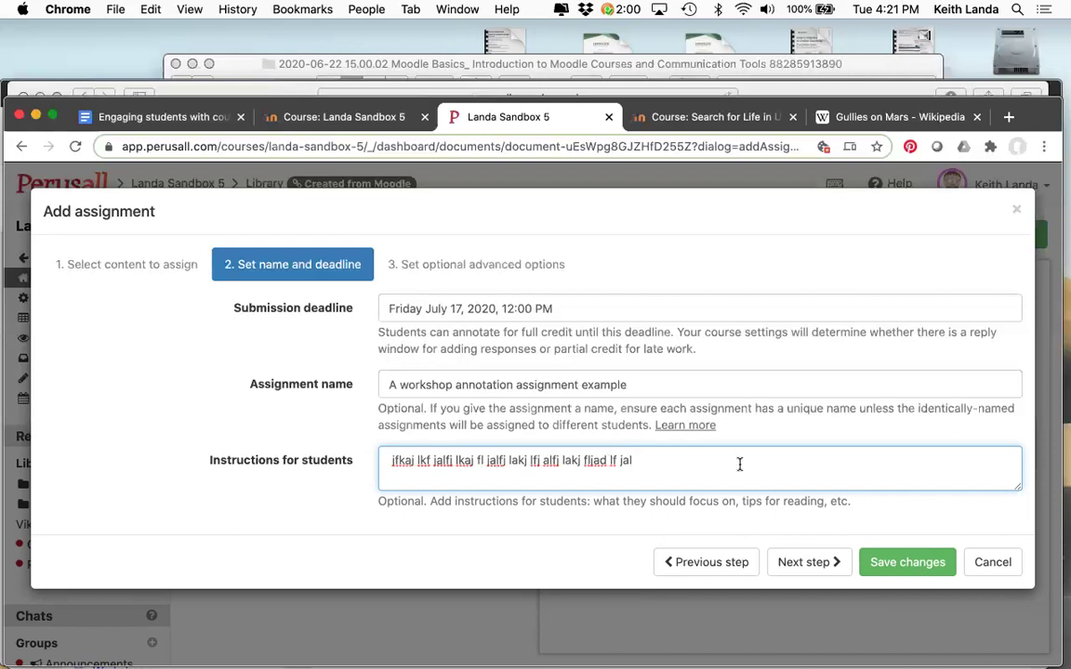
# Step: In the advanced options, set the annotations to grade to 5 and student visibility to start Wednesday July 8, 2020, 12:00 PM
pyautogui.click(809, 562)
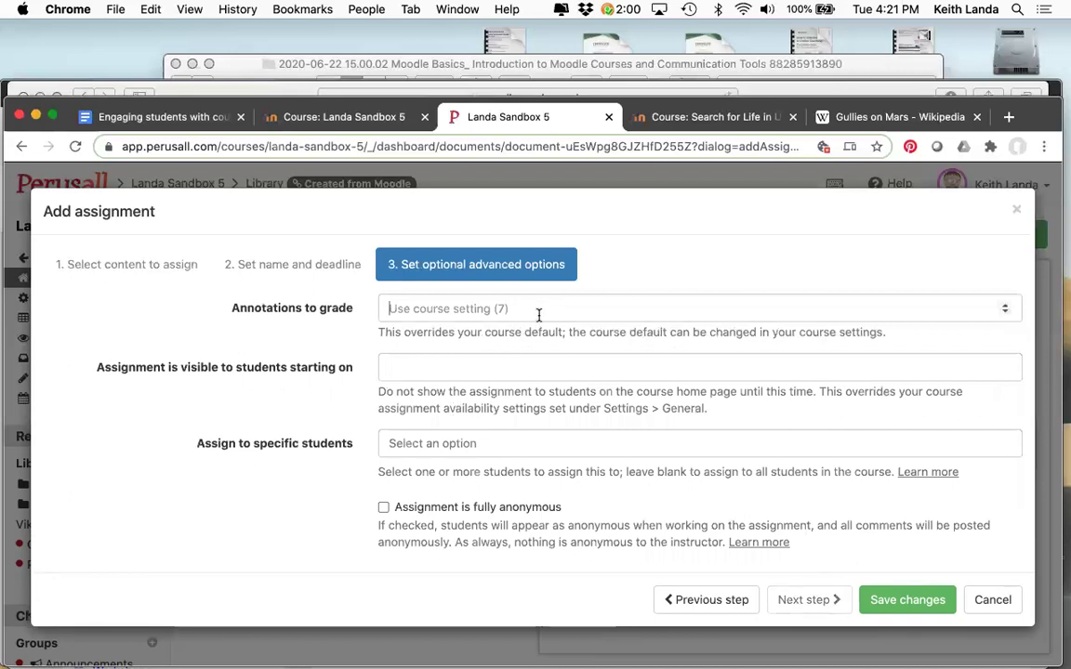
pyautogui.click(1004, 311)
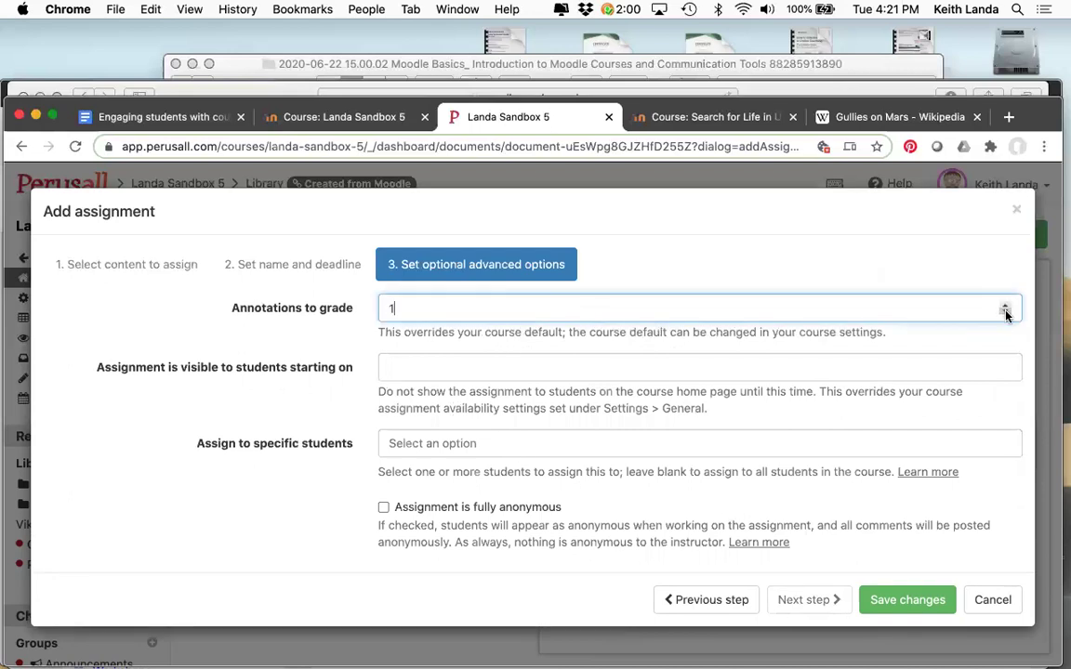
pyautogui.click(1005, 308)
pyautogui.click(1004, 307)
pyautogui.click(1005, 308)
pyautogui.click(1005, 305)
pyautogui.click(453, 369)
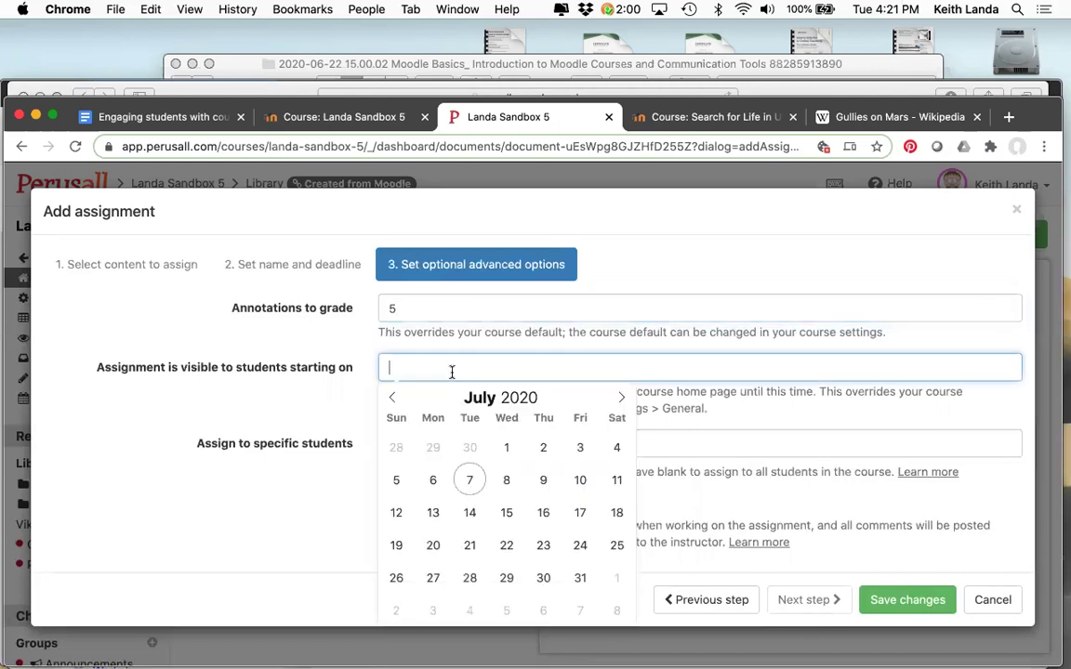
pyautogui.click(503, 479)
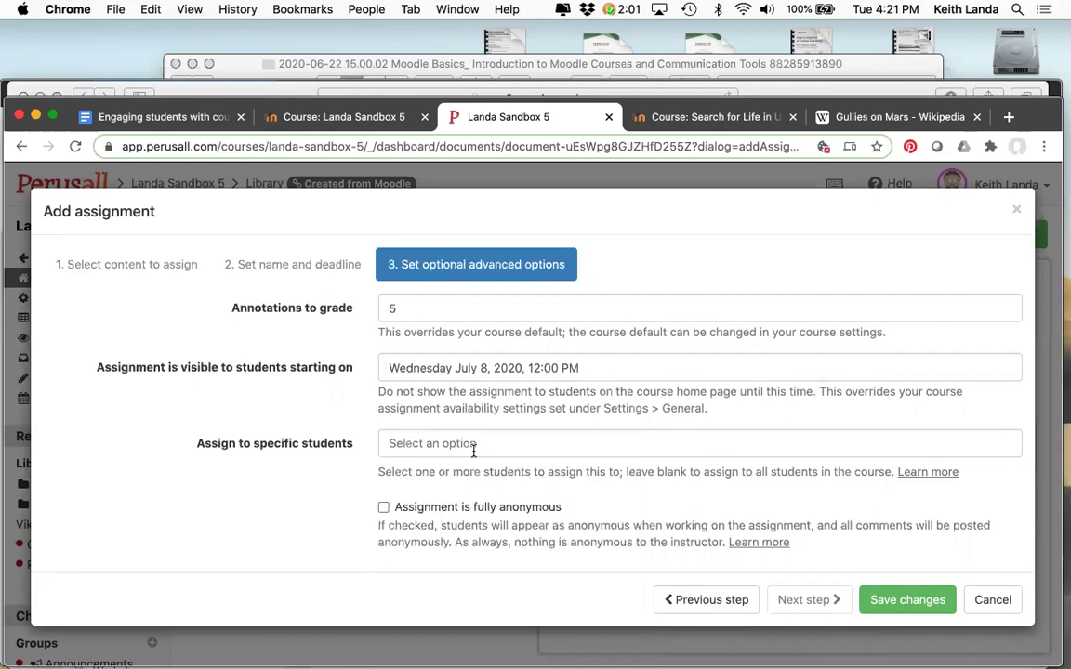
# Step: Check the choices for assigning to specific students without selecting any, and save the assignment
pyautogui.click(473, 450)
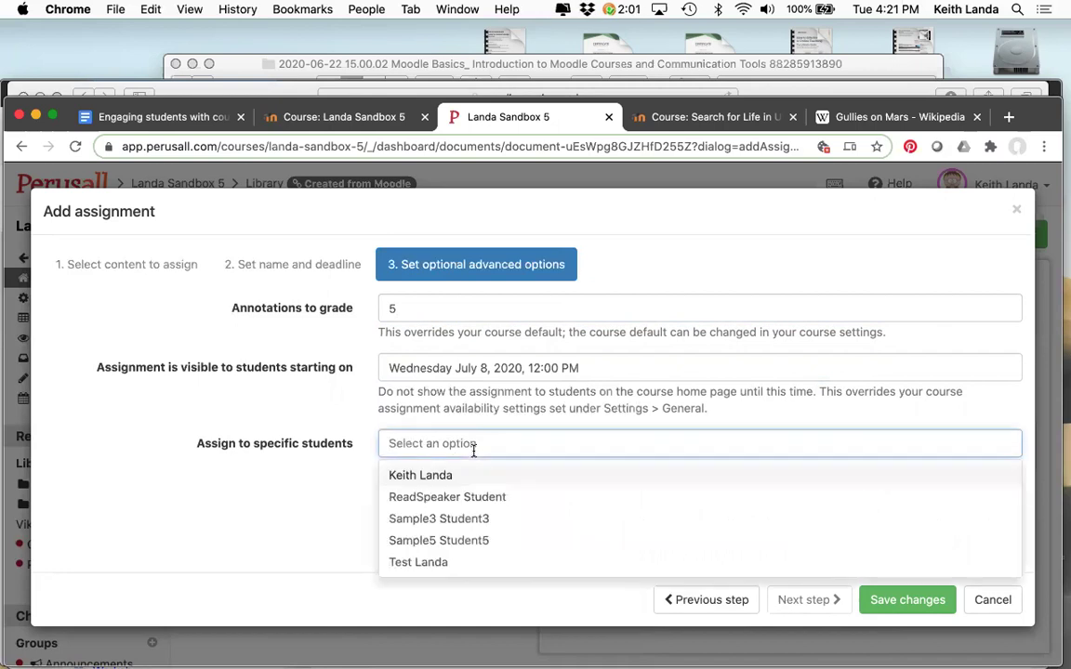
pyautogui.click(313, 506)
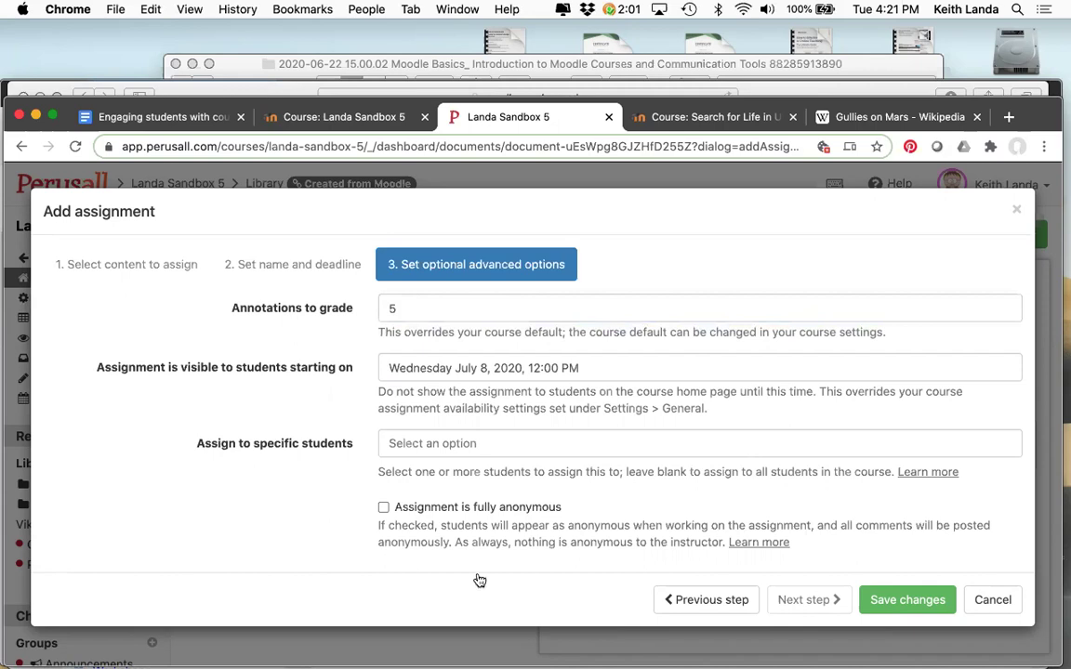
pyautogui.click(900, 600)
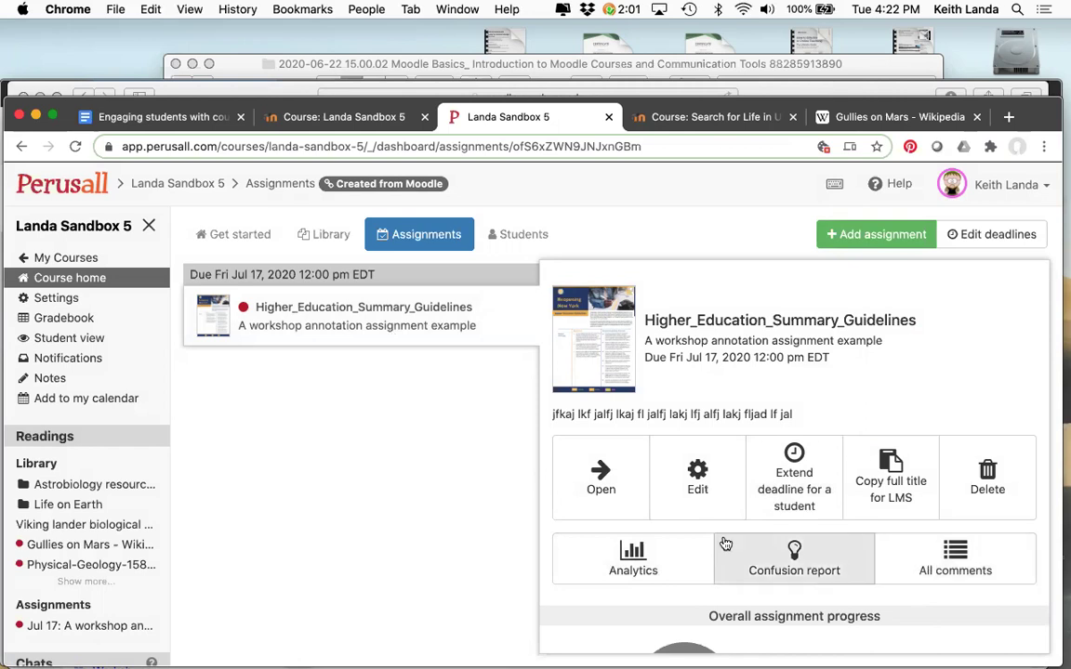
# Step: Copy the assignment's full title for the LMS, close the Perusall page and return to the sandbox course in Moodle
pyautogui.click(894, 495)
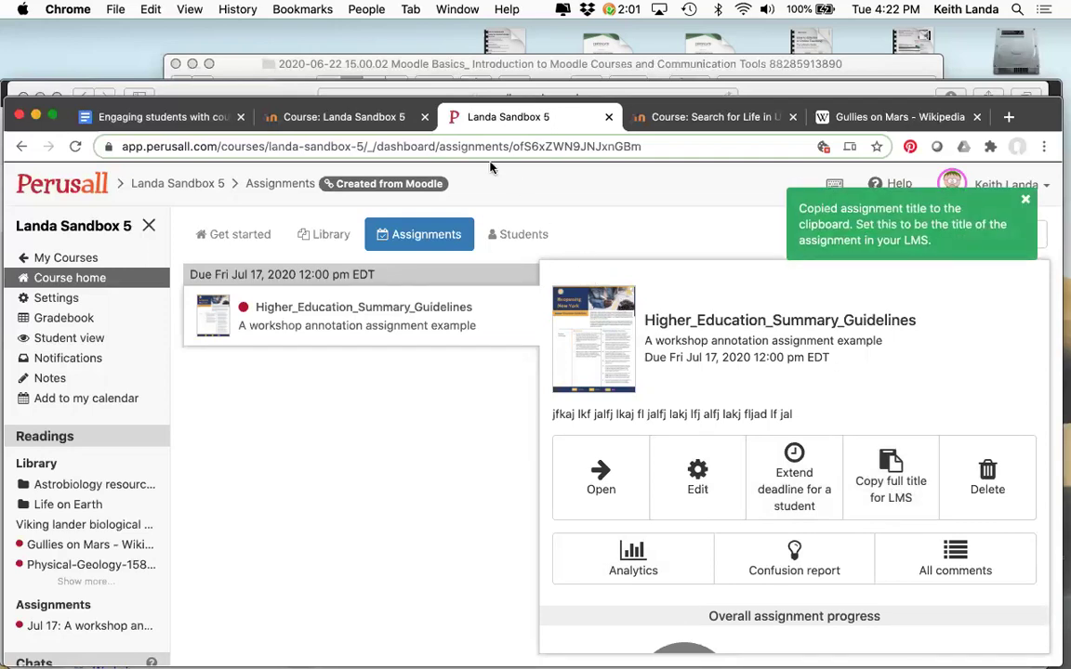
pyautogui.click(354, 118)
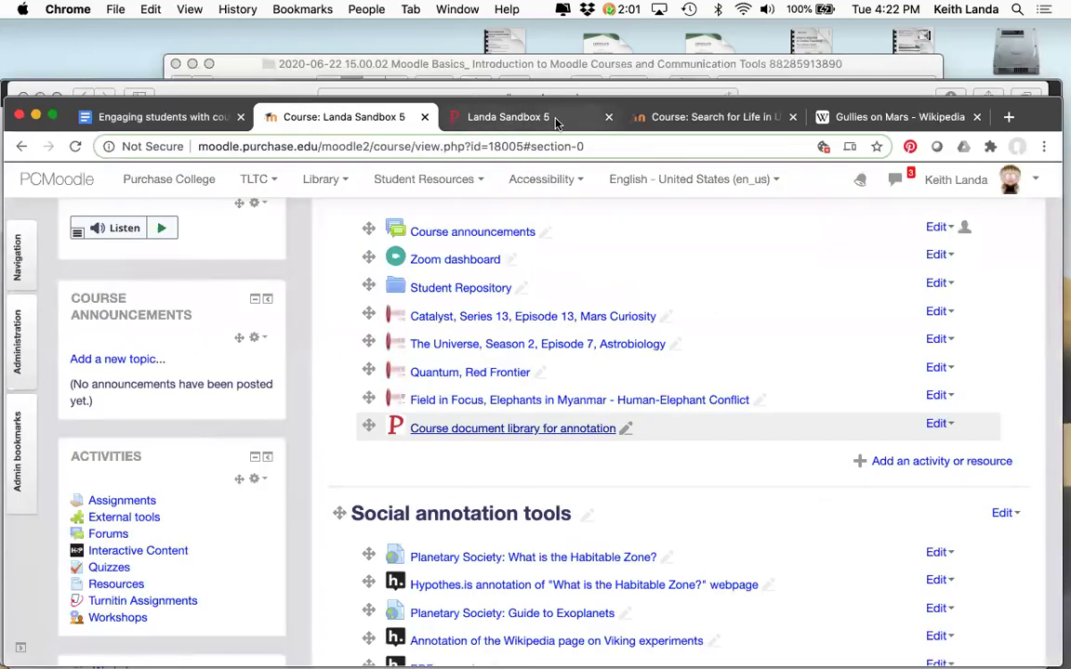
pyautogui.click(590, 119)
pyautogui.click(608, 118)
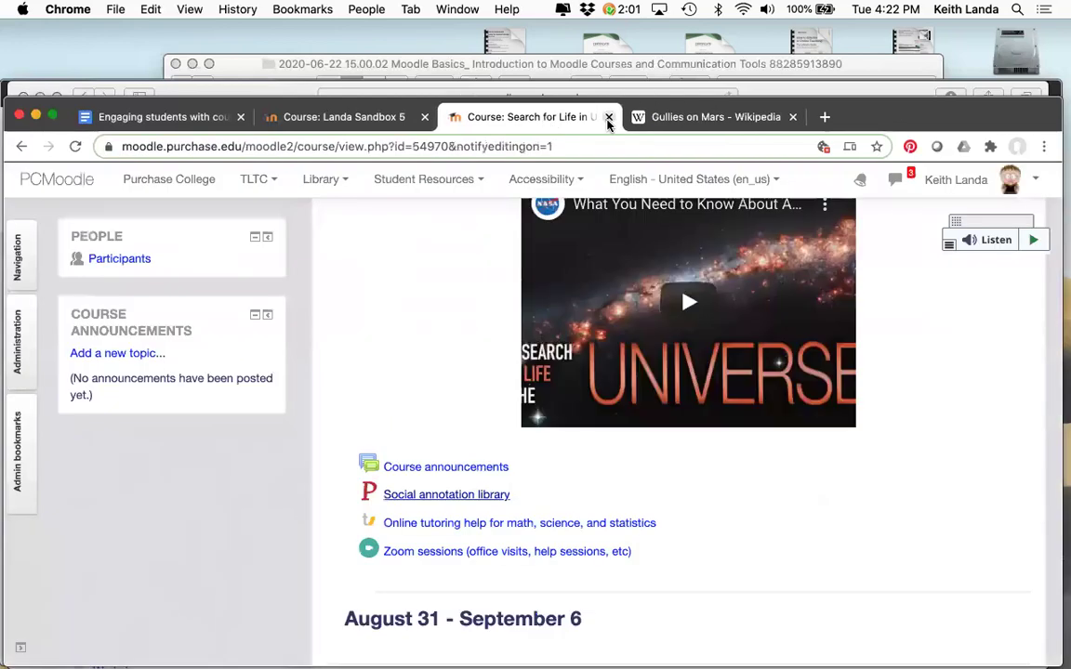
pyautogui.click(351, 118)
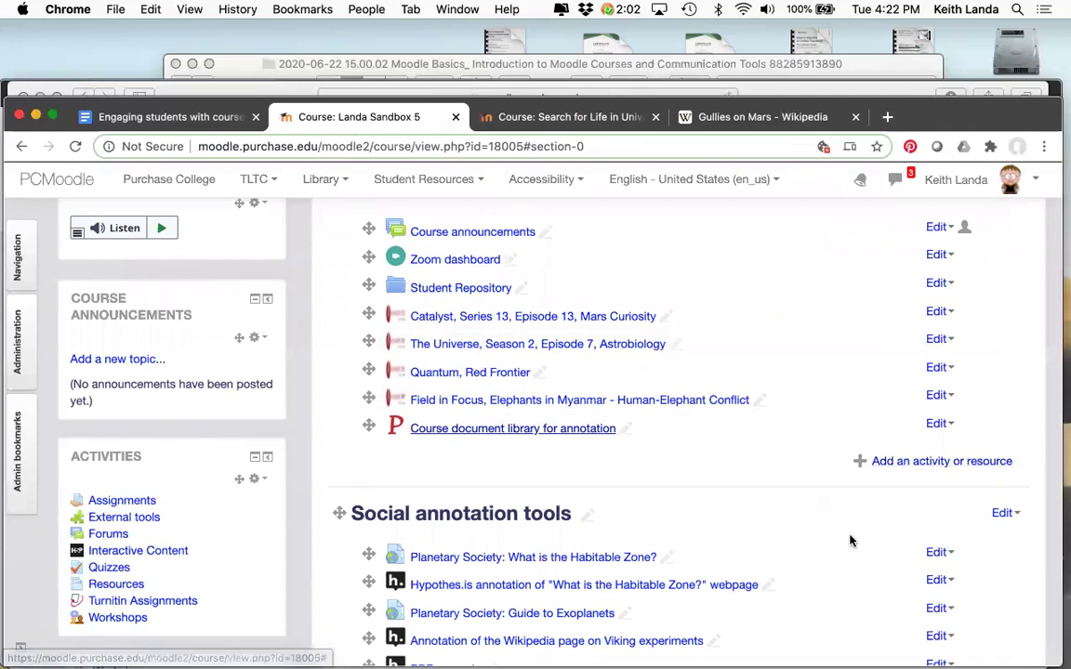
# Step: Start a new Perusall social annotation activity in the Social annotation tools section and paste the copied assignment title as its activity name
pyautogui.scroll(-2, 849, 540)
pyautogui.scroll(-2, 850, 540)
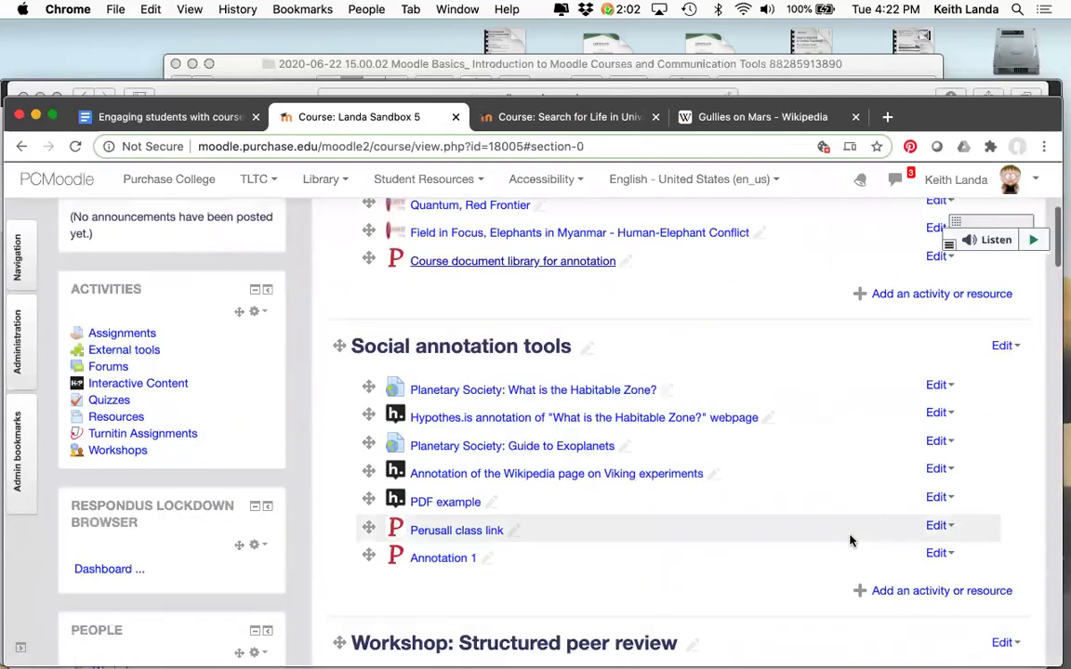
pyautogui.click(906, 591)
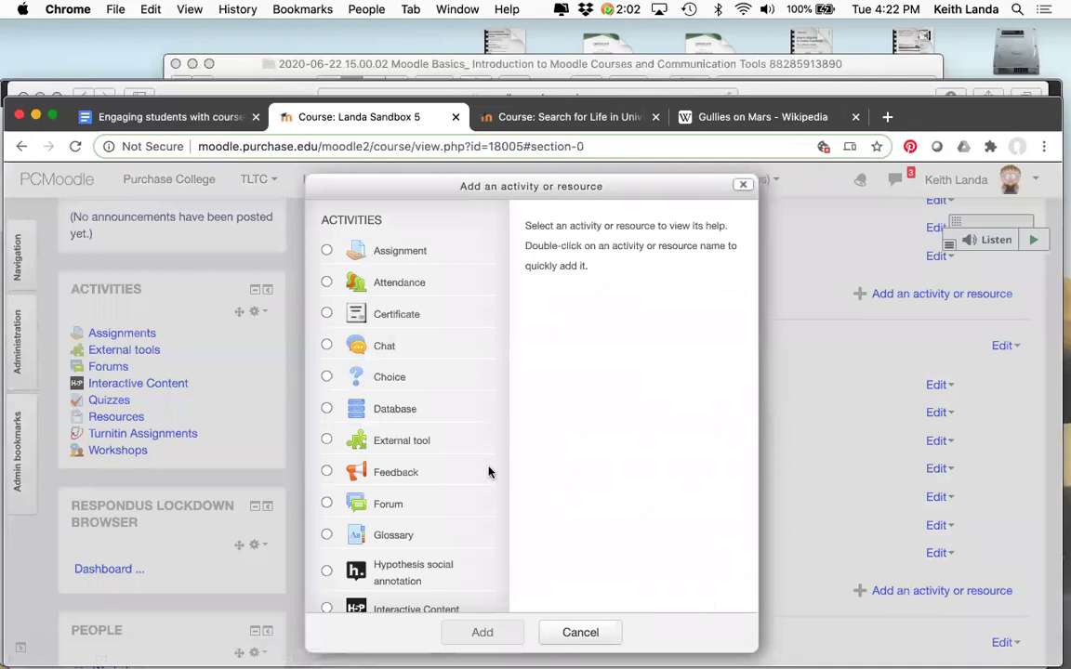
pyautogui.scroll(-5, 411, 485)
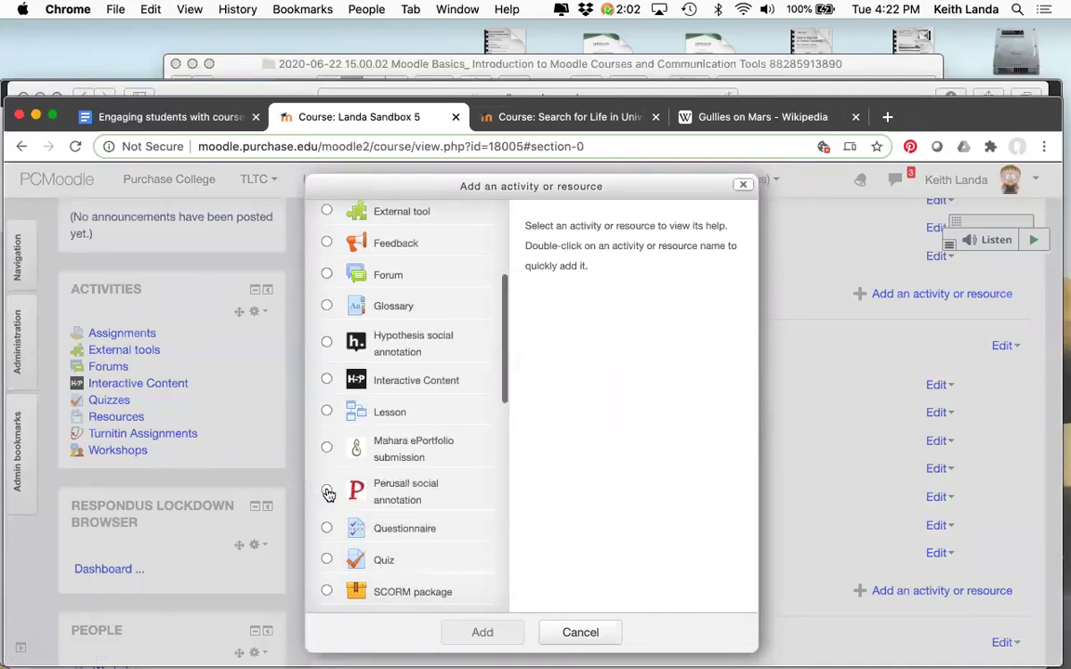
pyautogui.click(327, 492)
pyautogui.click(497, 629)
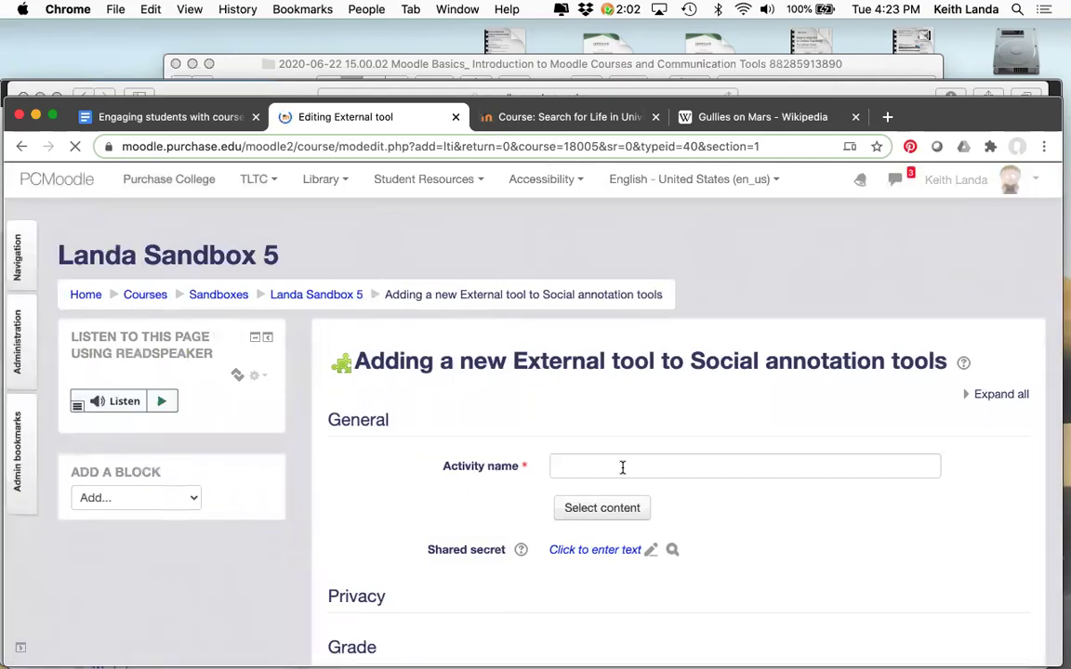
pyautogui.click(623, 467)
pyautogui.press('super+v')
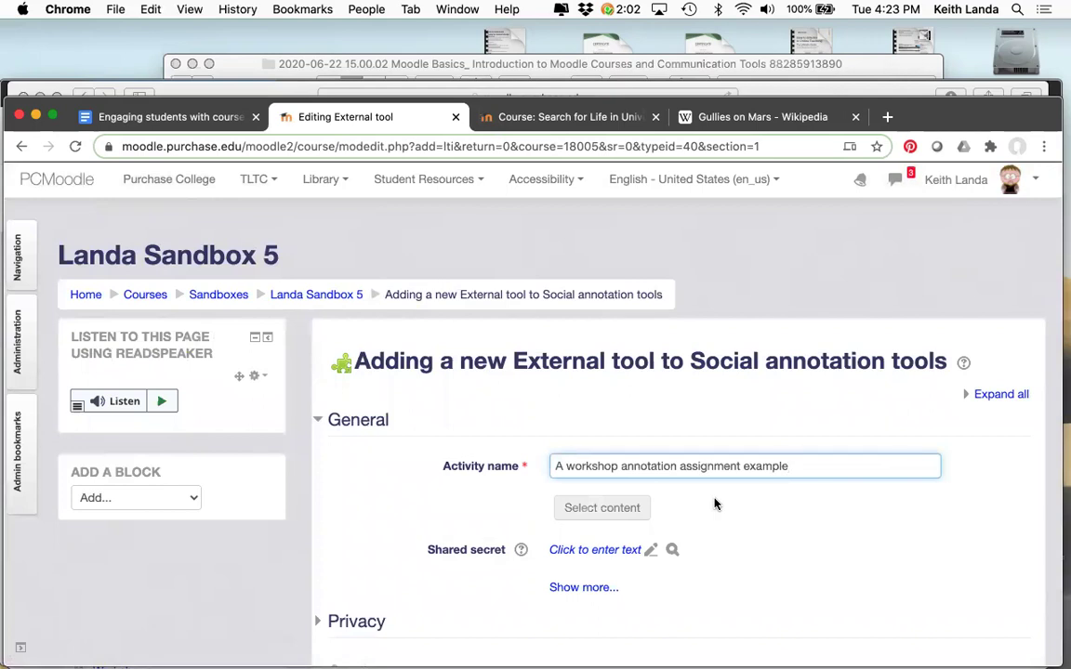
# Step: Review the new activity's privacy settings, keeping grades accepted from the tool, and save it to the Social annotation tools section
pyautogui.scroll(-4, 733, 524)
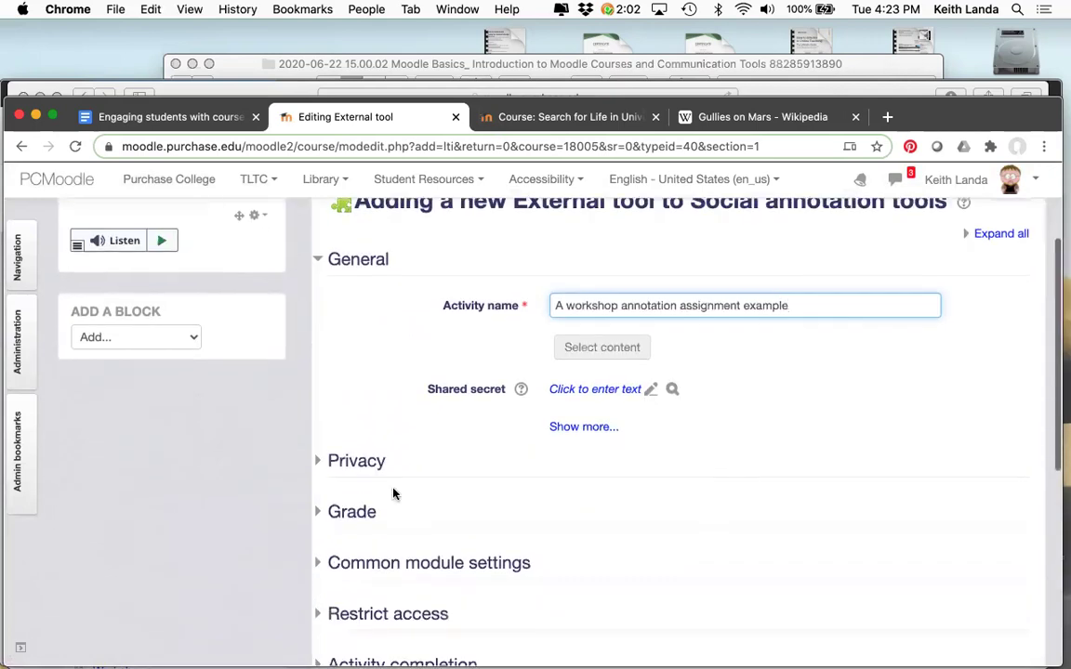
pyautogui.click(376, 462)
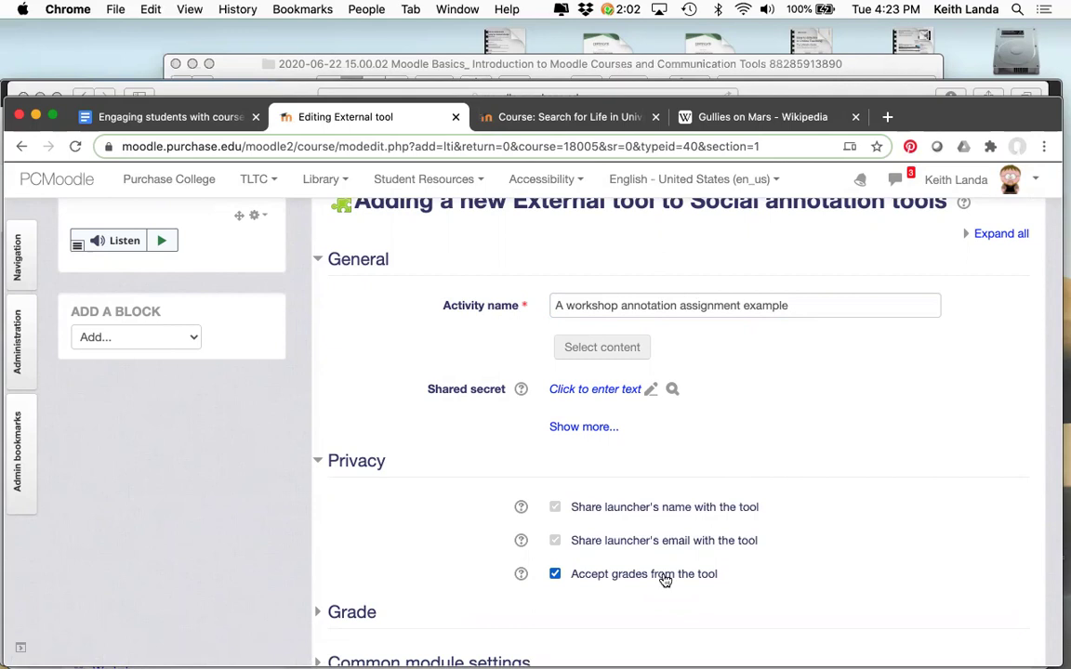
pyautogui.scroll(-8, 665, 580)
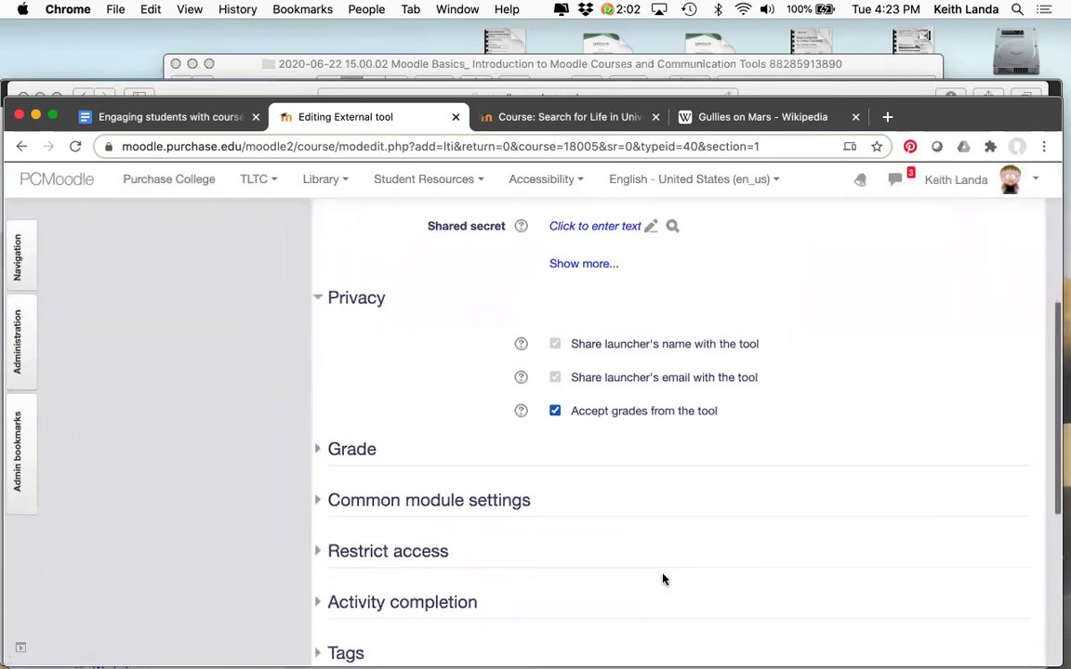
pyautogui.click(638, 527)
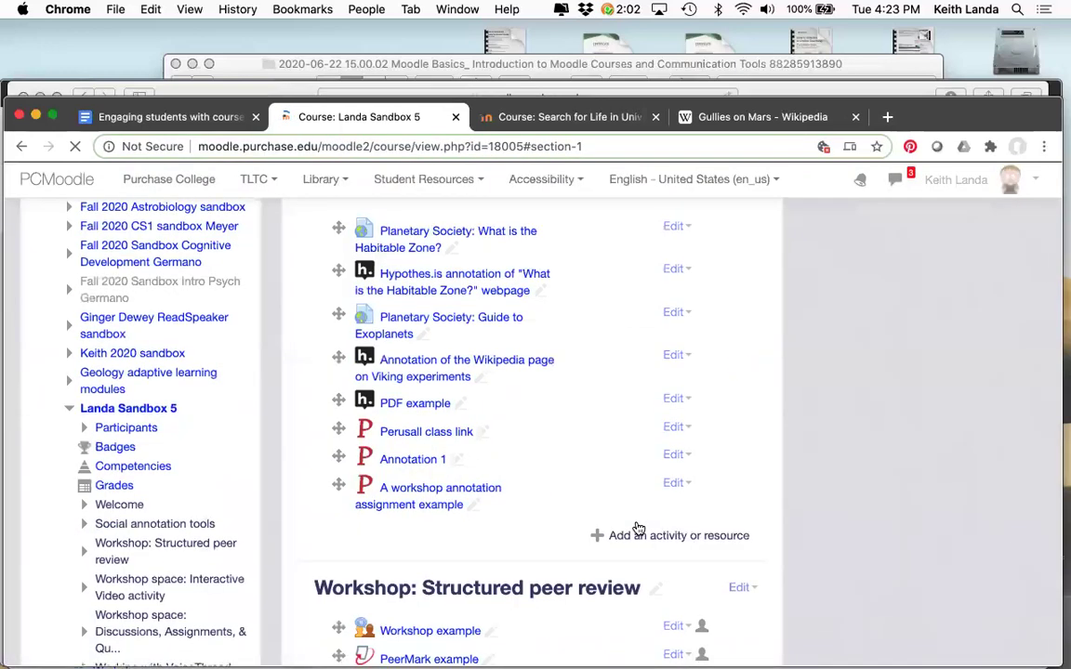
pyautogui.scroll(5, 635, 526)
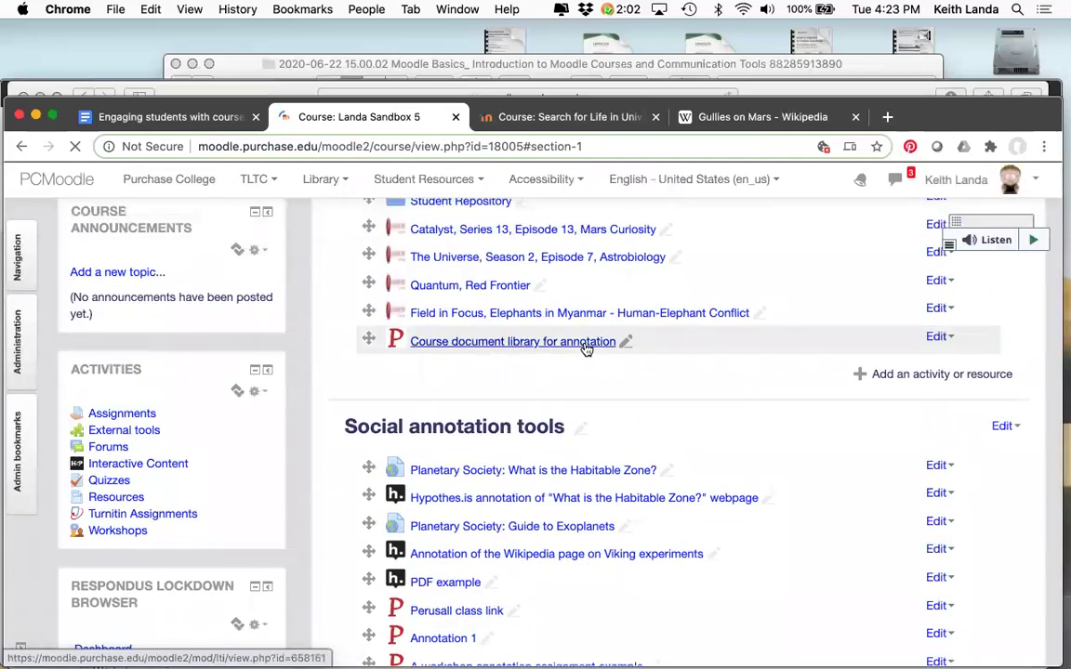
pyautogui.scroll(-5, 554, 346)
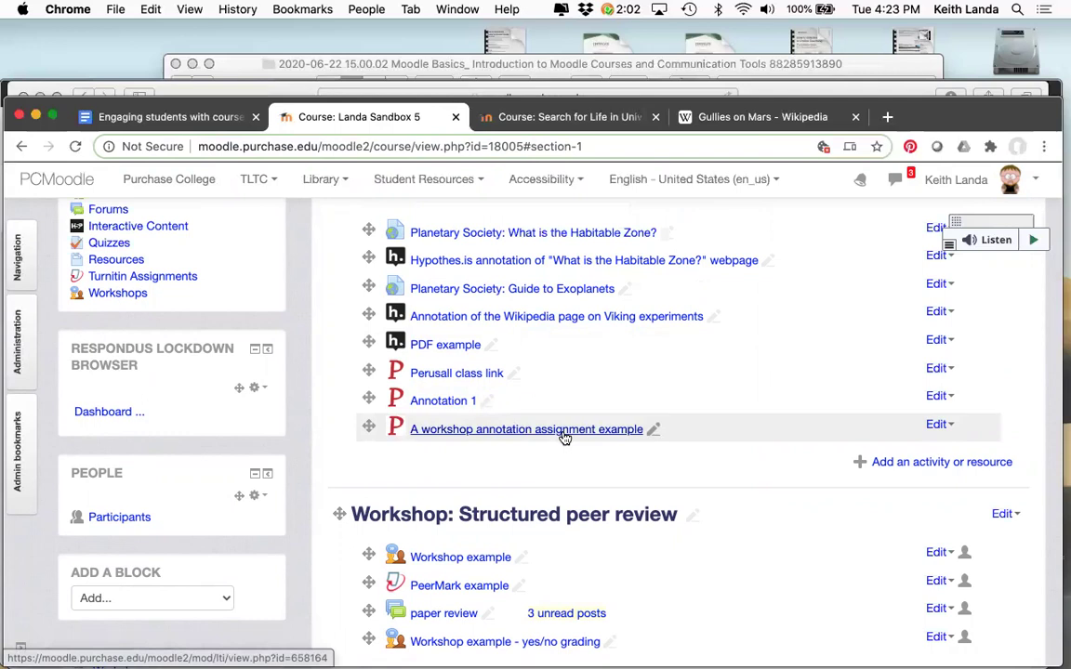
# Step: Switch to the test student's Firefox session, reload the sandbox course and open the Course document library for annotation
pyautogui.press('super+Tab')
pyautogui.press('Tab')
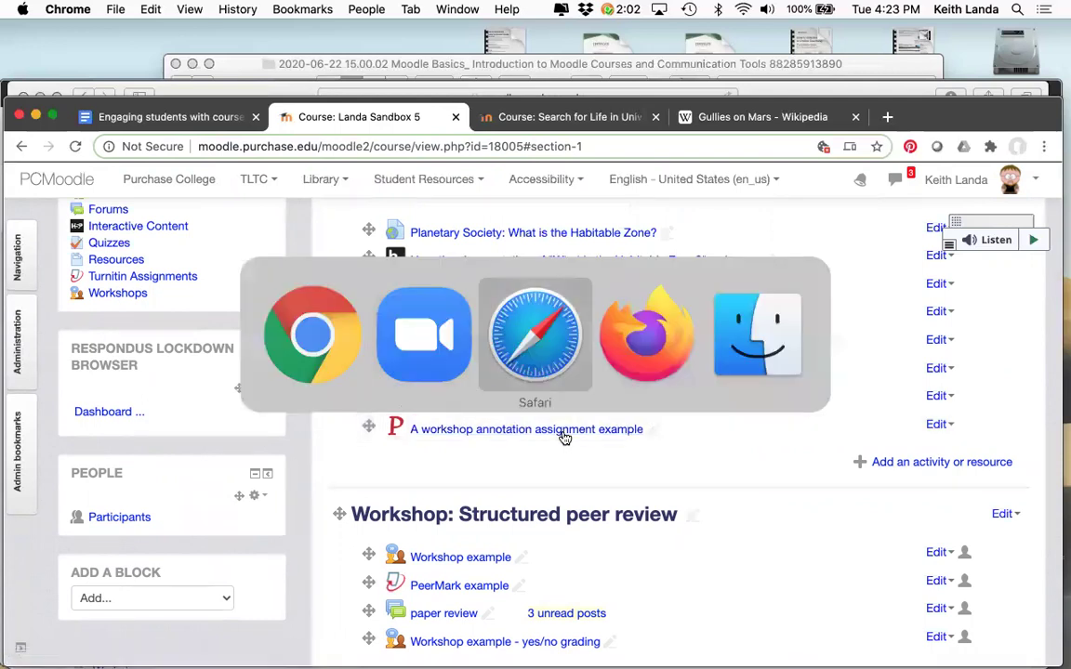
pyautogui.press('Tab')
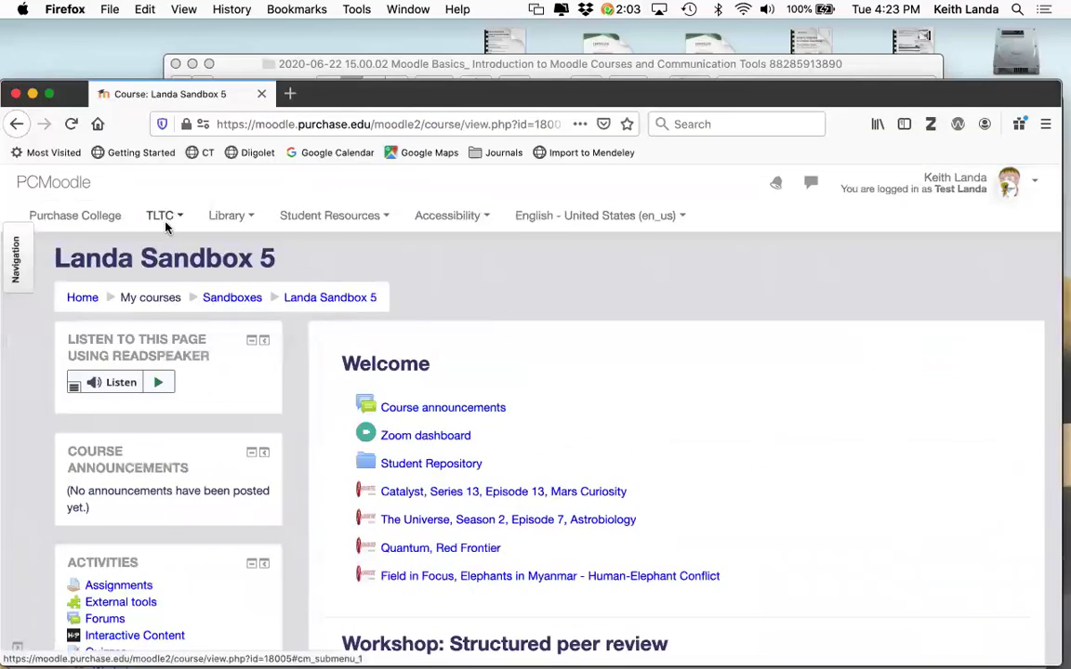
pyautogui.click(73, 125)
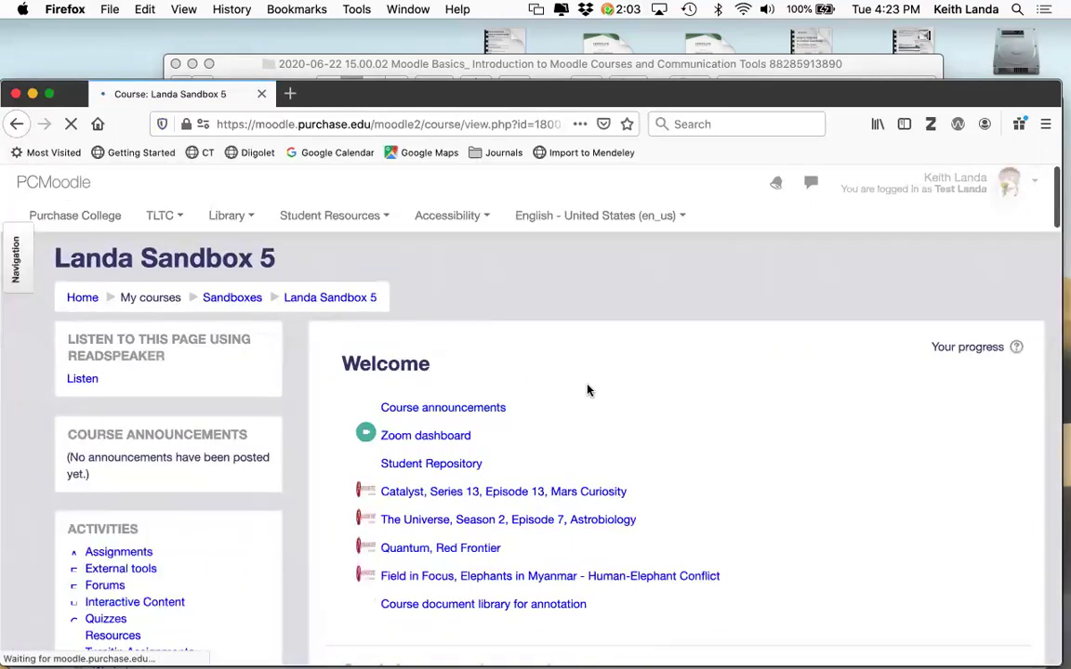
pyautogui.scroll(-3, 599, 409)
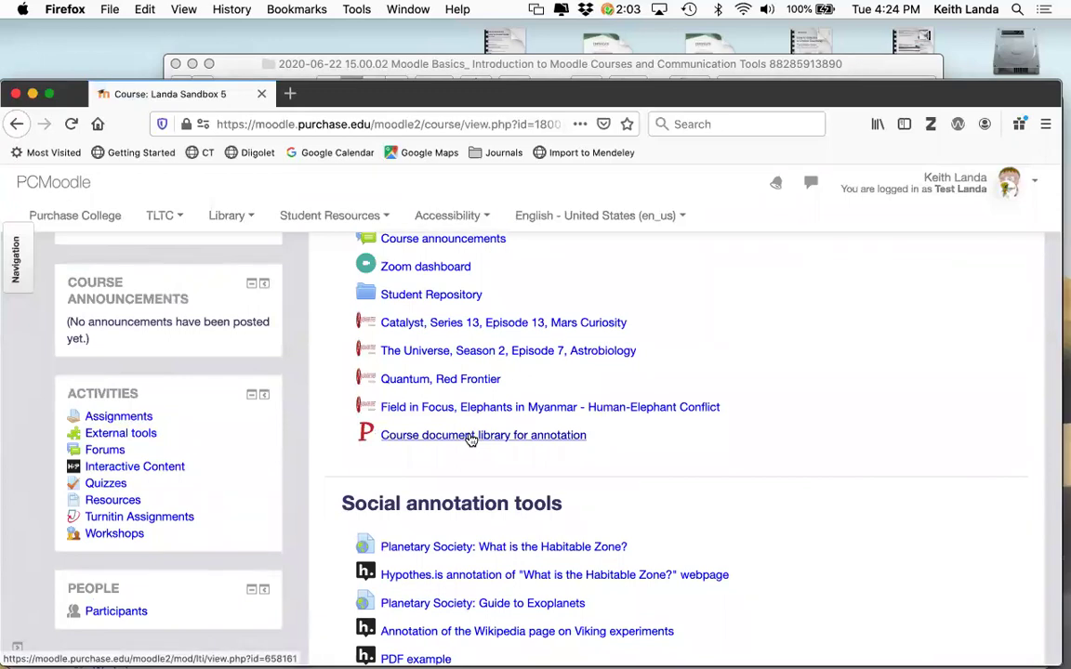
pyautogui.click(470, 435)
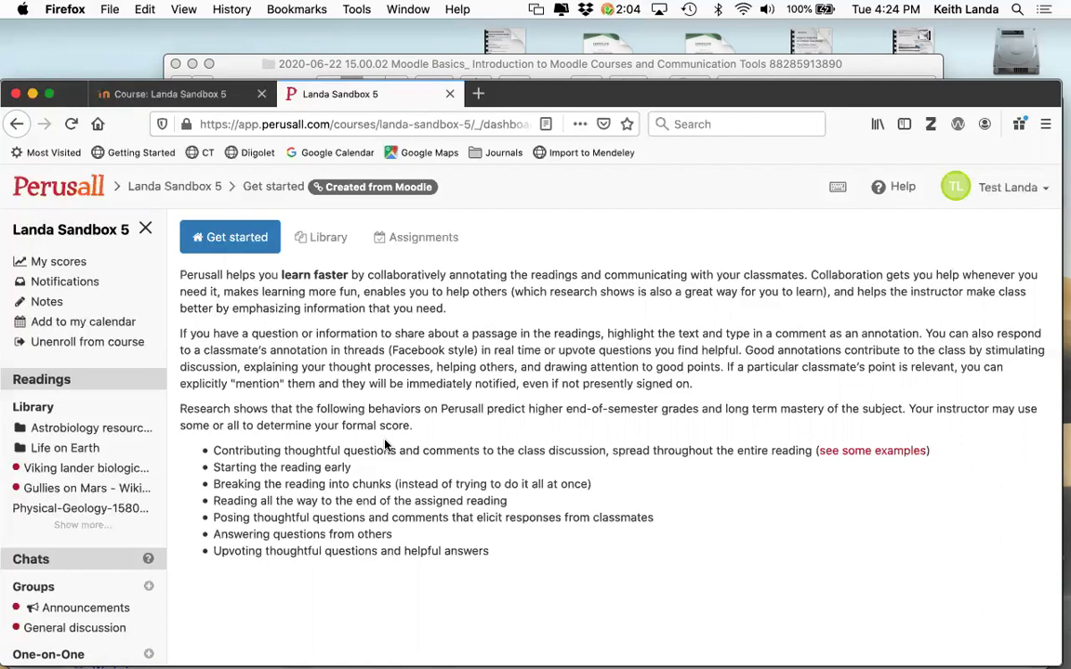
# Step: Check the student's view of the Perusall library and assignments, and close the Perusall page
pyautogui.click(325, 239)
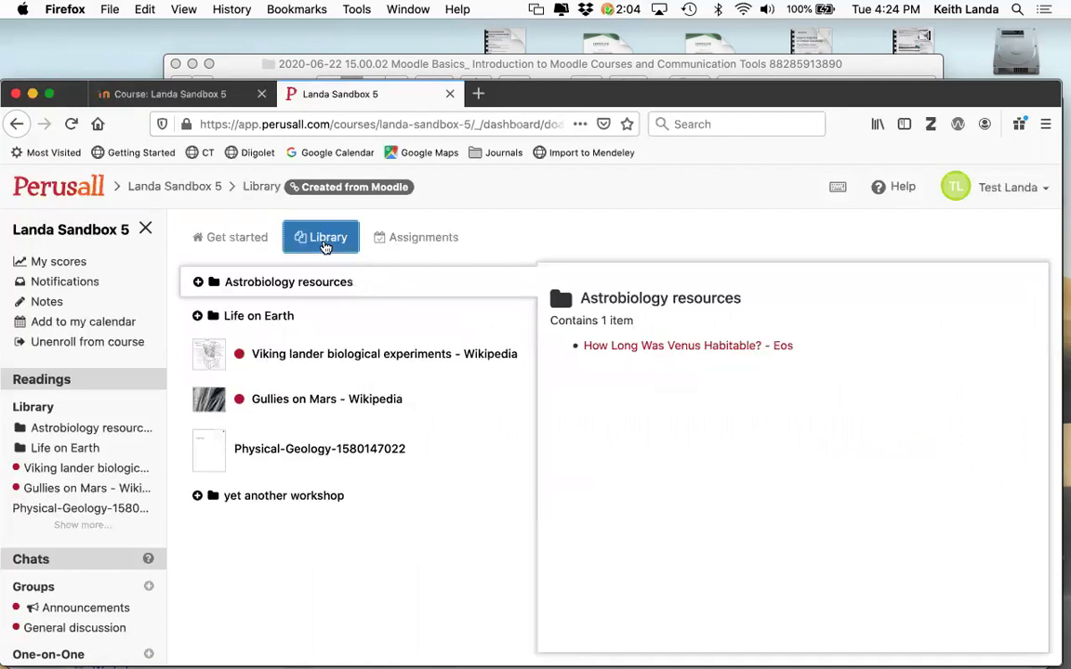
pyautogui.click(416, 247)
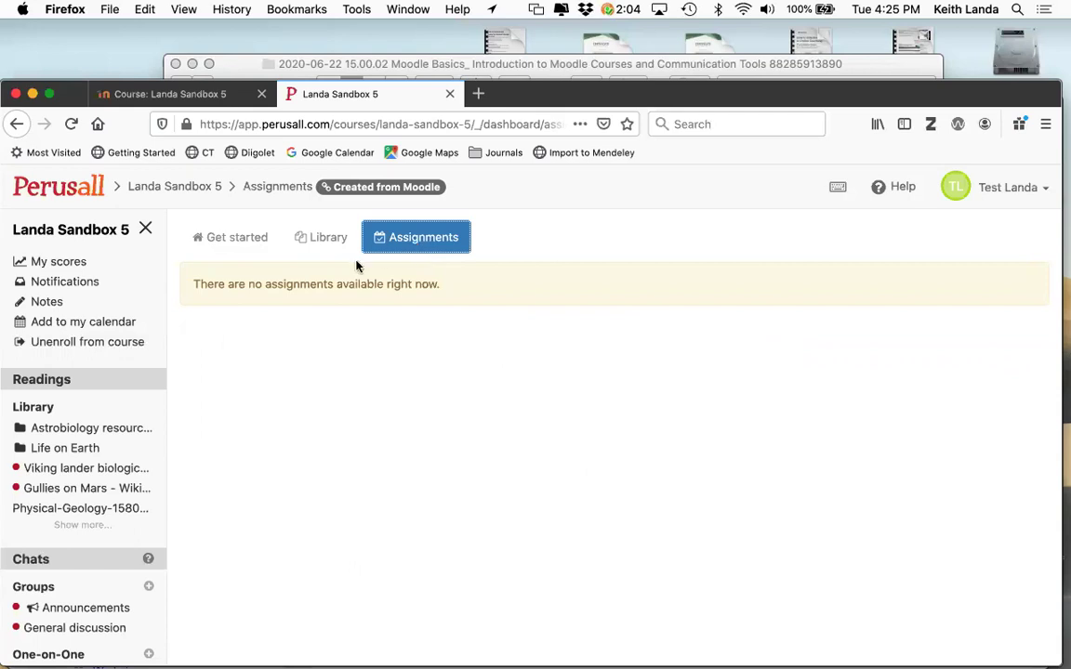
pyautogui.click(450, 93)
# Step: Switch back to the instructor's Chrome session, open the workshop annotation assignment activity and go to its Perusall course home
pyautogui.press('super+Tab')
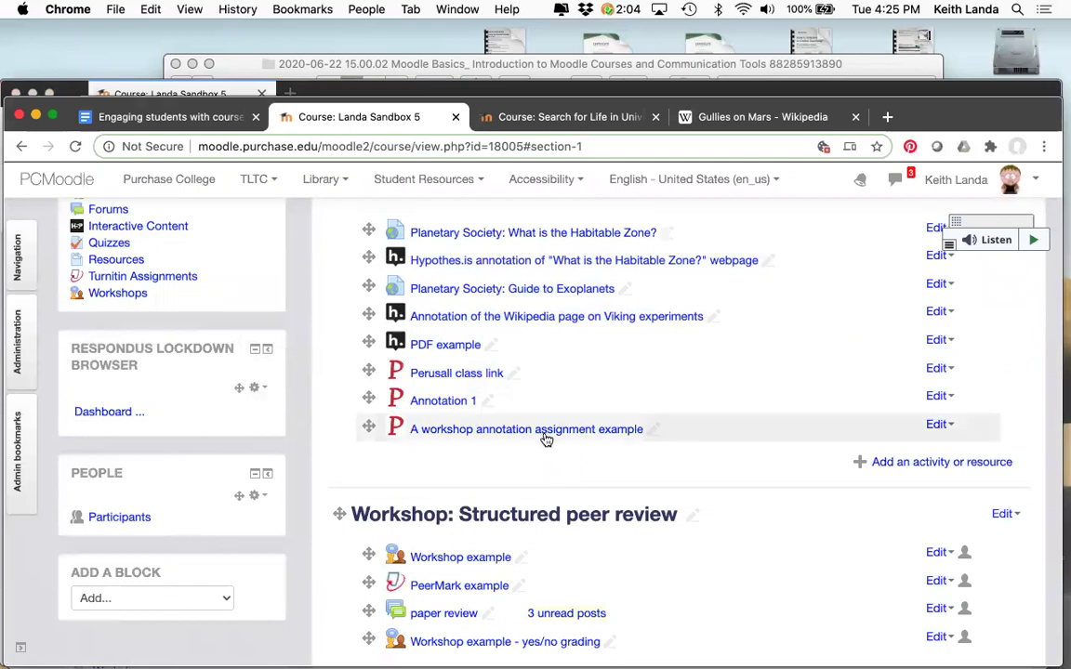
pyautogui.click(547, 429)
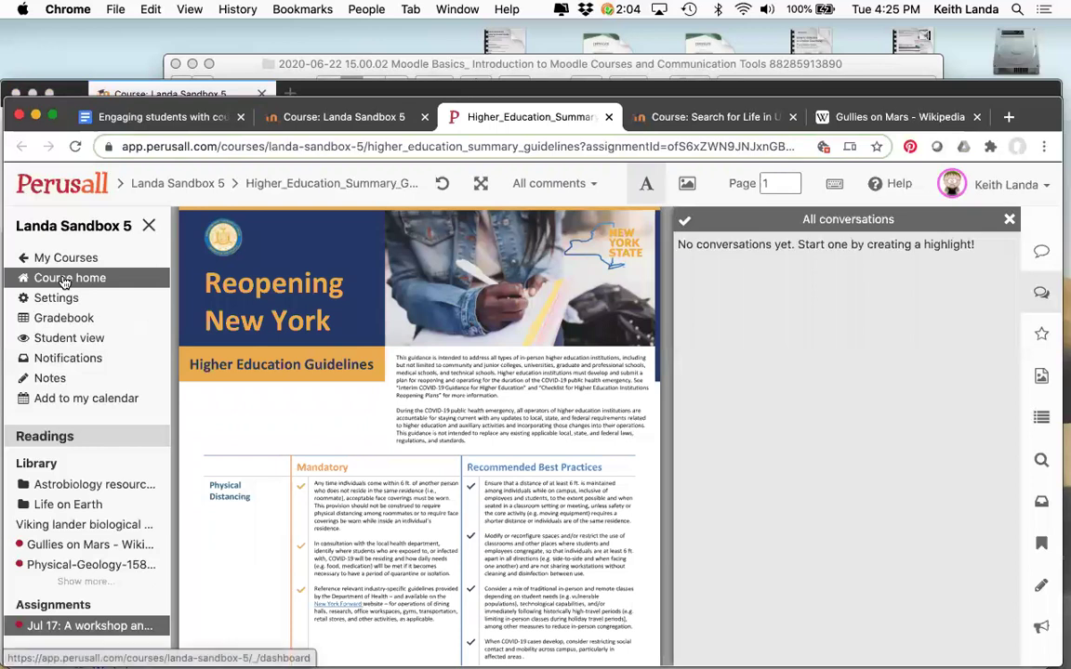
pyautogui.click(103, 278)
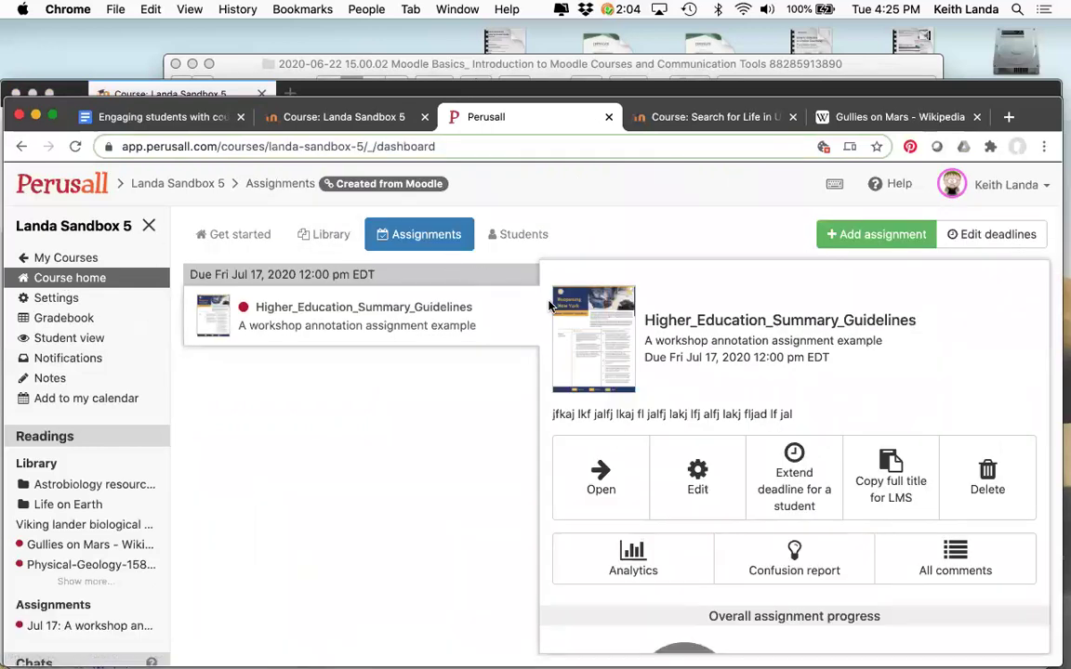
# Step: Edit the assignment's advanced options so it is visible to students starting Monday July 6, 2020, 12:00 PM, and save the changes
pyautogui.click(693, 484)
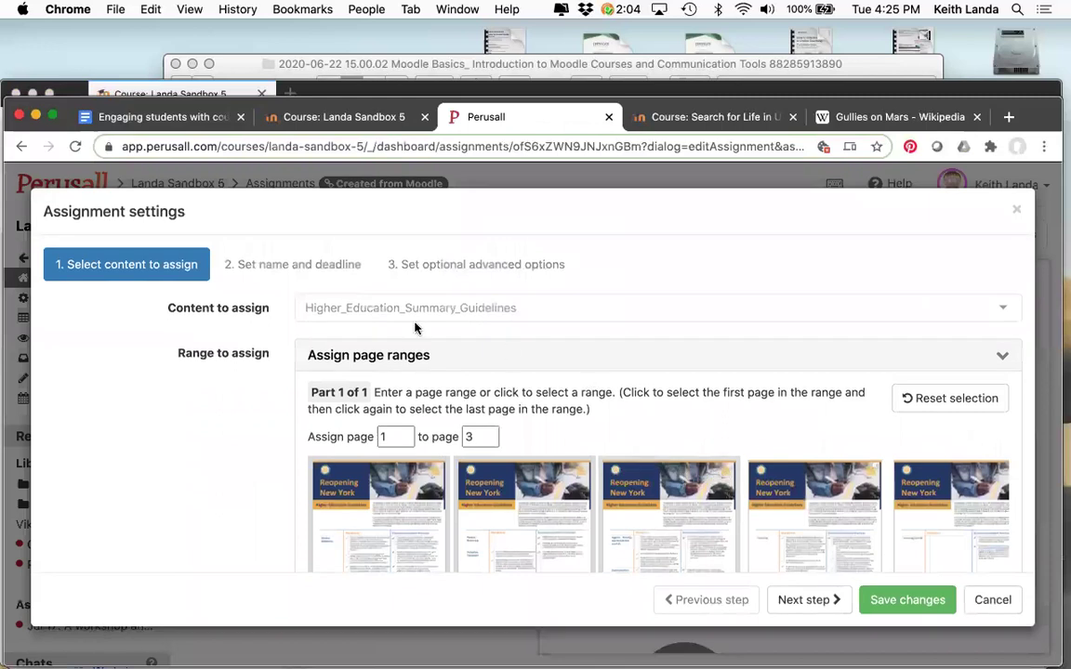
pyautogui.click(445, 270)
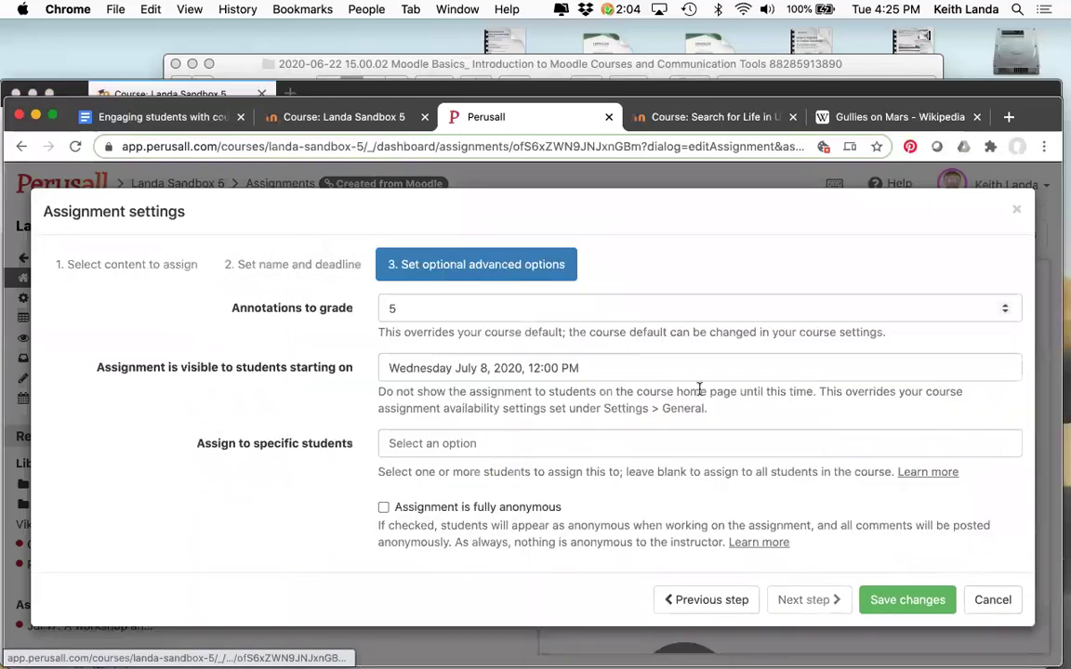
pyautogui.click(758, 374)
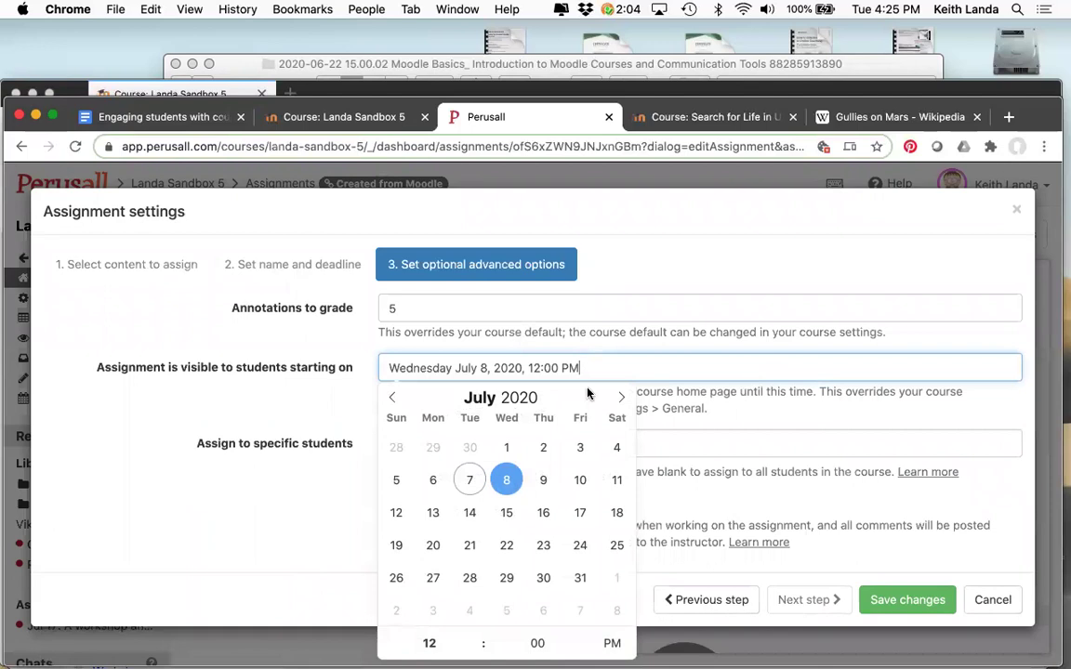
pyautogui.click(432, 482)
pyautogui.click(851, 515)
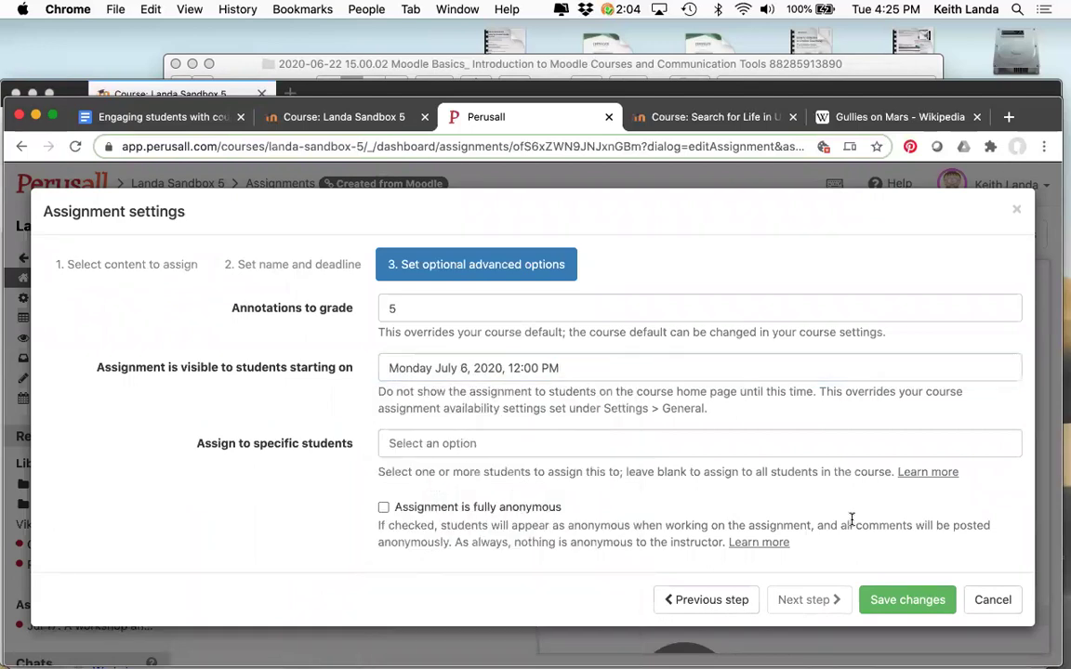
pyautogui.click(909, 601)
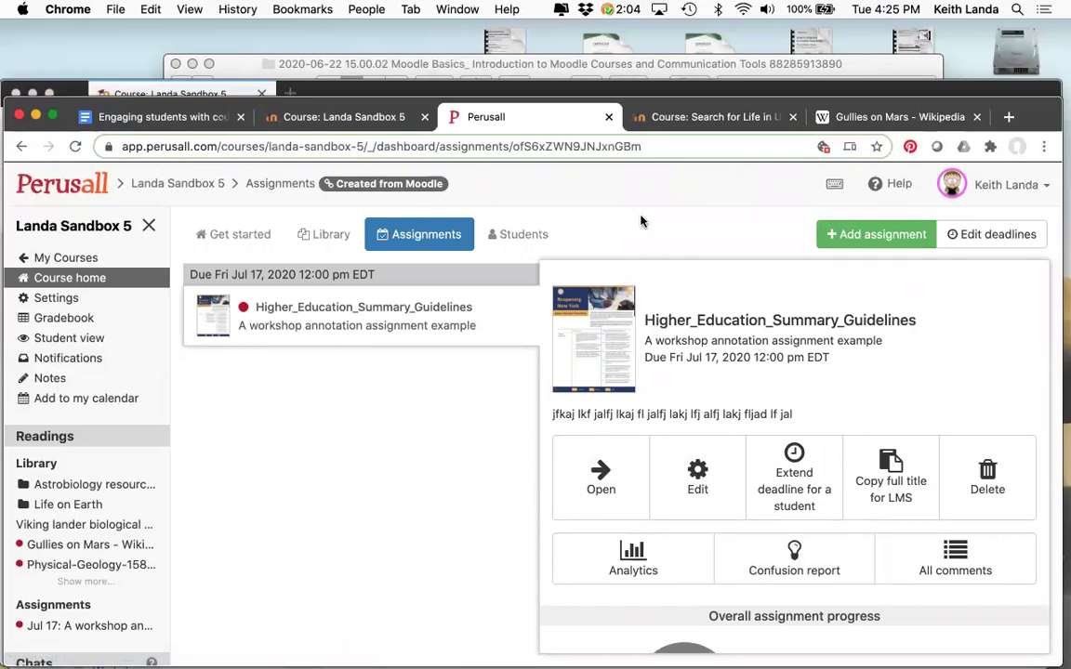
# Step: Return to the student's Firefox session and open "A workshop annotation assignment example" from the Social annotation tools section
pyautogui.press('super+Tab')
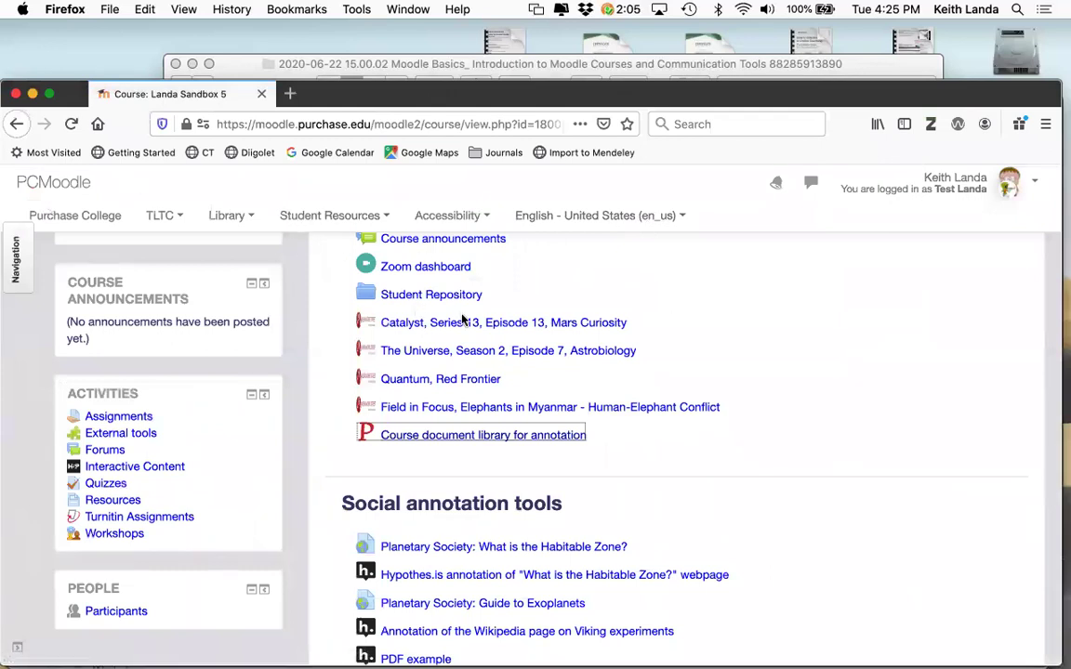
pyautogui.scroll(-3, 573, 375)
pyautogui.scroll(-2, 573, 374)
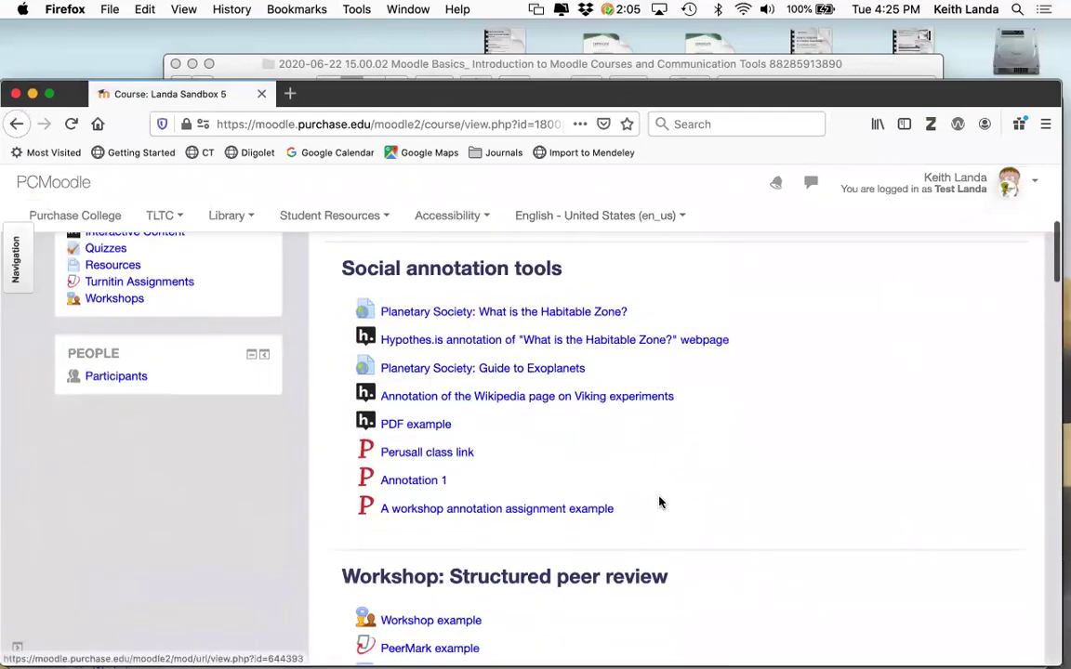
pyautogui.click(507, 510)
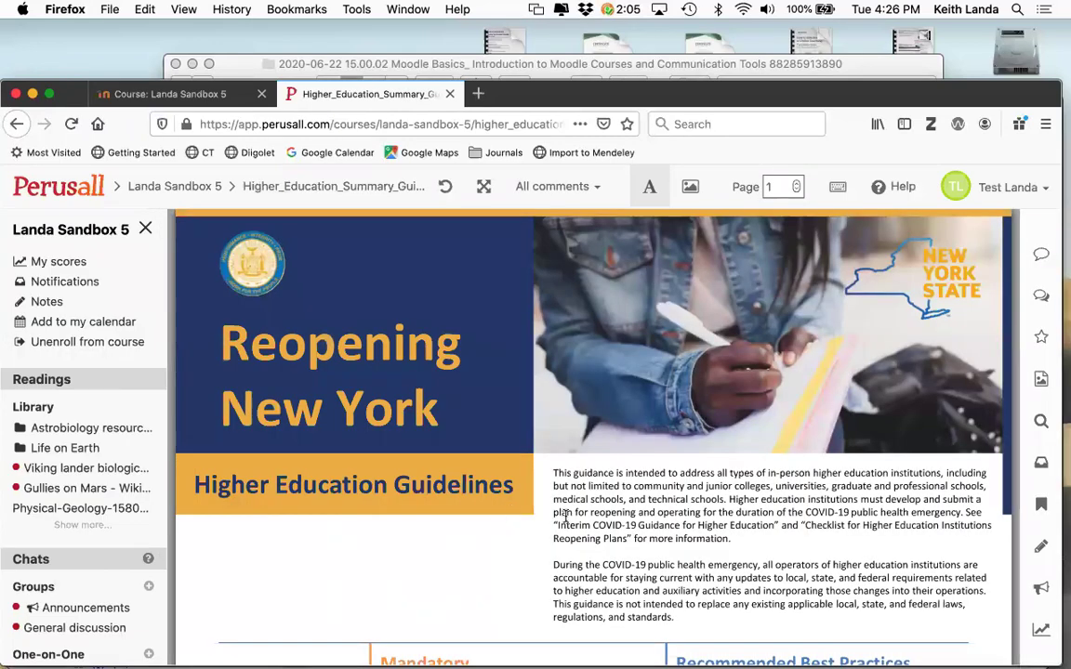
pyautogui.scroll(-2, 651, 473)
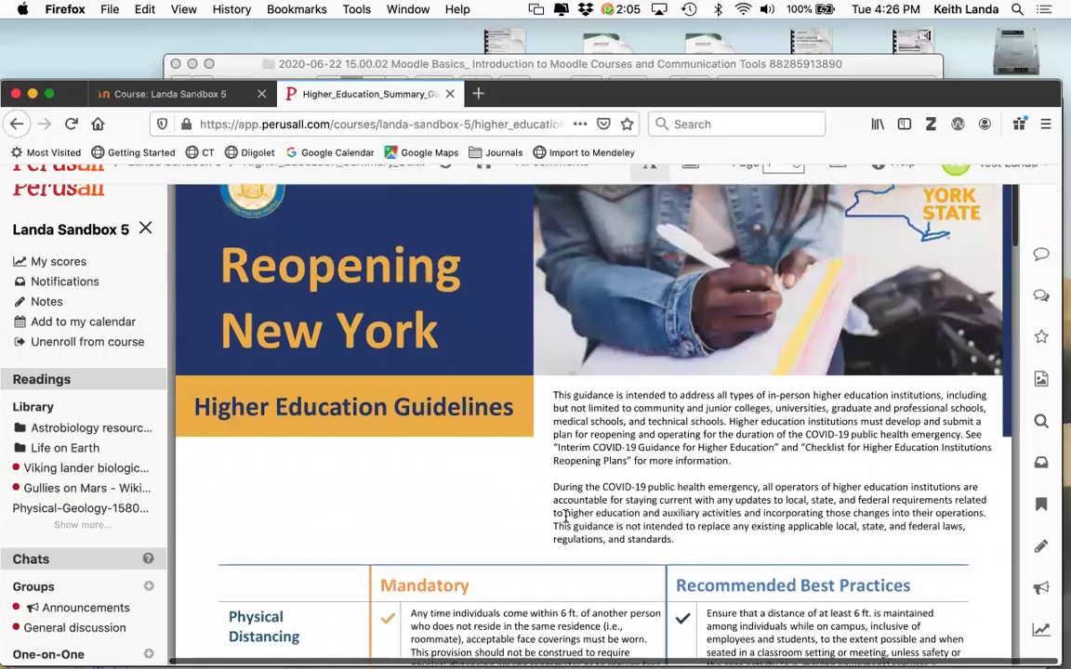
pyautogui.scroll(2, 686, 453)
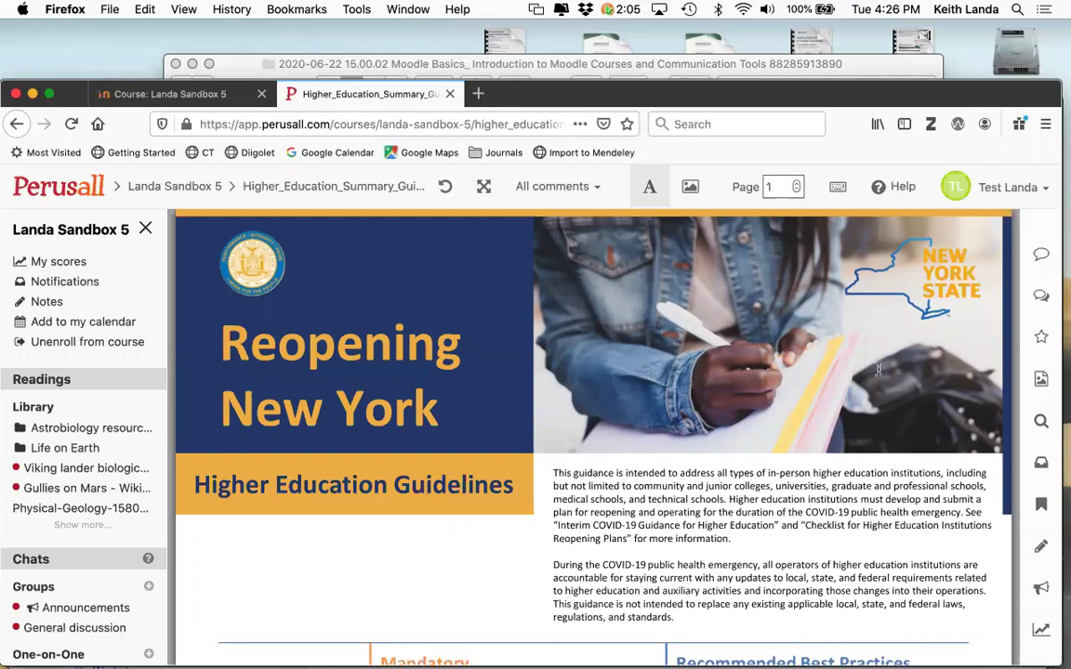
# Step: Highlight "guidance is intended to address" in the first paragraph and post the comment "fjkldaj fkjalfj laj flajlf jal fjla"
pyautogui.scroll(-1, 878, 369)
pyautogui.scroll(-3, 878, 369)
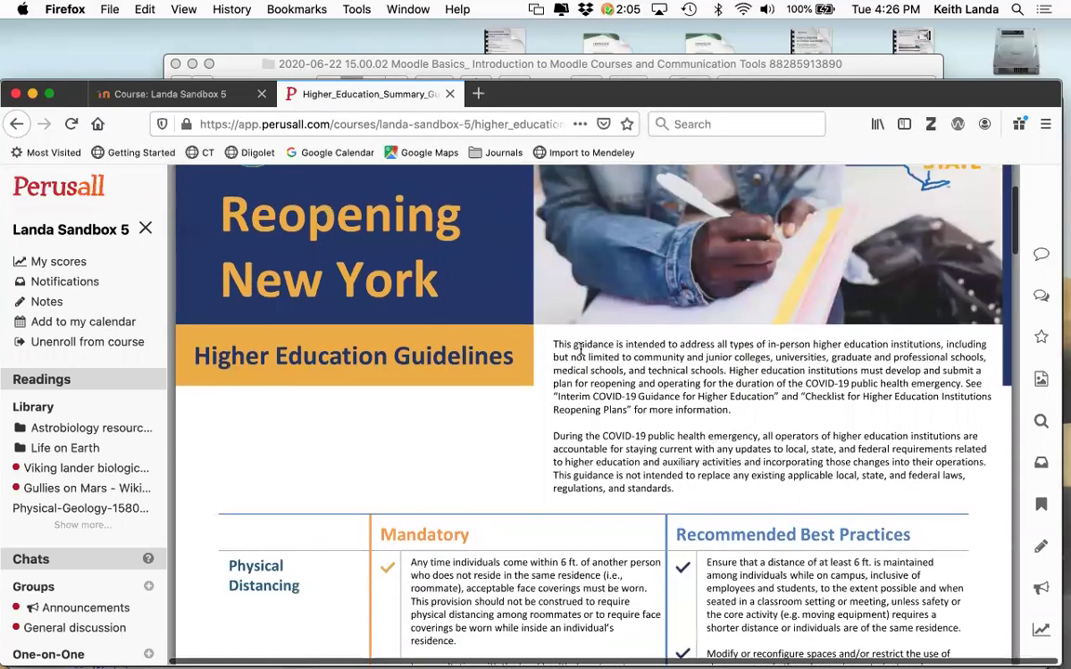
pyautogui.moveTo(599, 344); pyautogui.dragTo(716, 343)
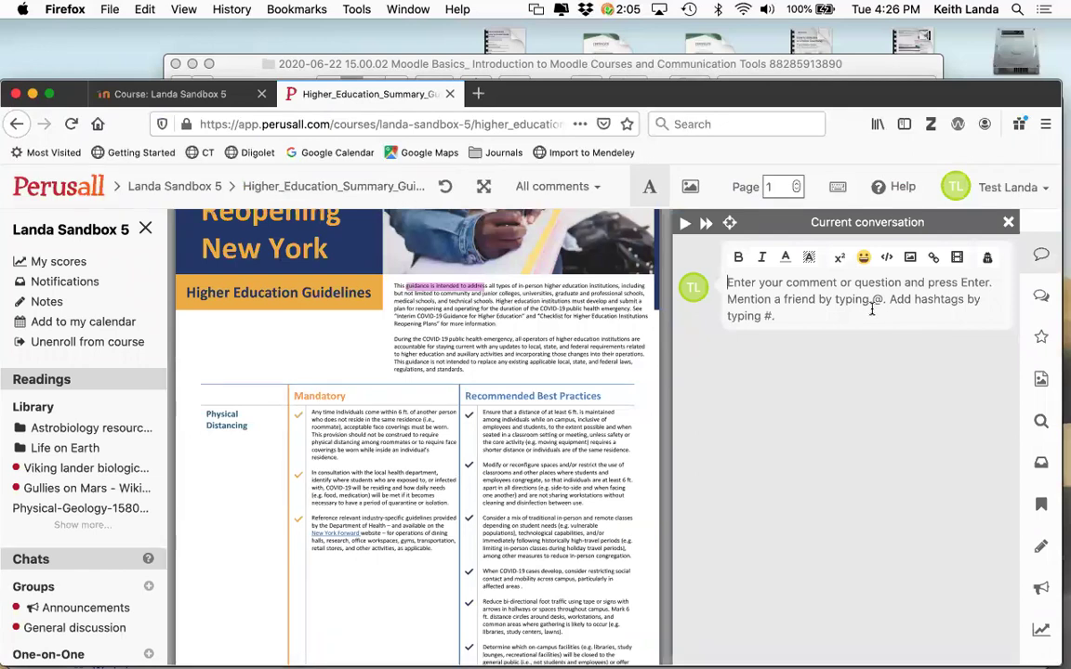
pyautogui.write('fjkldaj fkjalfj laj flajlf jal fjla')
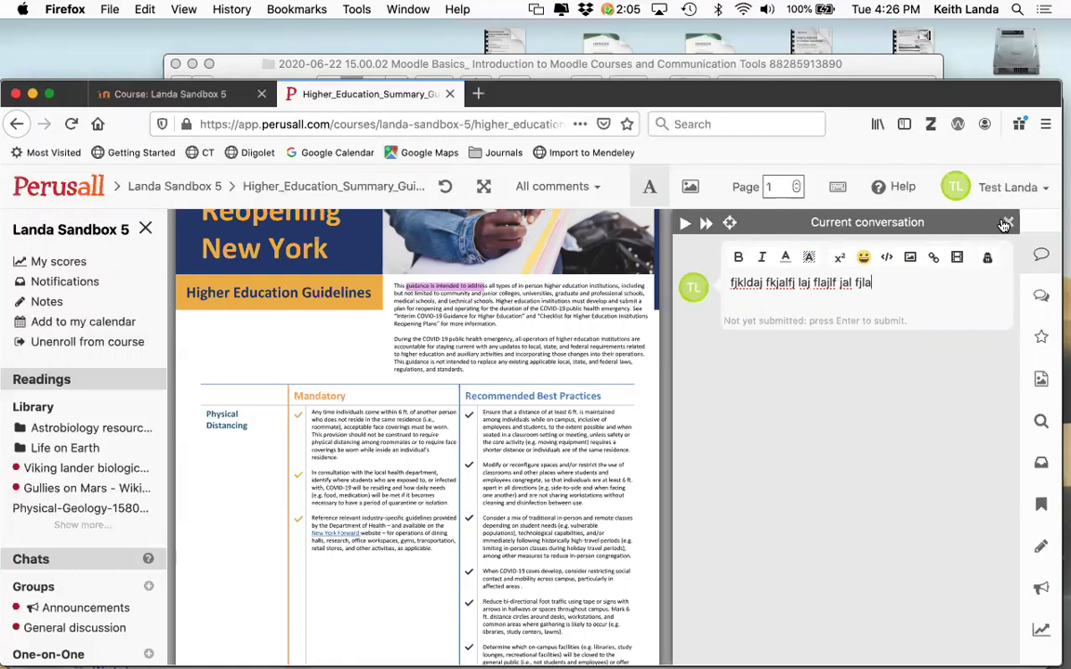
pyautogui.press('Return')
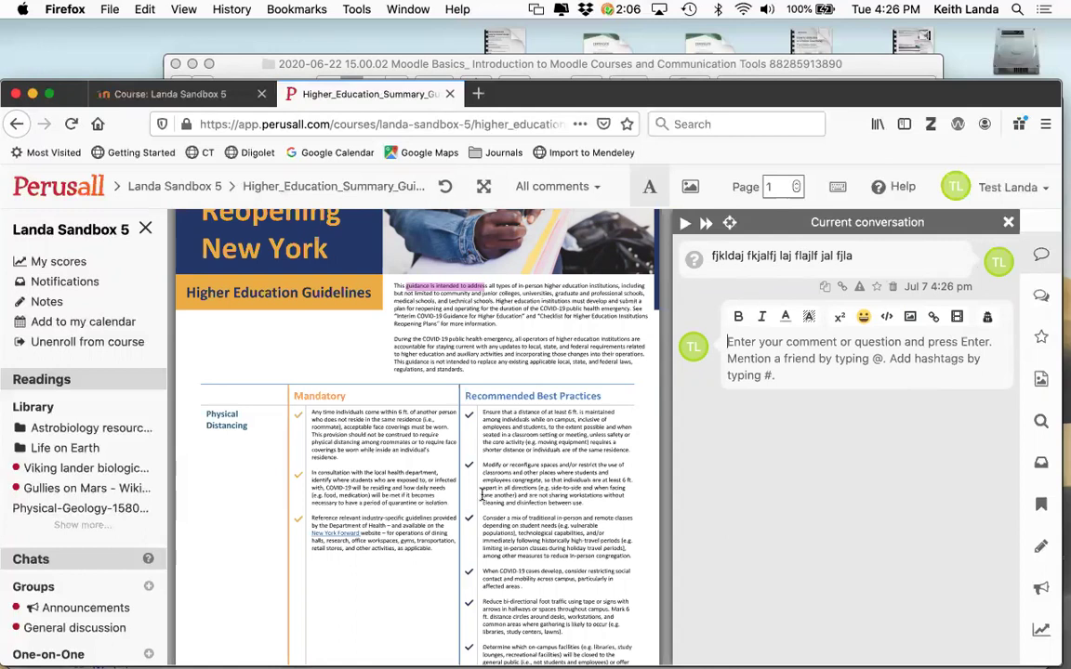
# Step: Highlight from the Higher Education Guidelines heading into the third Mandatory item, post the comment "j dkaj fajfjafj lajfajlfjalfja" and close the conversation
pyautogui.click(362, 469)
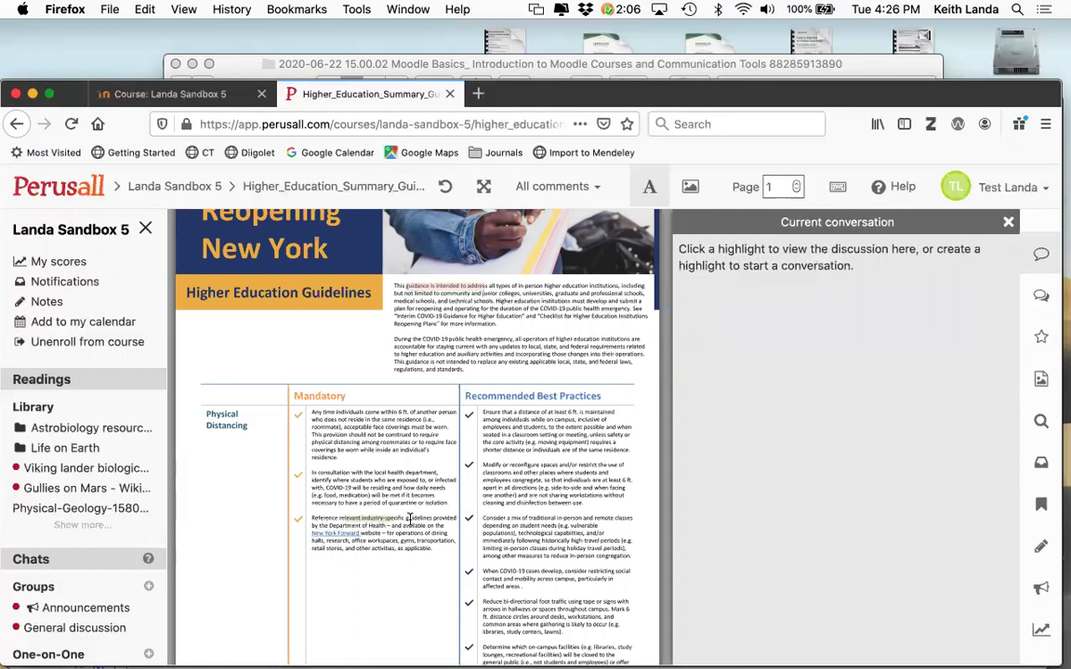
pyautogui.moveTo(456, 510); pyautogui.dragTo(625, 452)
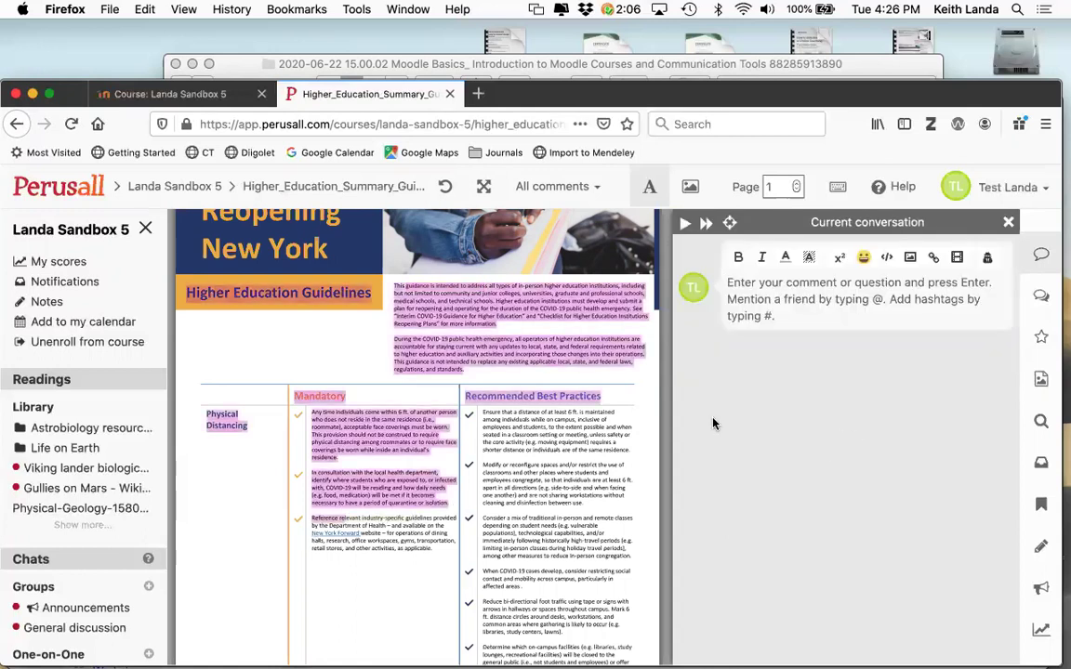
pyautogui.write('j dkaj fajfjafj lajfajlfjalfja')
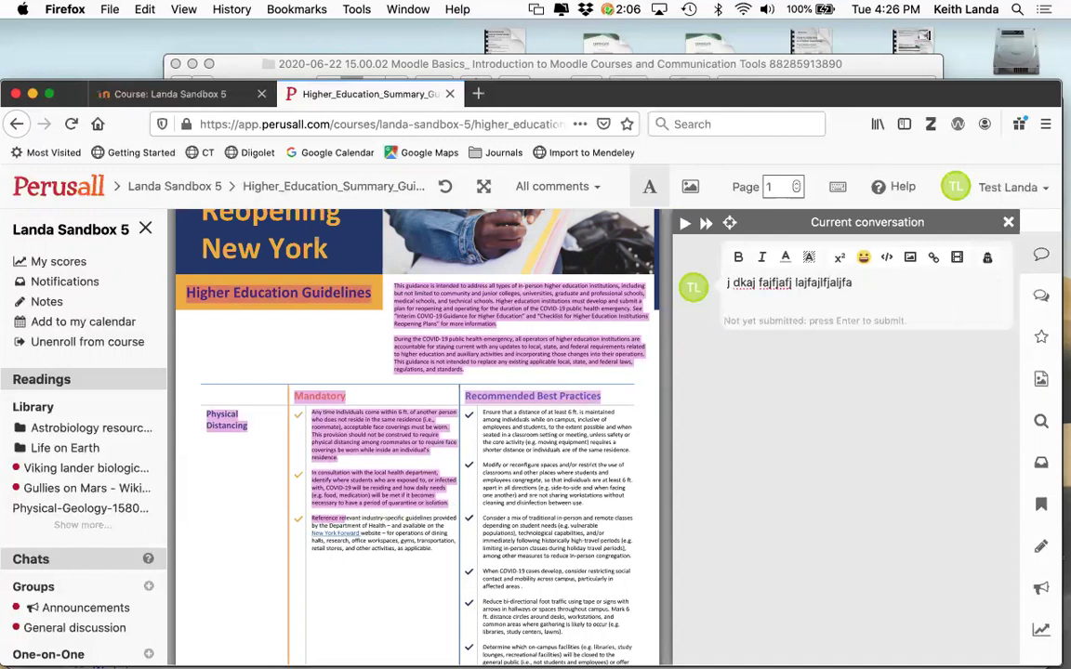
pyautogui.press('Return')
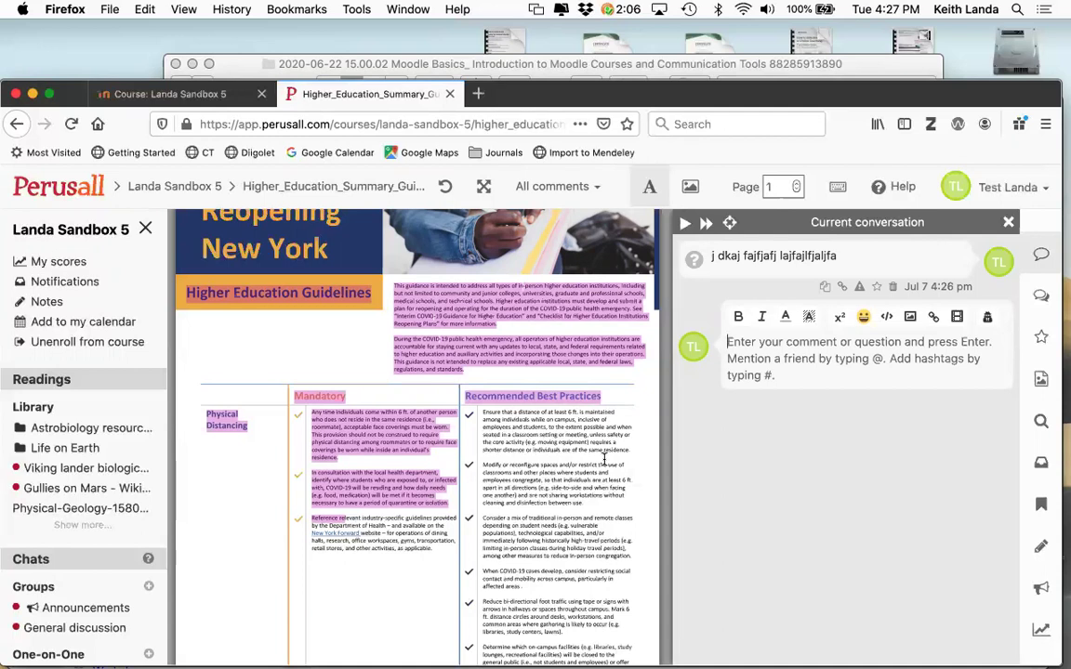
pyautogui.click(1011, 224)
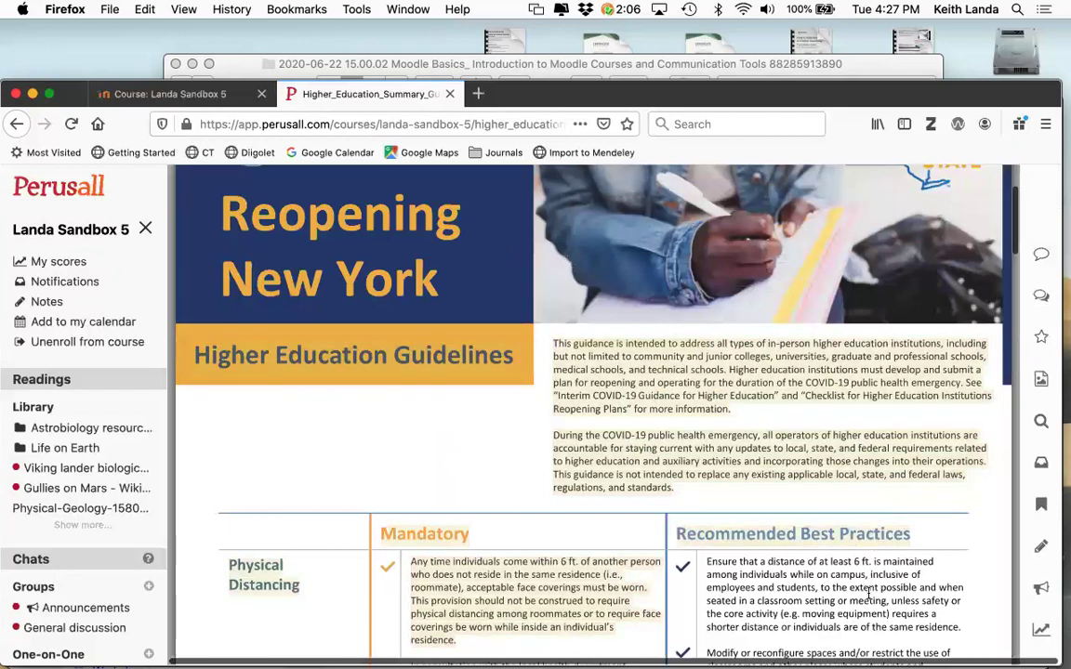
# Step: Check the student's progress on the Higher Education Summary Guidelines assignment, including conversations started and responses posted
pyautogui.scroll(-2, 743, 535)
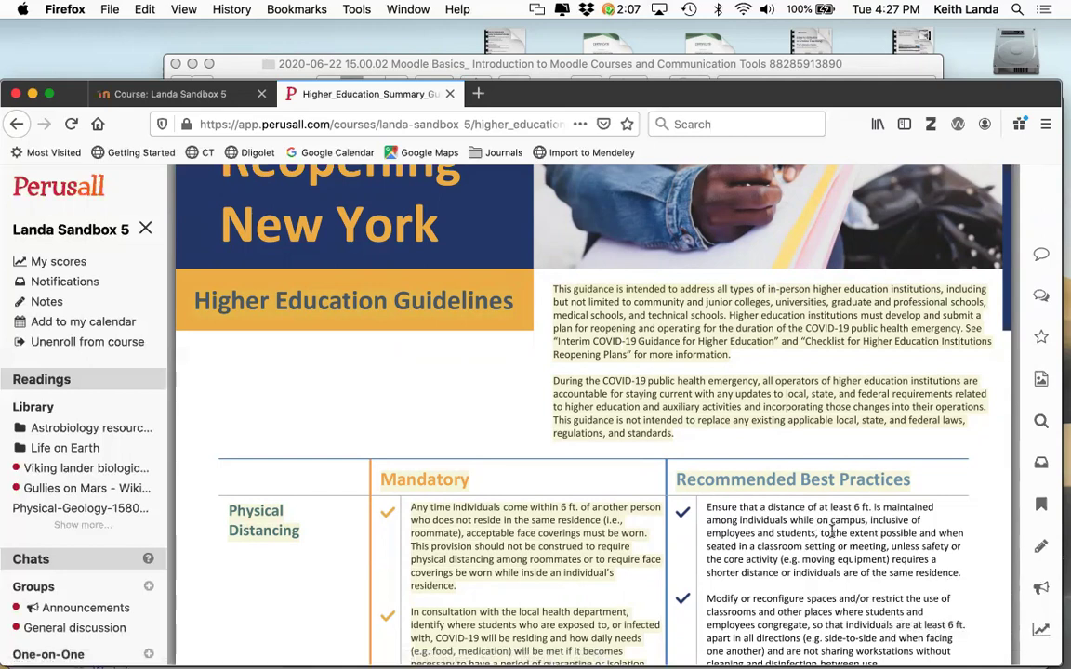
pyautogui.click(1039, 629)
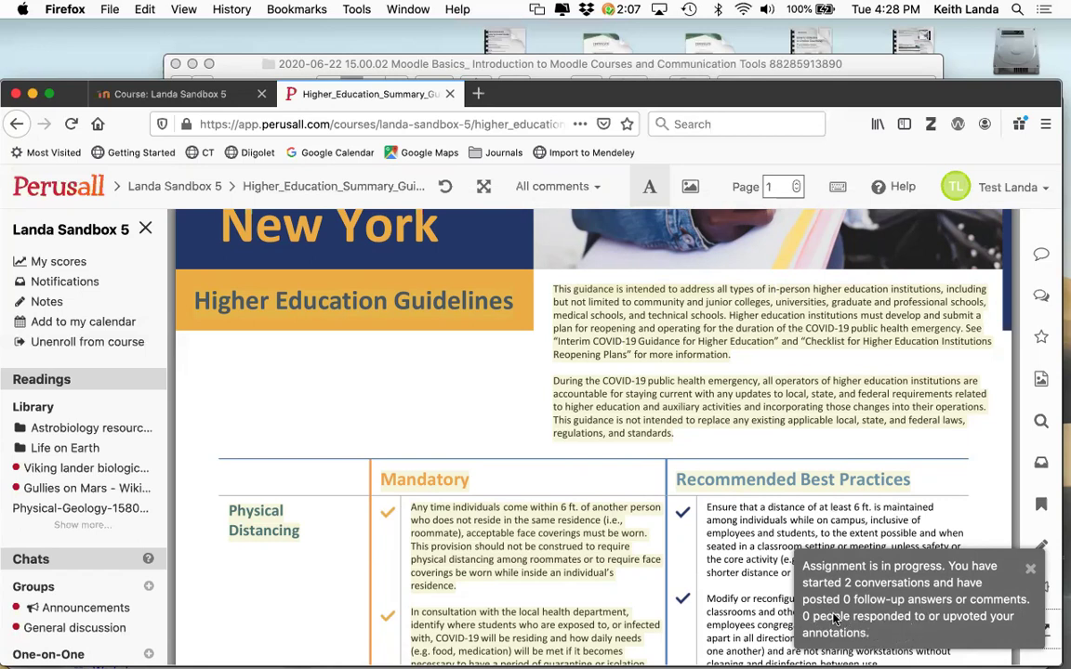
pyautogui.tripleClick(663, 433)
pyautogui.click(625, 402)
pyautogui.press('super+Tab')
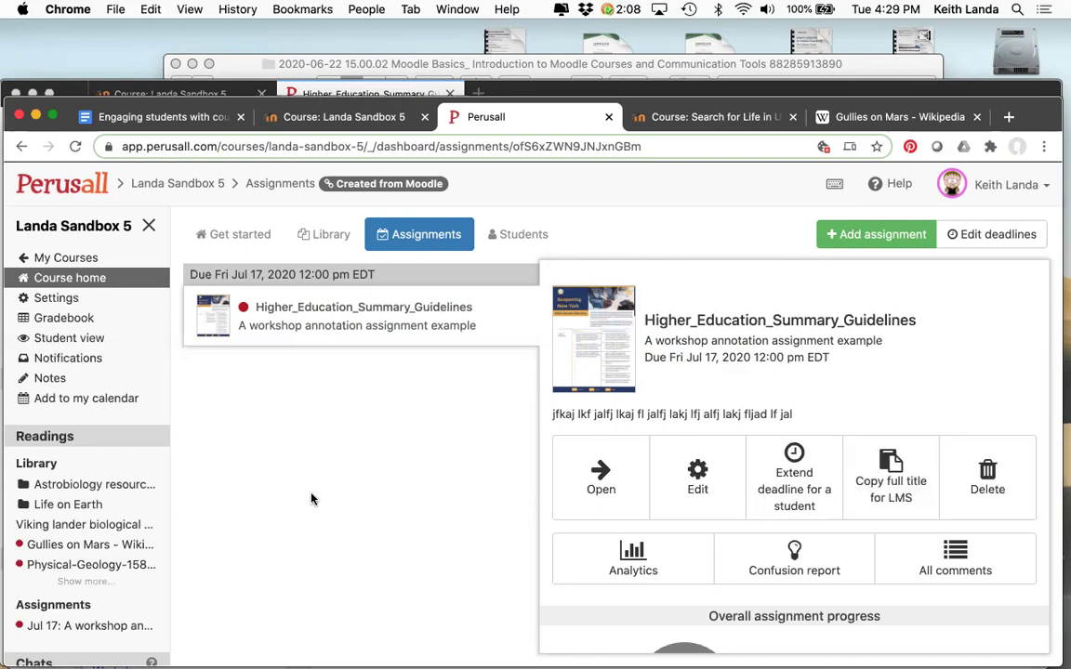
pyautogui.press('super+Tab')
pyautogui.press('super+shift+Tab')
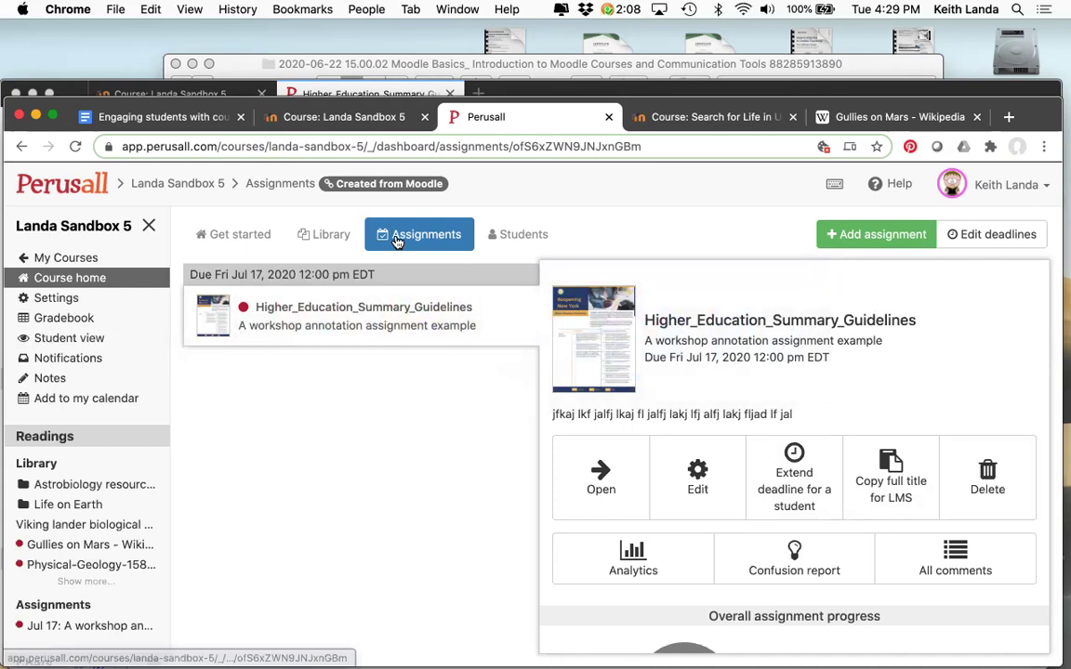
pyautogui.click(878, 236)
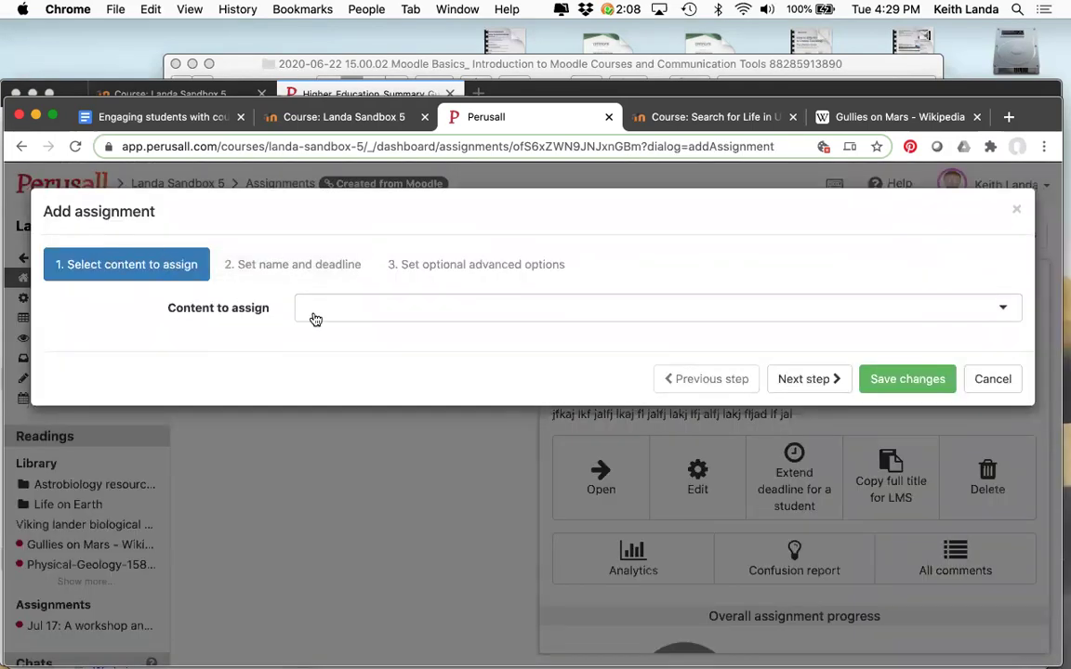
pyautogui.click(353, 310)
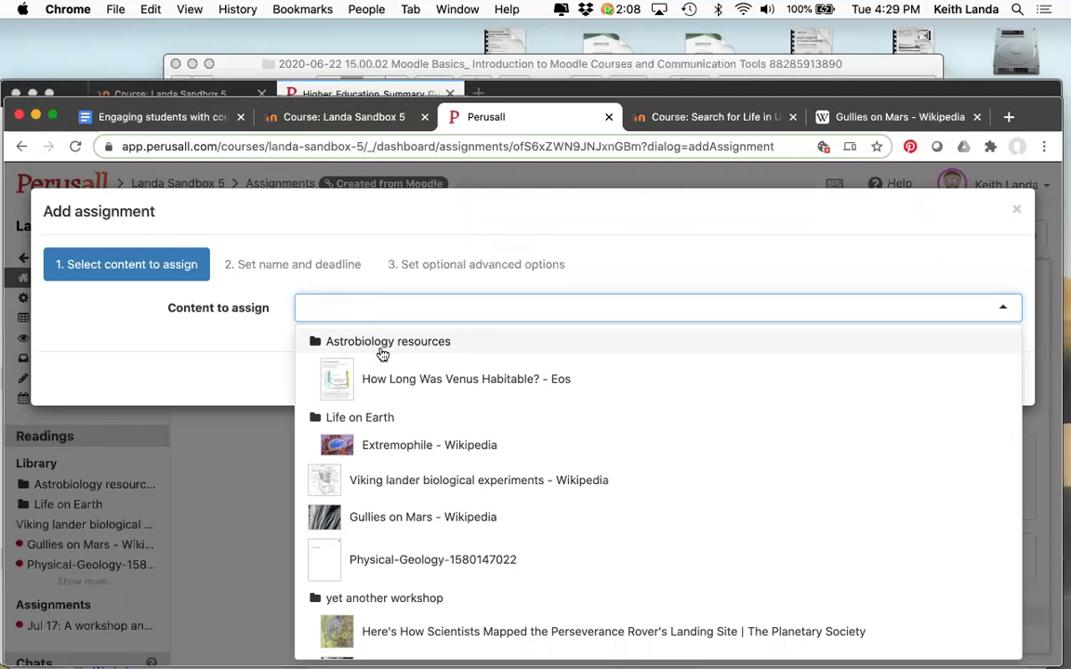
pyautogui.scroll(-2, 392, 412)
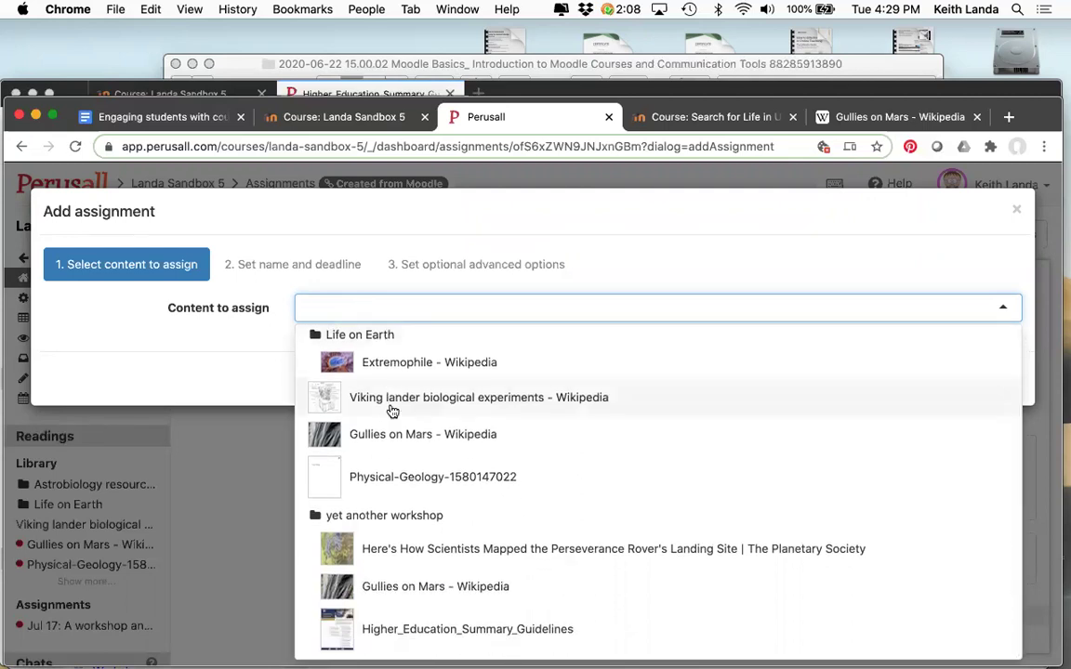
pyautogui.click(430, 479)
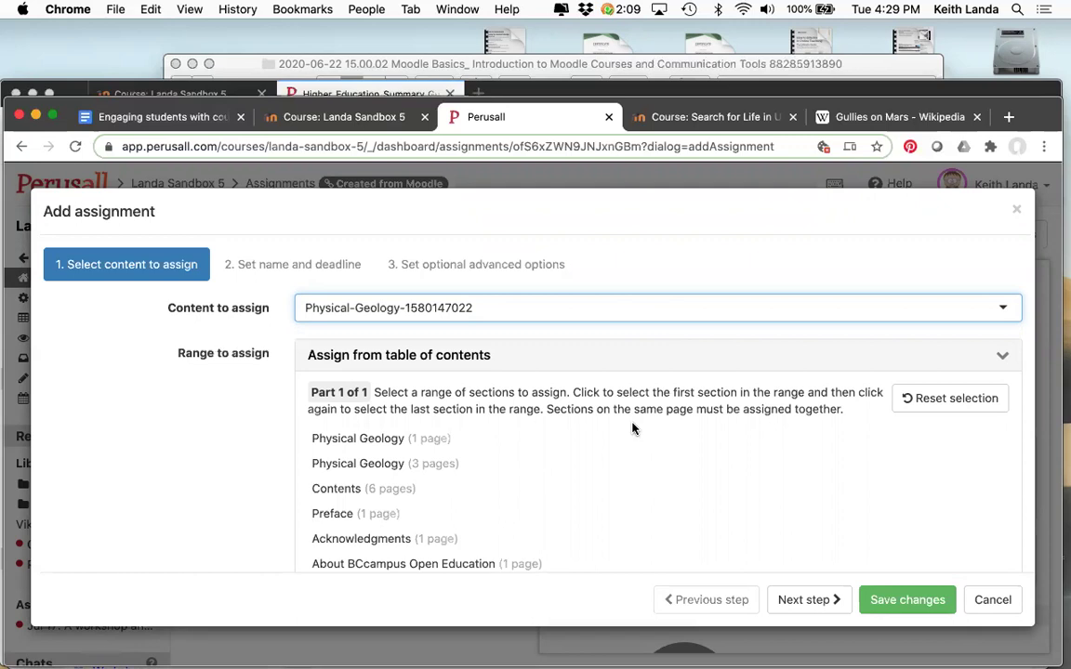
# Step: Narrow the assigned range in Chapter 2 Minerals to sections 2.3 Mineral Groups and 2.4 Silicate Minerals
pyautogui.scroll(-10, 632, 428)
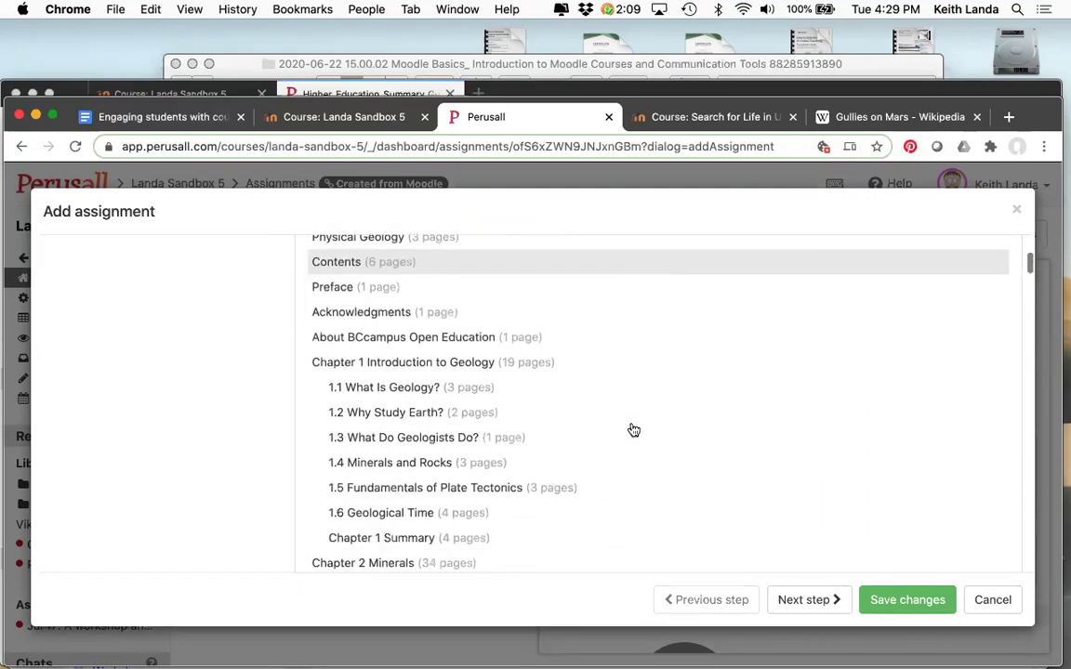
pyautogui.scroll(-4, 632, 430)
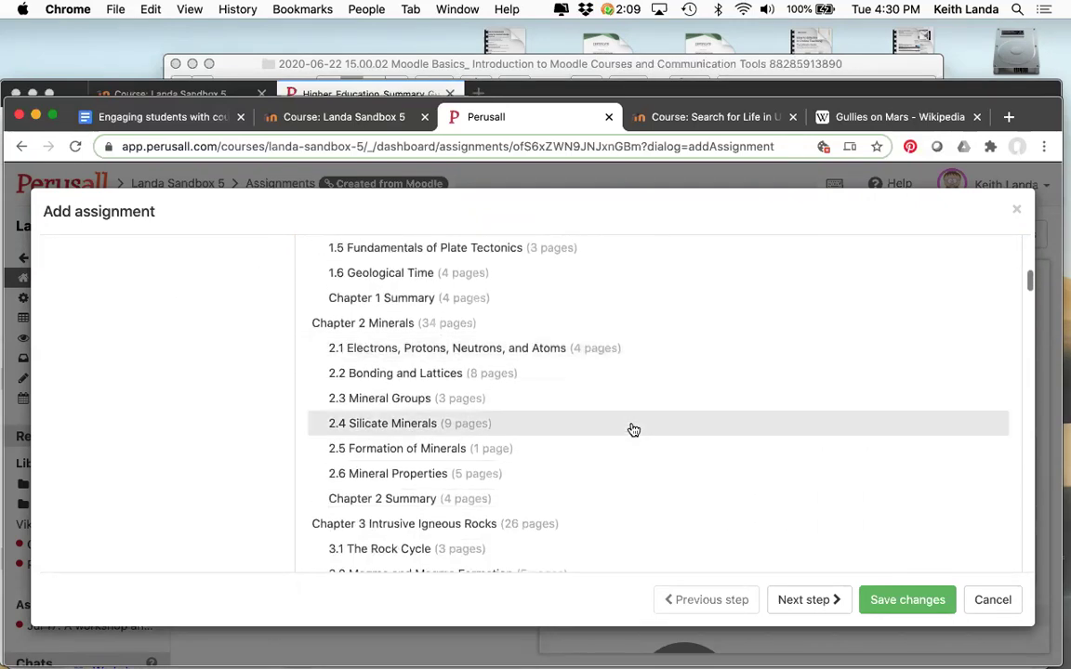
pyautogui.scroll(2, 632, 430)
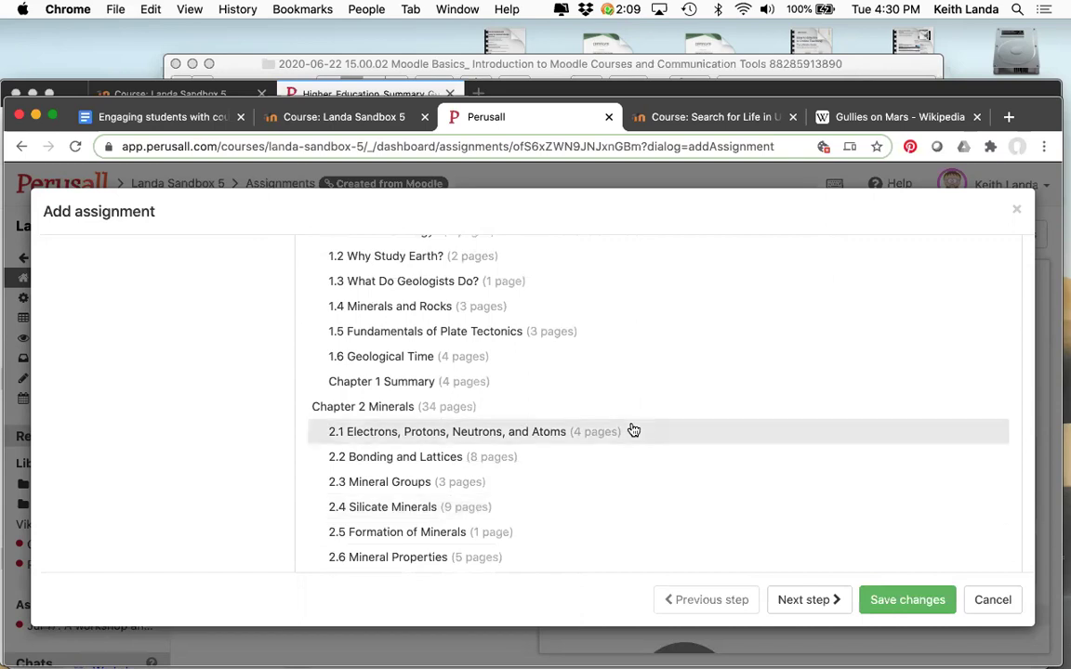
pyautogui.scroll(-3, 632, 430)
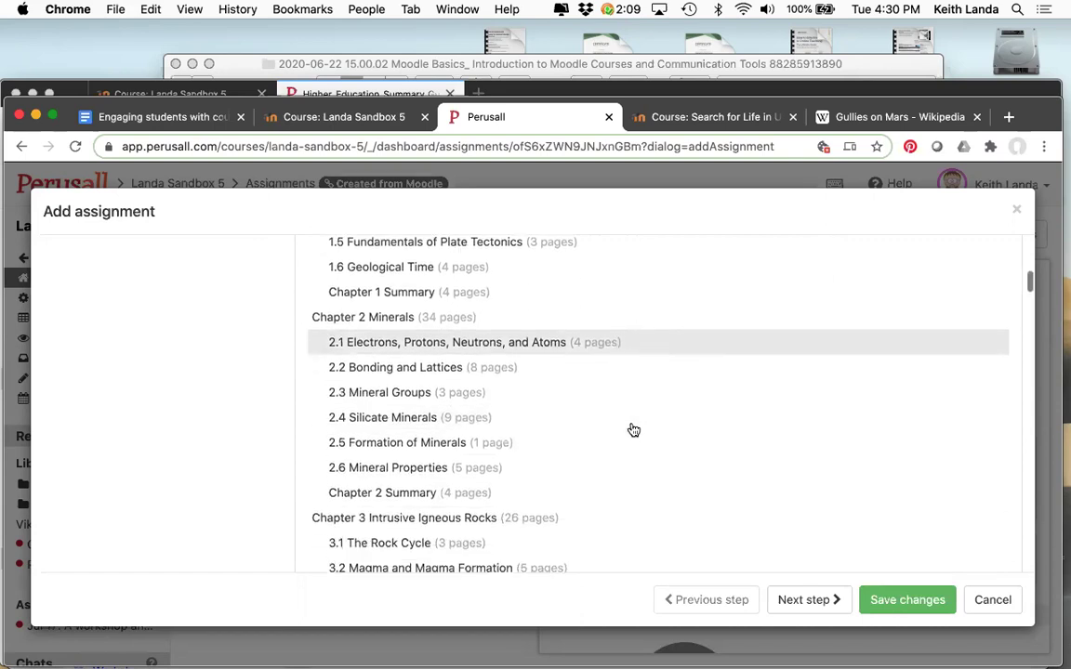
pyautogui.click(362, 318)
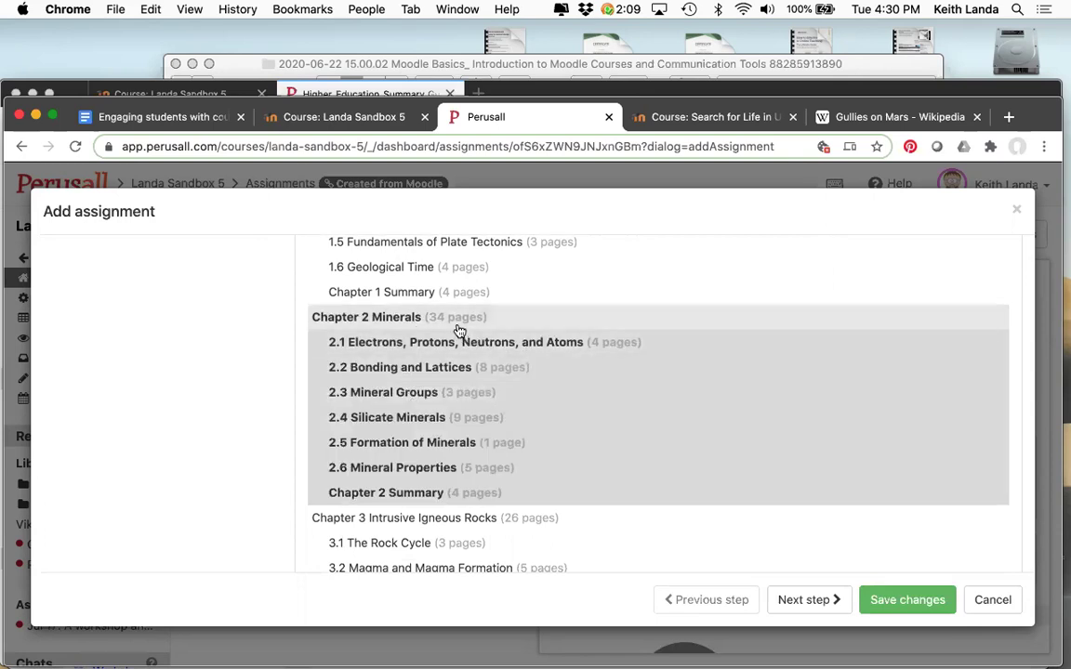
pyautogui.click(404, 319)
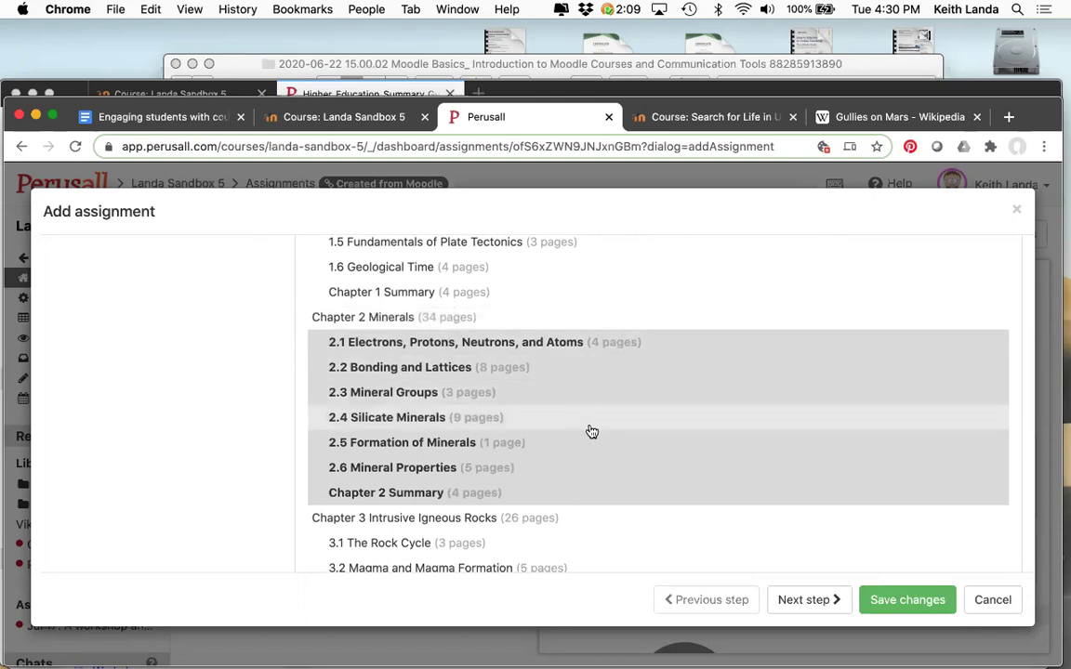
pyautogui.click(428, 490)
pyautogui.click(423, 467)
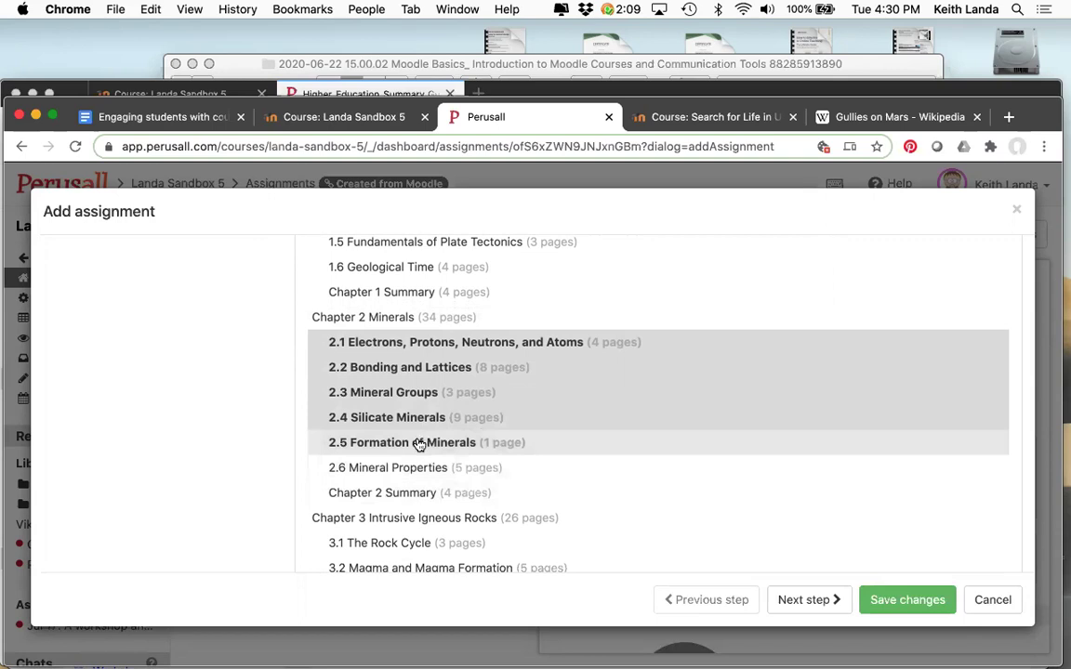
pyautogui.click(418, 443)
pyautogui.click(419, 344)
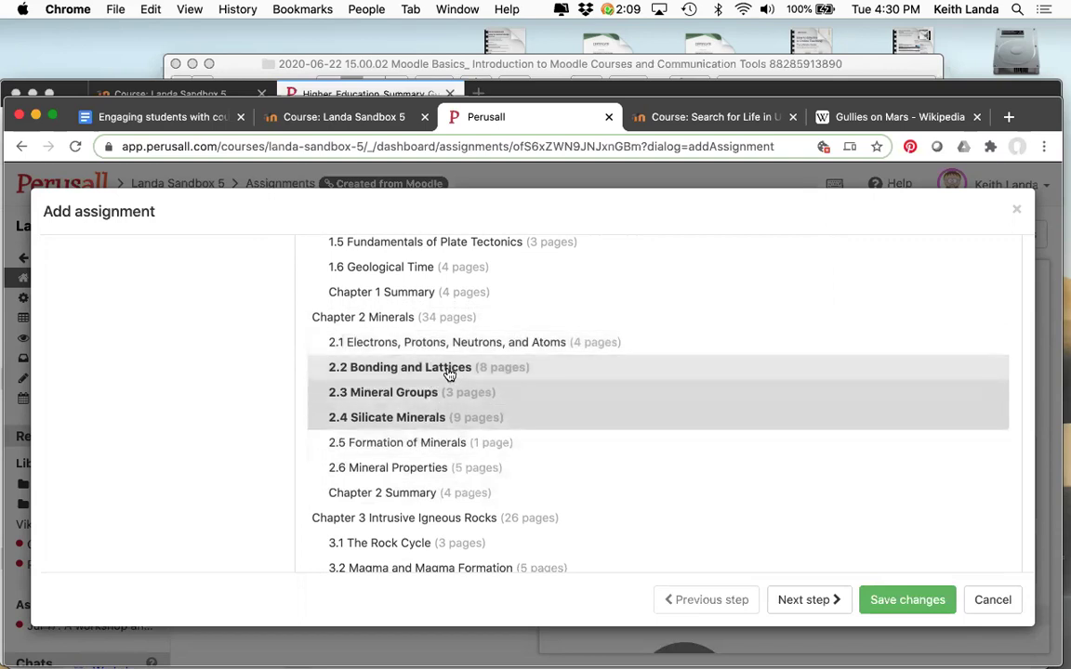
pyautogui.click(449, 370)
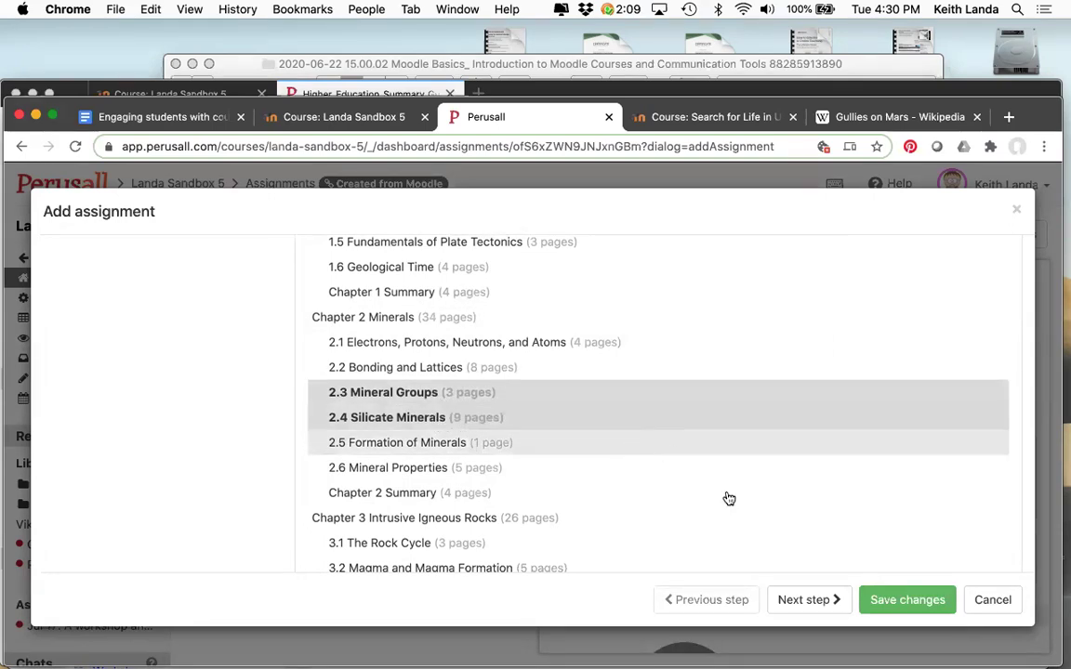
# Step: Name the assignment "Mineral groups annotation assignment", enter the student instructions "ajklfjalkf jajfajfj alj fla", and save it with the default advanced options
pyautogui.click(809, 599)
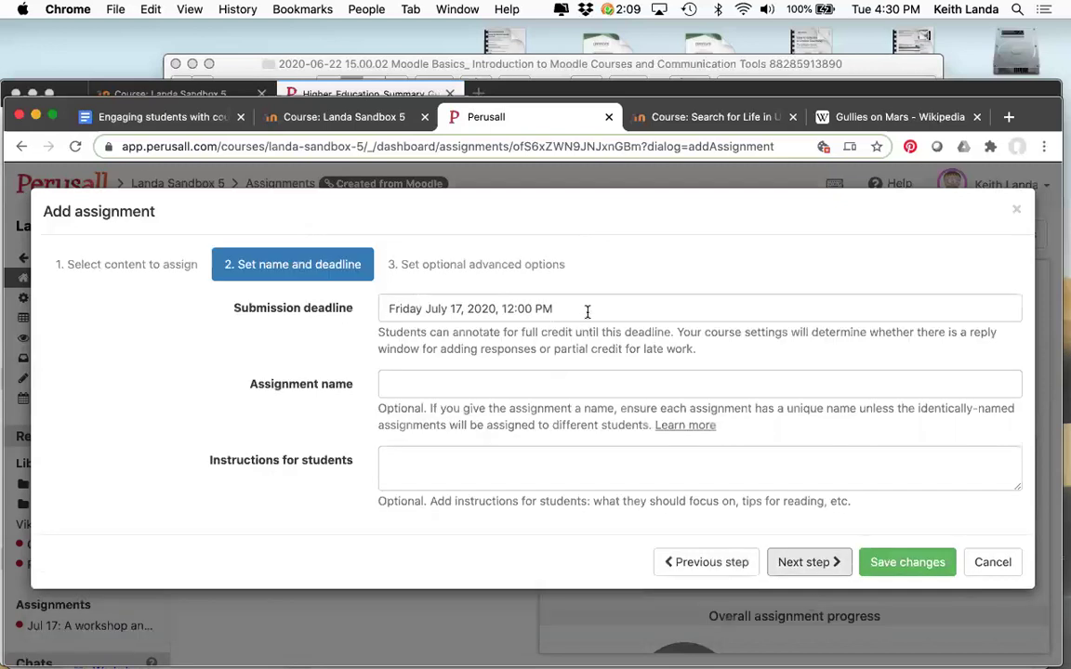
pyautogui.click(508, 382)
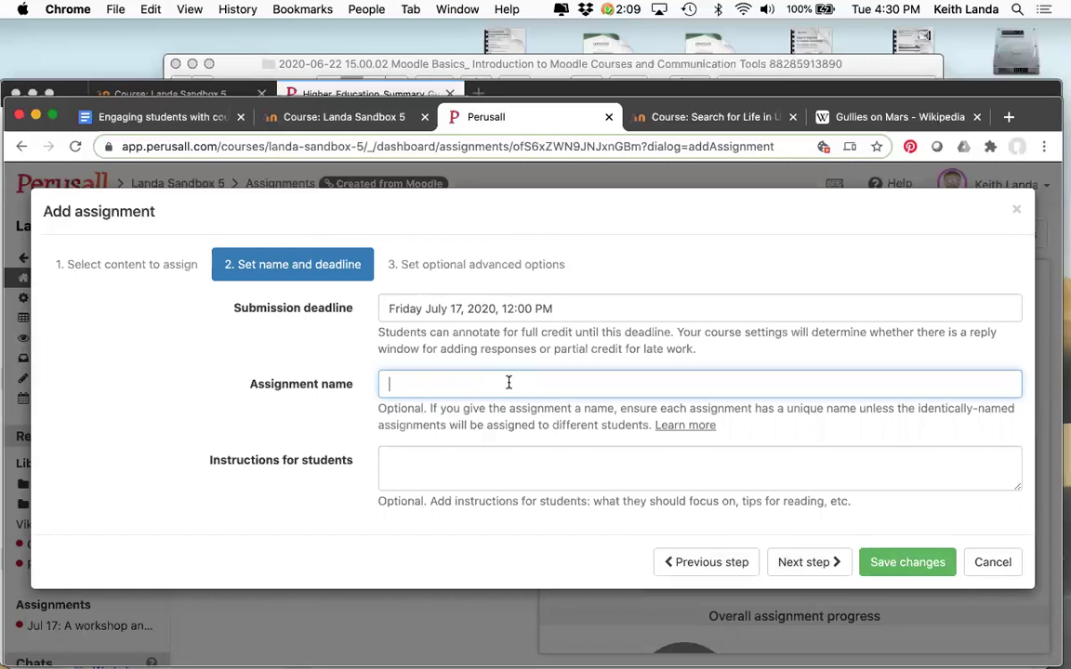
pyautogui.write('Mineral groups ')
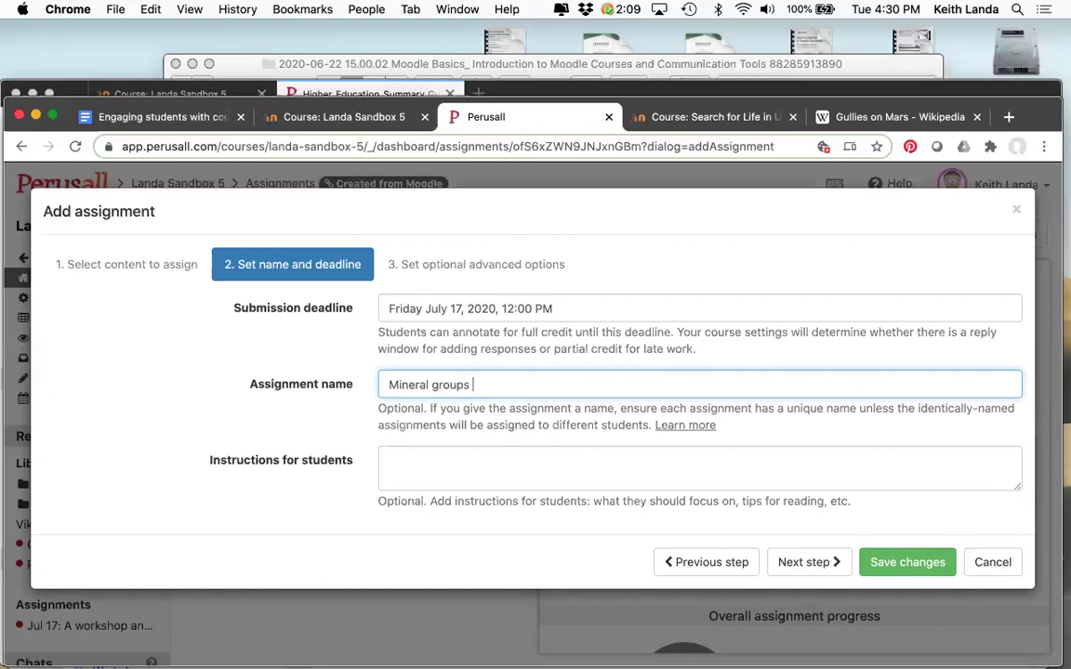
pyautogui.write('annotation assignment')
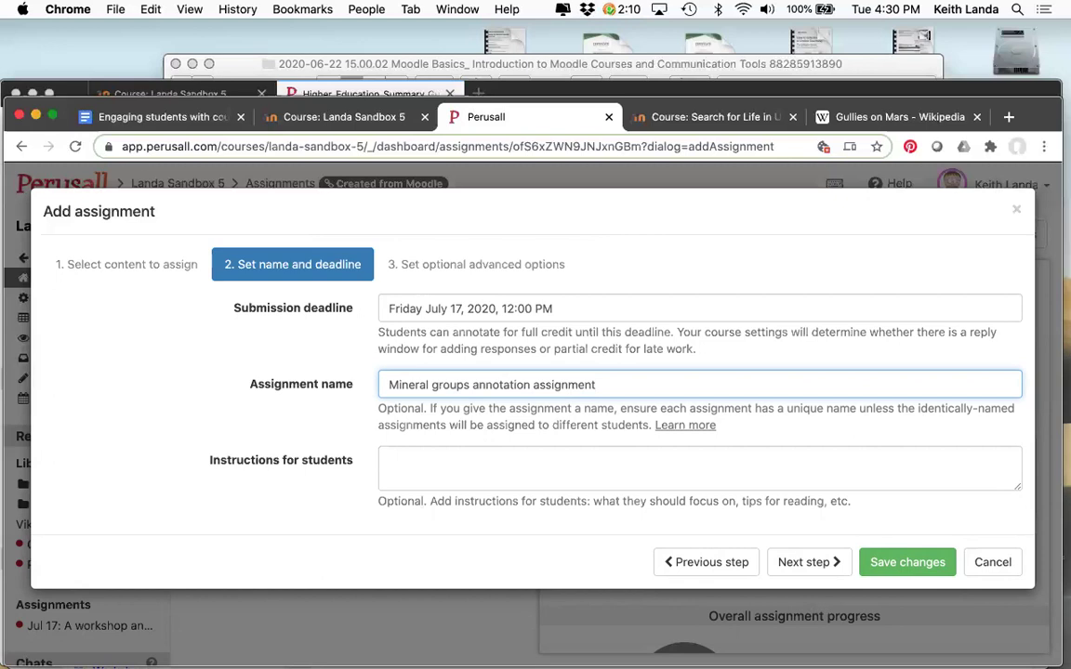
pyautogui.click(454, 453)
pyautogui.write('ajklfjalkf jajfajfj alj fla')
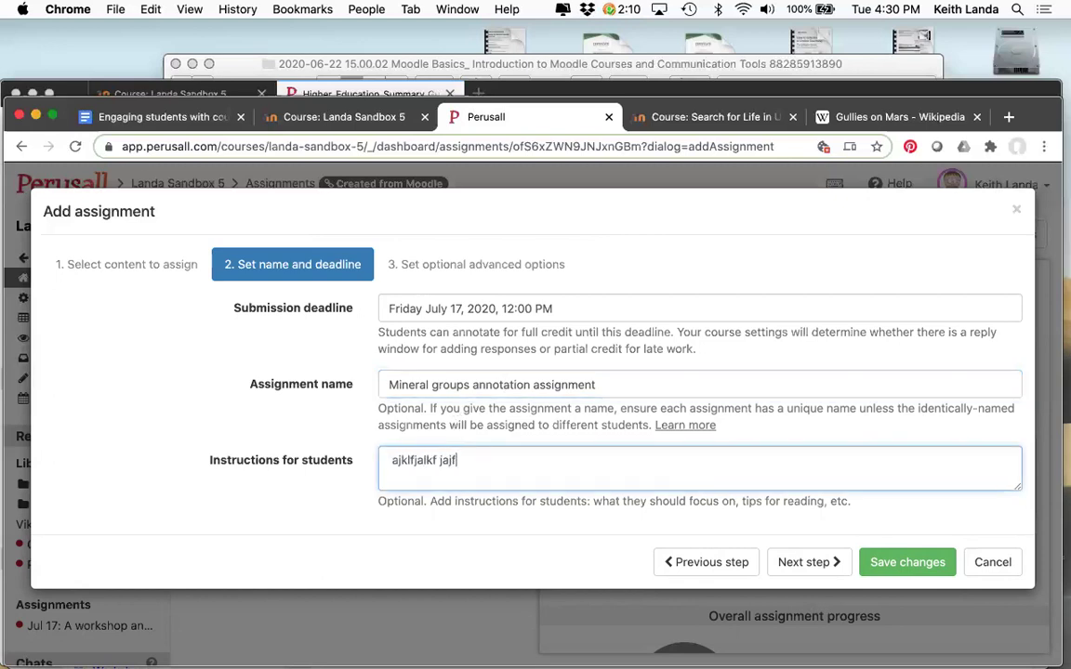
pyautogui.click(806, 562)
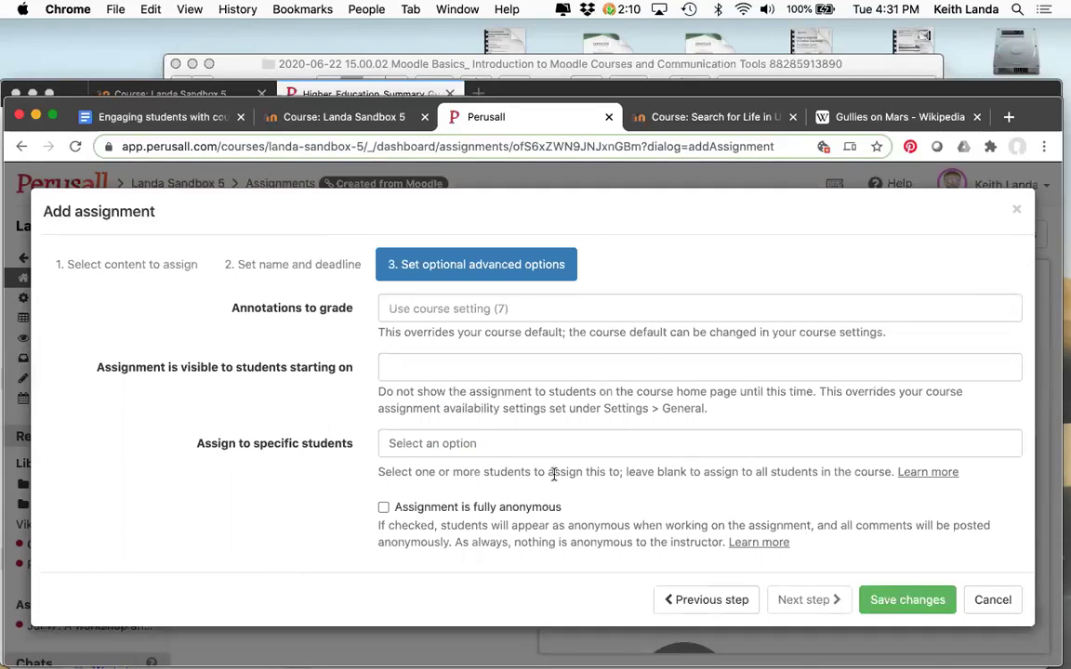
pyautogui.click(894, 600)
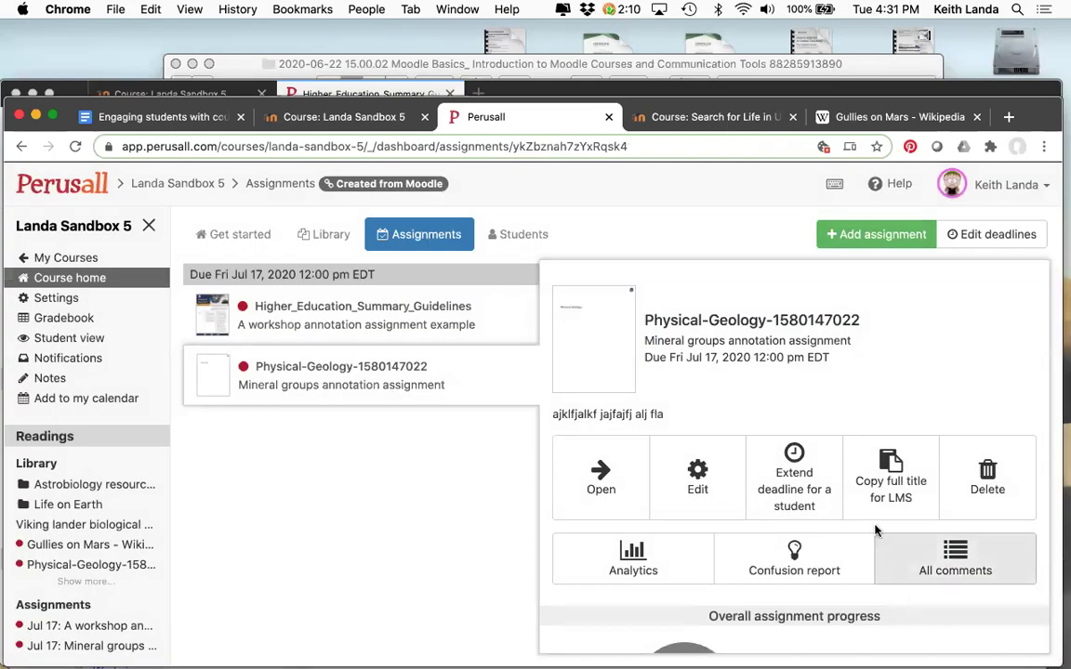
# Step: Copy the new assignment's full title for the LMS and add a Perusall social annotation activity to the Moodle section above H5P interactive content
pyautogui.click(886, 494)
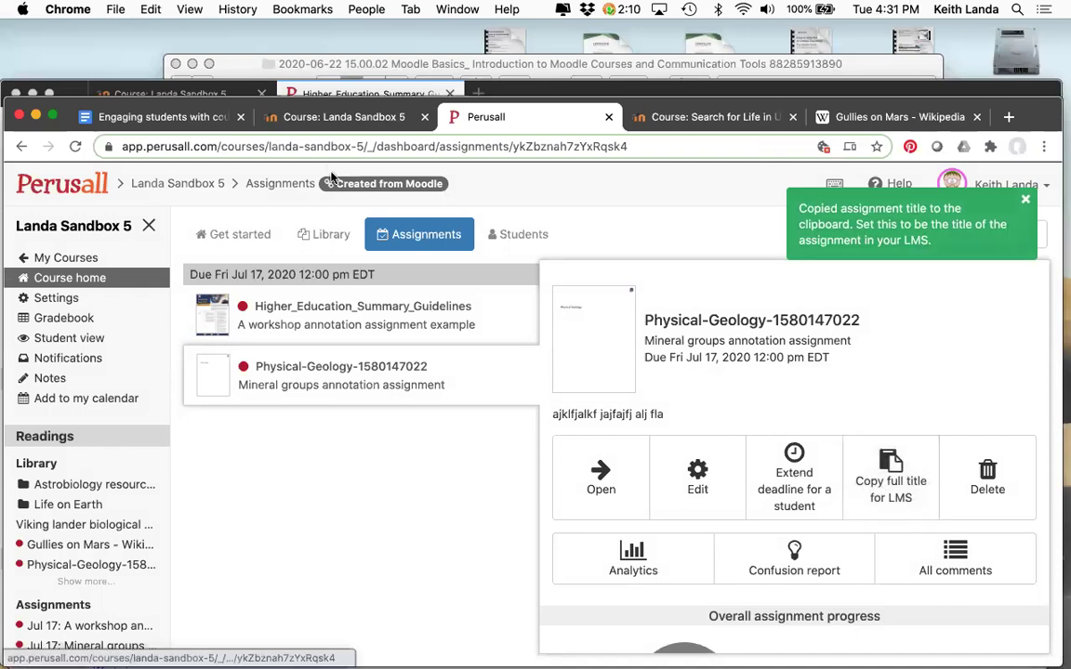
pyautogui.click(319, 125)
pyautogui.scroll(-20, 354, 450)
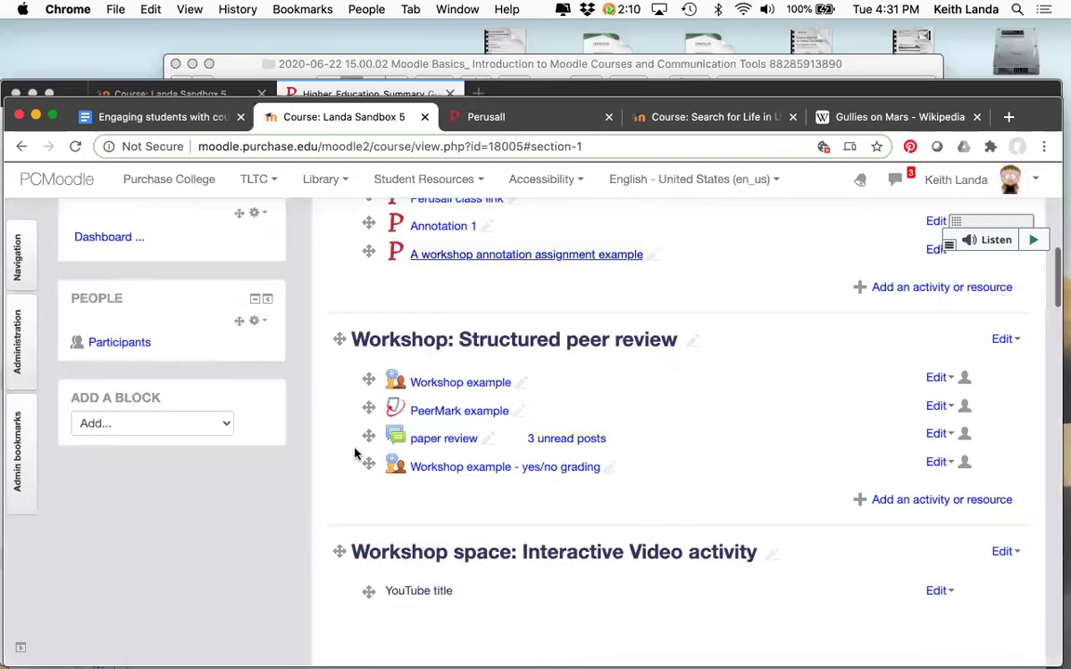
pyautogui.scroll(-10, 354, 453)
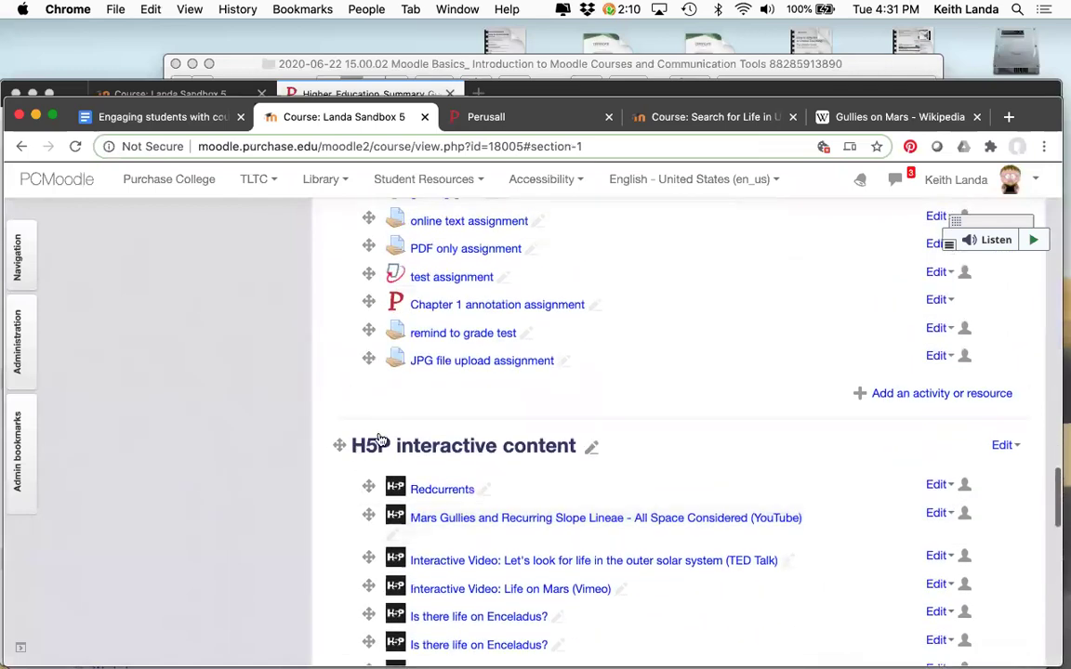
pyautogui.click(917, 398)
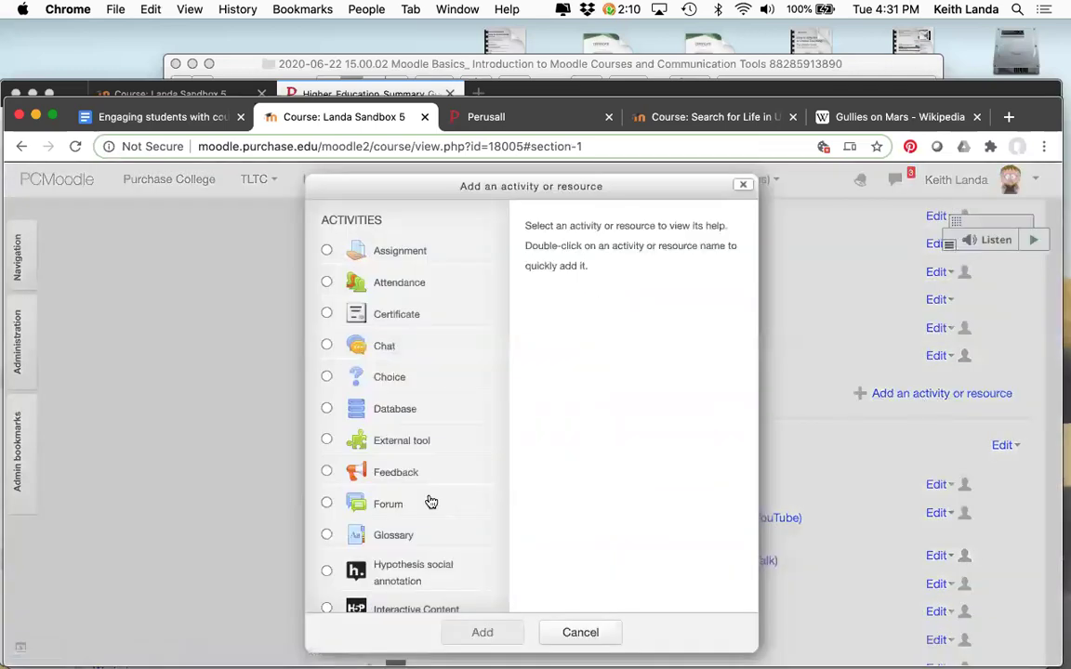
pyautogui.scroll(-5, 430, 499)
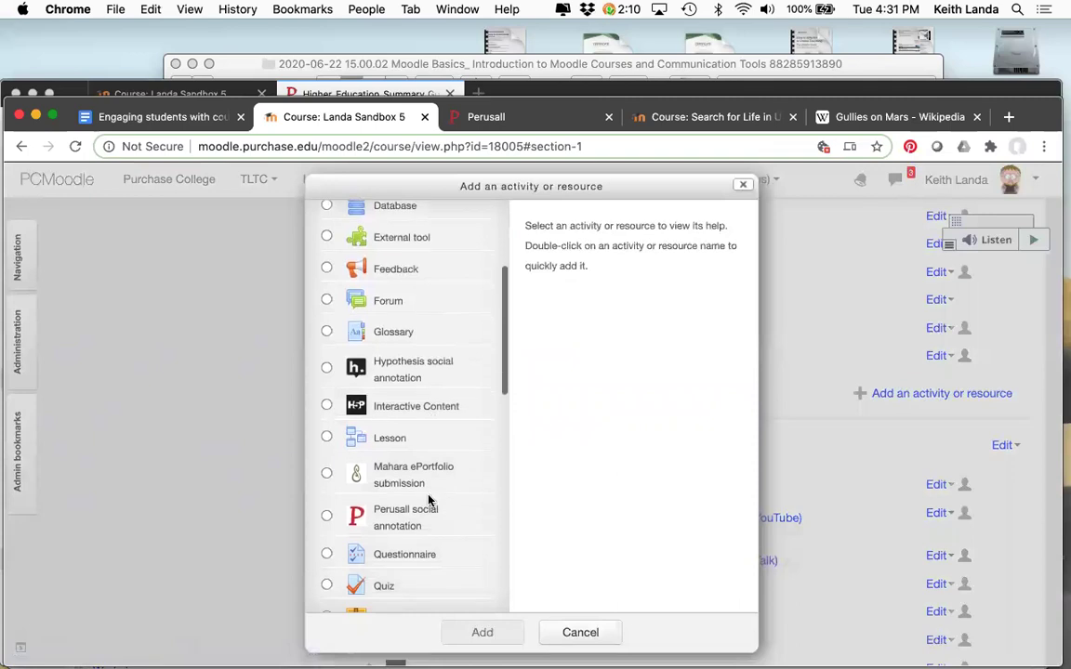
pyautogui.click(328, 514)
pyautogui.click(474, 631)
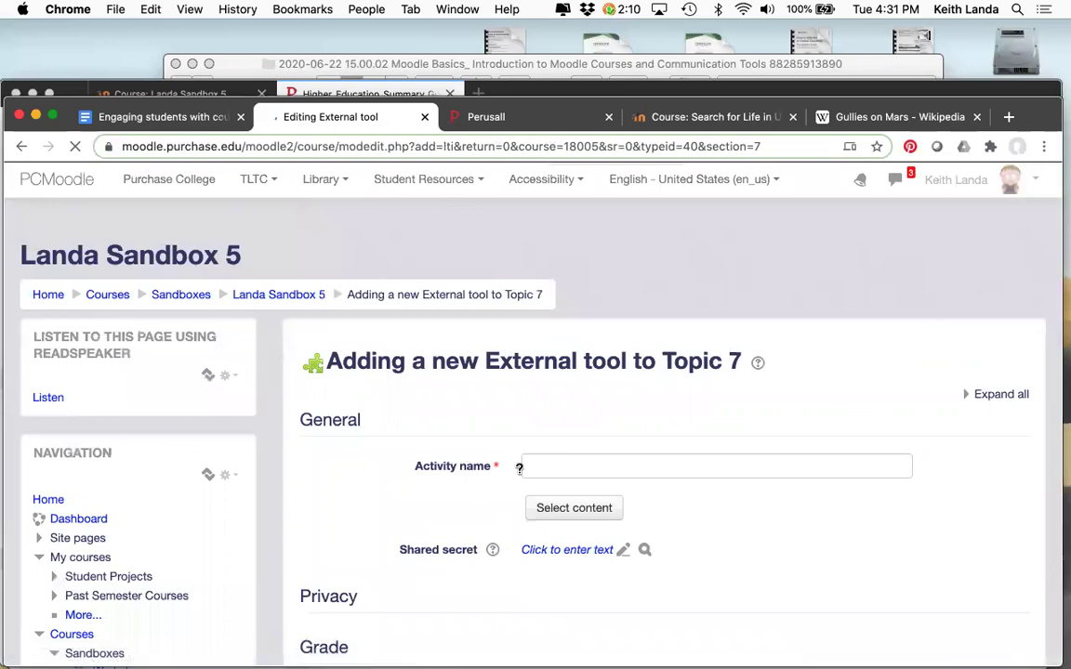
# Step: Paste "Mineral groups annotation assignment" as the activity name and set its maximum grade to 10
pyautogui.click(552, 465)
pyautogui.press('super+v')
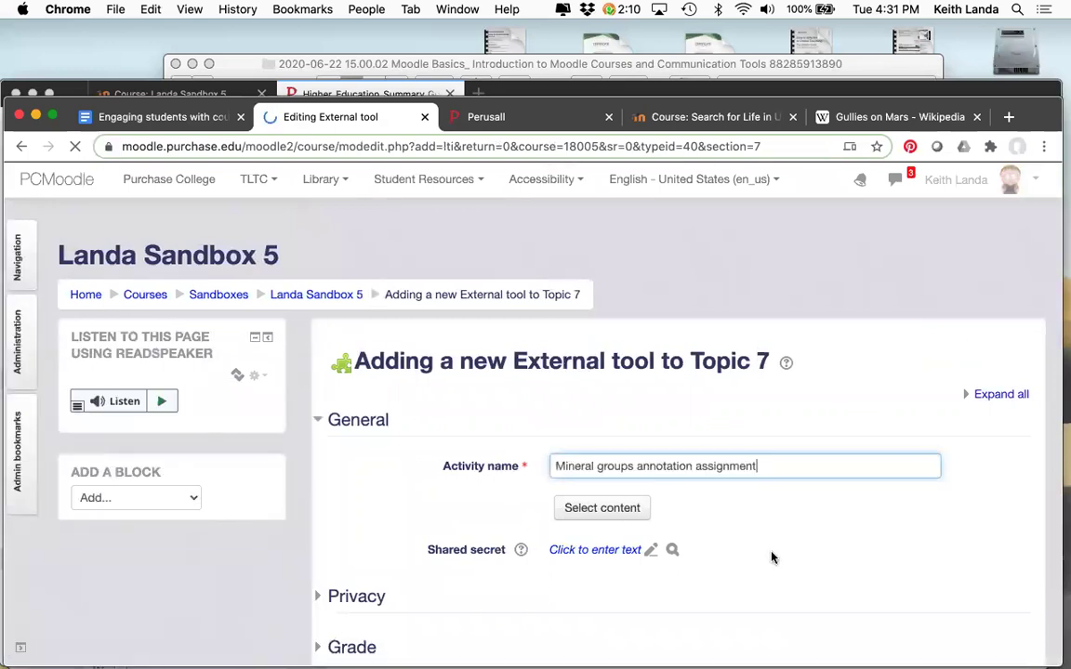
pyautogui.scroll(-4, 782, 564)
pyautogui.scroll(-3, 659, 470)
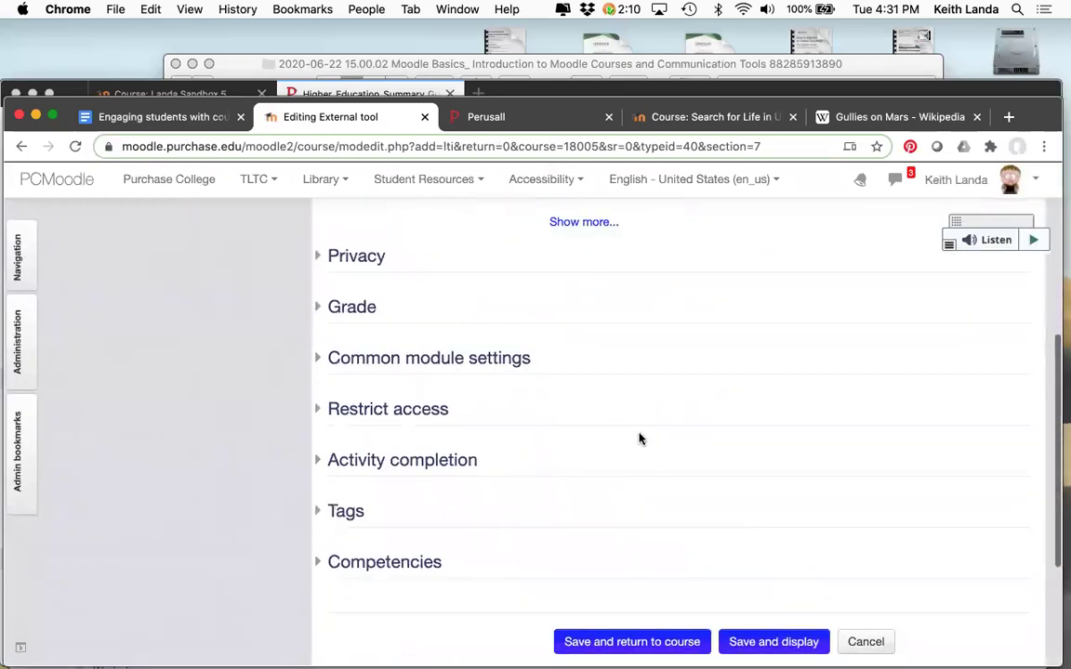
pyautogui.scroll(4, 640, 437)
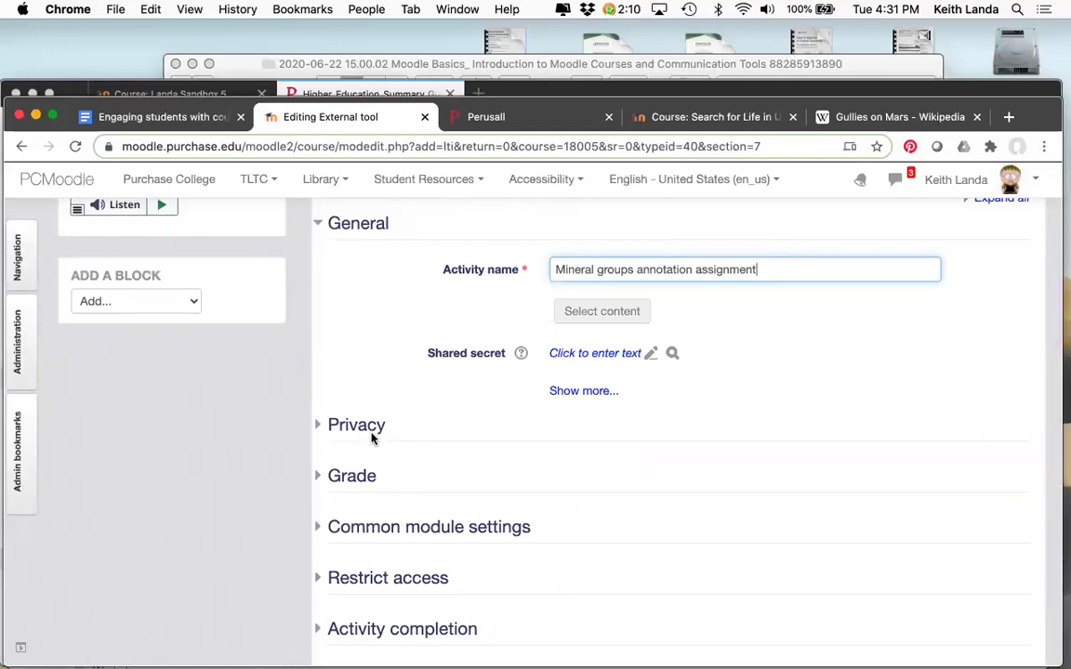
pyautogui.click(358, 475)
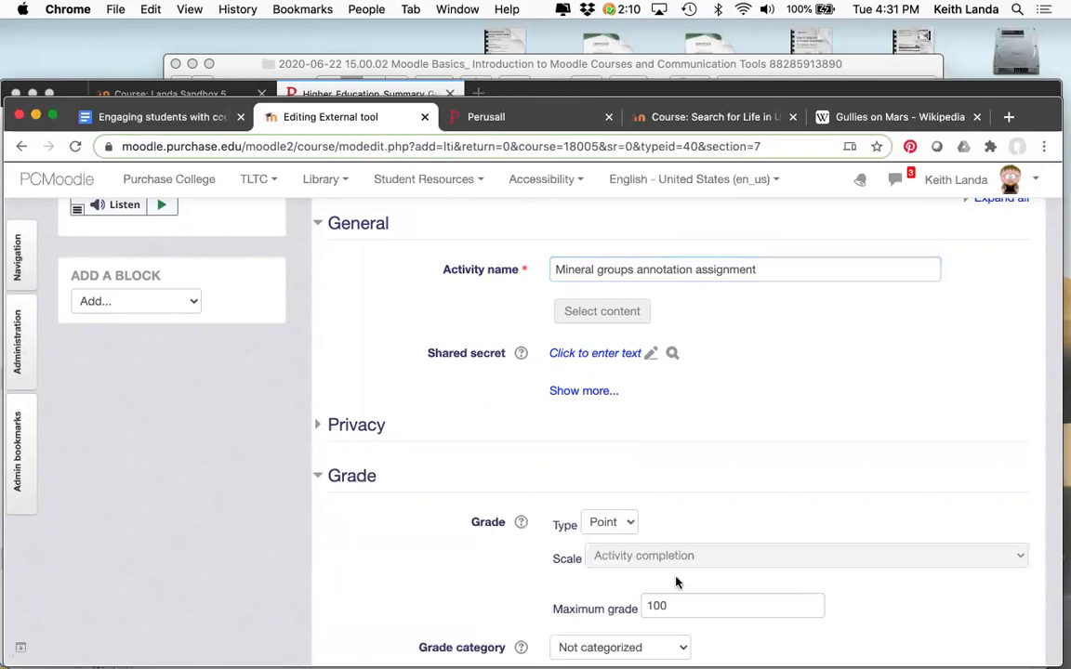
pyautogui.click(686, 605)
pyautogui.press('BackSpace')
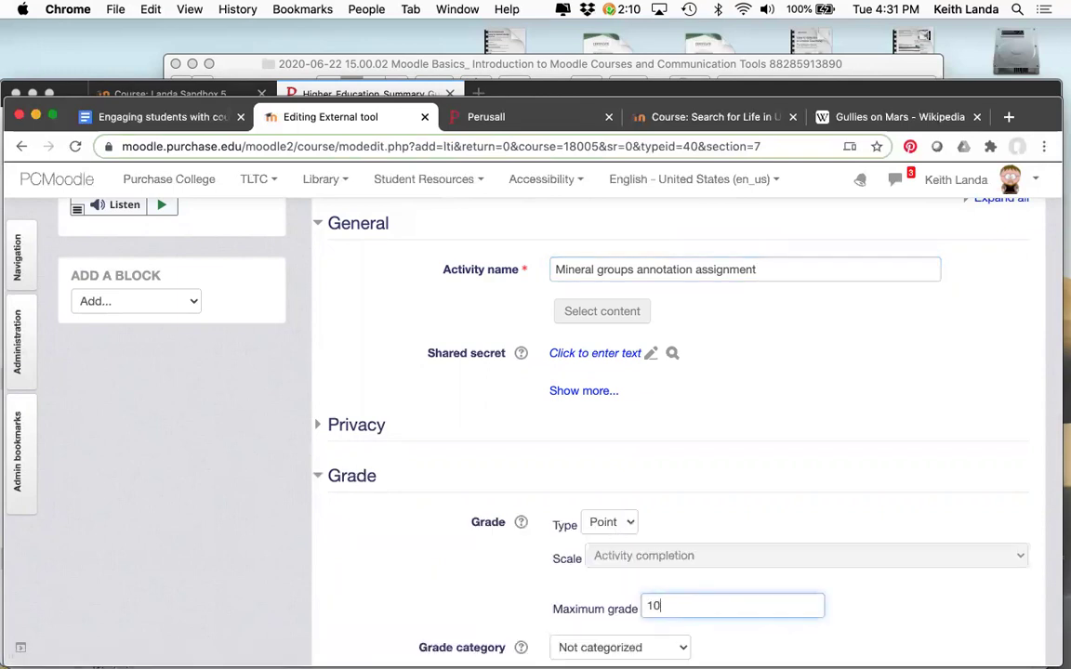
# Step: Save the Mineral groups annotation assignment activity with its remaining settings at their defaults and return to the Moodle course page
pyautogui.scroll(-3, 487, 584)
pyautogui.scroll(-8, 487, 587)
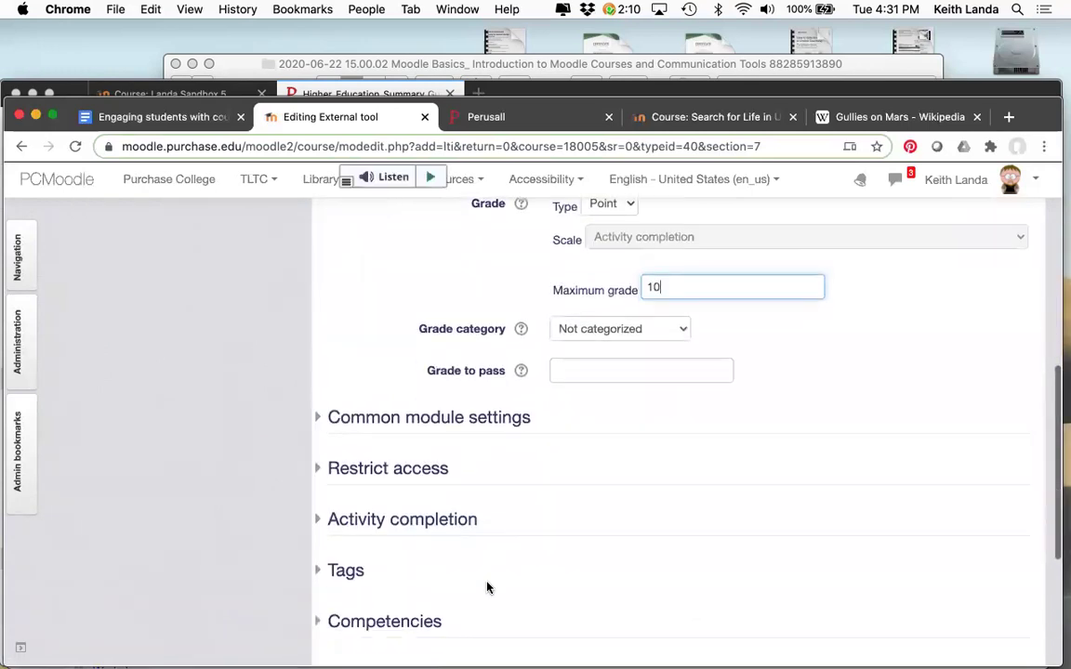
pyautogui.click(620, 548)
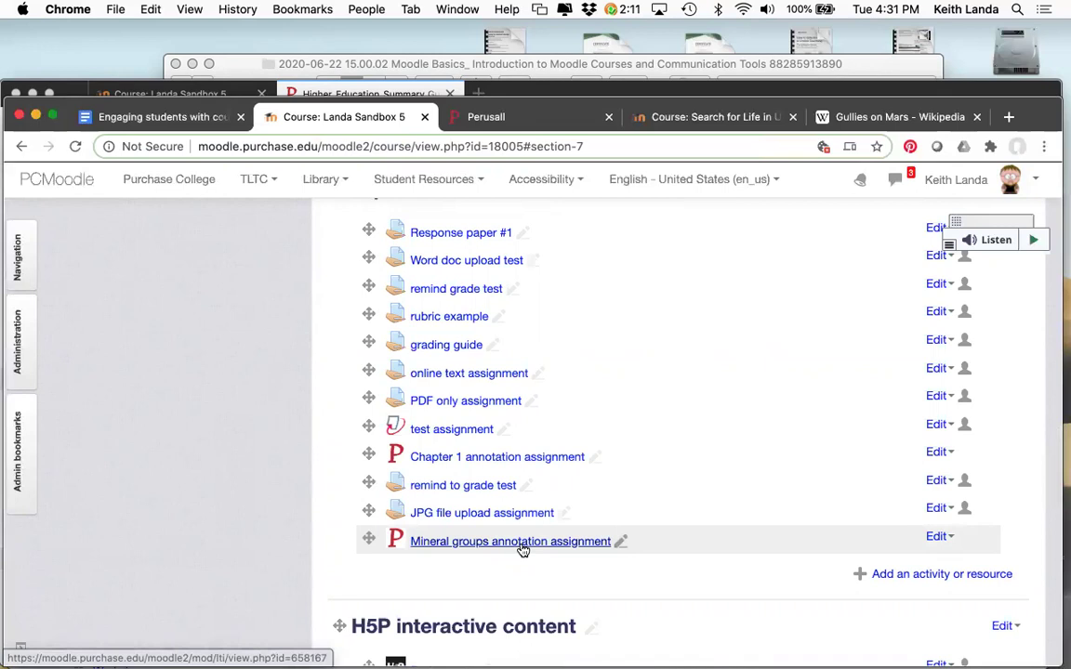
pyautogui.click(17, 325)
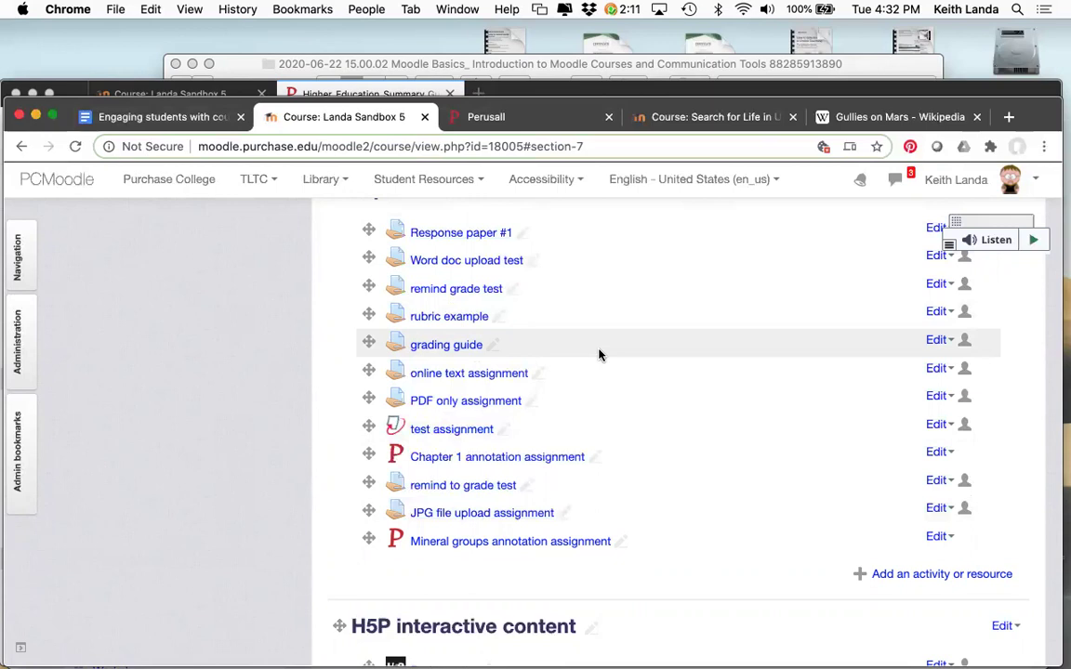
# Step: Switch to Perusall and open the scoring settings of the sandbox course
pyautogui.click(530, 118)
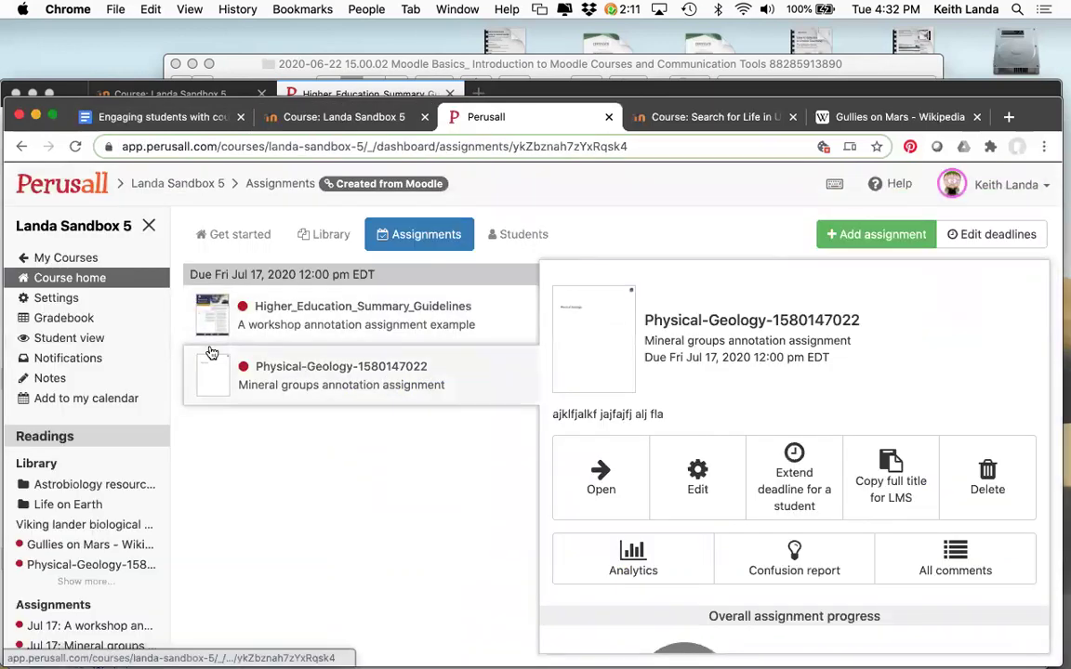
pyautogui.click(58, 299)
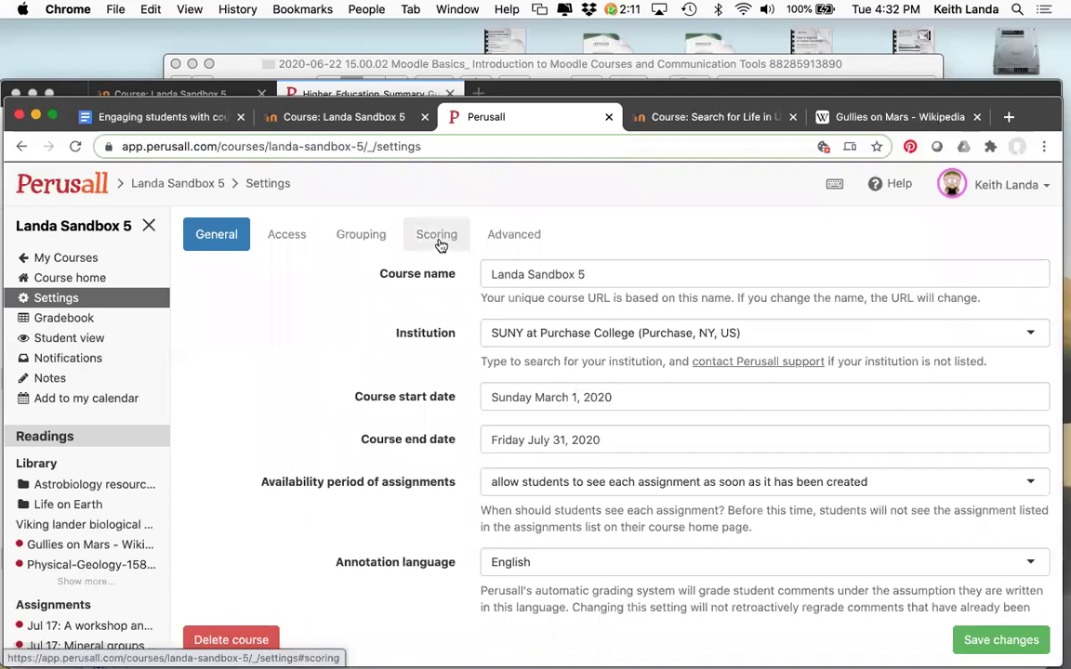
pyautogui.click(439, 241)
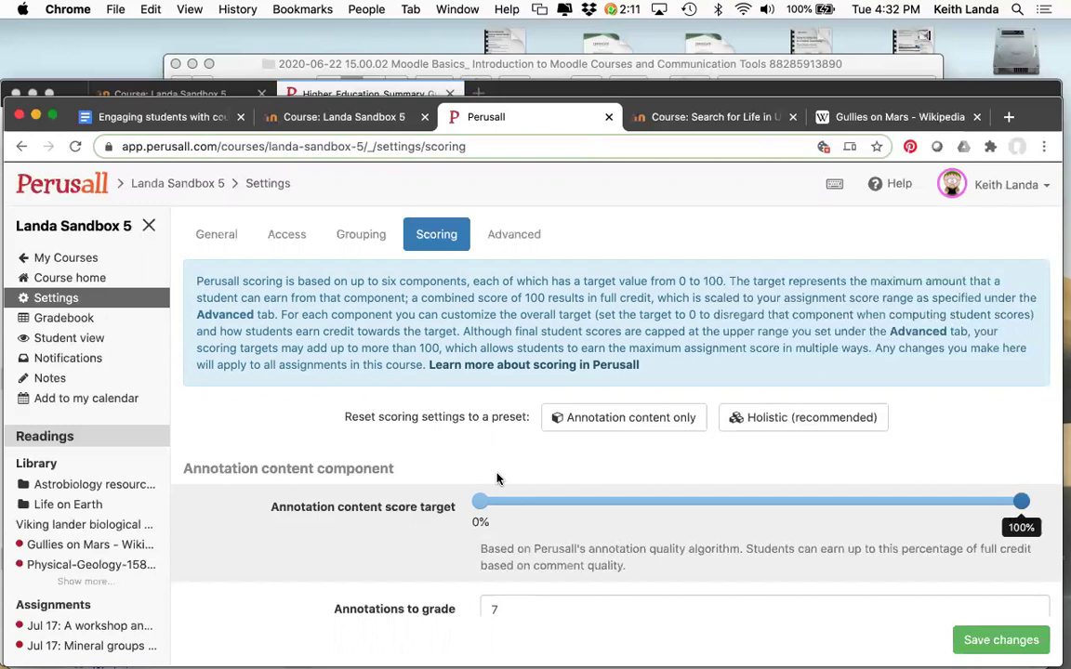
# Step: Set the relative annotation point values to 5 for high quality and 4 for medium quality
pyautogui.scroll(-5, 497, 479)
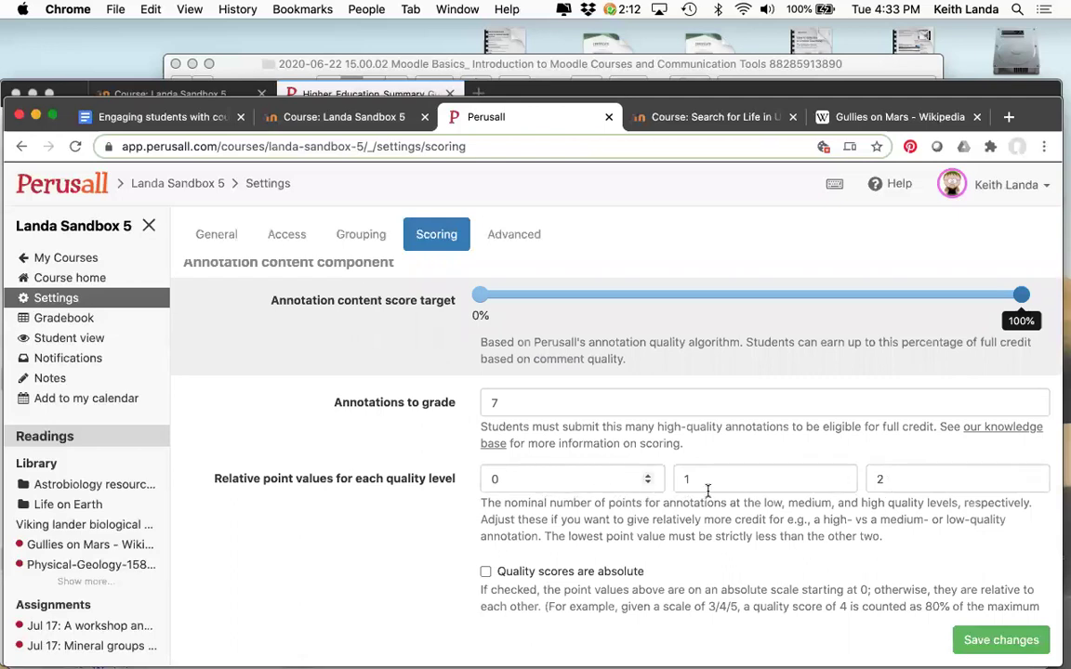
pyautogui.click(1031, 476)
pyautogui.click(1031, 476)
pyautogui.click(1032, 476)
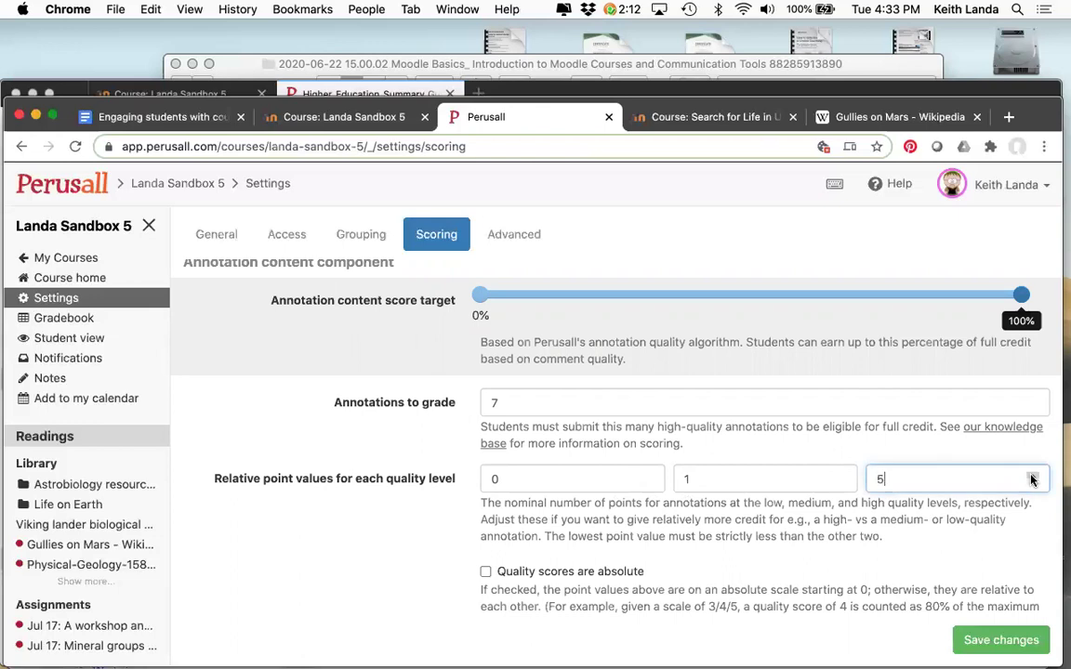
pyautogui.click(839, 476)
pyautogui.click(839, 475)
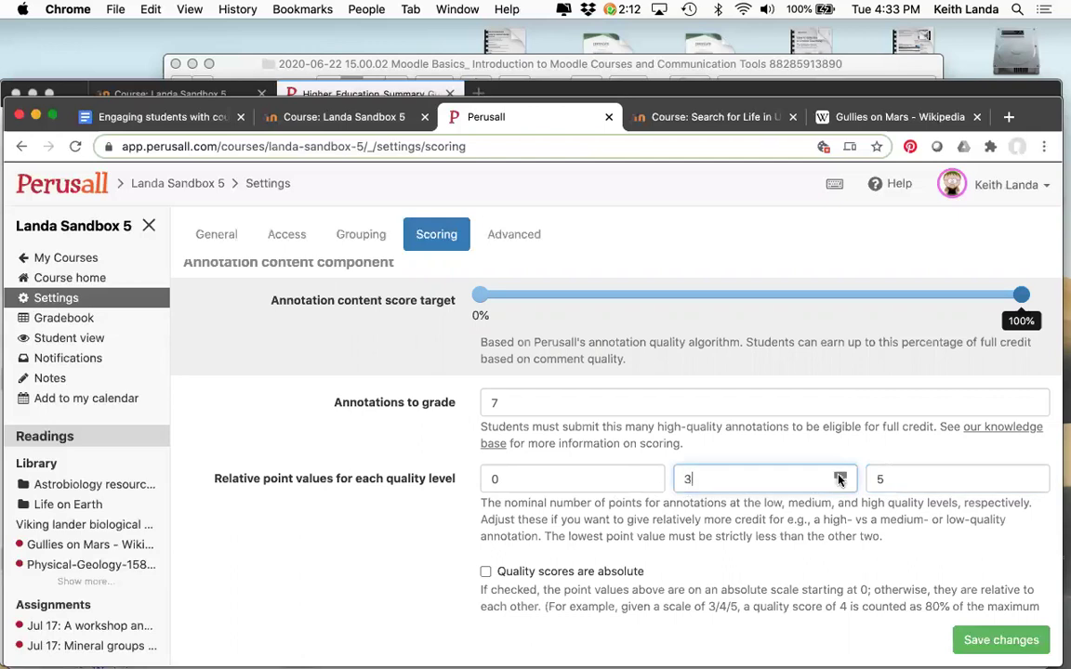
pyautogui.click(839, 476)
# Step: Reset the course's scoring settings to the Holistic (recommended) preset
pyautogui.scroll(3, 447, 376)
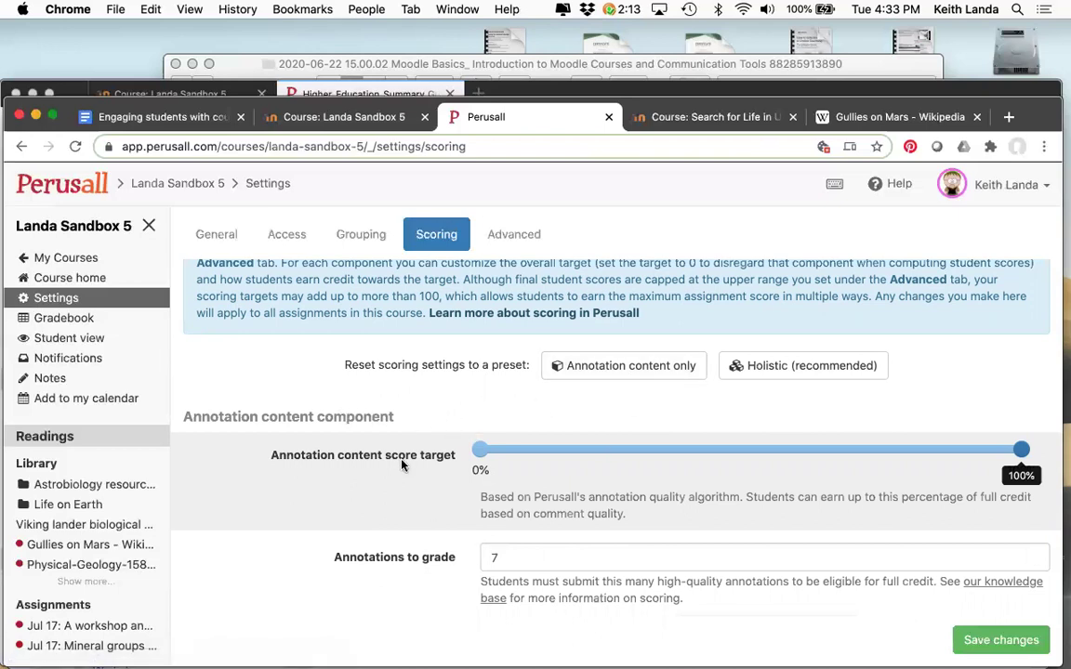
pyautogui.scroll(-2, 402, 464)
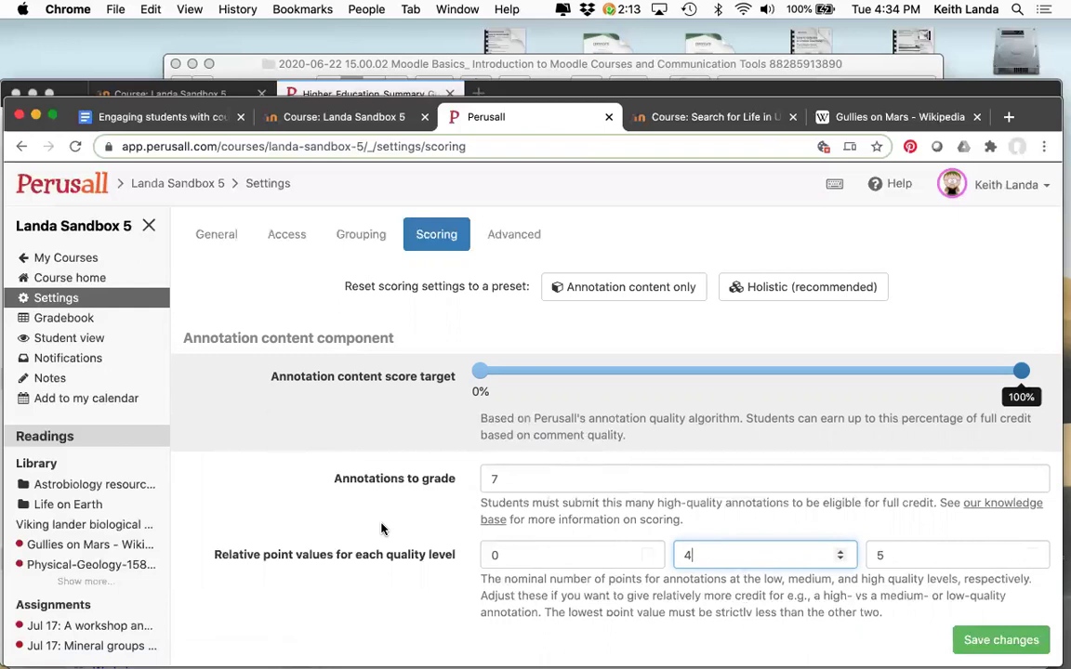
pyautogui.scroll(-2, 401, 565)
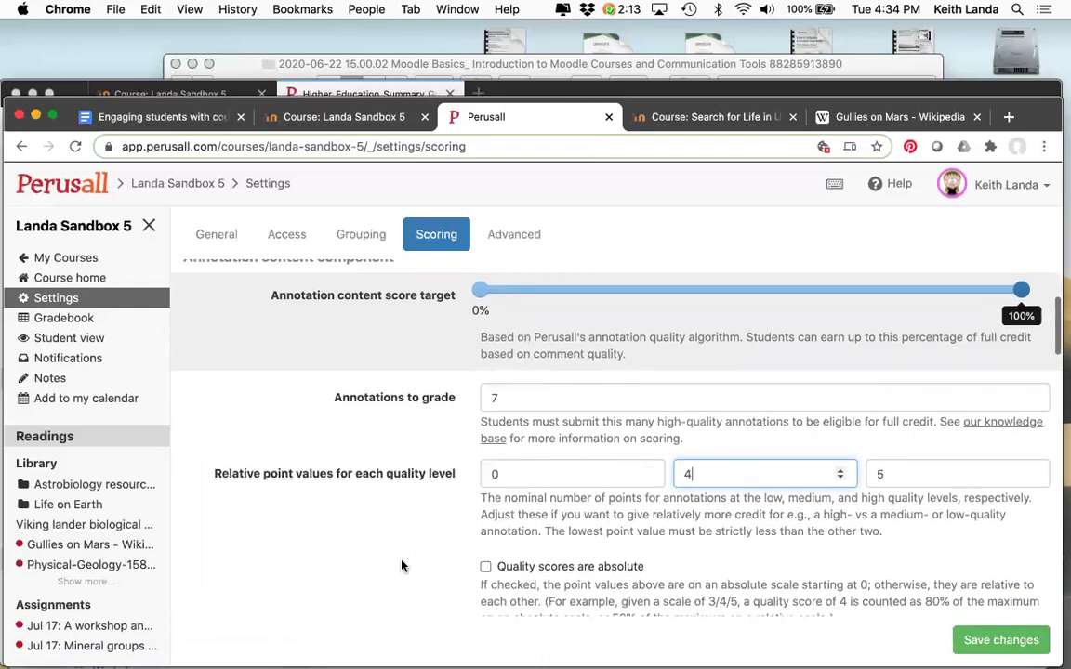
pyautogui.scroll(1, 402, 565)
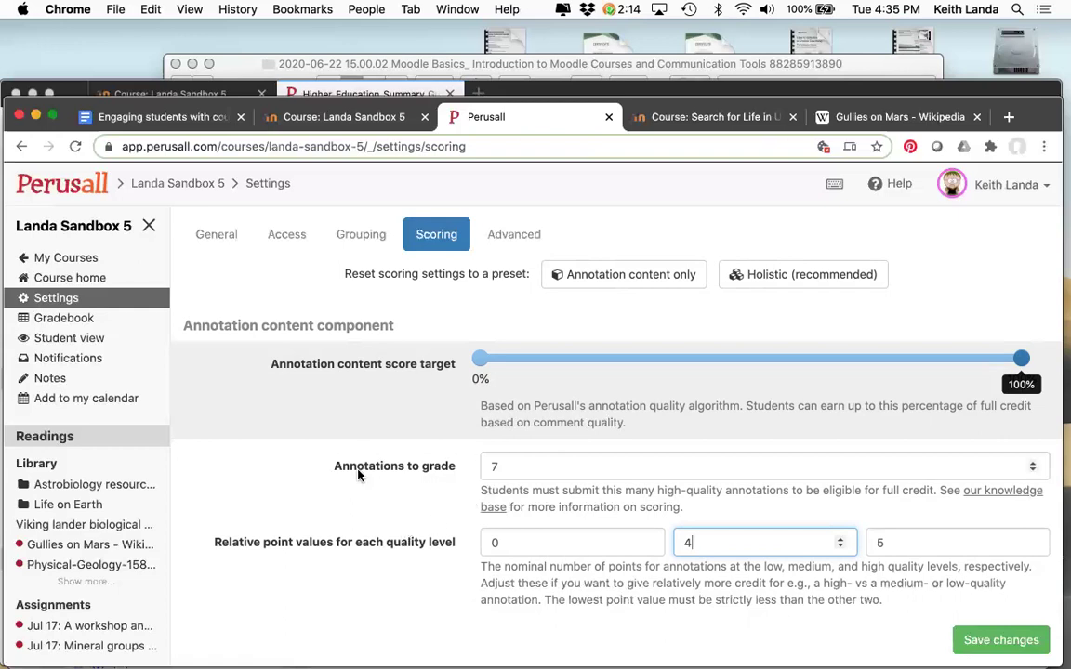
pyautogui.click(812, 281)
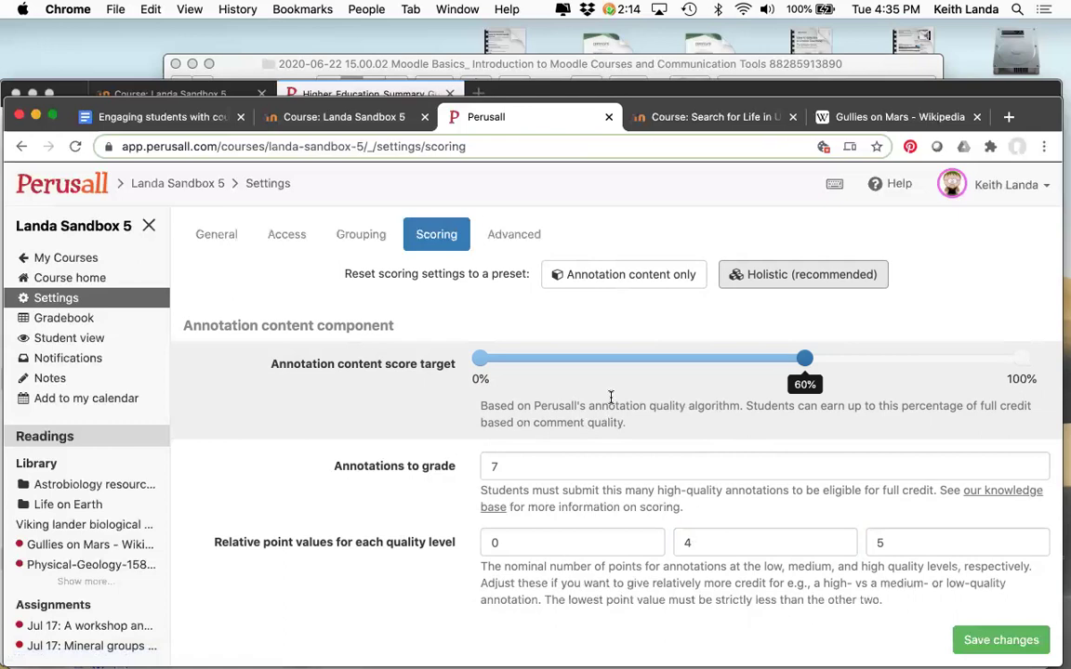
# Step: Examine the preset's late annotation, distribution penalty, opening assignment and reading component settings
pyautogui.scroll(-5, 670, 409)
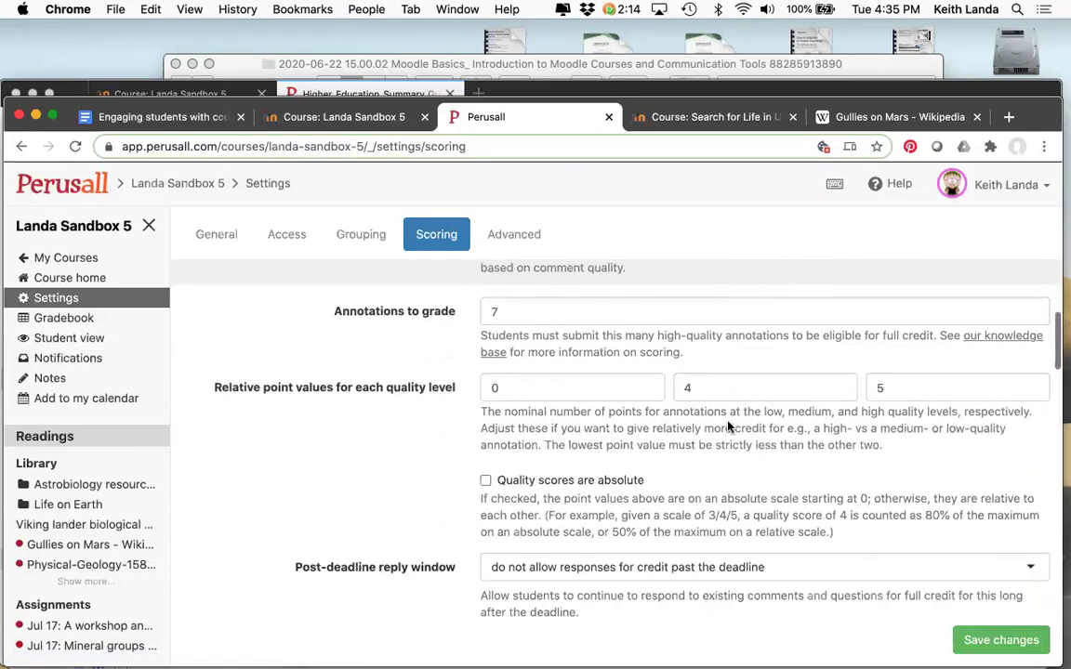
pyautogui.scroll(-5, 728, 427)
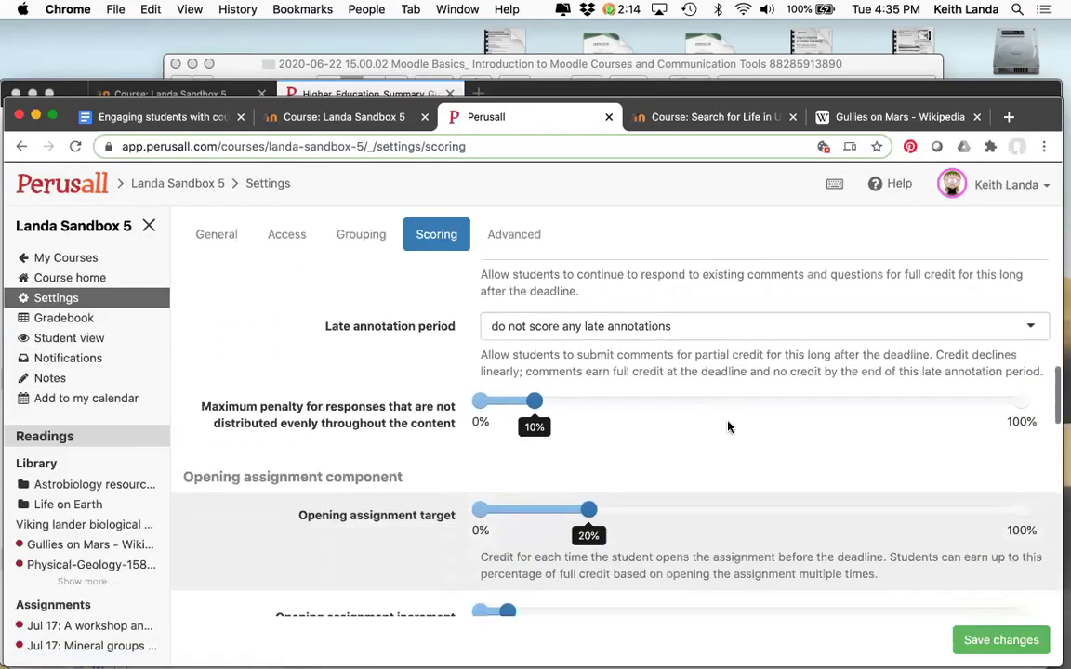
pyautogui.scroll(-2, 729, 426)
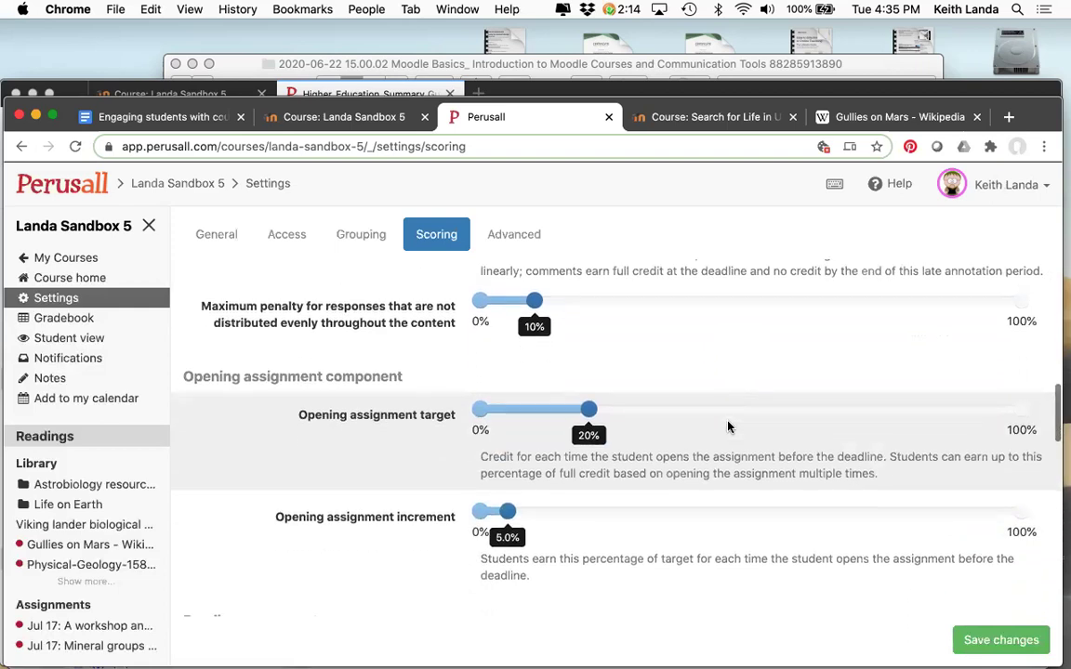
pyautogui.scroll(-3, 728, 424)
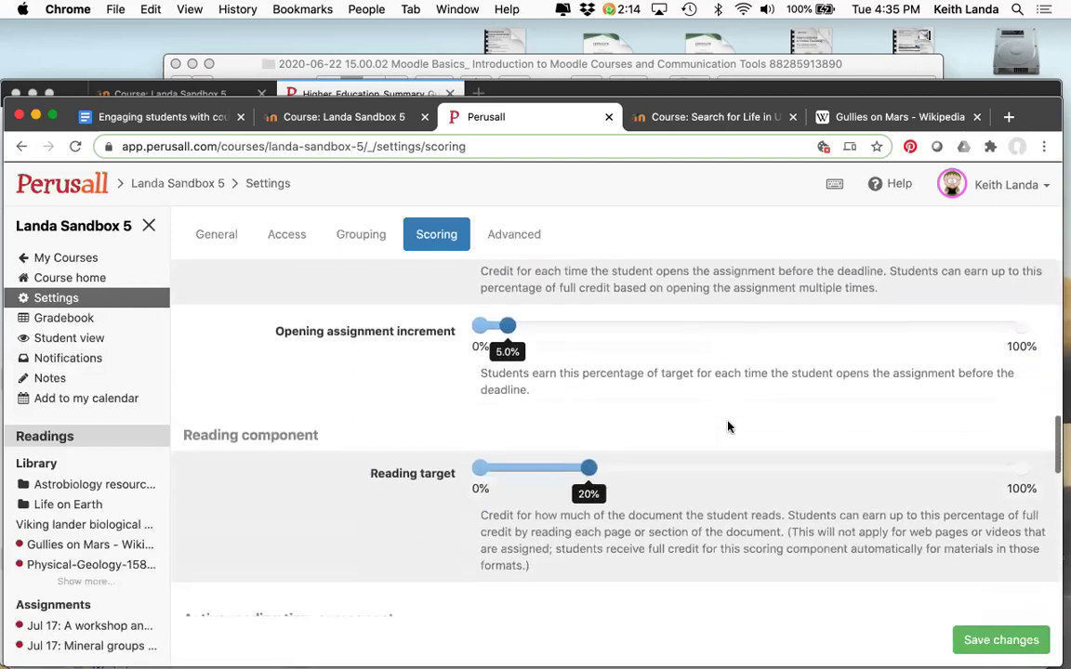
pyautogui.scroll(-3, 728, 426)
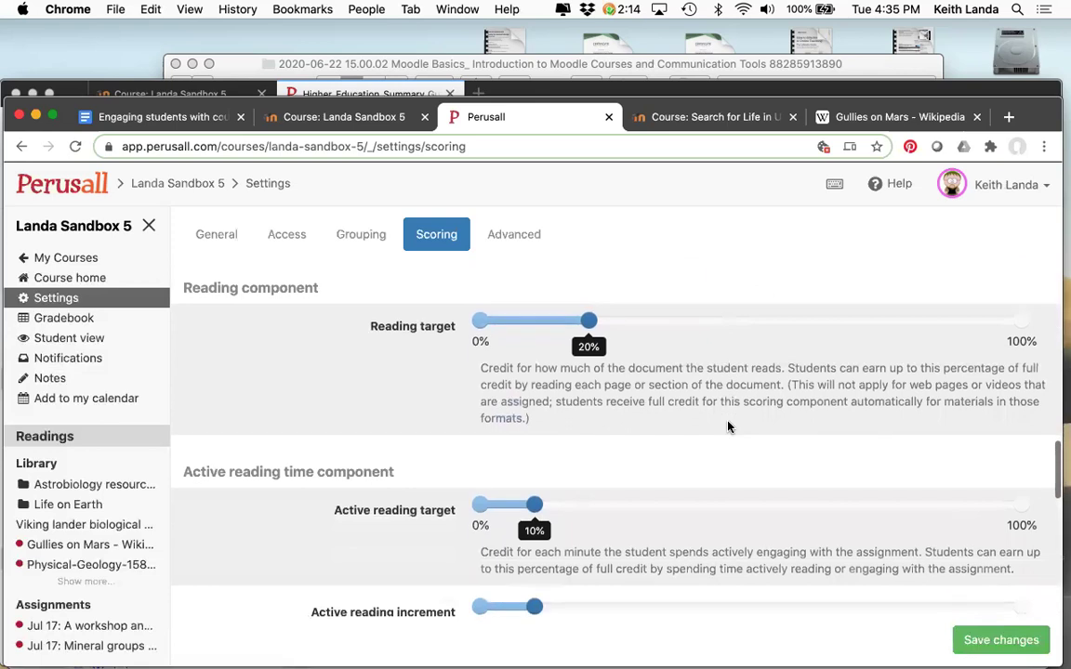
pyautogui.scroll(-1, 729, 427)
pyautogui.scroll(2, 728, 427)
pyautogui.scroll(-1, 729, 426)
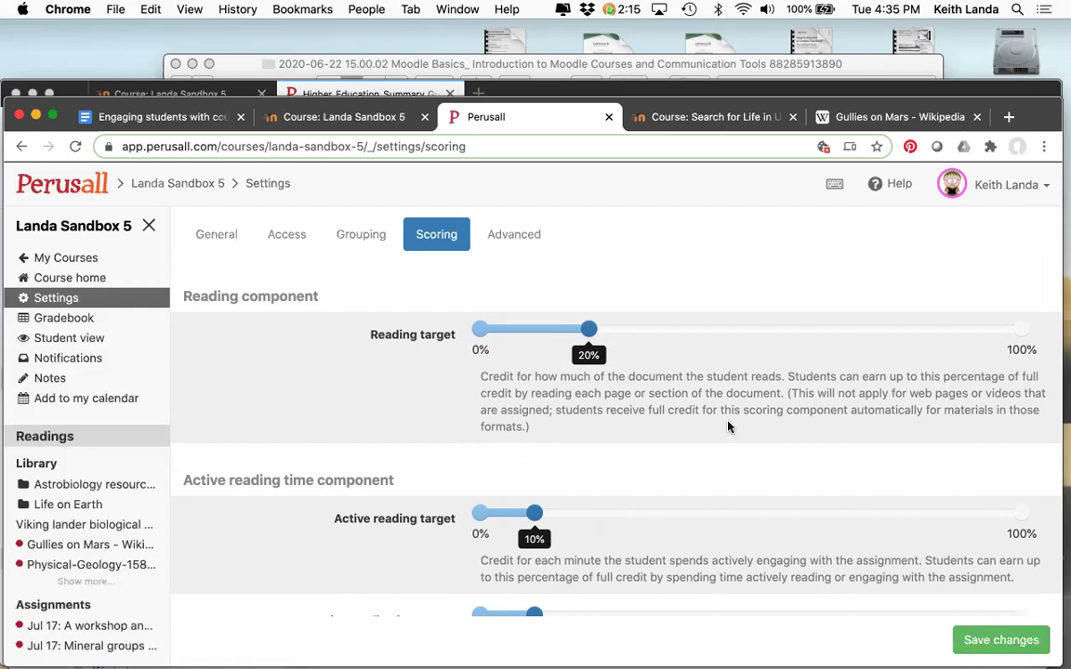
# Step: Review the active reading time, getting responses and upvoting components, and return to the annotation content settings
pyautogui.scroll(-3, 729, 426)
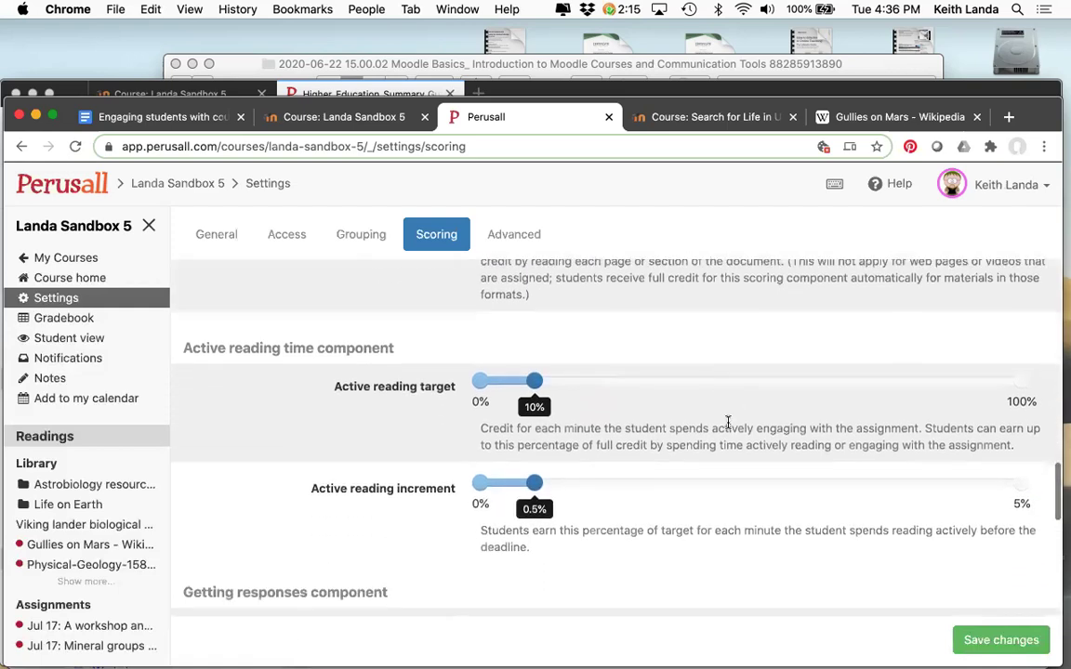
pyautogui.scroll(-2, 729, 422)
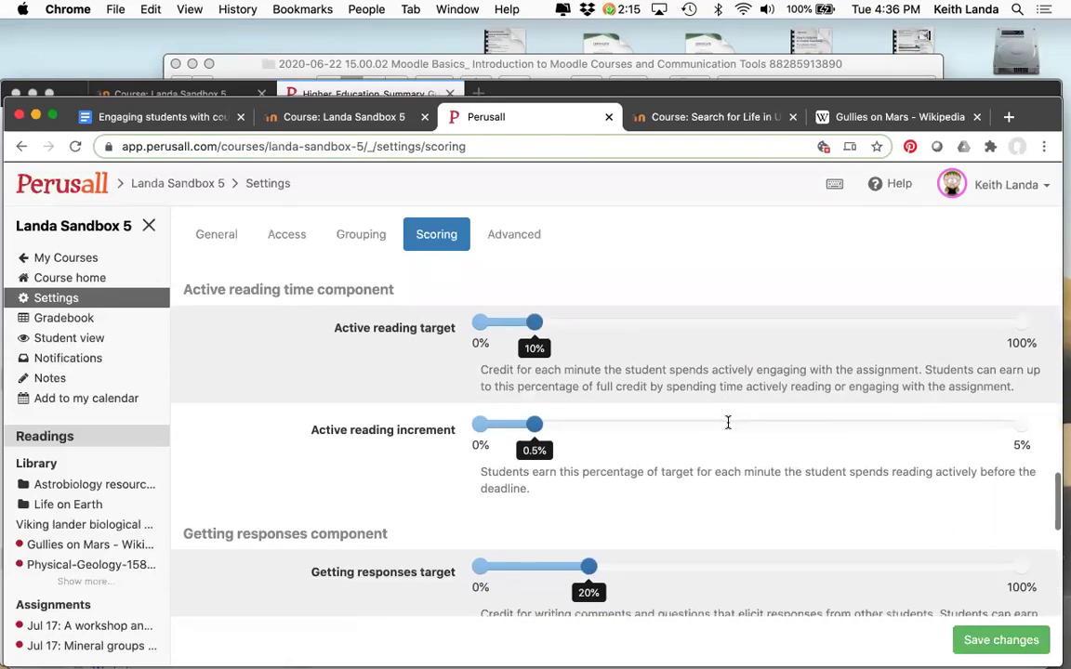
pyautogui.scroll(-1, 728, 422)
pyautogui.scroll(2, 728, 422)
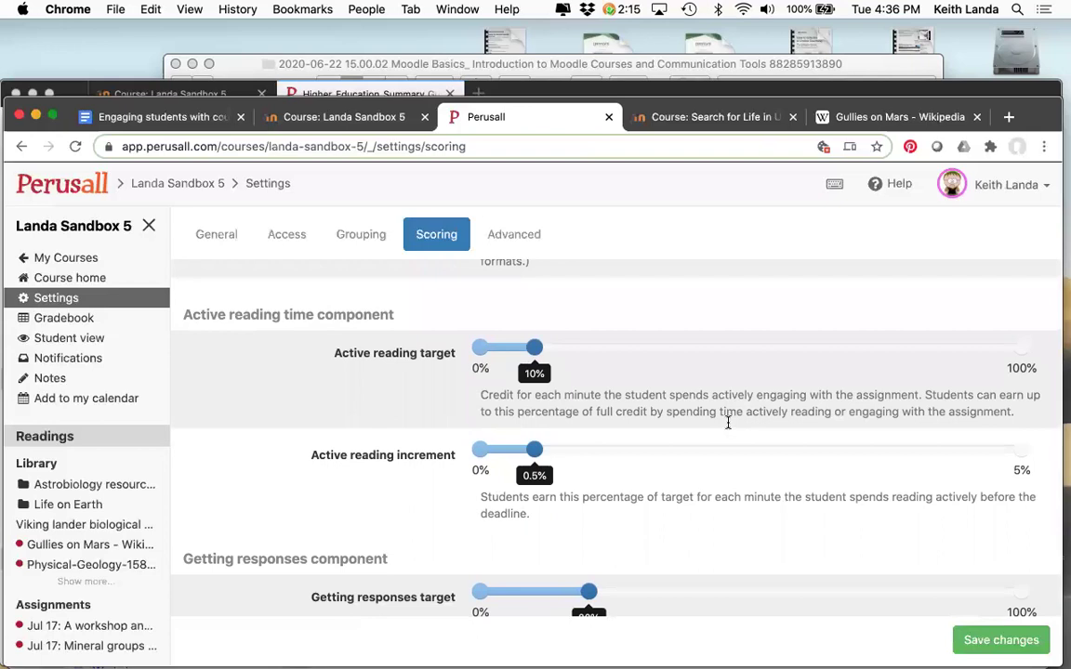
pyautogui.scroll(-3, 729, 424)
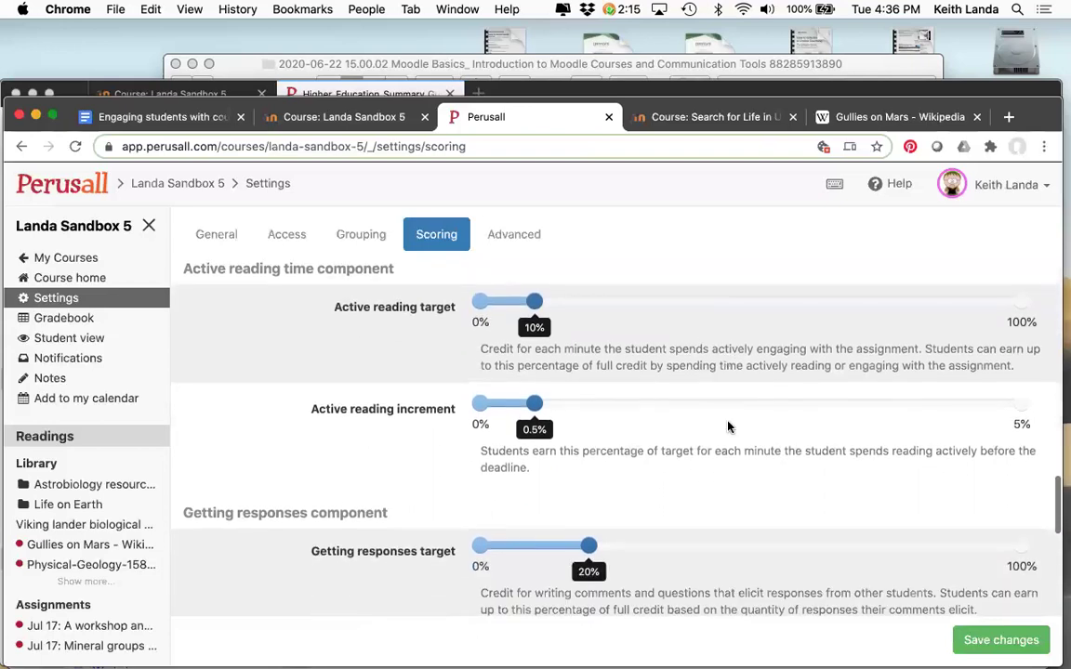
pyautogui.scroll(-4, 728, 426)
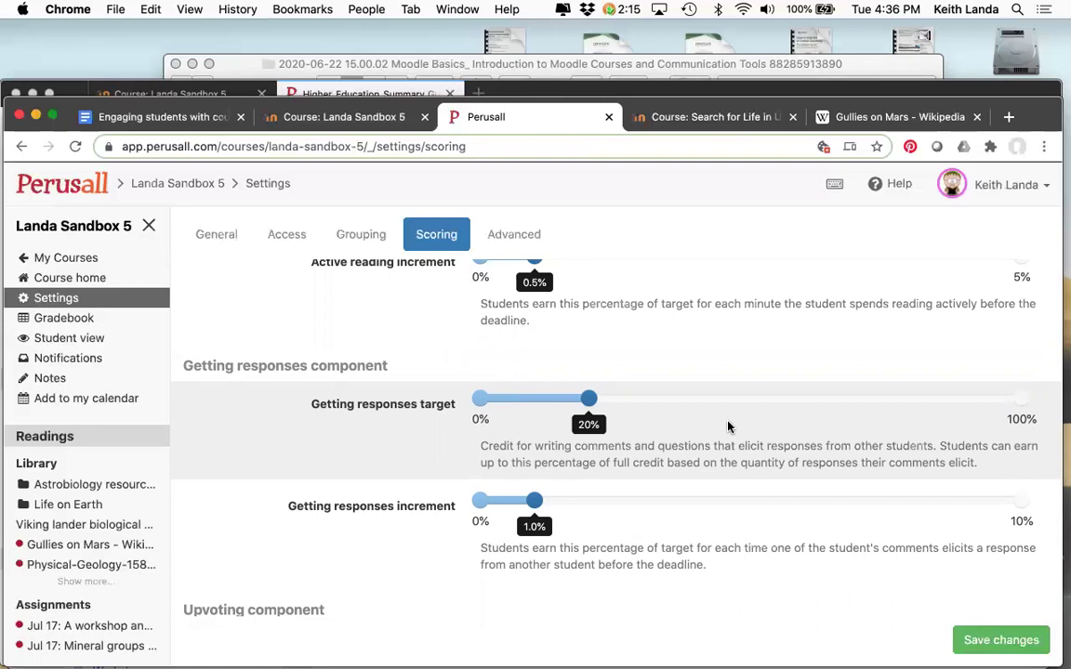
pyautogui.scroll(-10, 728, 426)
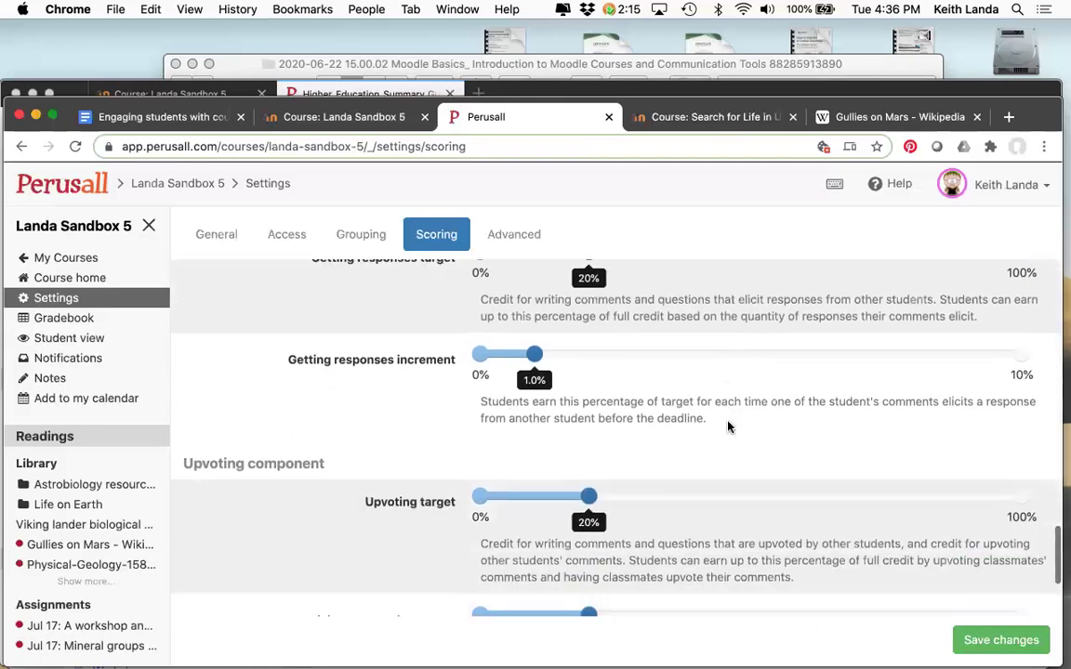
pyautogui.scroll(-2, 728, 425)
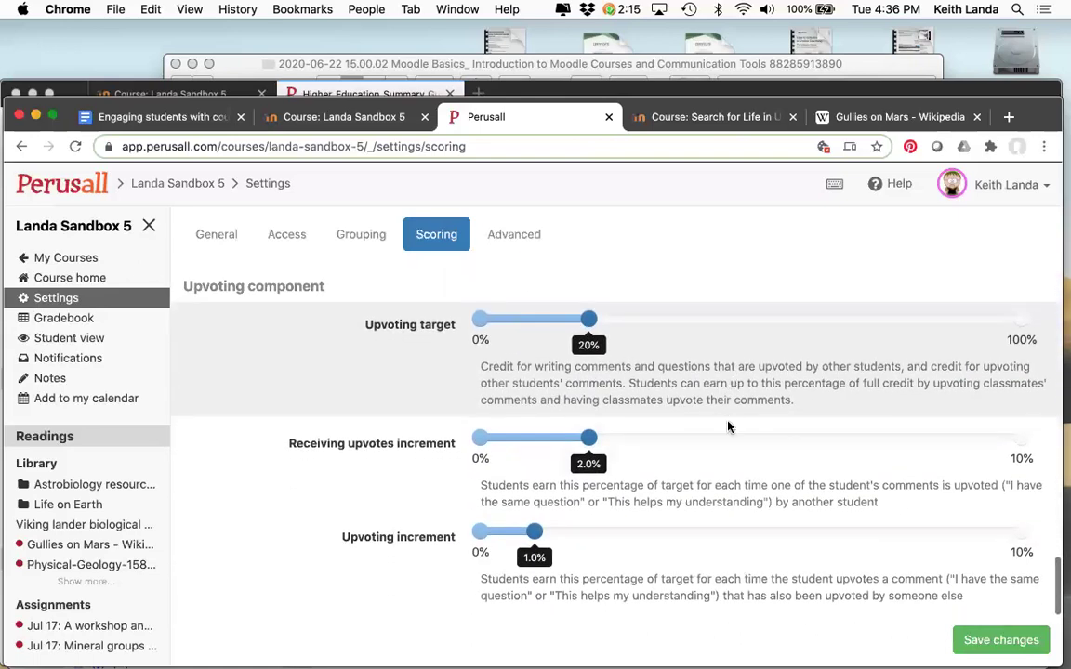
pyautogui.scroll(10, 728, 426)
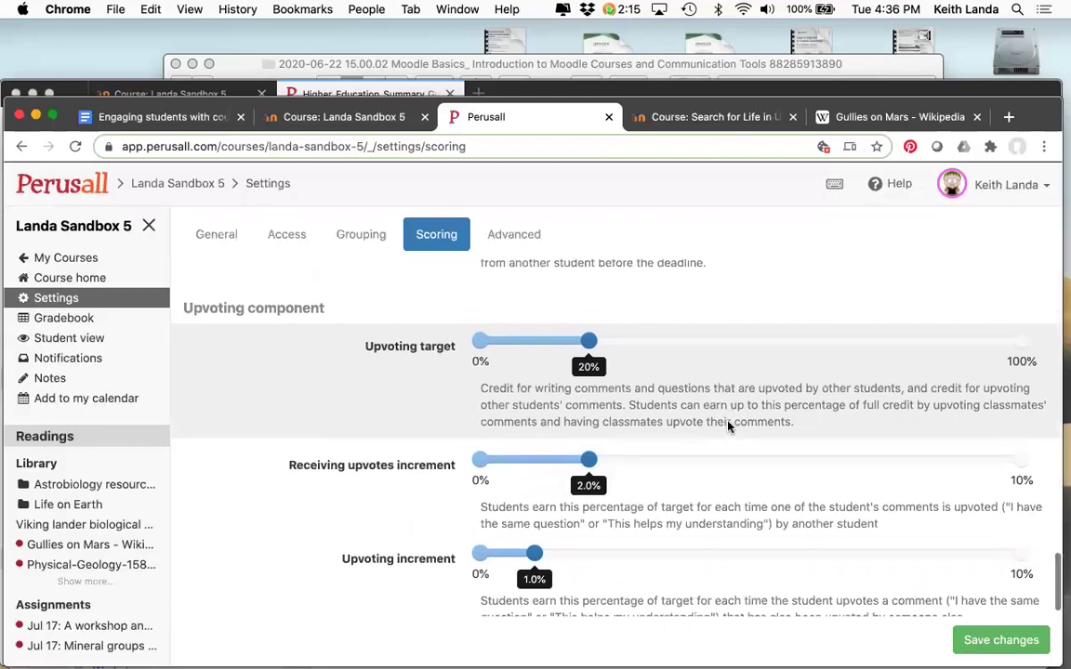
pyautogui.scroll(20, 728, 428)
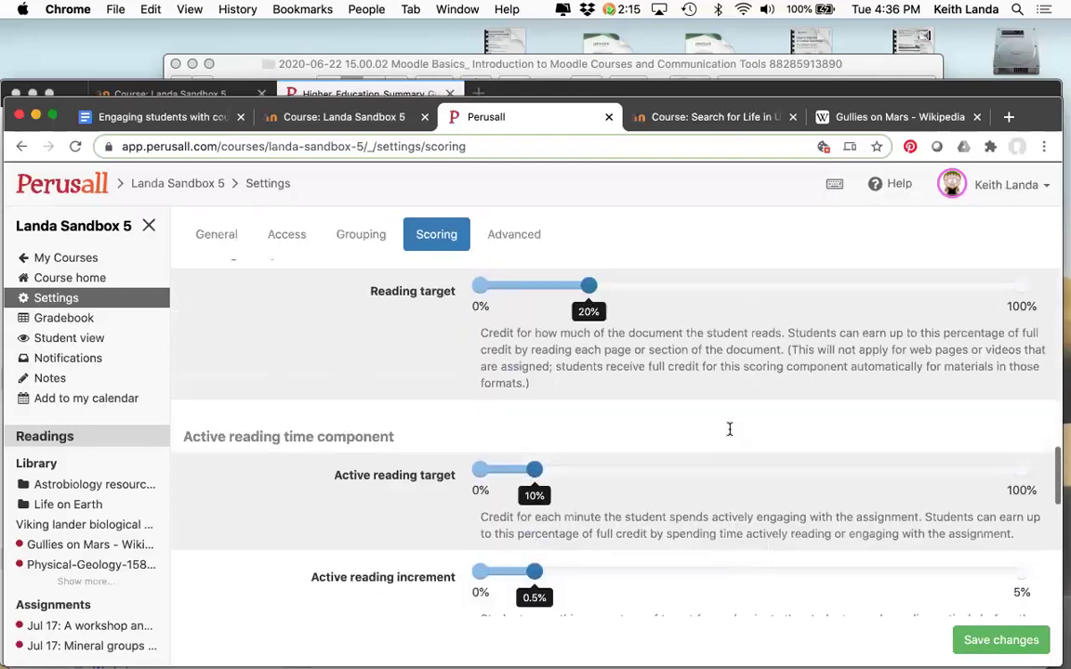
pyautogui.scroll(20, 731, 447)
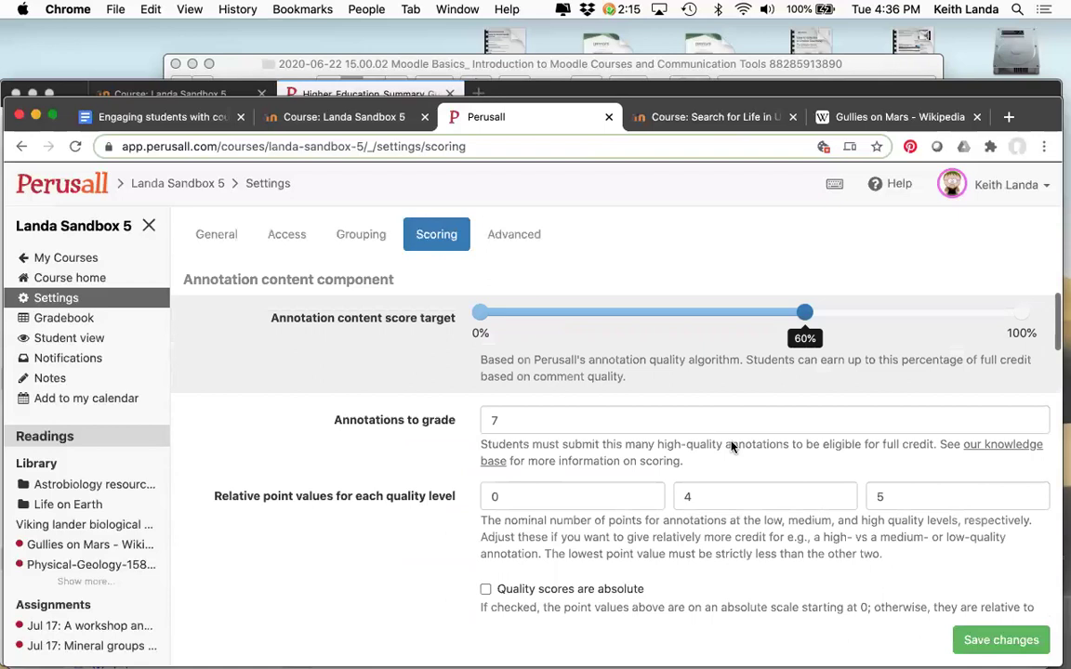